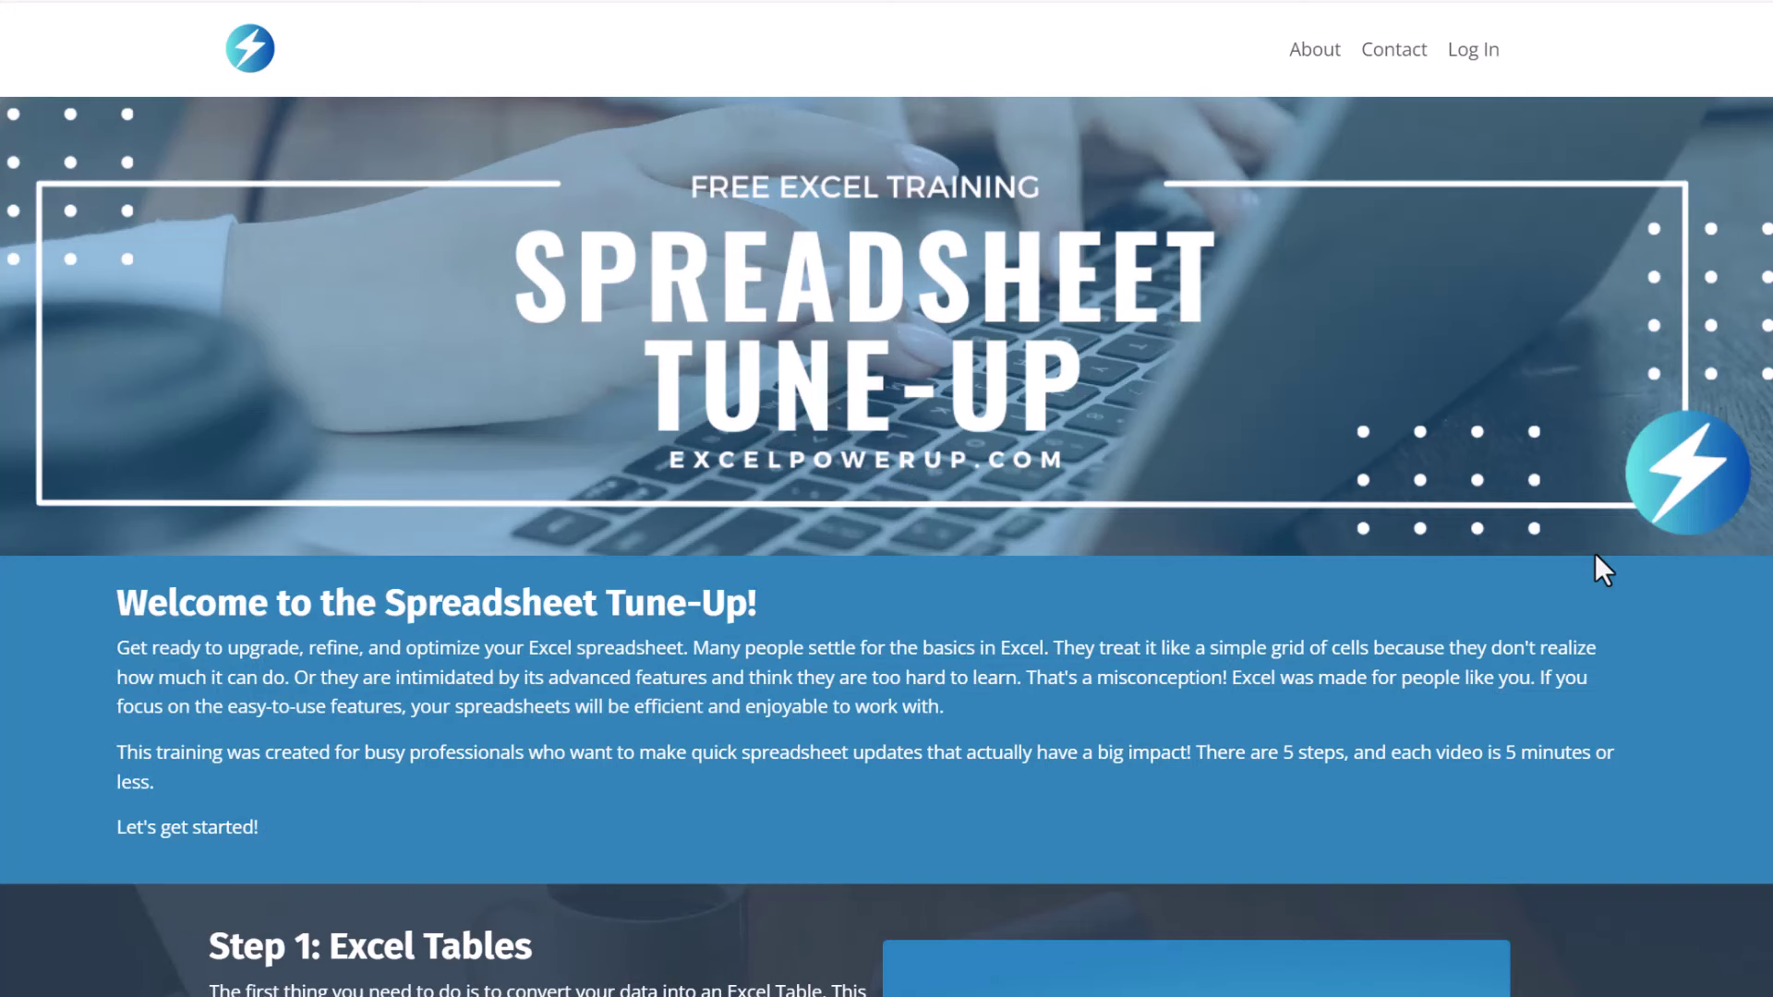
Scroll the Spreadsheet Tune-Up page past Steps 1–3 to Step 4 and beyond.
{"action": "scroll", "coordinate": [1594, 552], "scroll_direction": "down", "scroll_amount": 20}
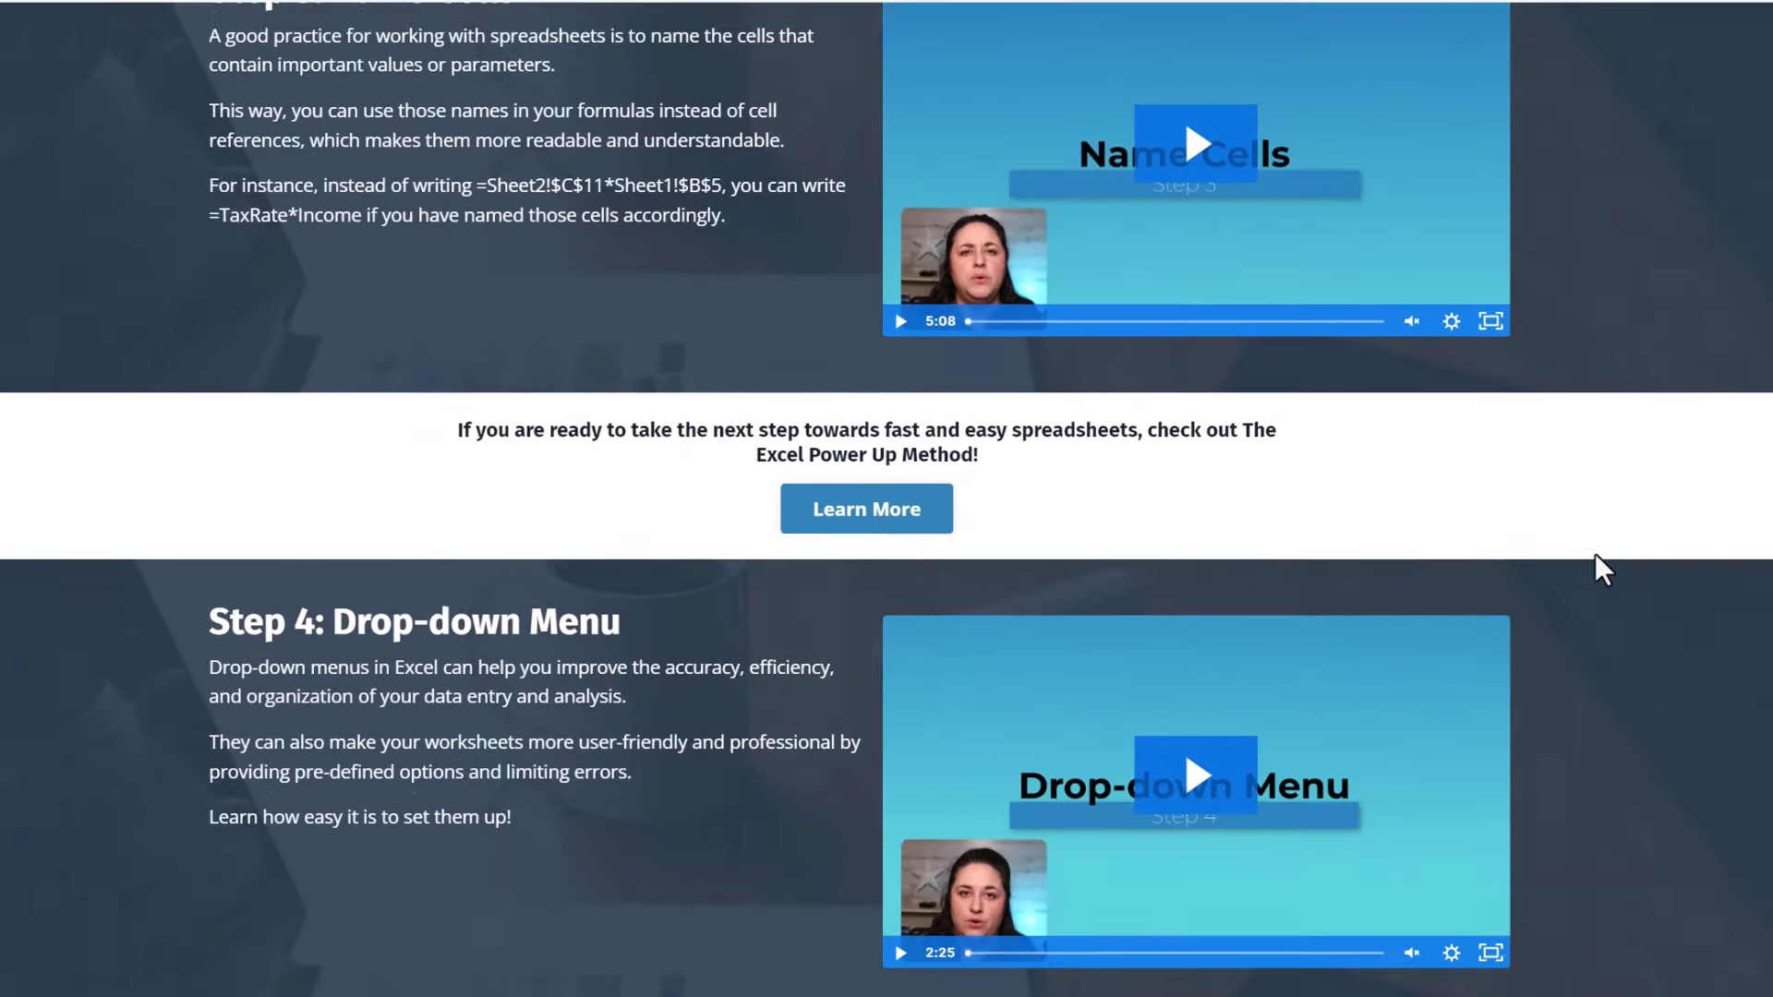
{"action": "scroll", "coordinate": [1595, 554], "scroll_direction": "down", "scroll_amount": 10}
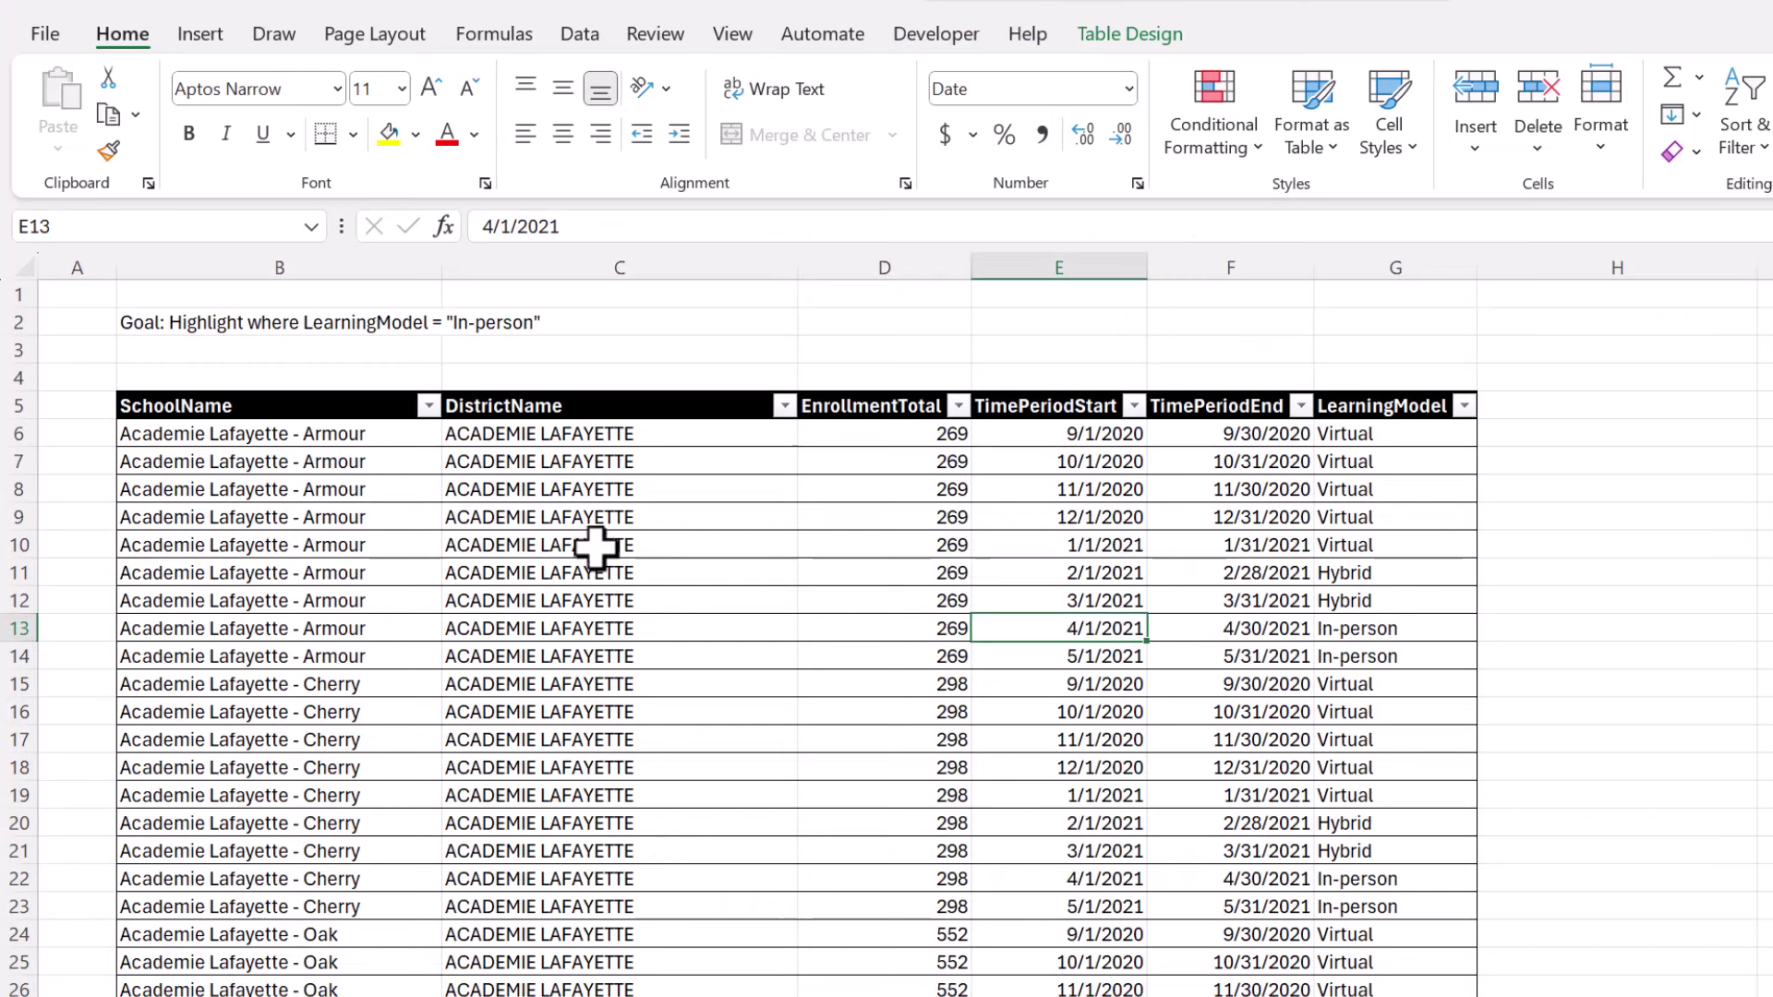
Review the school table, marking the In-person LearningModel cells G13:G14 and G22:G23.
{"action": "left_click", "coordinate": [594, 511]}
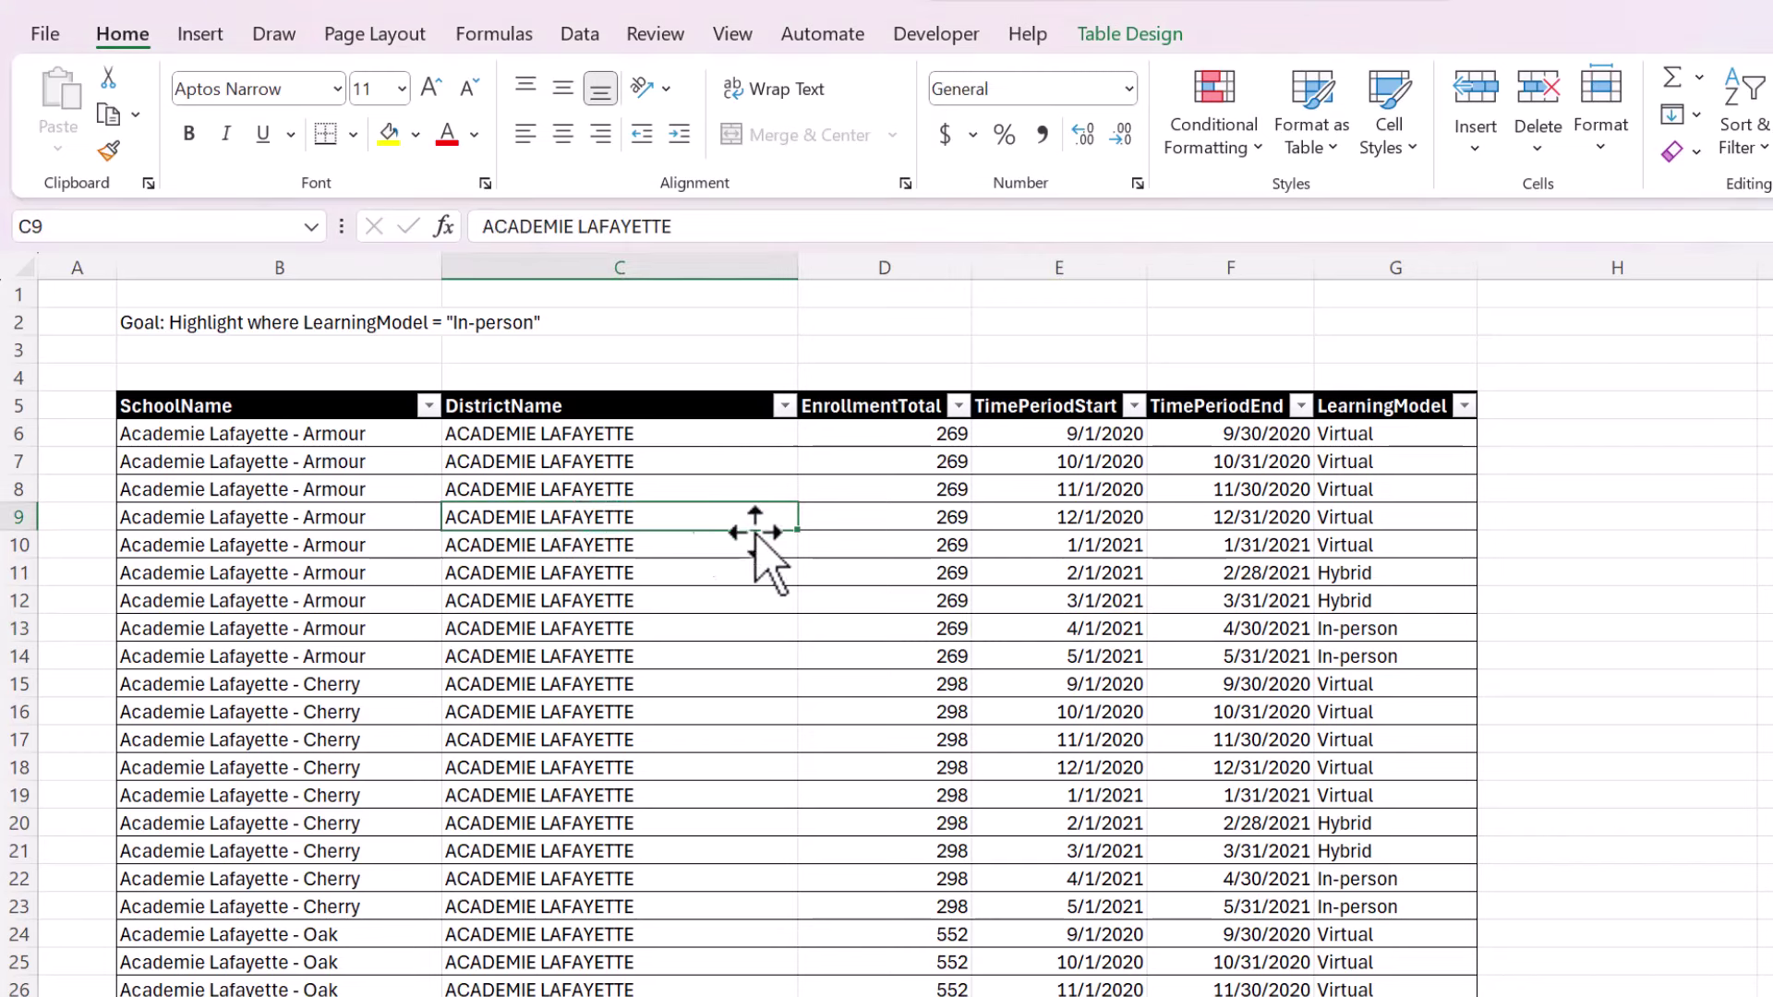
{"action": "left_click", "coordinate": [245, 328]}
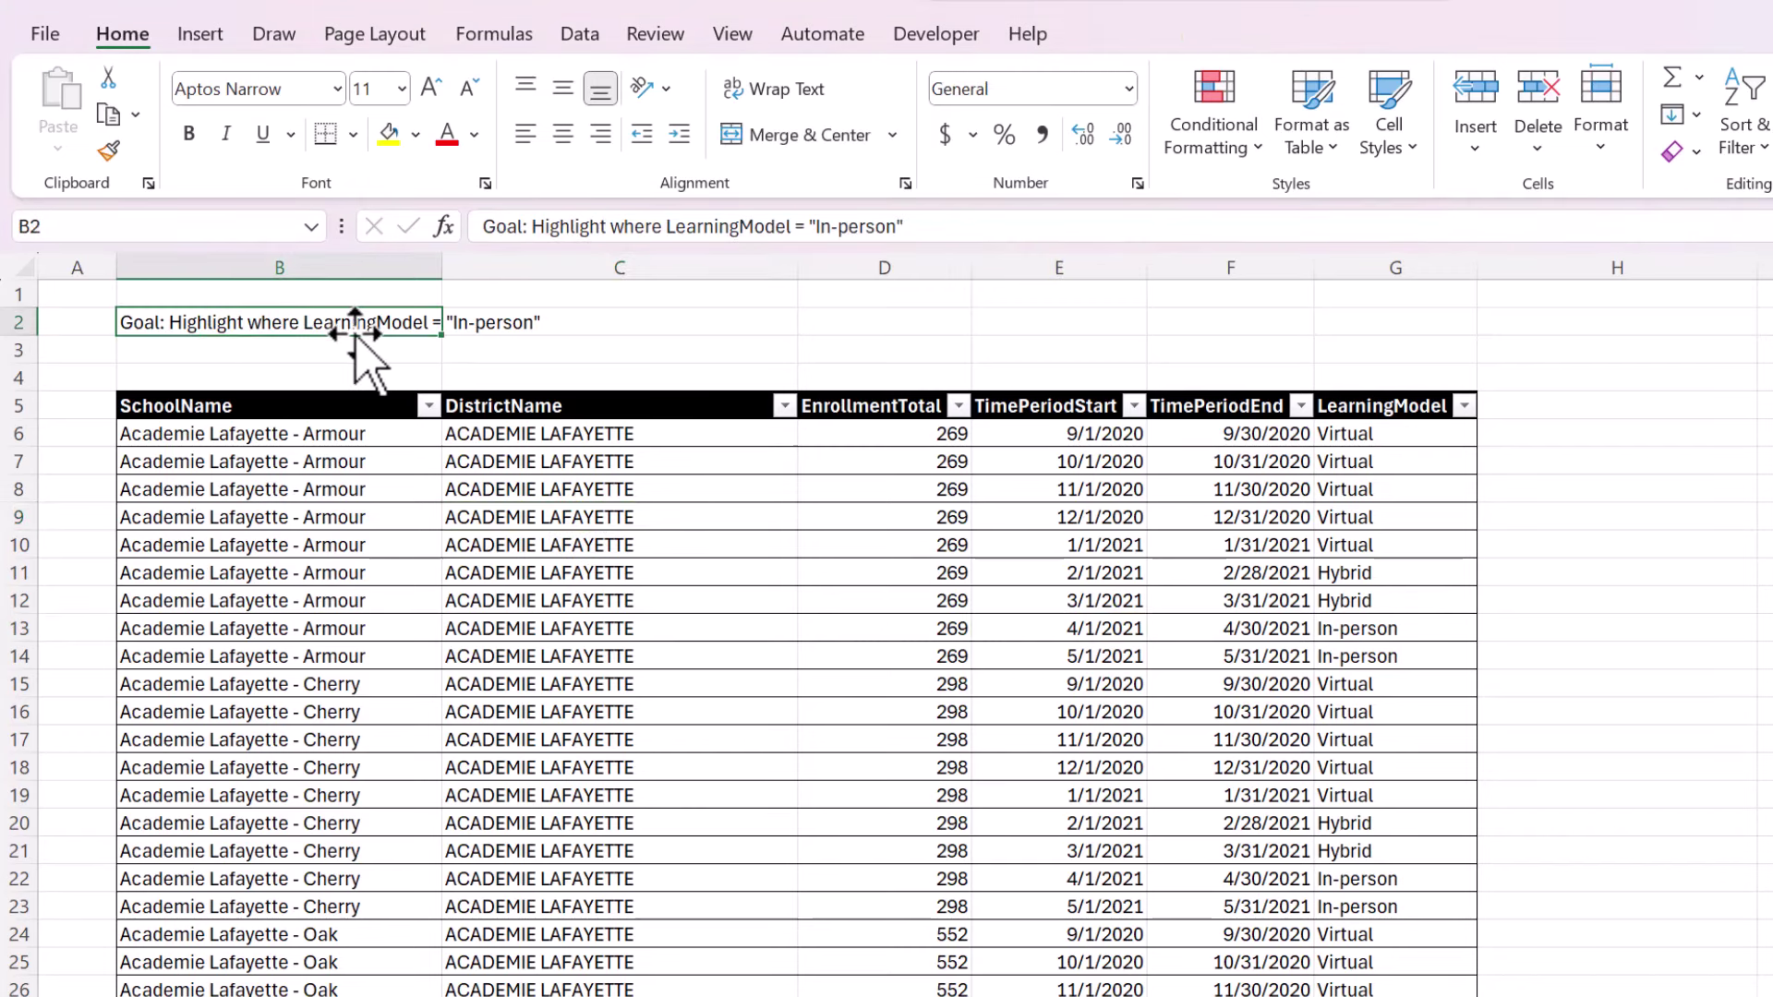
{"action": "left_click", "coordinate": [1404, 580]}
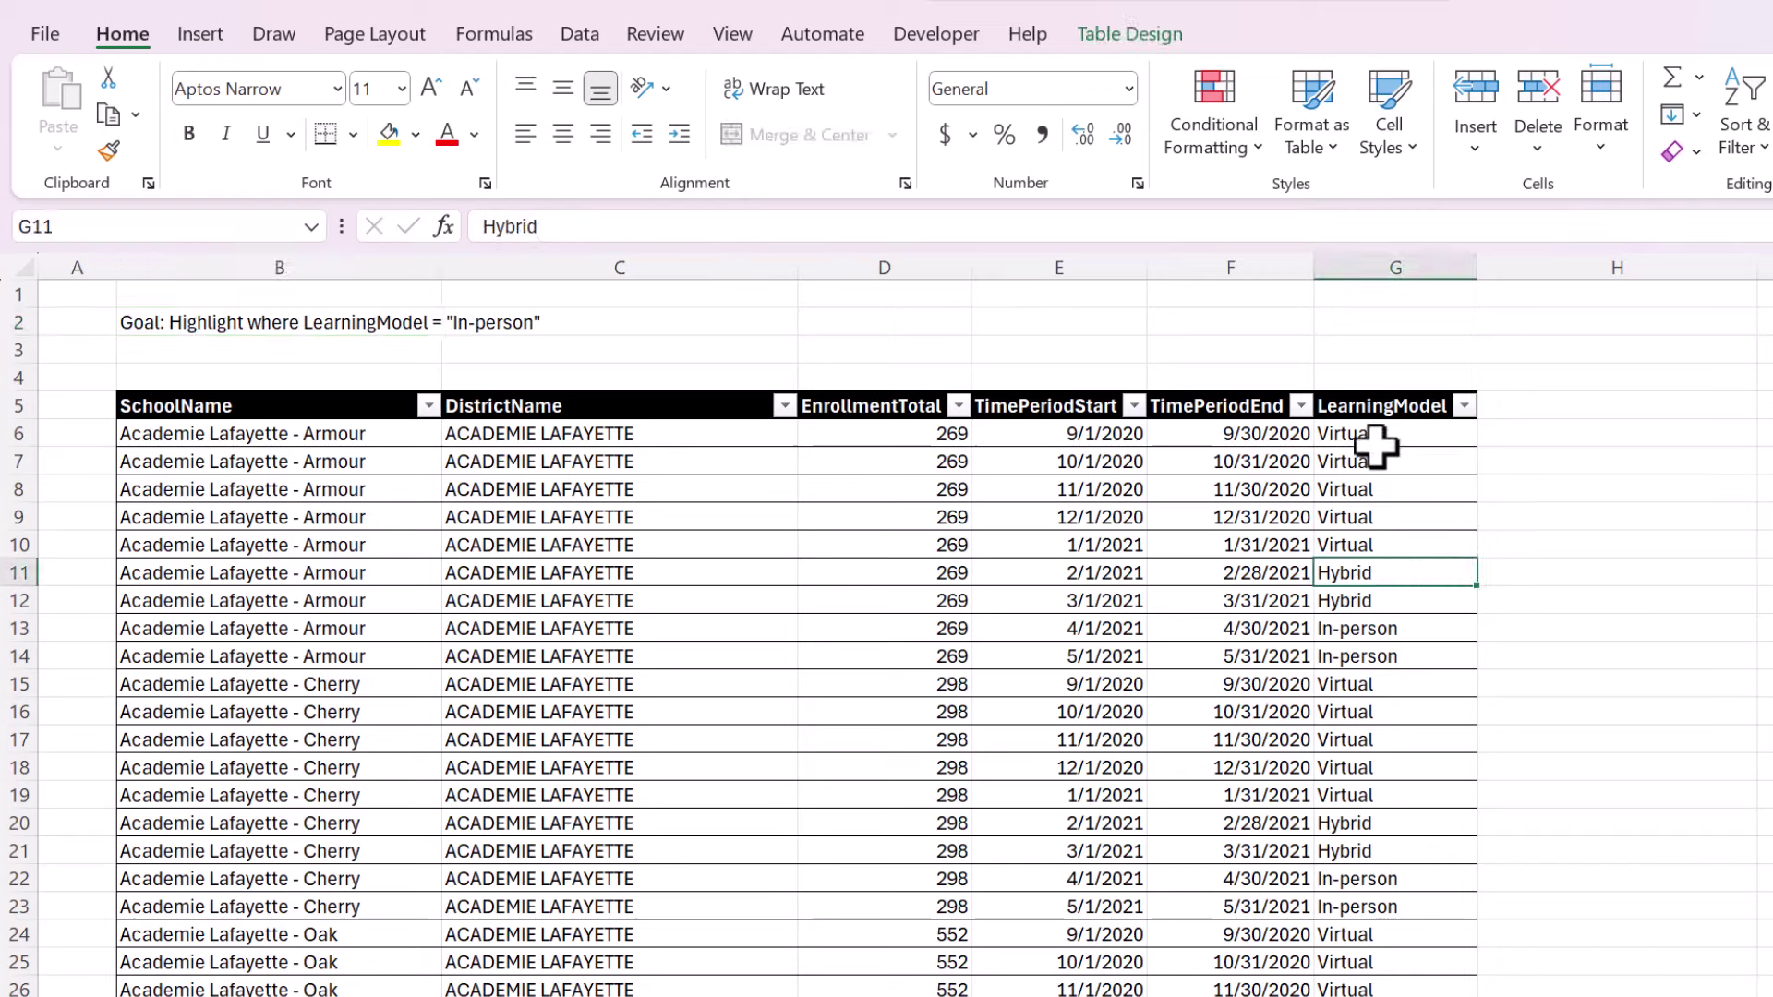
{"action": "left_click", "coordinate": [1367, 407]}
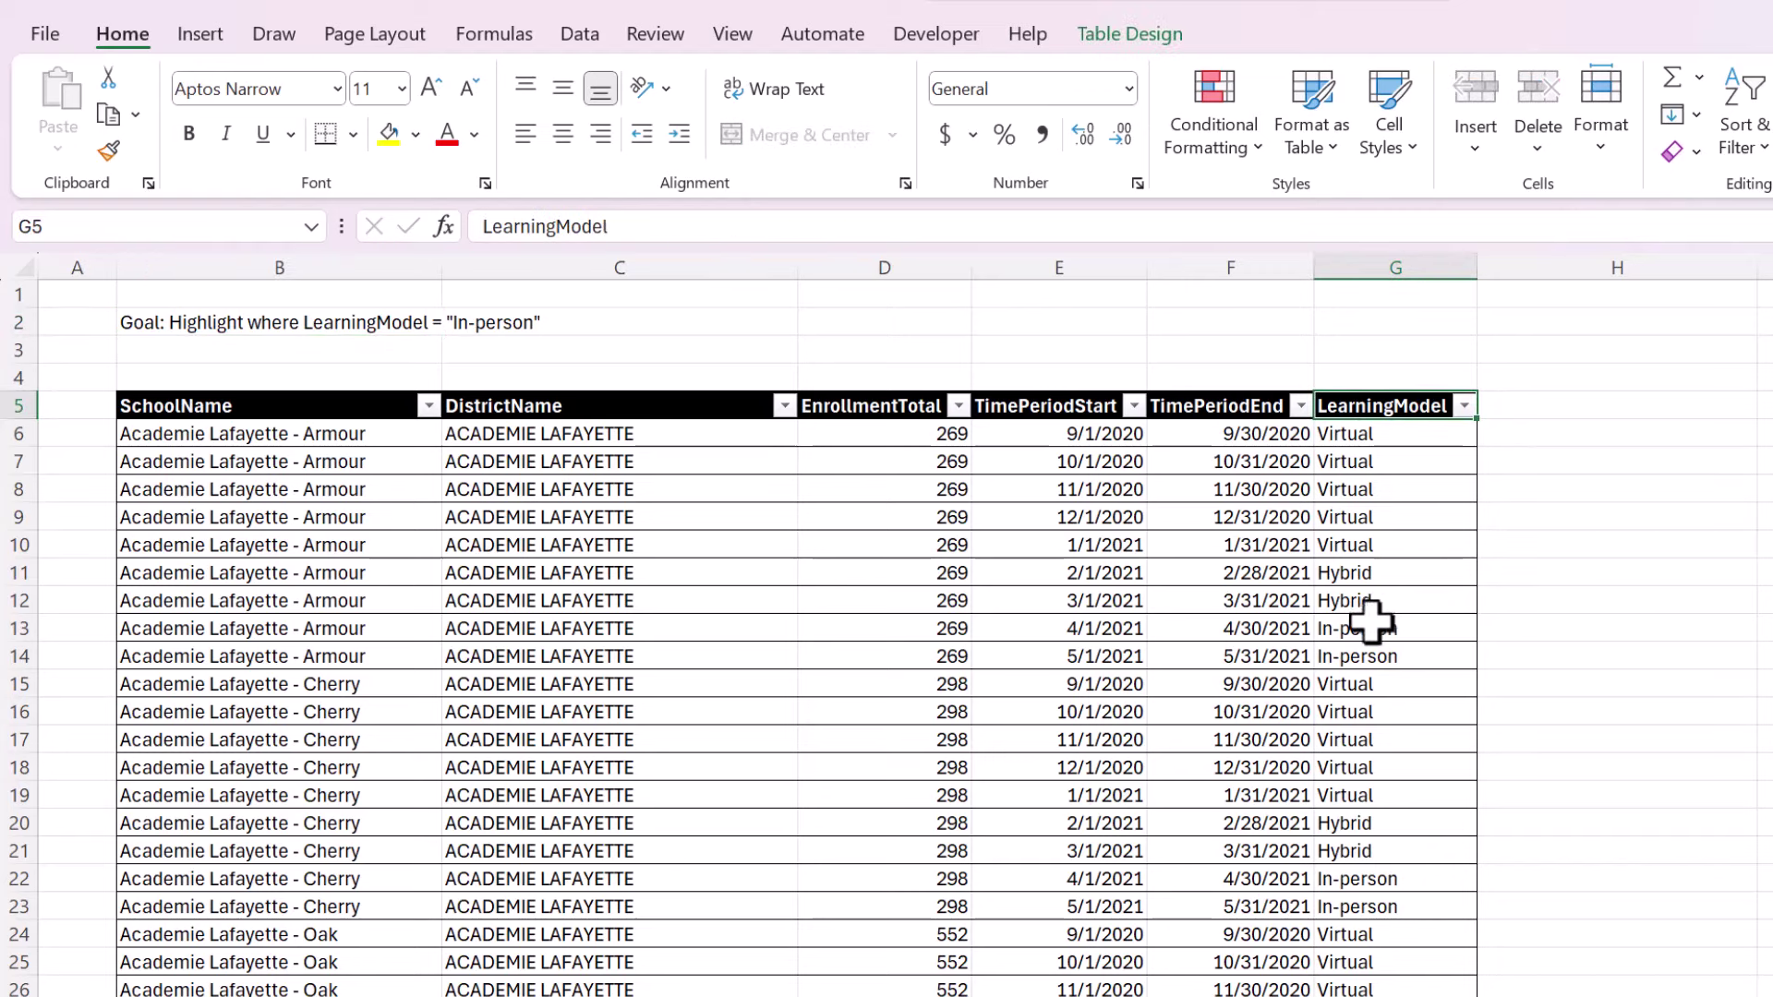
{"action": "left_click_drag", "start_coordinate": [1371, 621], "coordinate": [1366, 646]}
{"action": "left_click_drag", "start_coordinate": [1386, 879], "coordinate": [1387, 913]}
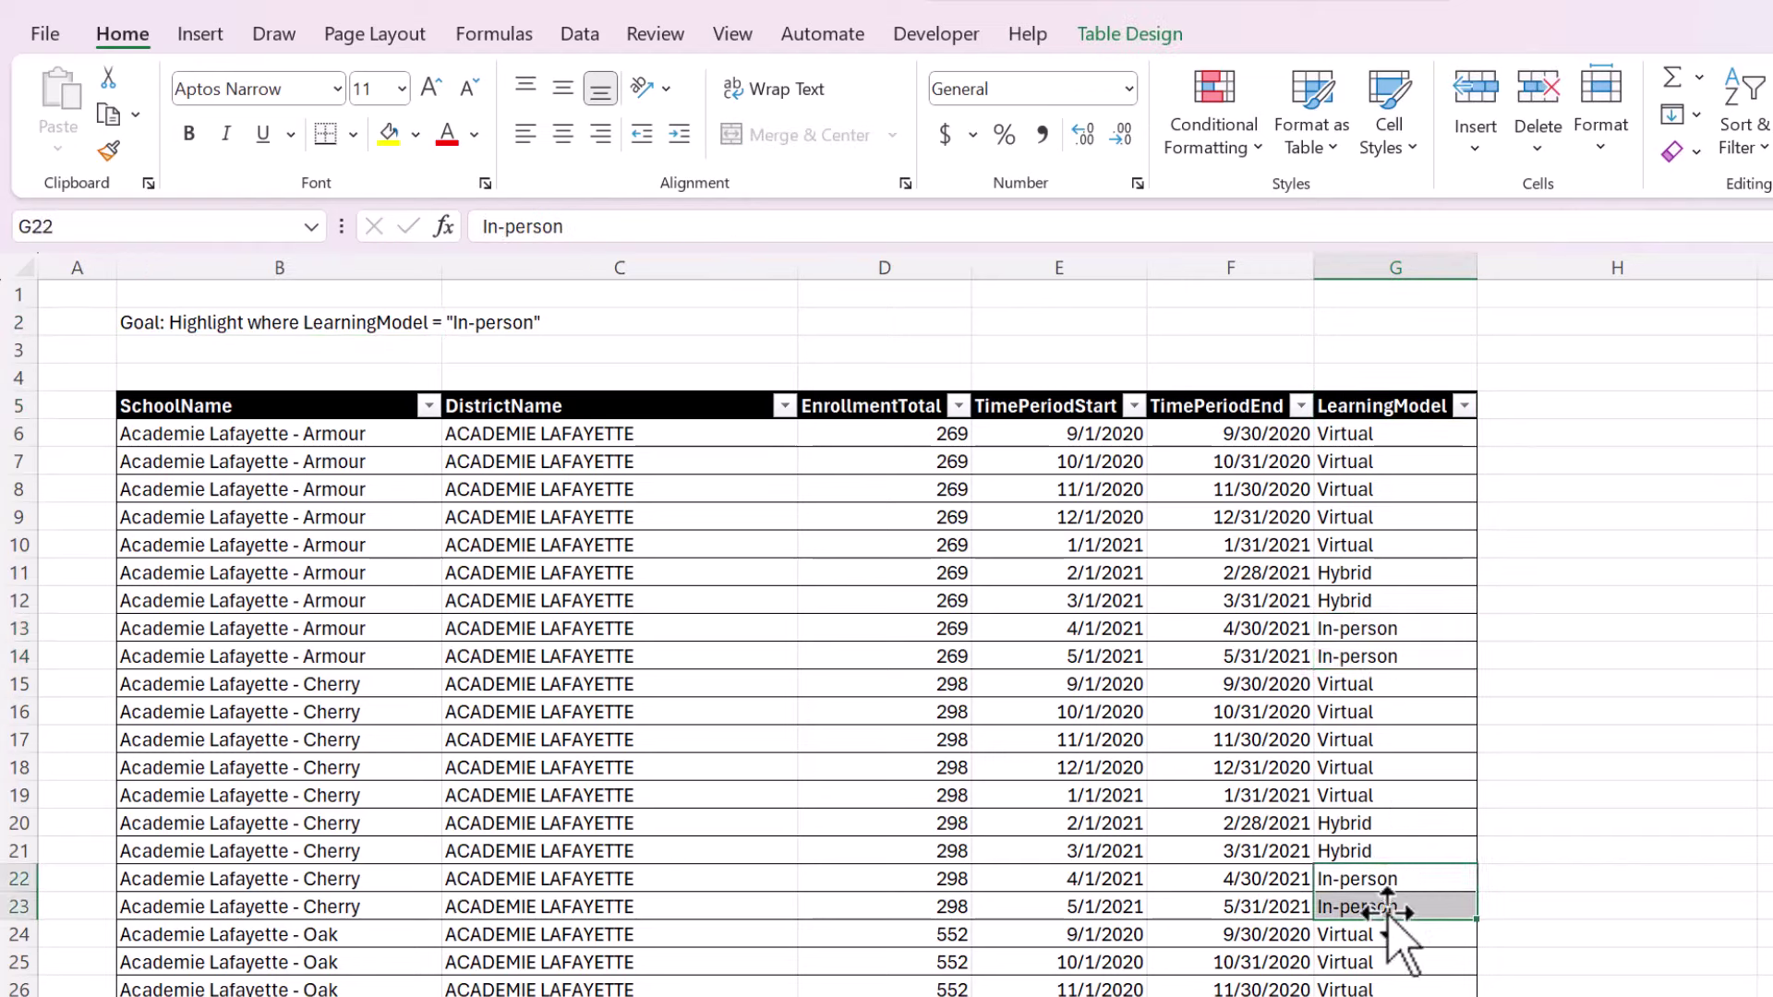
Select the whole SchoolData1 table body and bring up Conditional Formatting's Highlight Cells Rules.
{"action": "left_click", "coordinate": [1198, 566]}
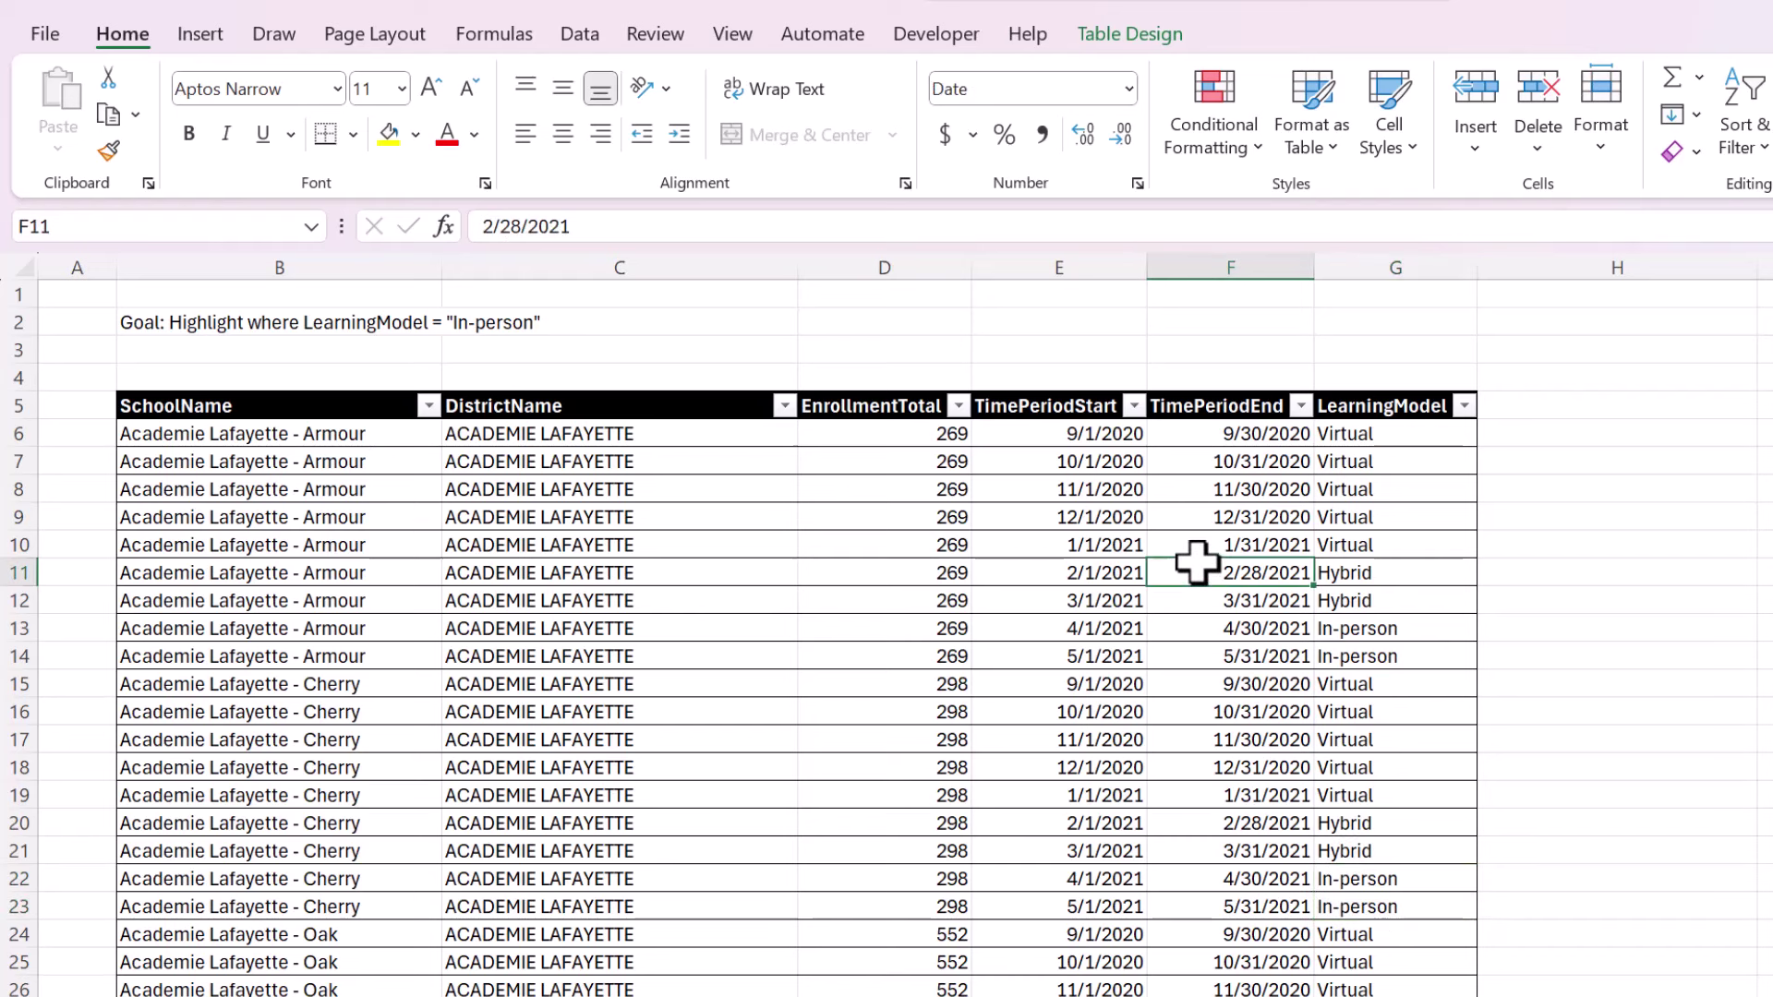
{"action": "key", "text": "ctrl+a"}
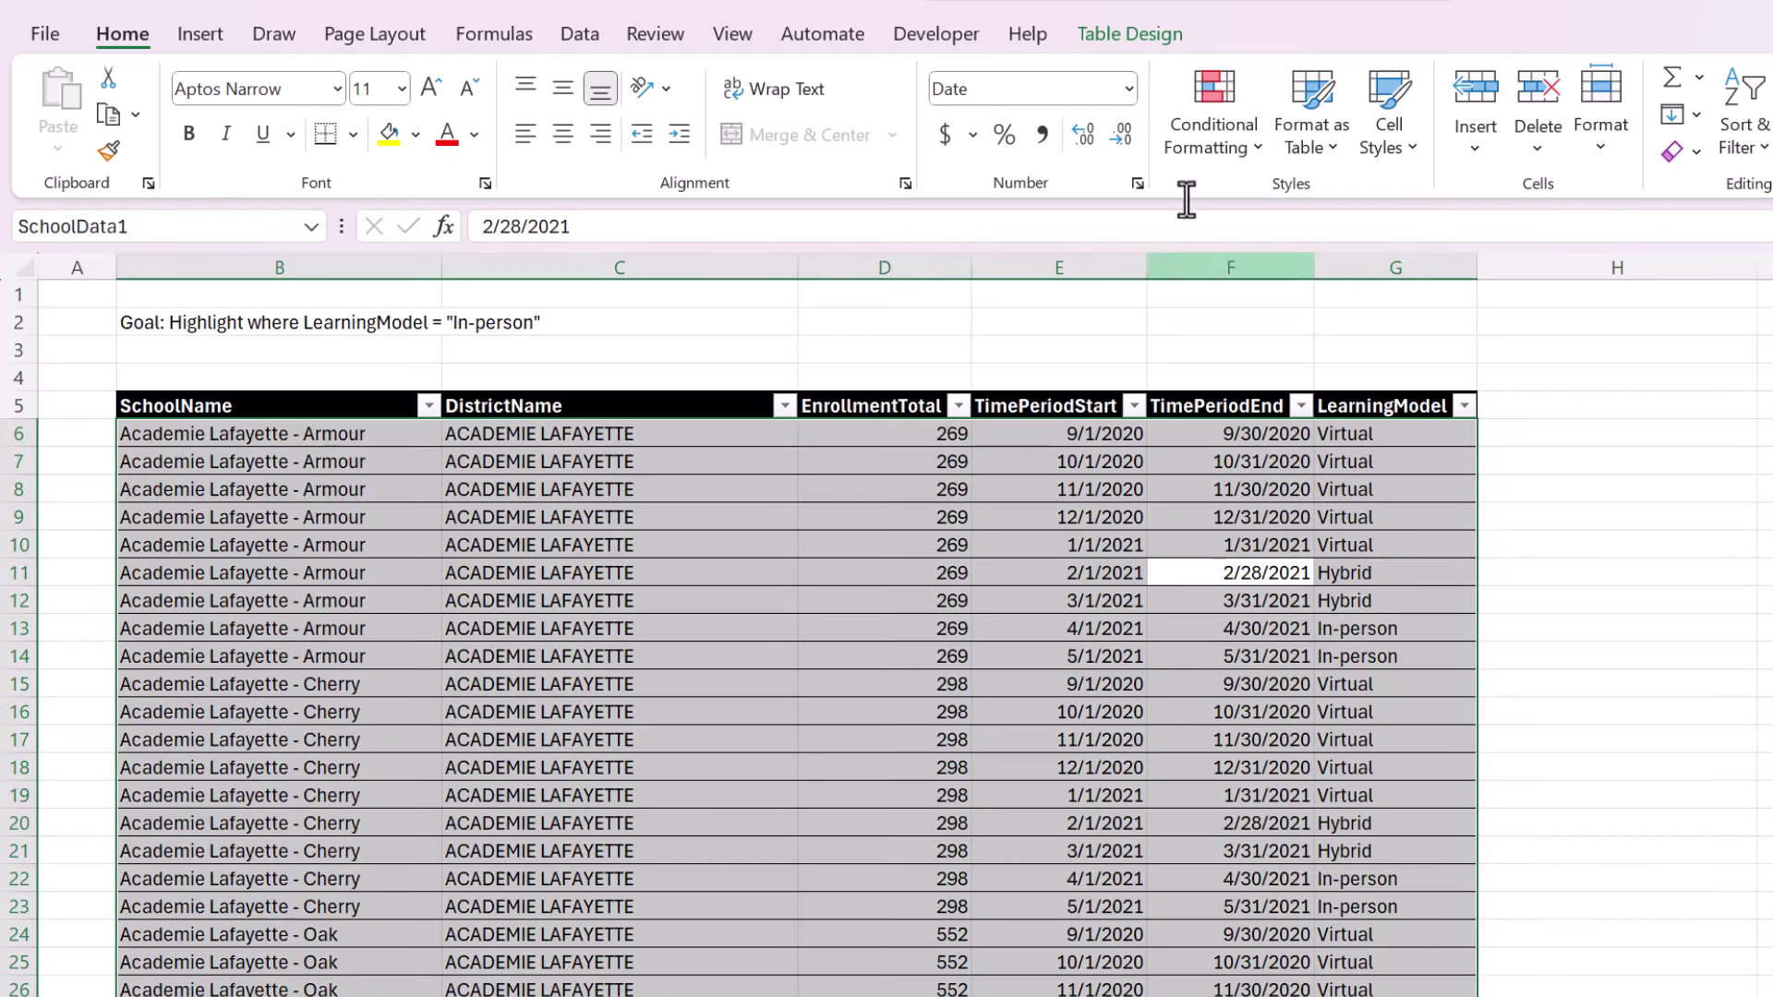
{"action": "left_click", "coordinate": [1197, 142]}
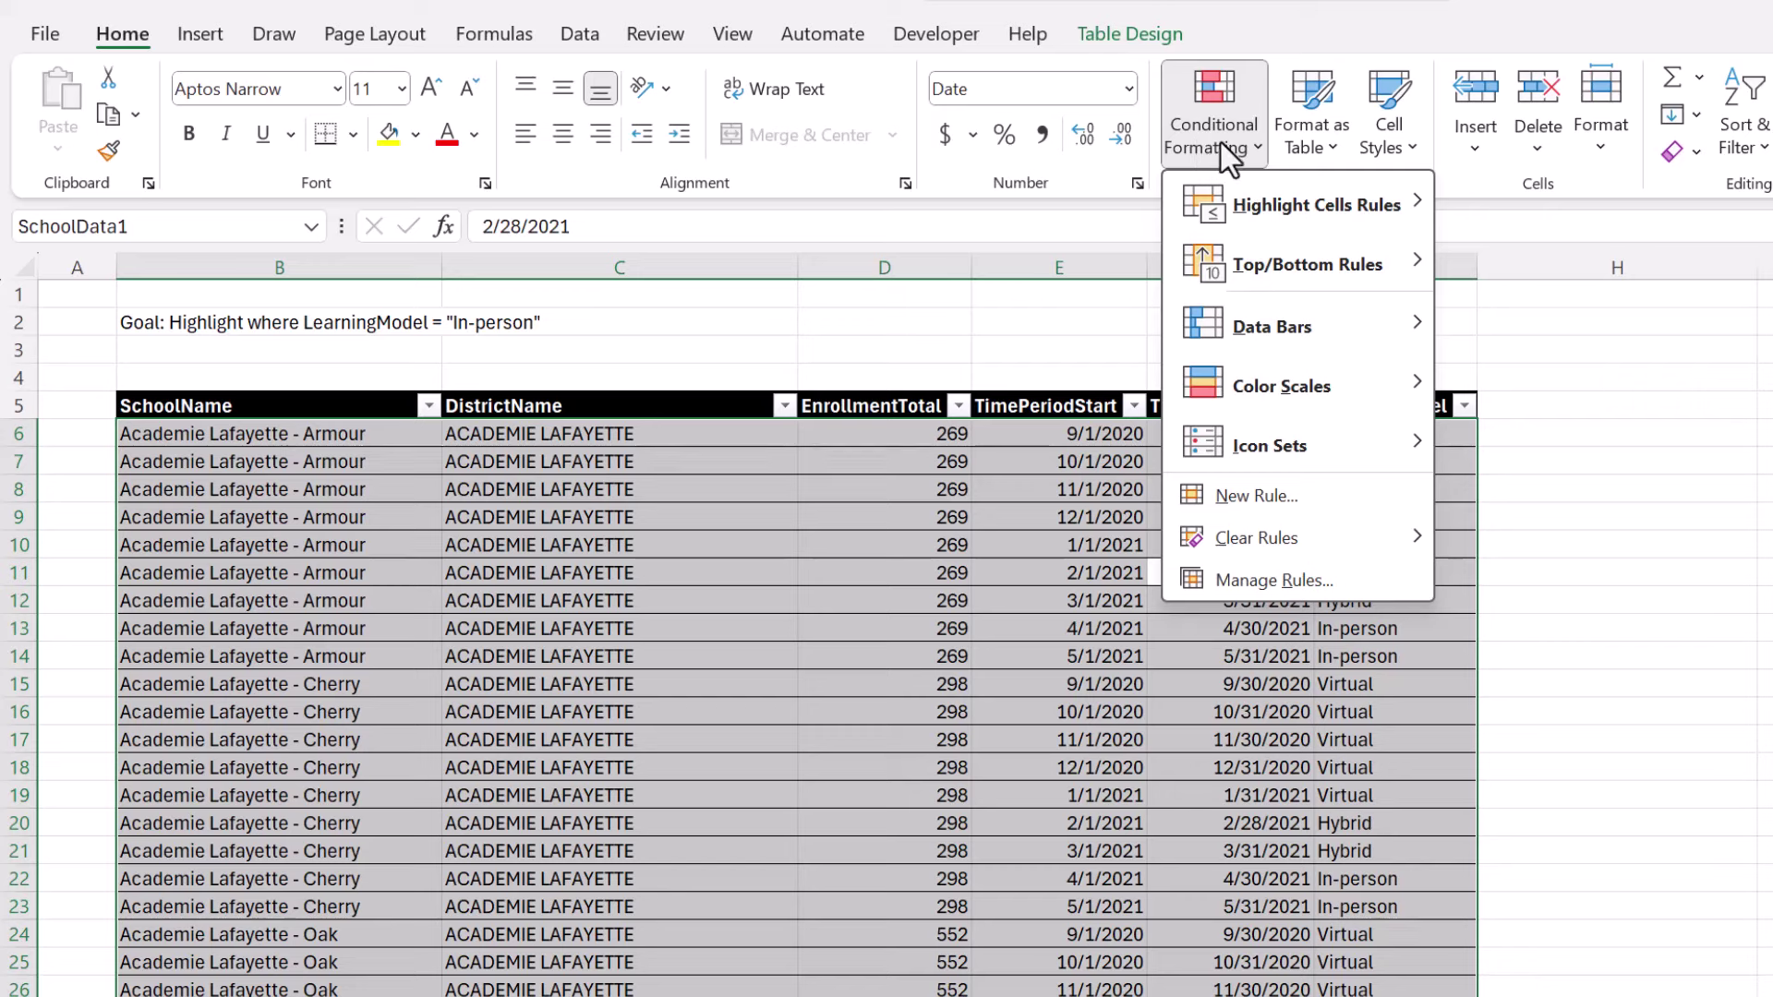
{"action": "mouse_move", "coordinate": [1280, 221]}
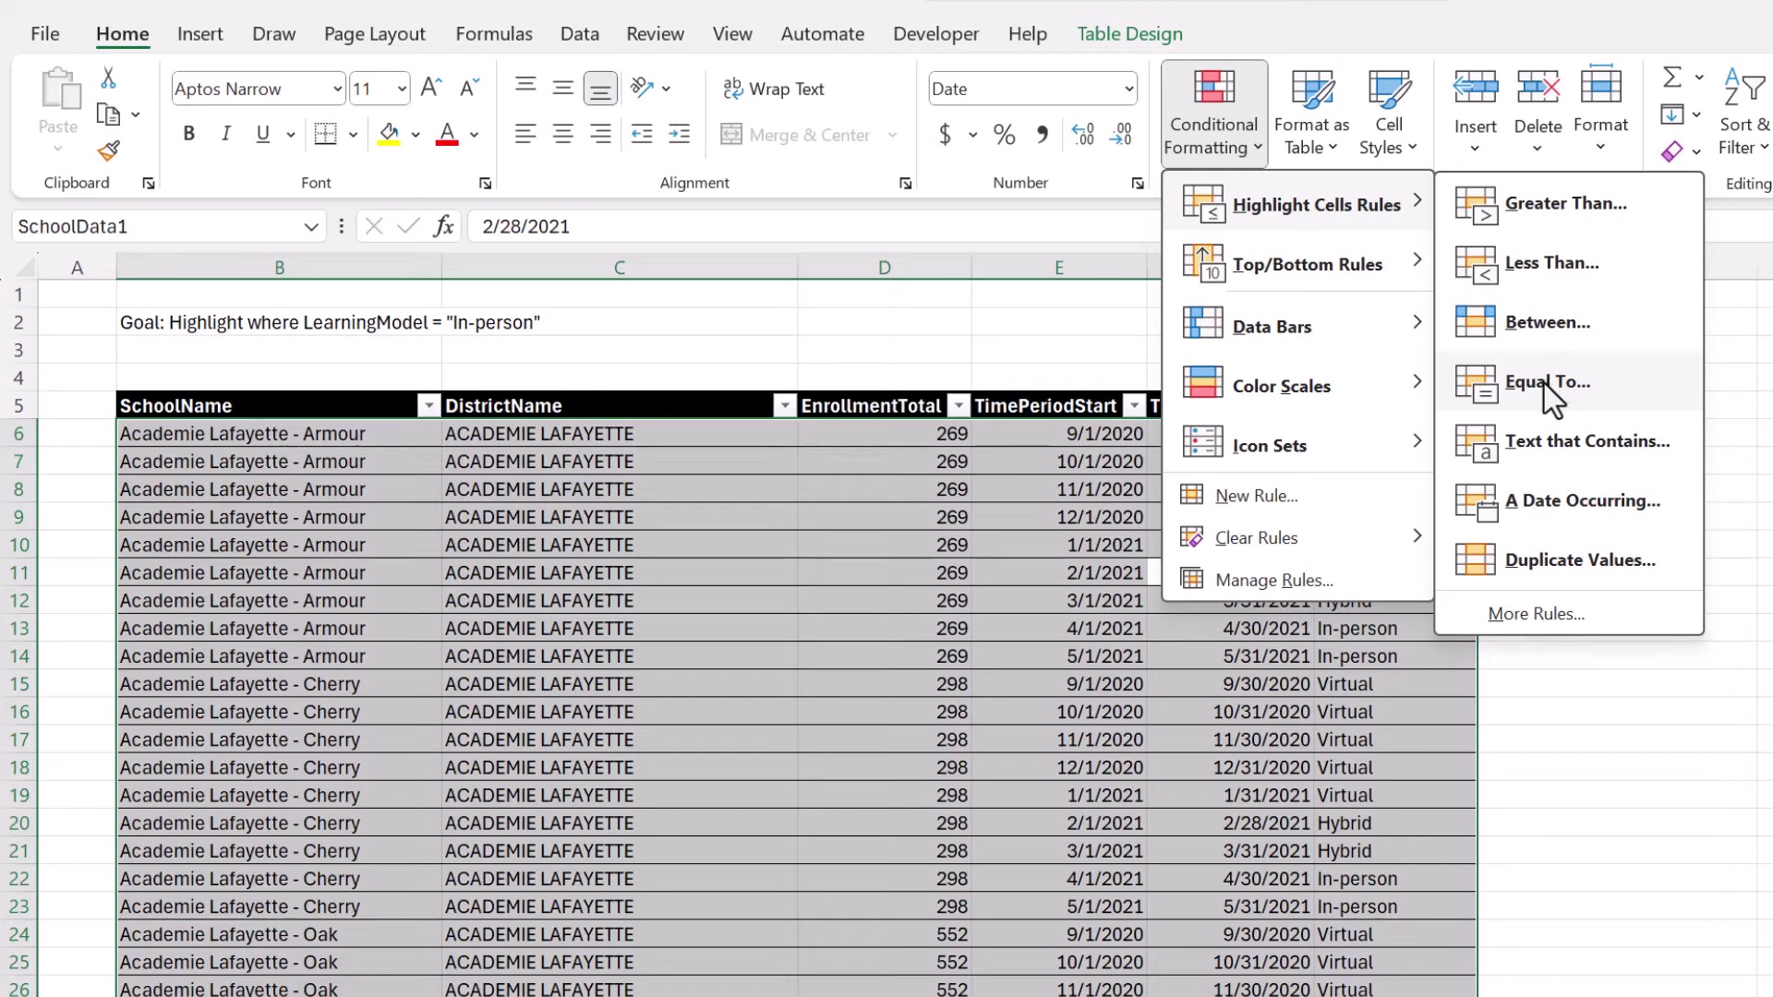
Add an Equal To 'In-person' rule with Yellow Fill with Dark Yellow Text, then copy G13.
{"action": "left_click", "coordinate": [1610, 386]}
{"action": "type", "text": "In-person"}
{"action": "left_click", "coordinate": [944, 418]}
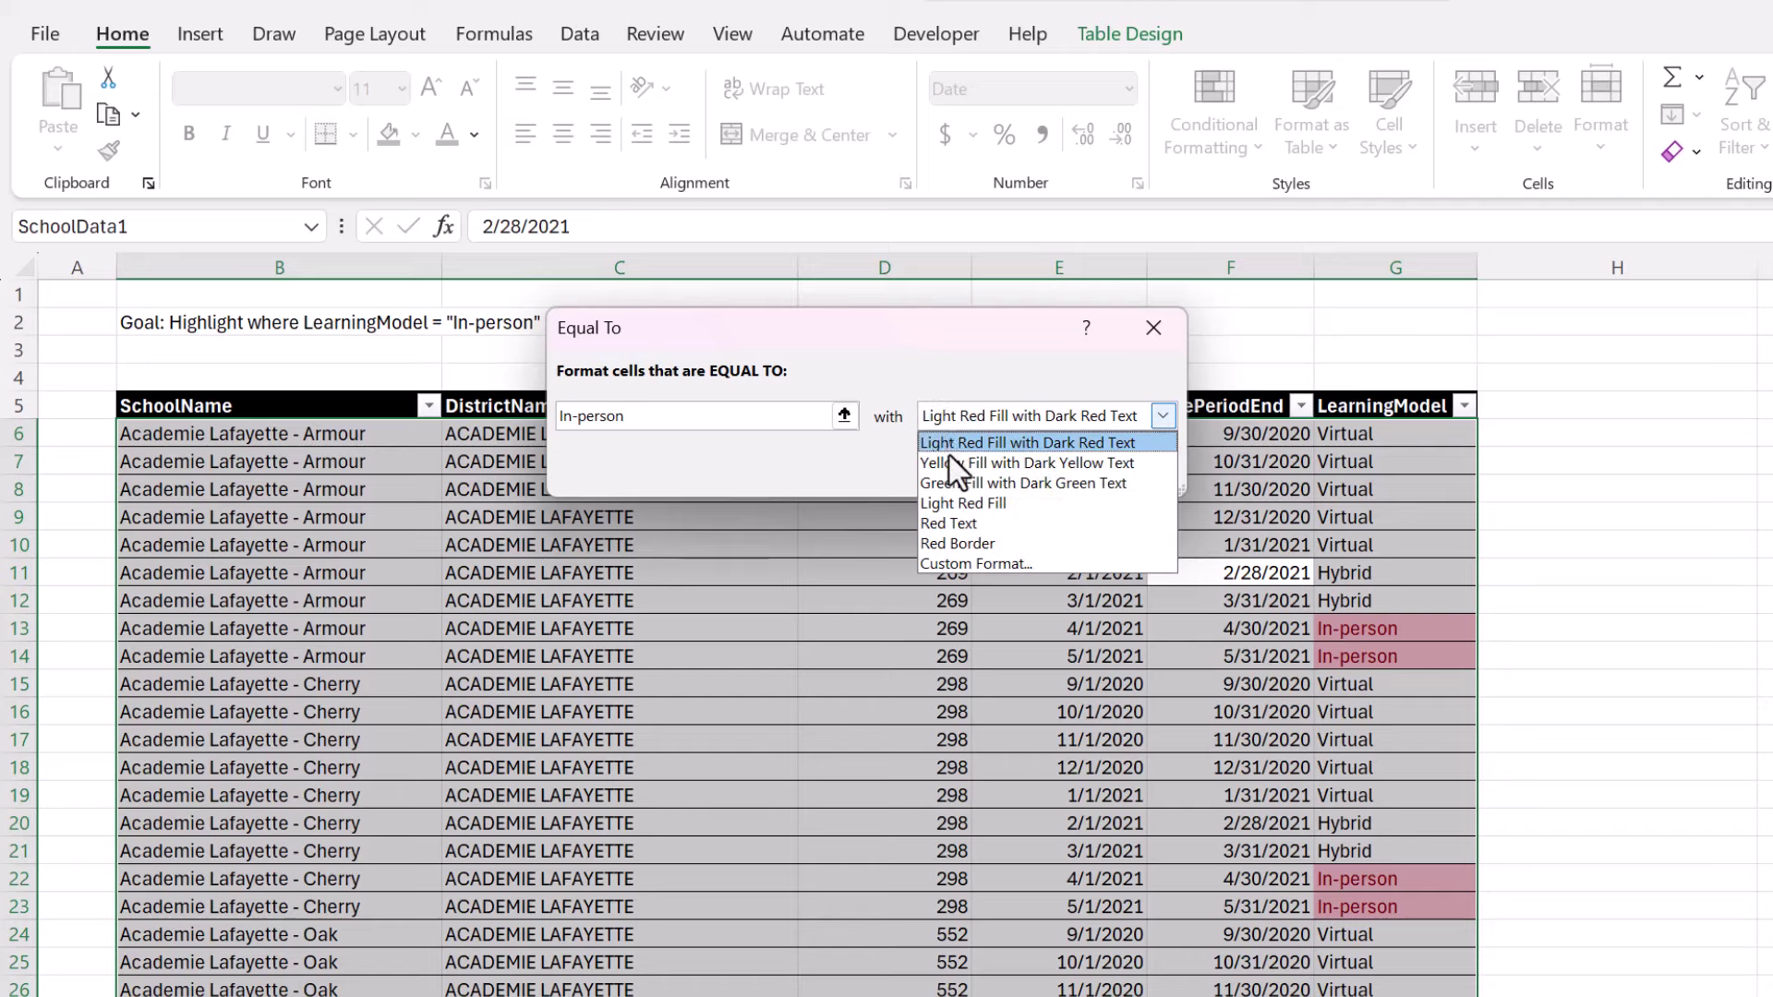
{"action": "left_click", "coordinate": [1012, 461]}
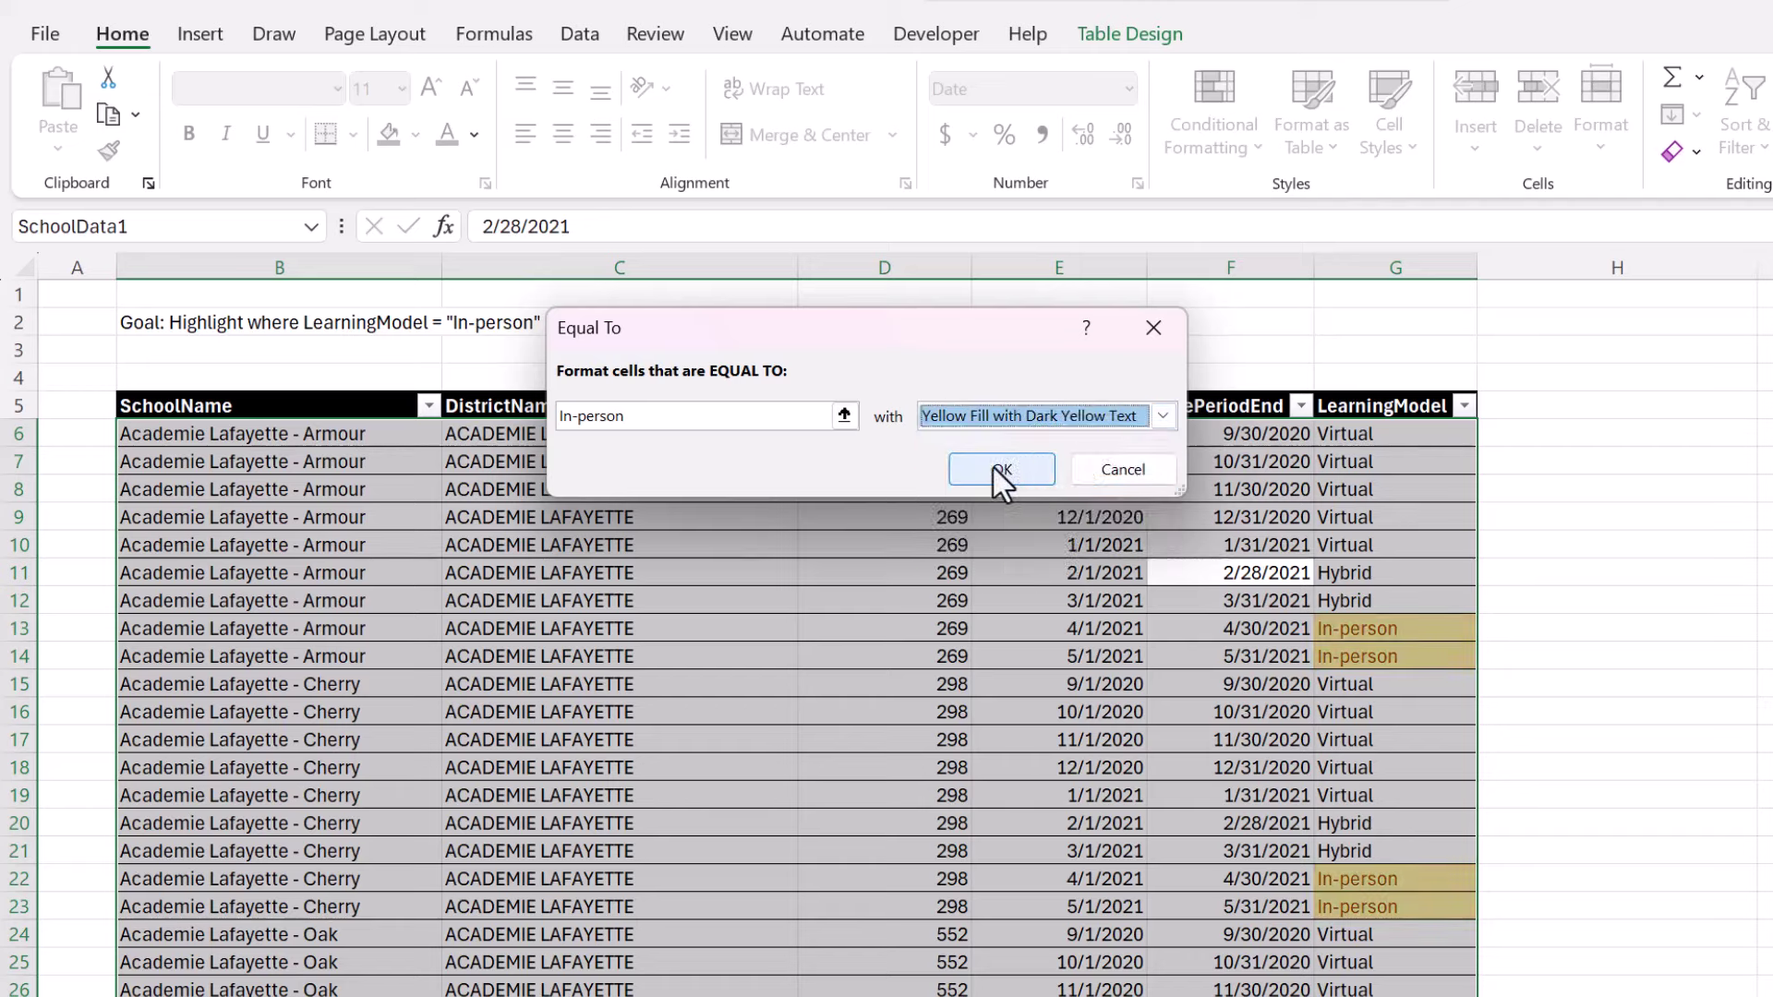
{"action": "left_click", "coordinate": [1000, 469]}
{"action": "left_click", "coordinate": [1346, 628]}
{"action": "key", "text": "ctrl+c"}
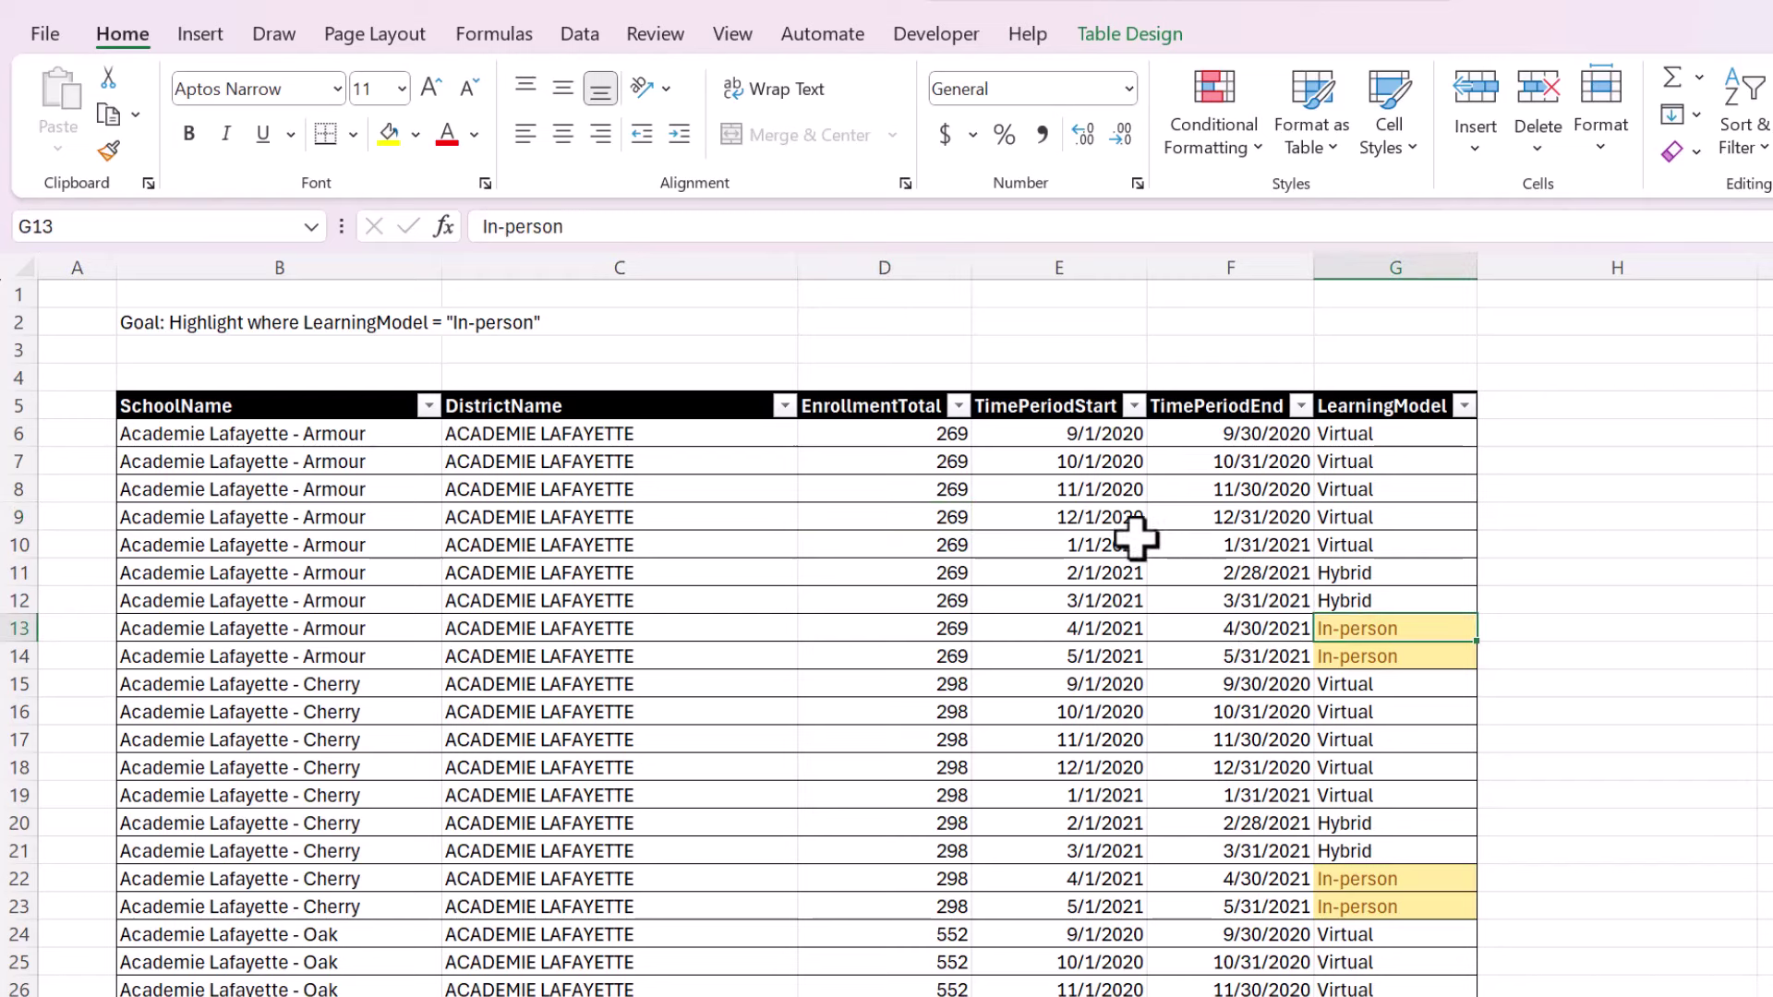
Paste the copied G13 into E8, undo that paste, and cancel the pending copy.
{"action": "left_click", "coordinate": [1085, 492]}
{"action": "key", "text": "ctrl+v"}
{"action": "left_click", "coordinate": [1080, 543]}
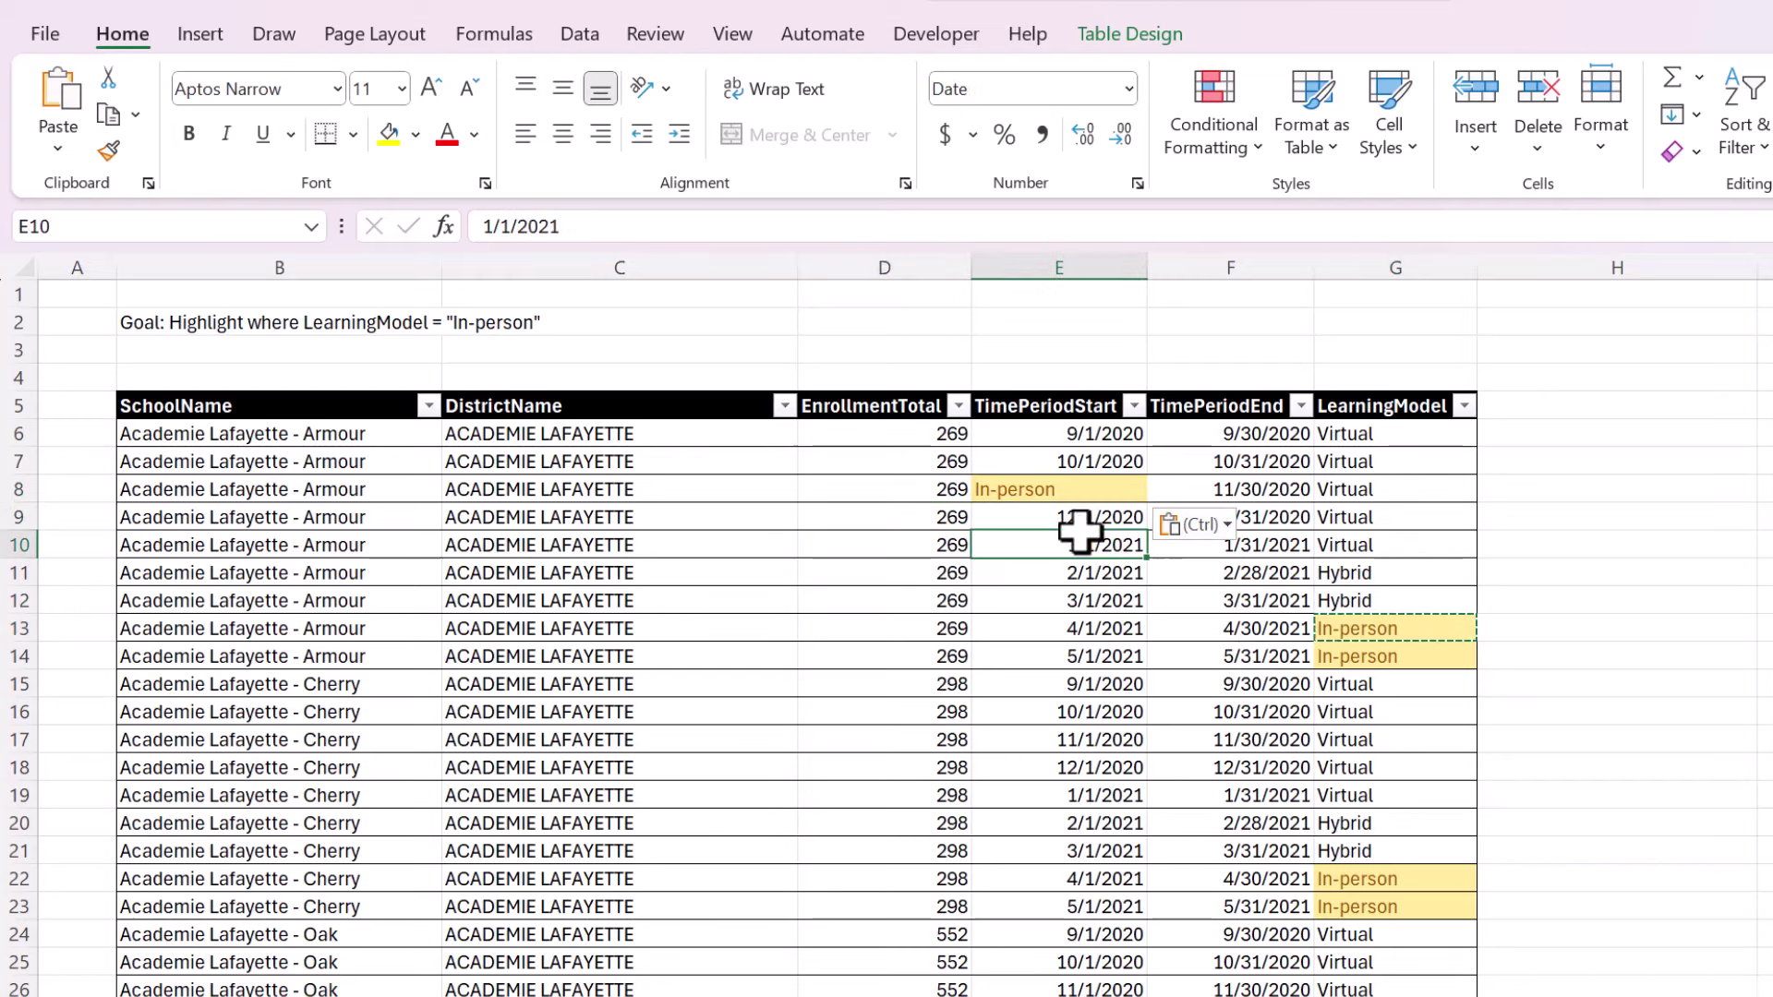
{"action": "key", "text": "ctrl+z"}
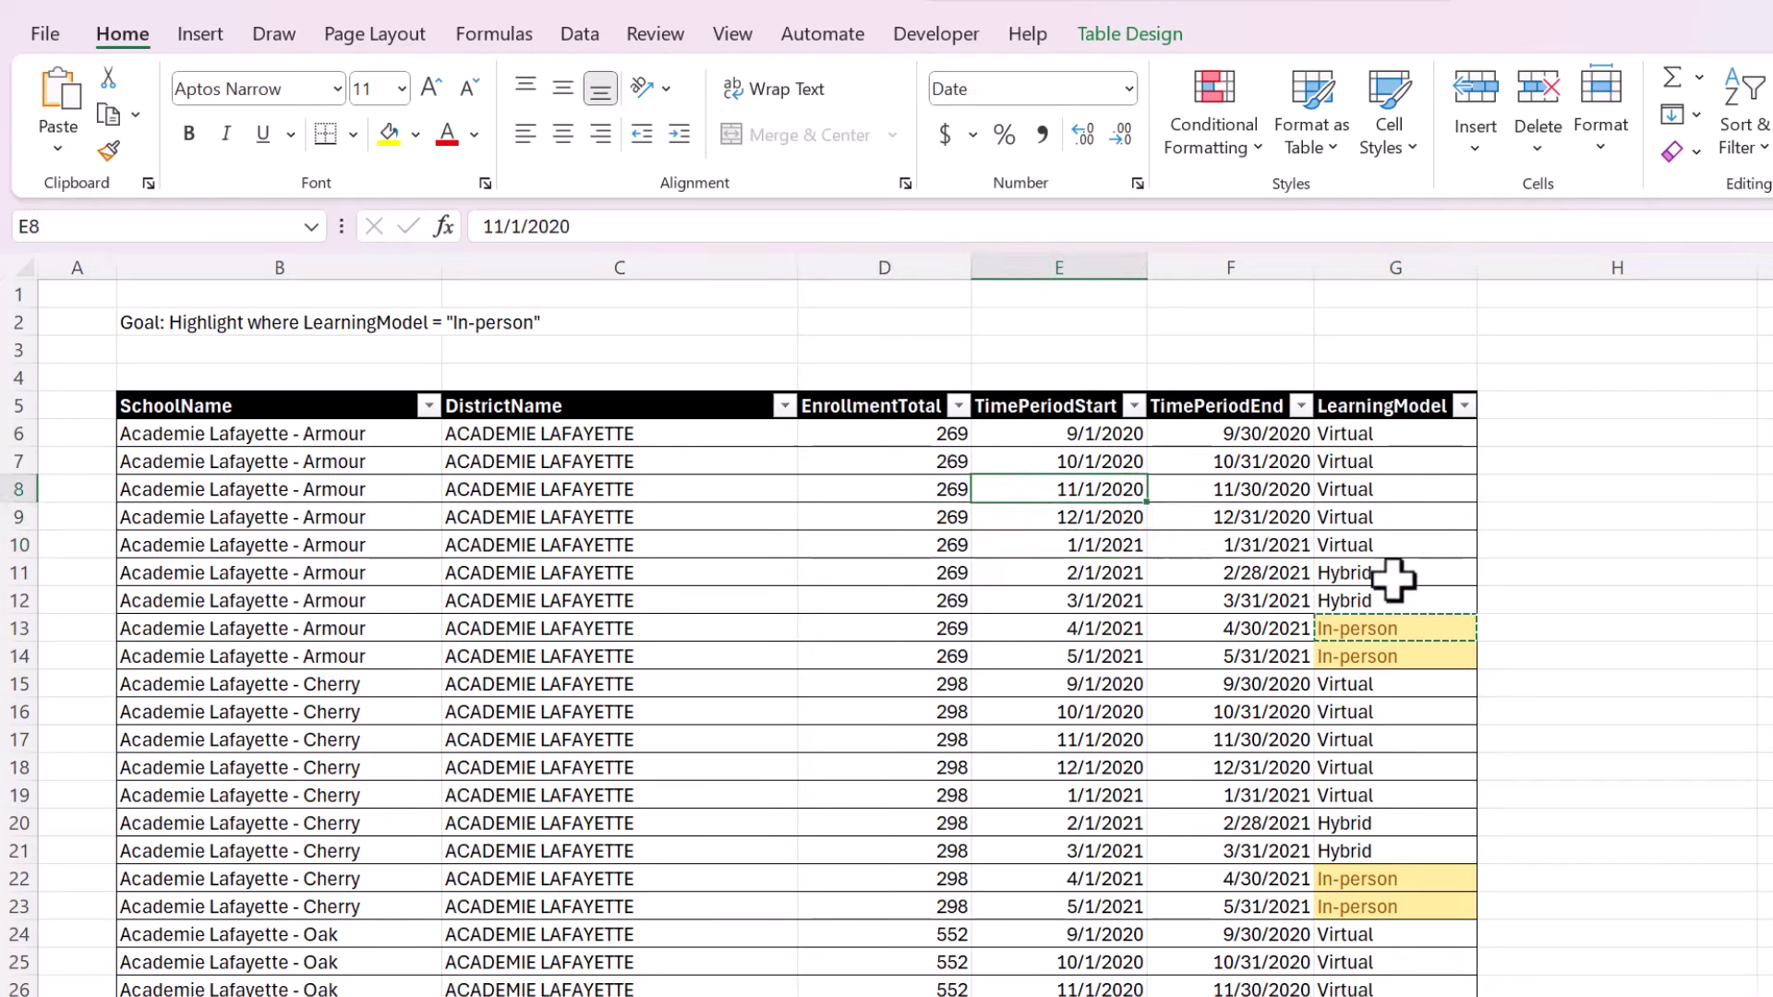
{"action": "left_click", "coordinate": [1393, 573]}
{"action": "key", "text": "Escape"}
Review the table's cells and the In-person rows 13 and 14, ending on cell B7.
{"action": "left_click", "coordinate": [1234, 543]}
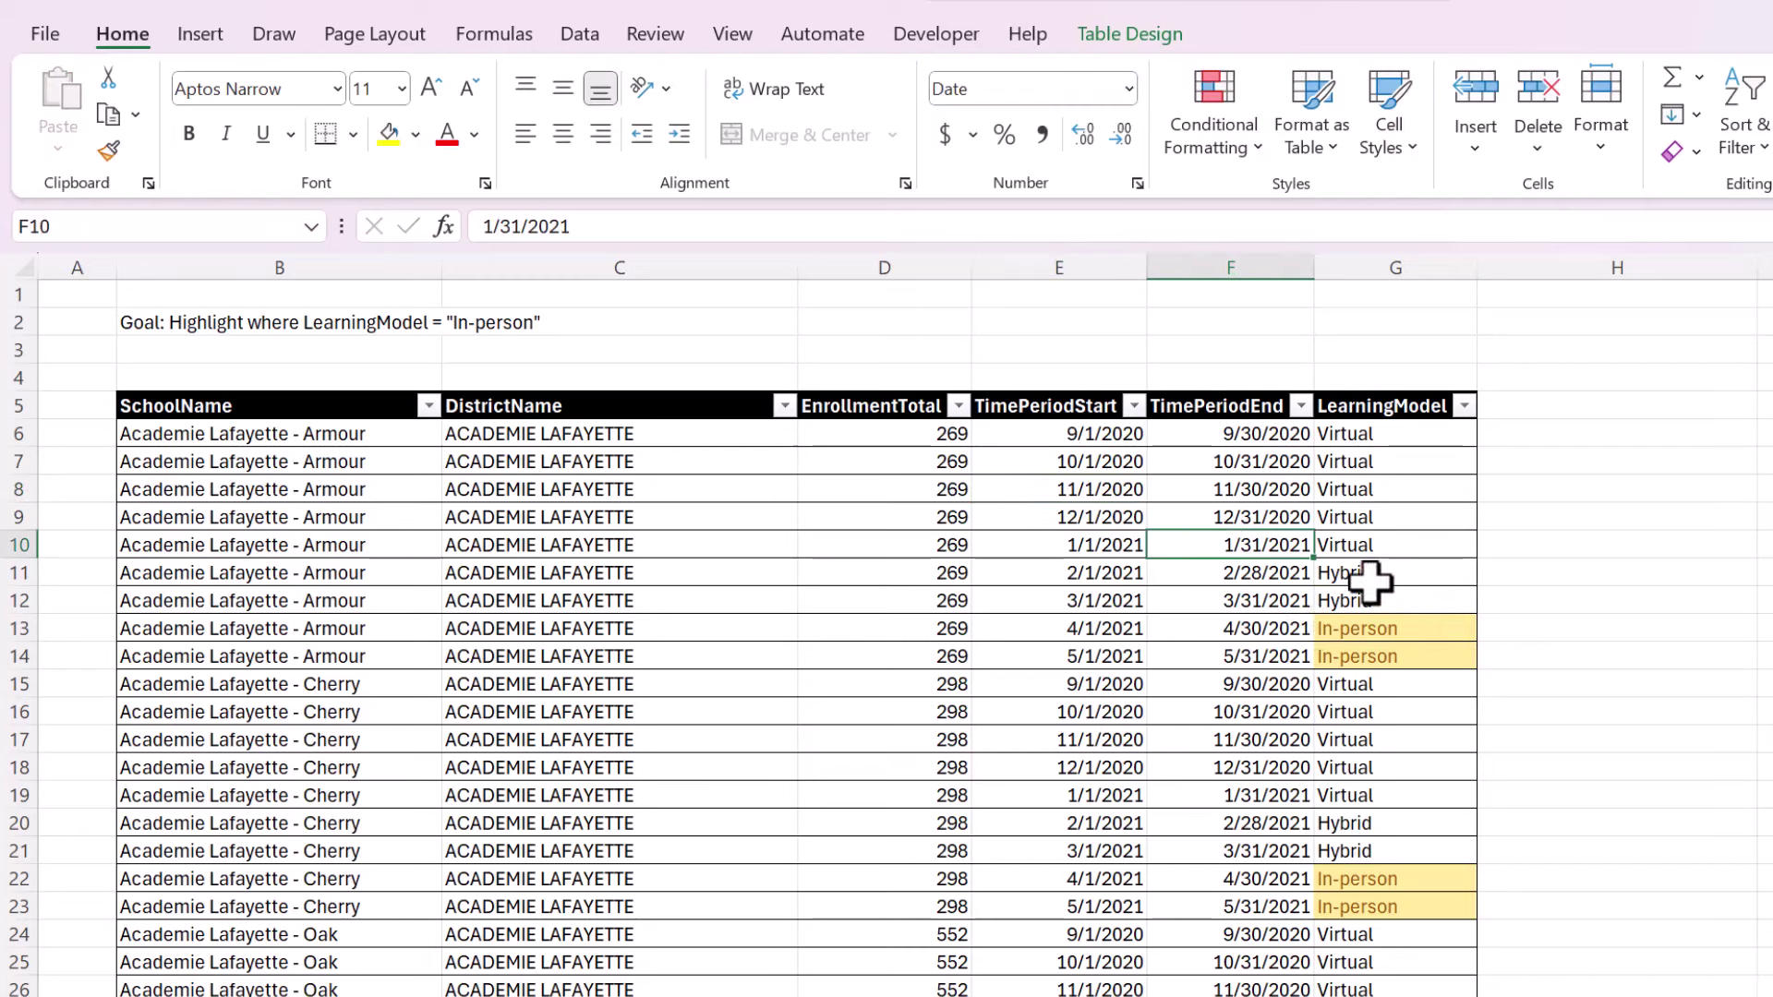
{"action": "left_click", "coordinate": [1427, 543]}
{"action": "left_click", "coordinate": [1399, 459]}
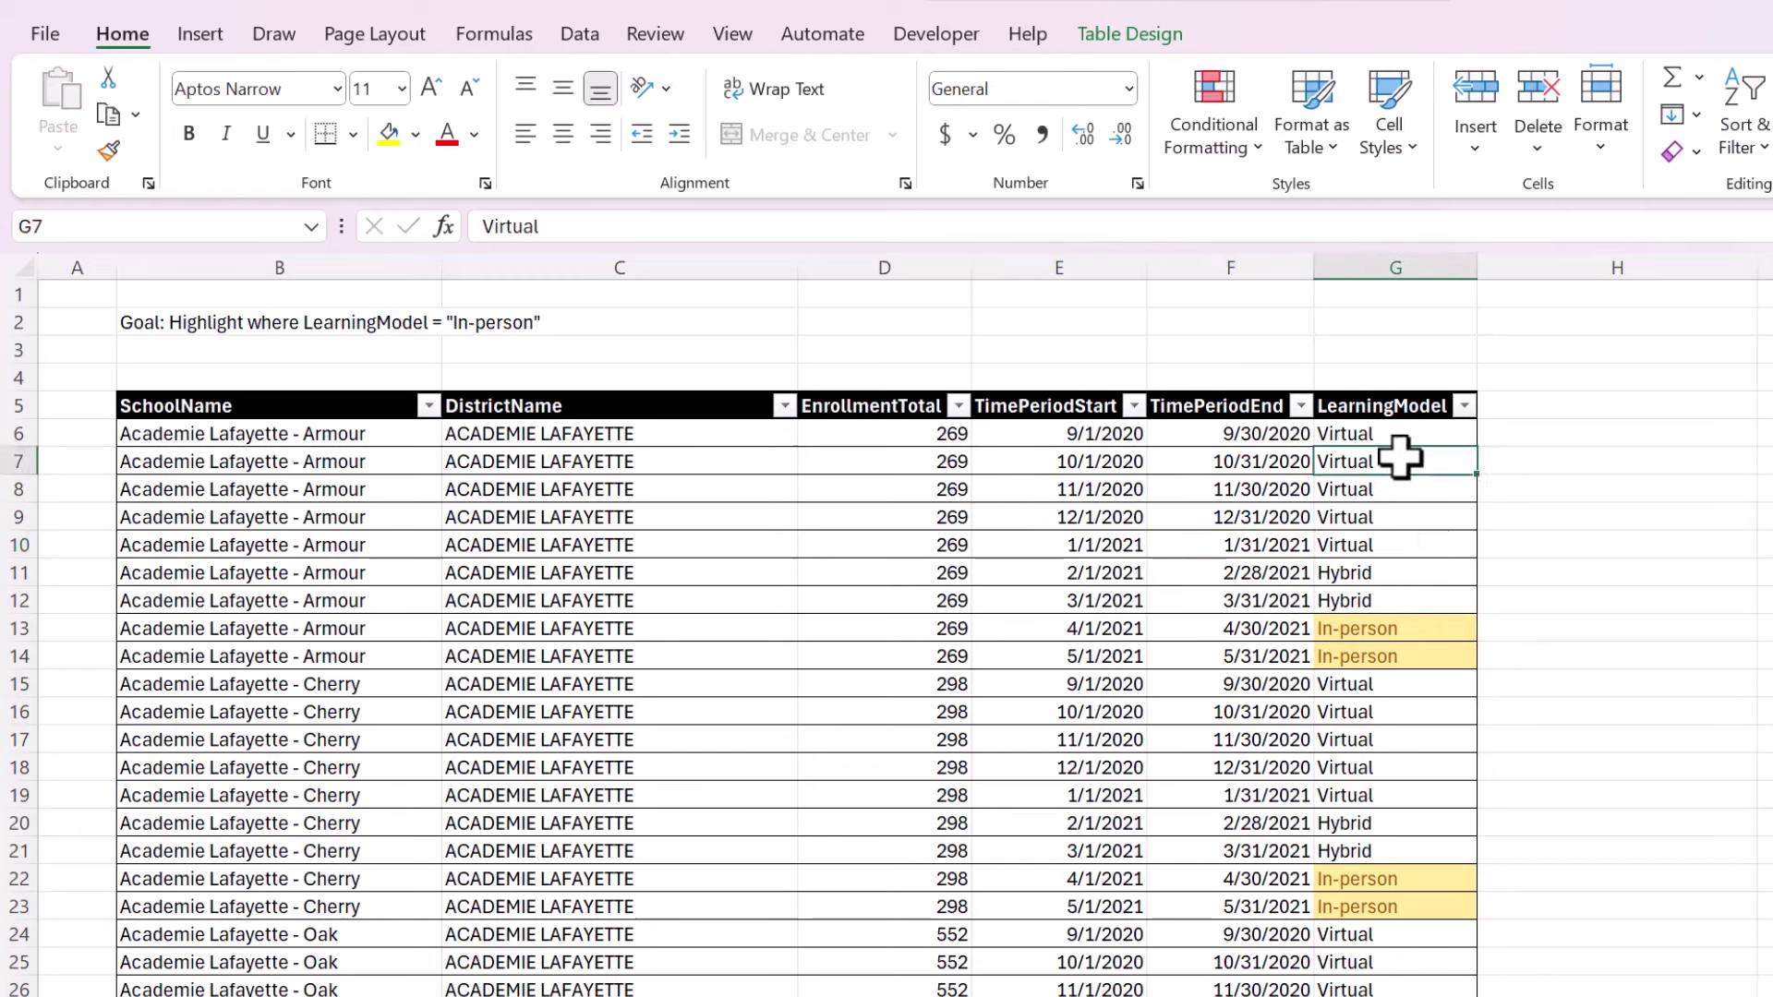
{"action": "left_click_drag", "start_coordinate": [1367, 628], "coordinate": [266, 634]}
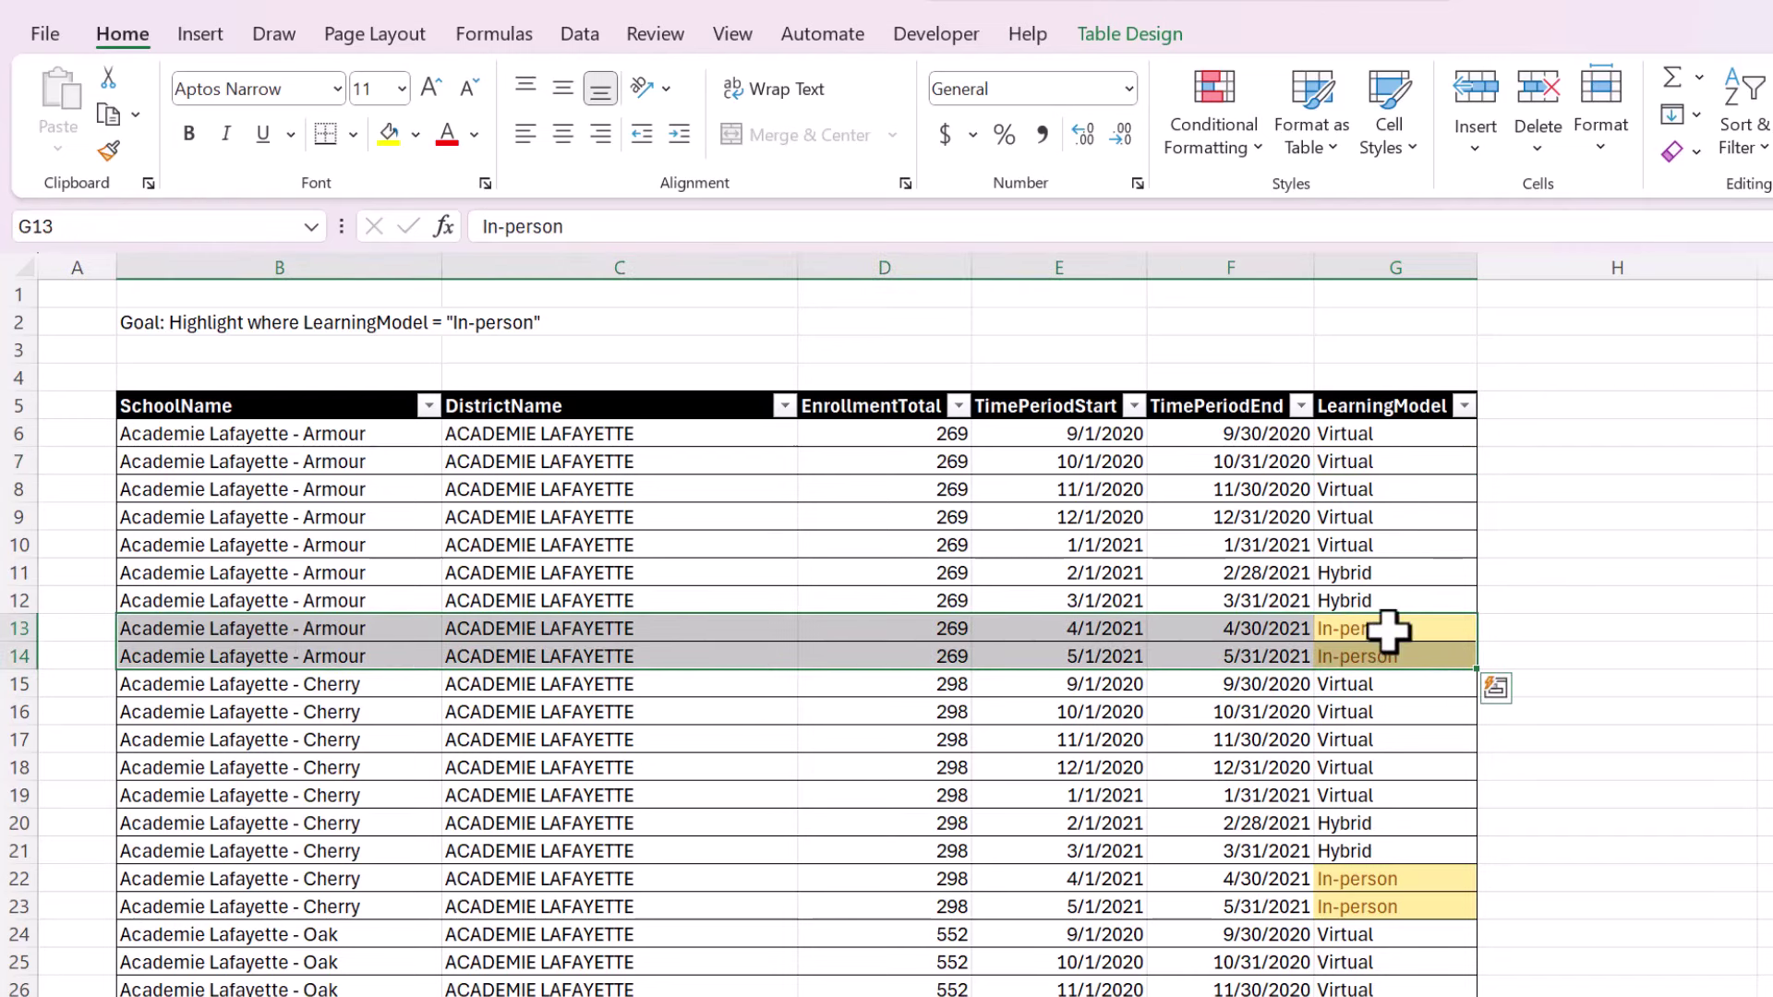
{"action": "left_click", "coordinate": [1374, 540]}
{"action": "left_click", "coordinate": [1385, 489]}
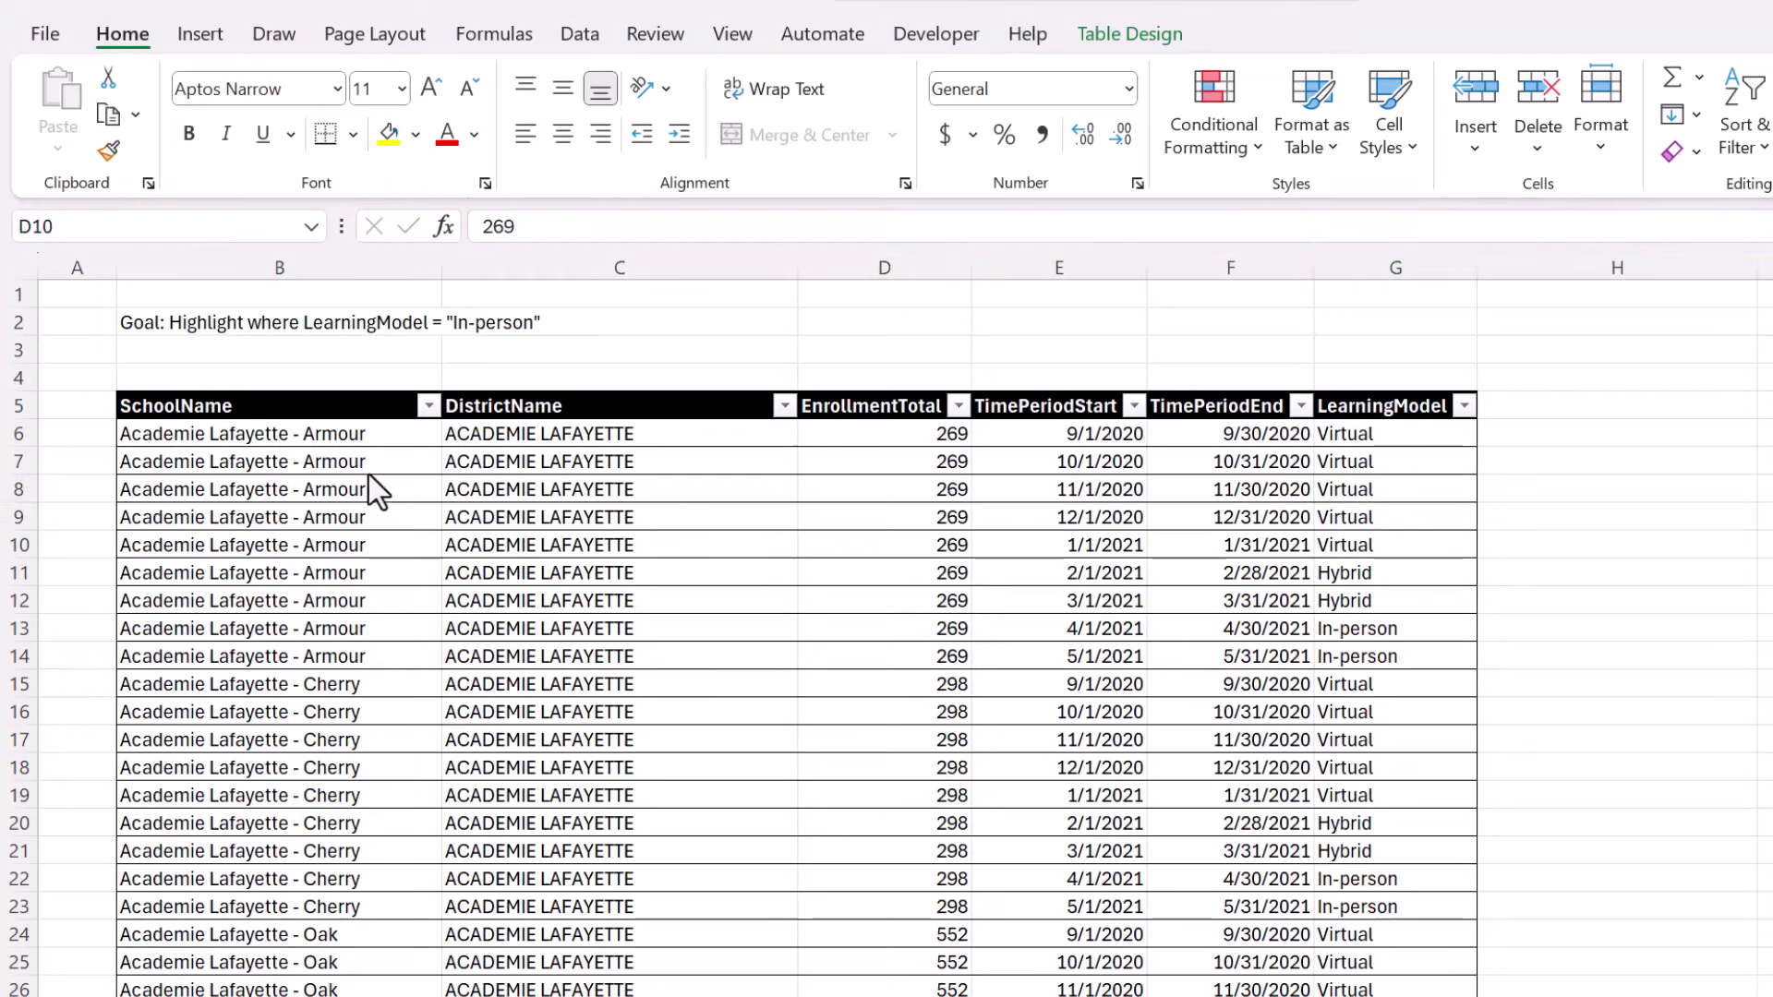
{"action": "left_click", "coordinate": [365, 466]}
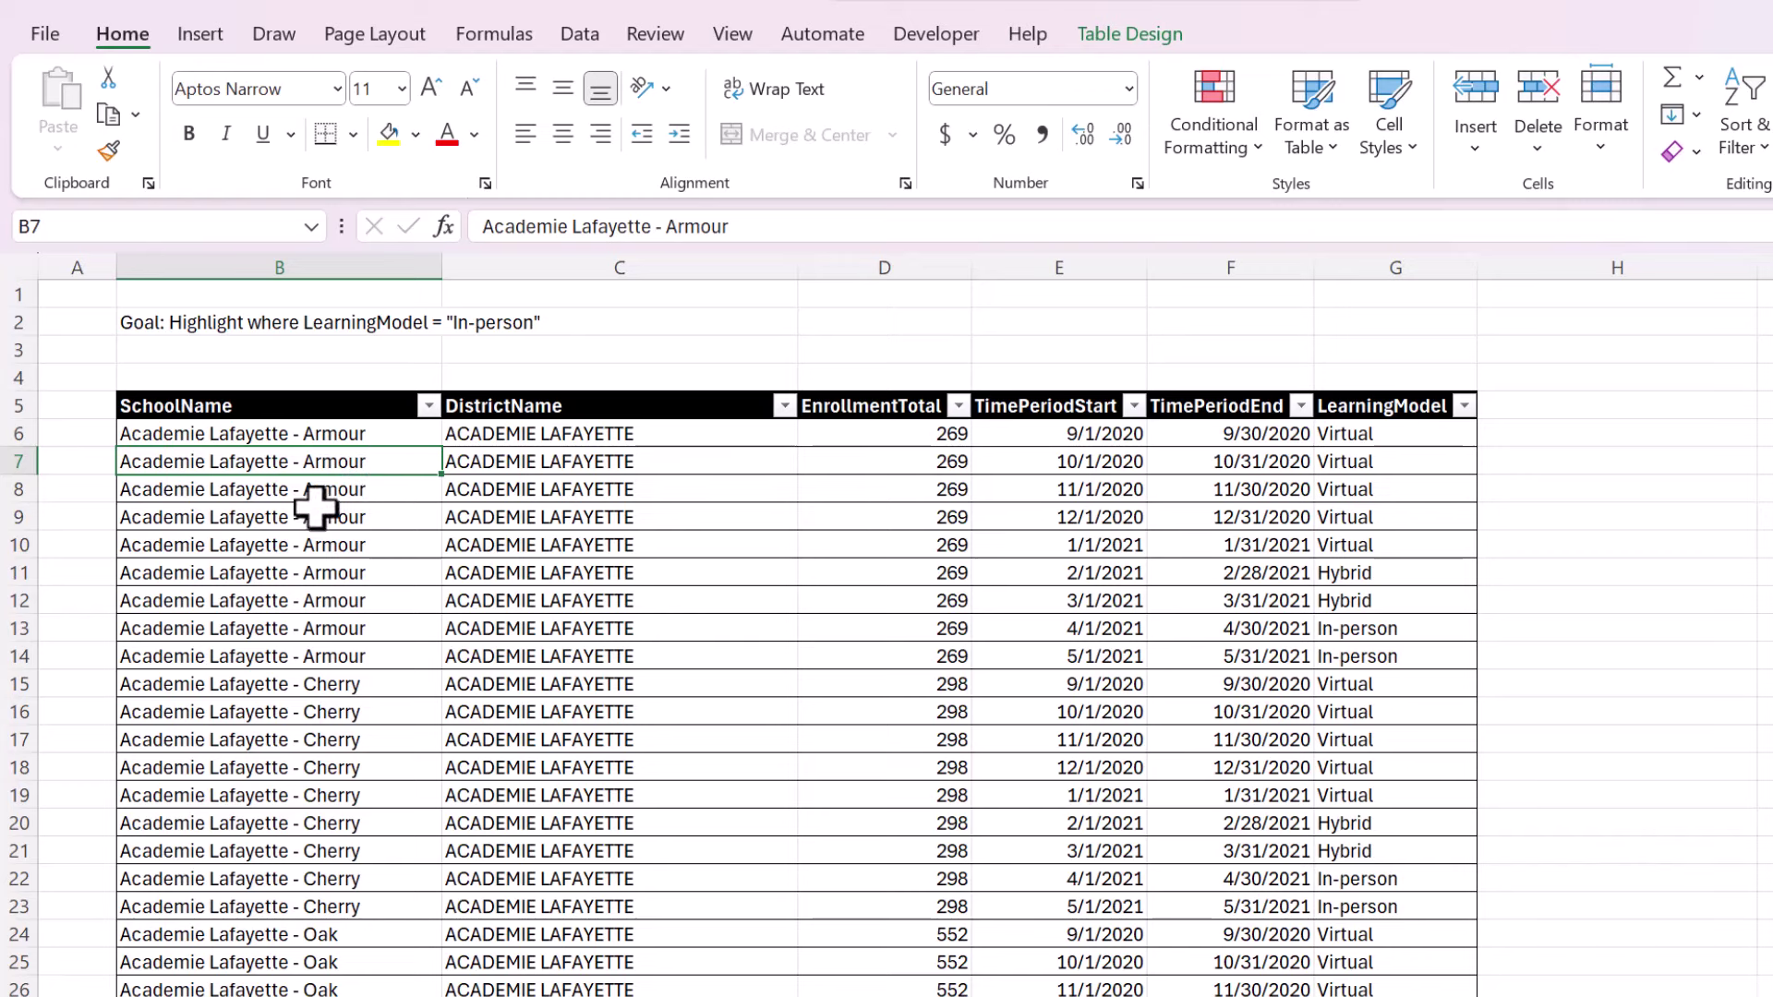
Select the full SchoolData1 table body from cell B6 using Ctrl+A.
{"action": "left_click", "coordinate": [304, 386]}
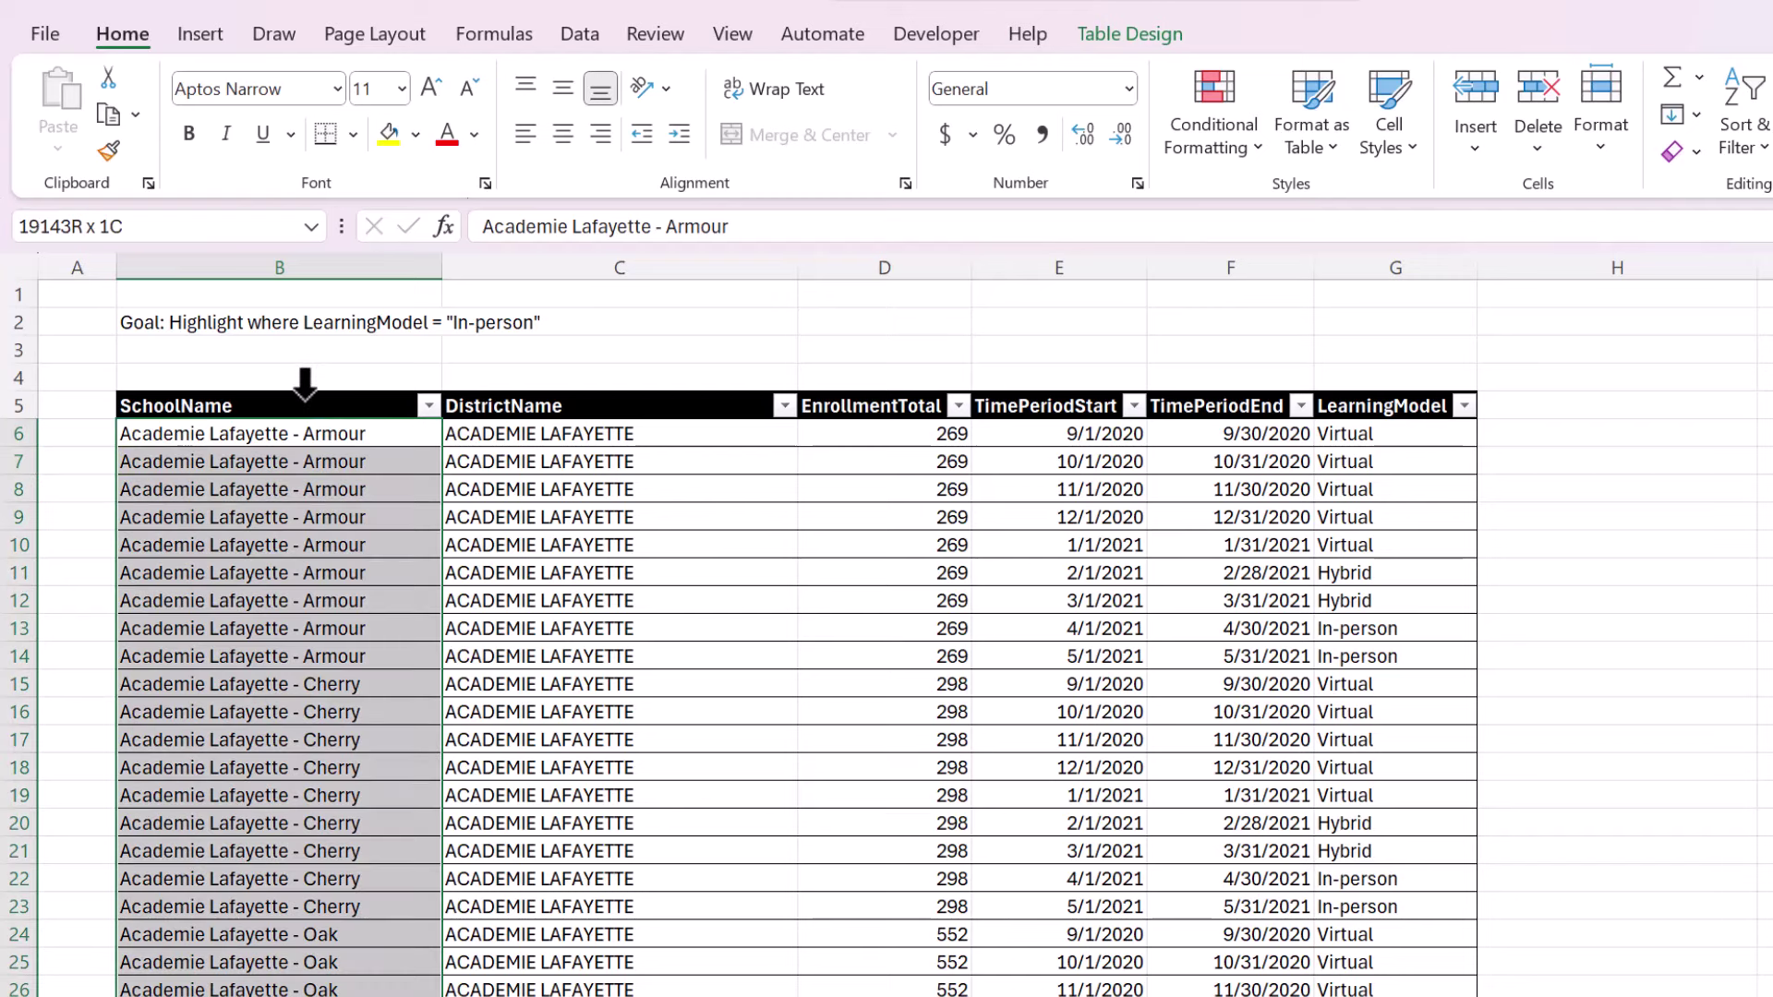
{"action": "left_click_drag", "start_coordinate": [305, 386], "coordinate": [1381, 378]}
{"action": "left_click", "coordinate": [622, 518]}
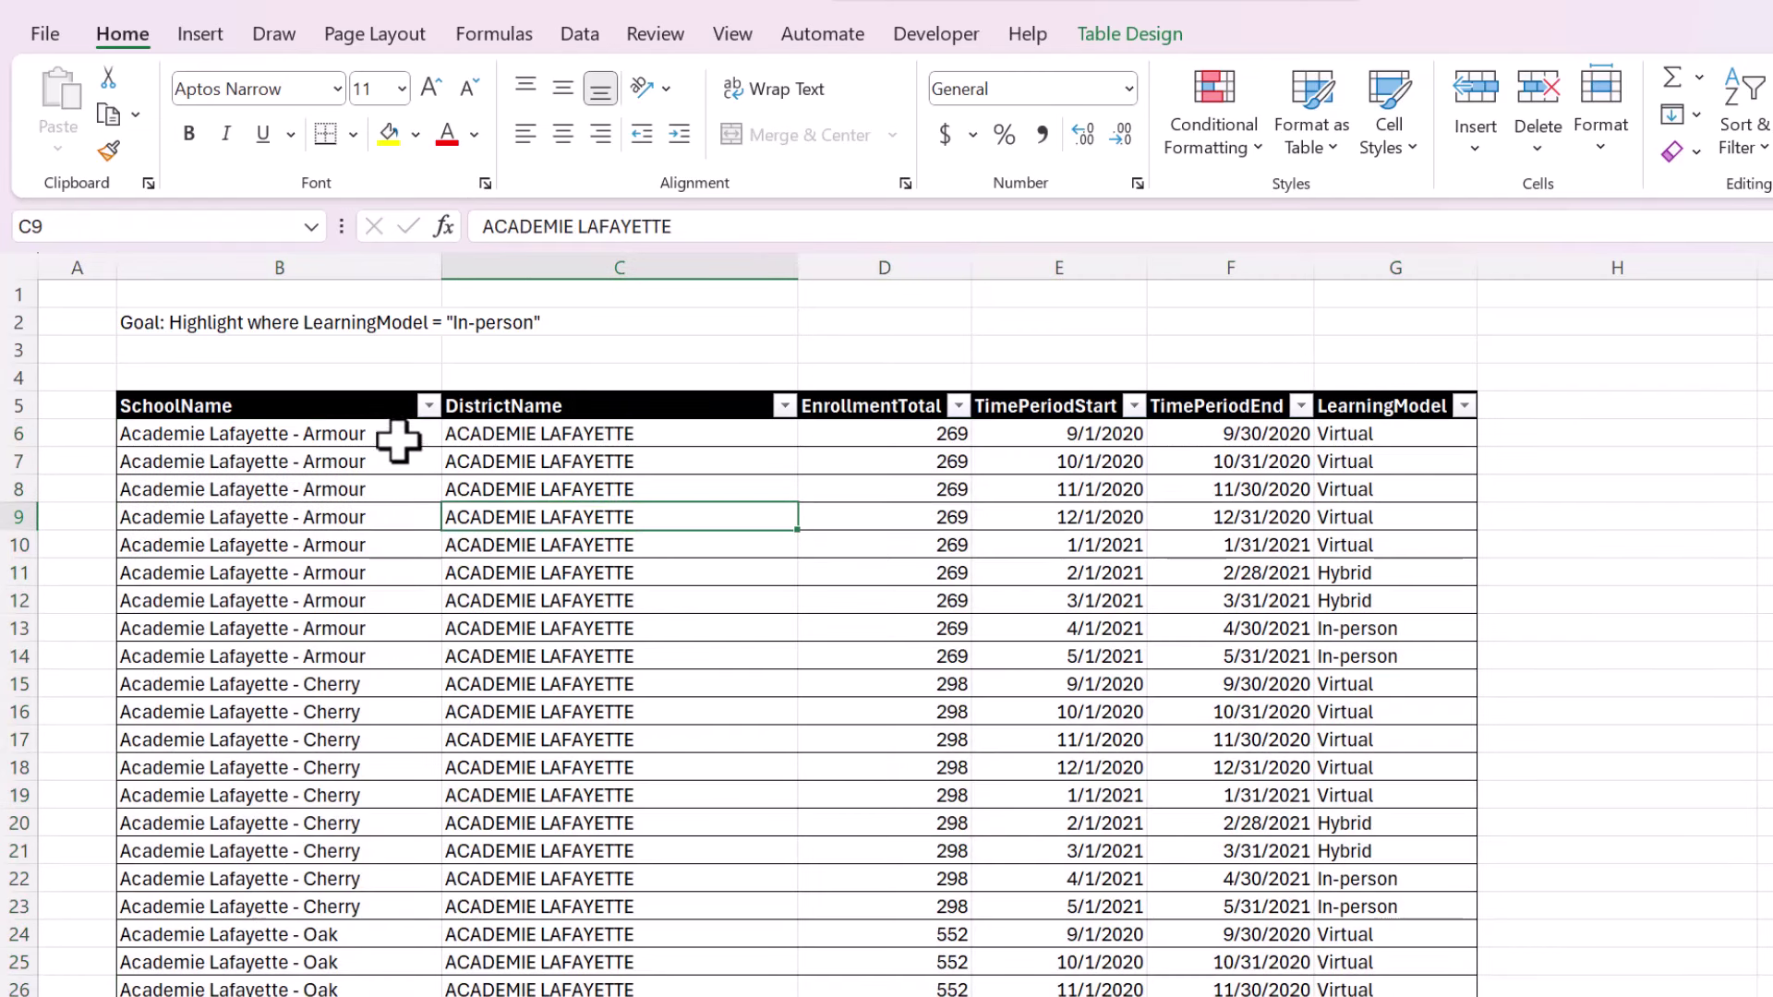
{"action": "left_click", "coordinate": [397, 441]}
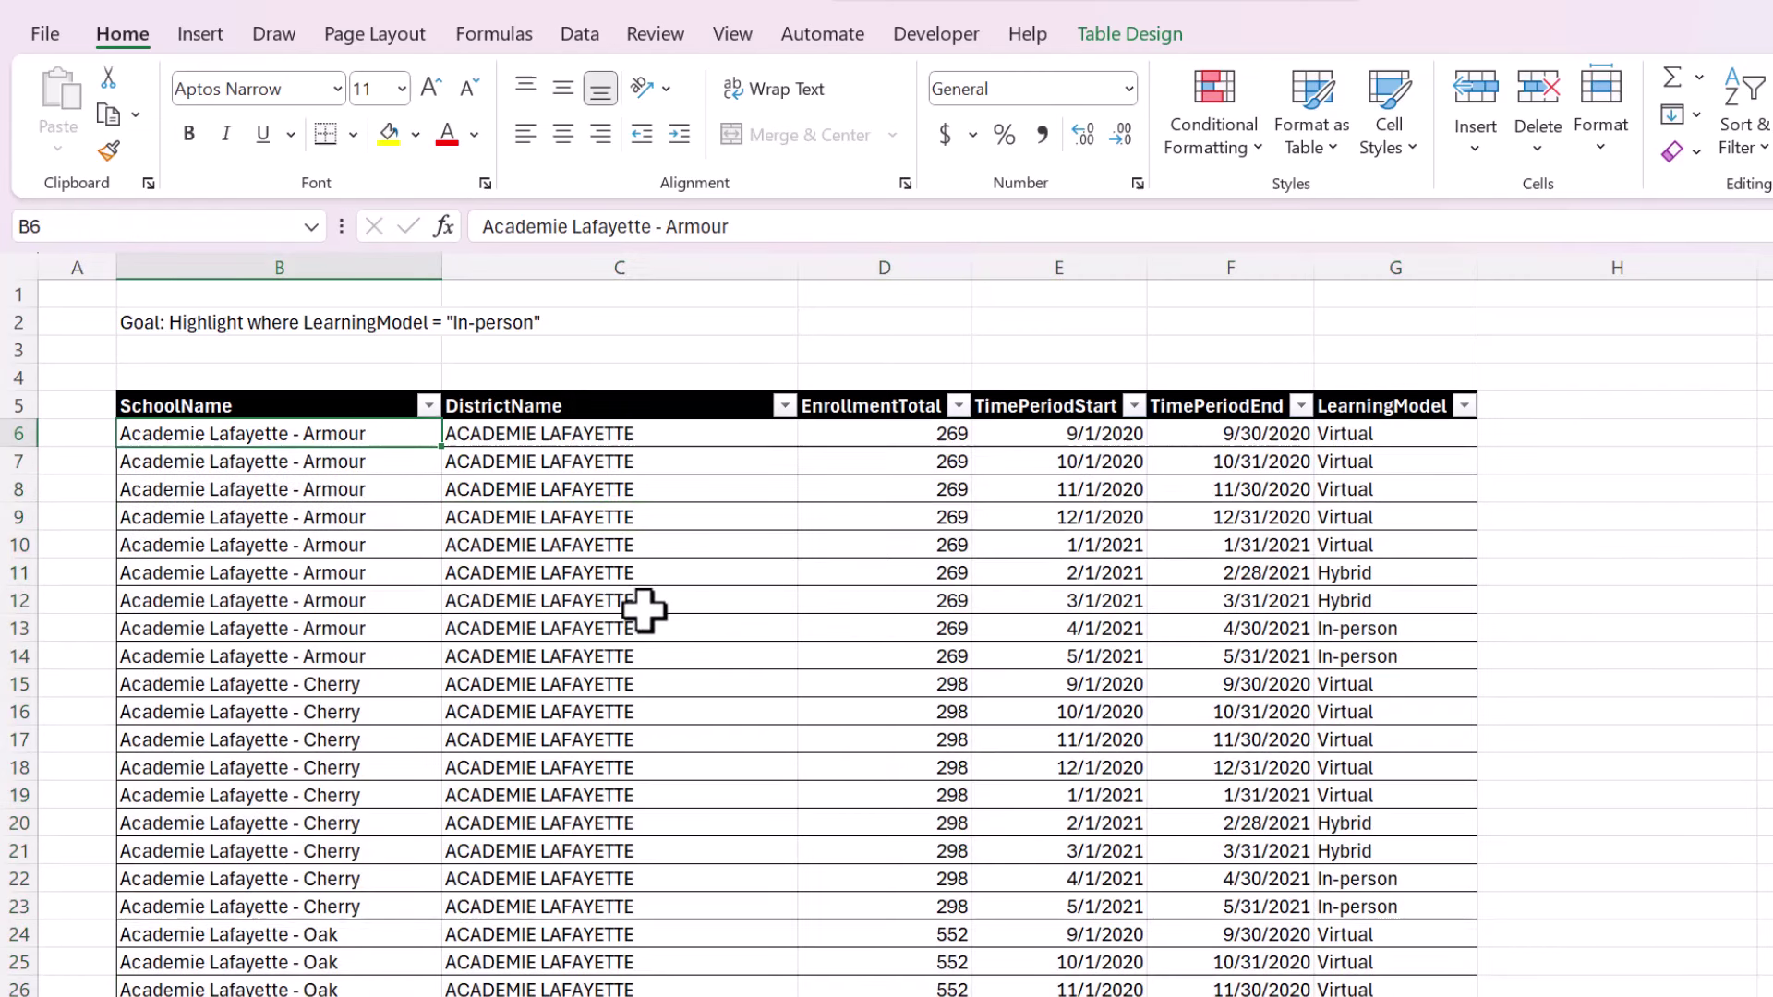
{"action": "key", "text": "ctrl+a"}
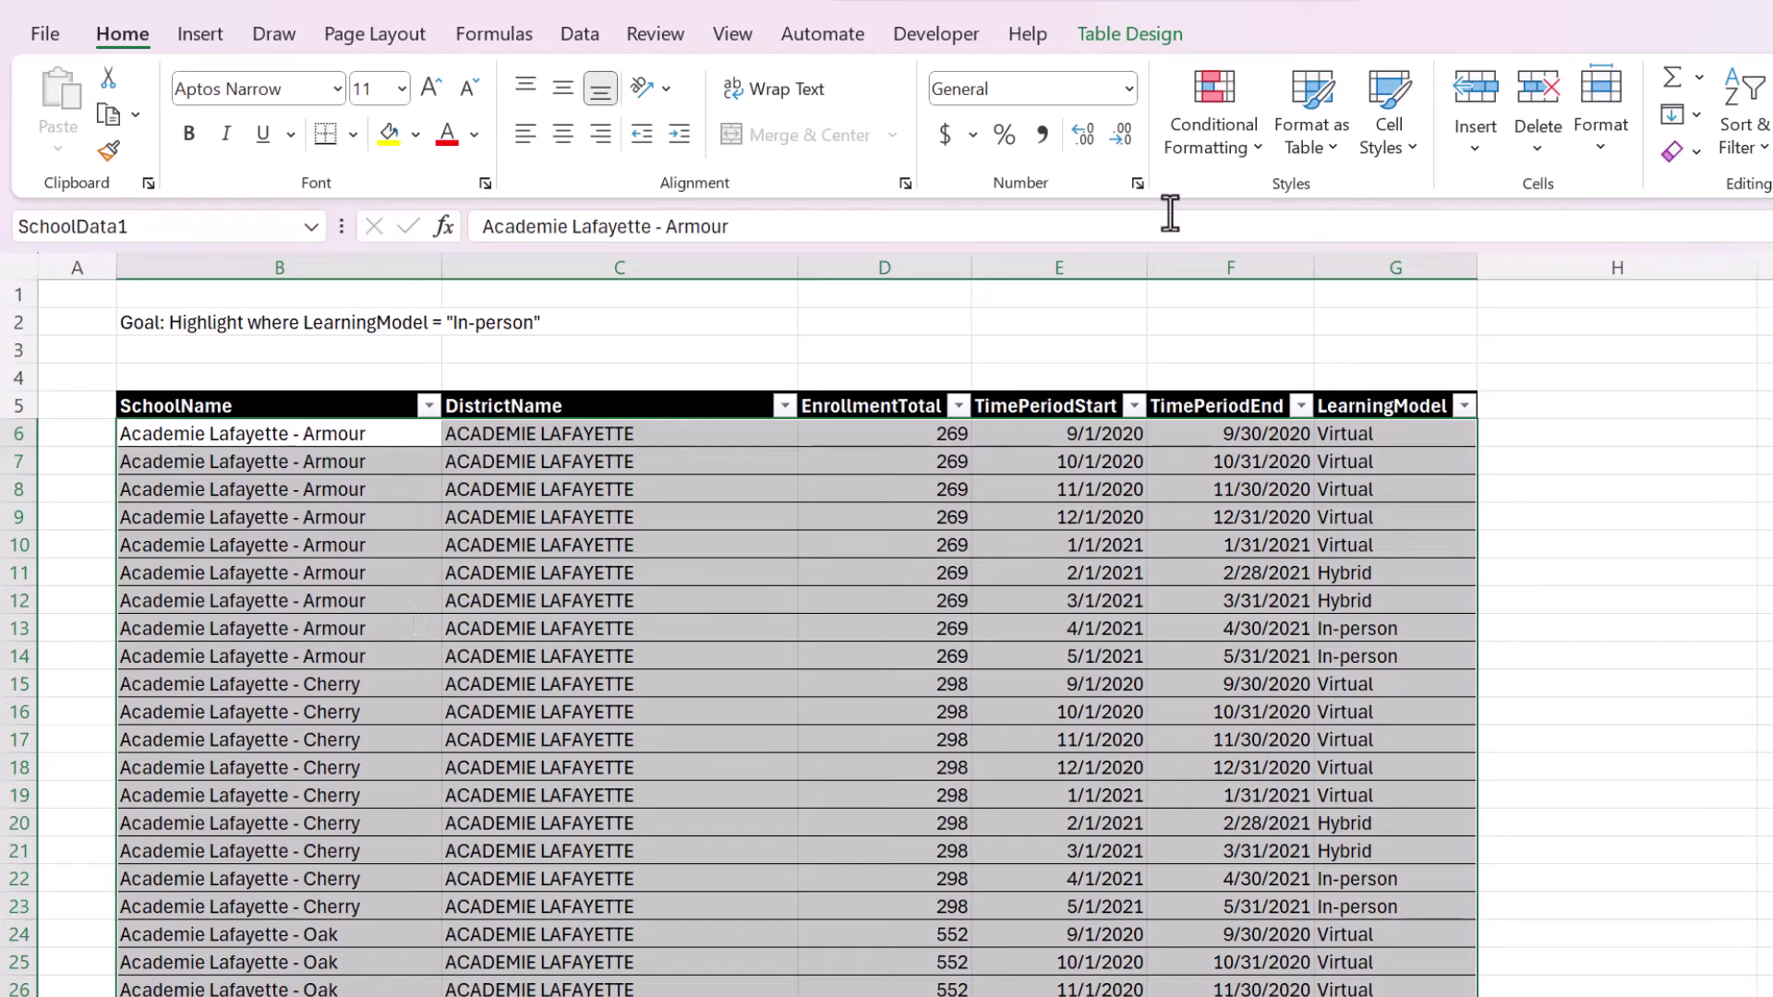
Create a new formula-based conditional formatting rule with the condition =G6="In-person".
{"action": "left_click", "coordinate": [1195, 144]}
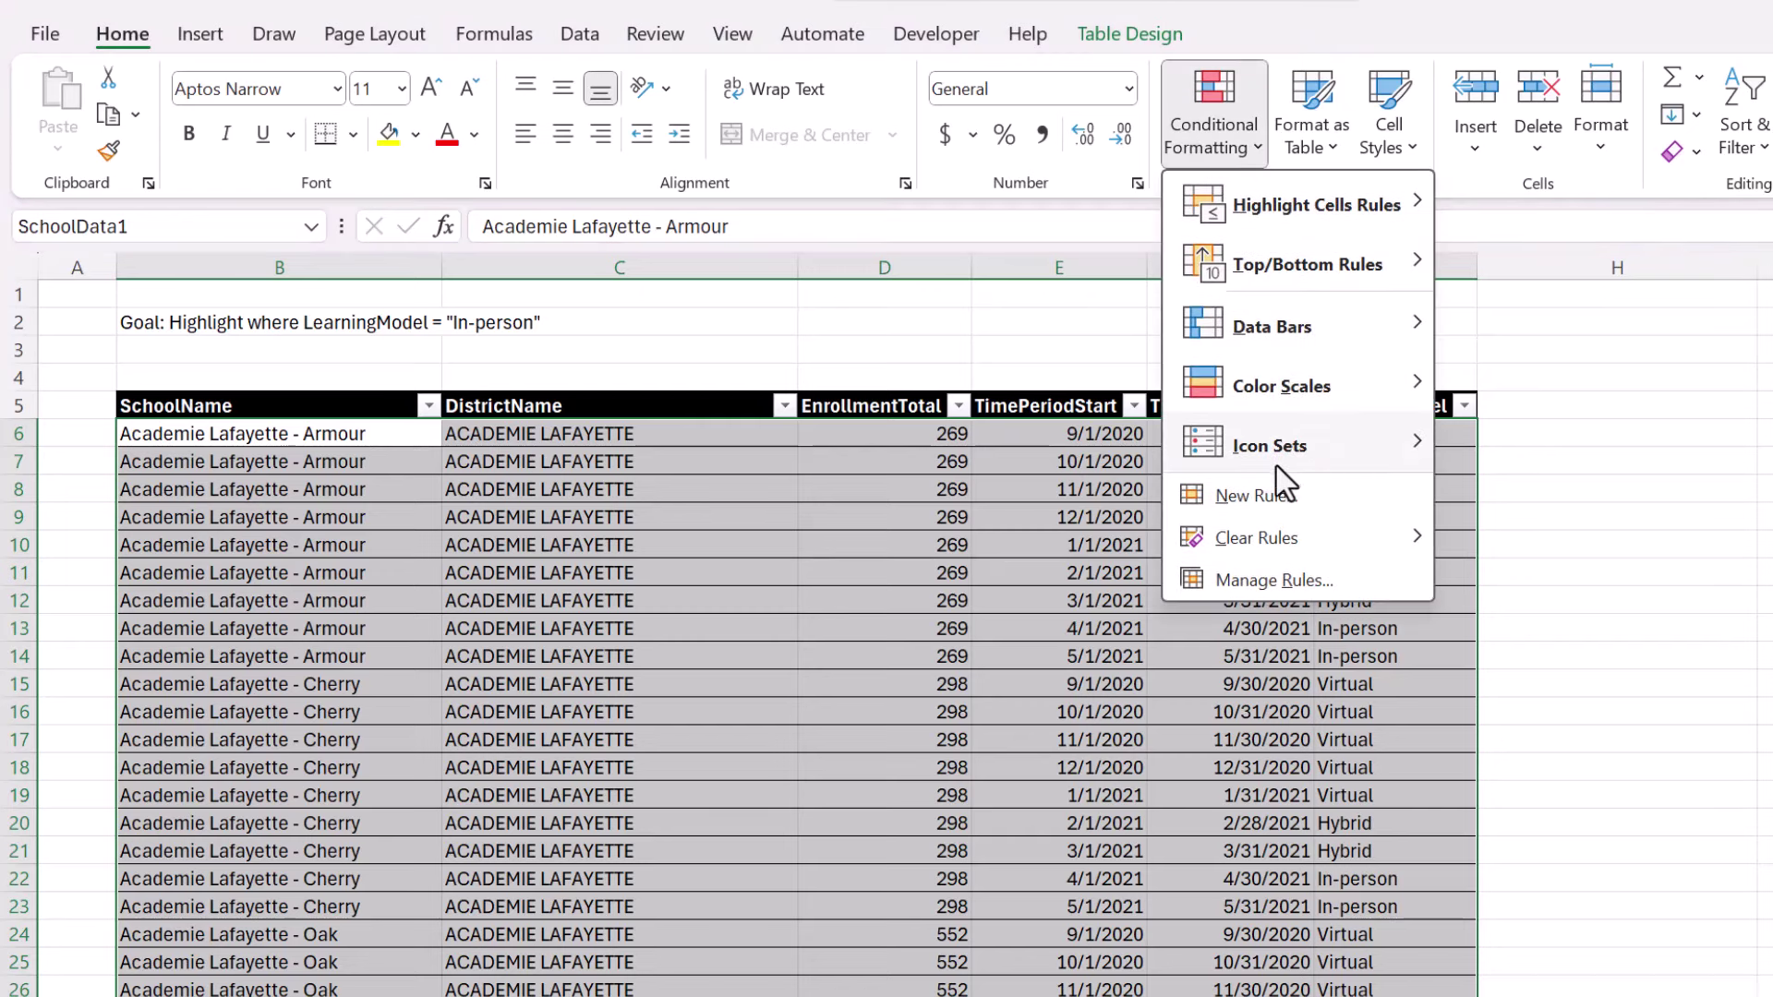
{"action": "left_click", "coordinate": [1271, 495]}
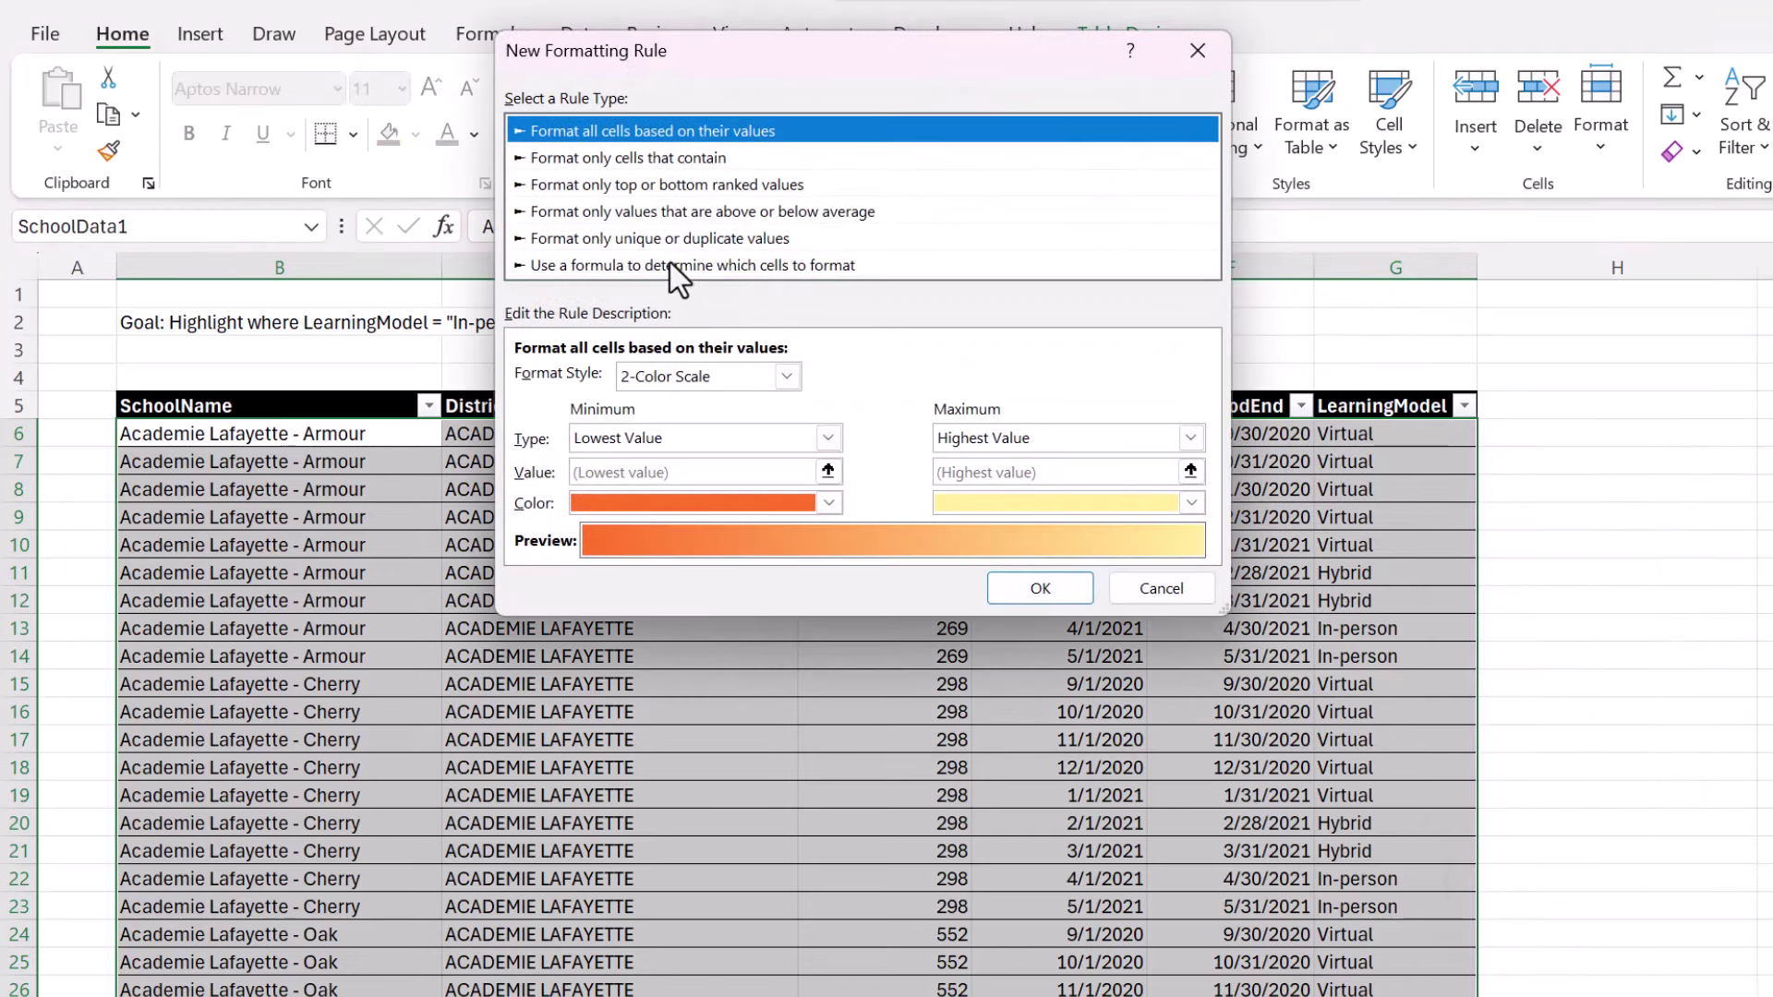
{"action": "left_click", "coordinate": [662, 265]}
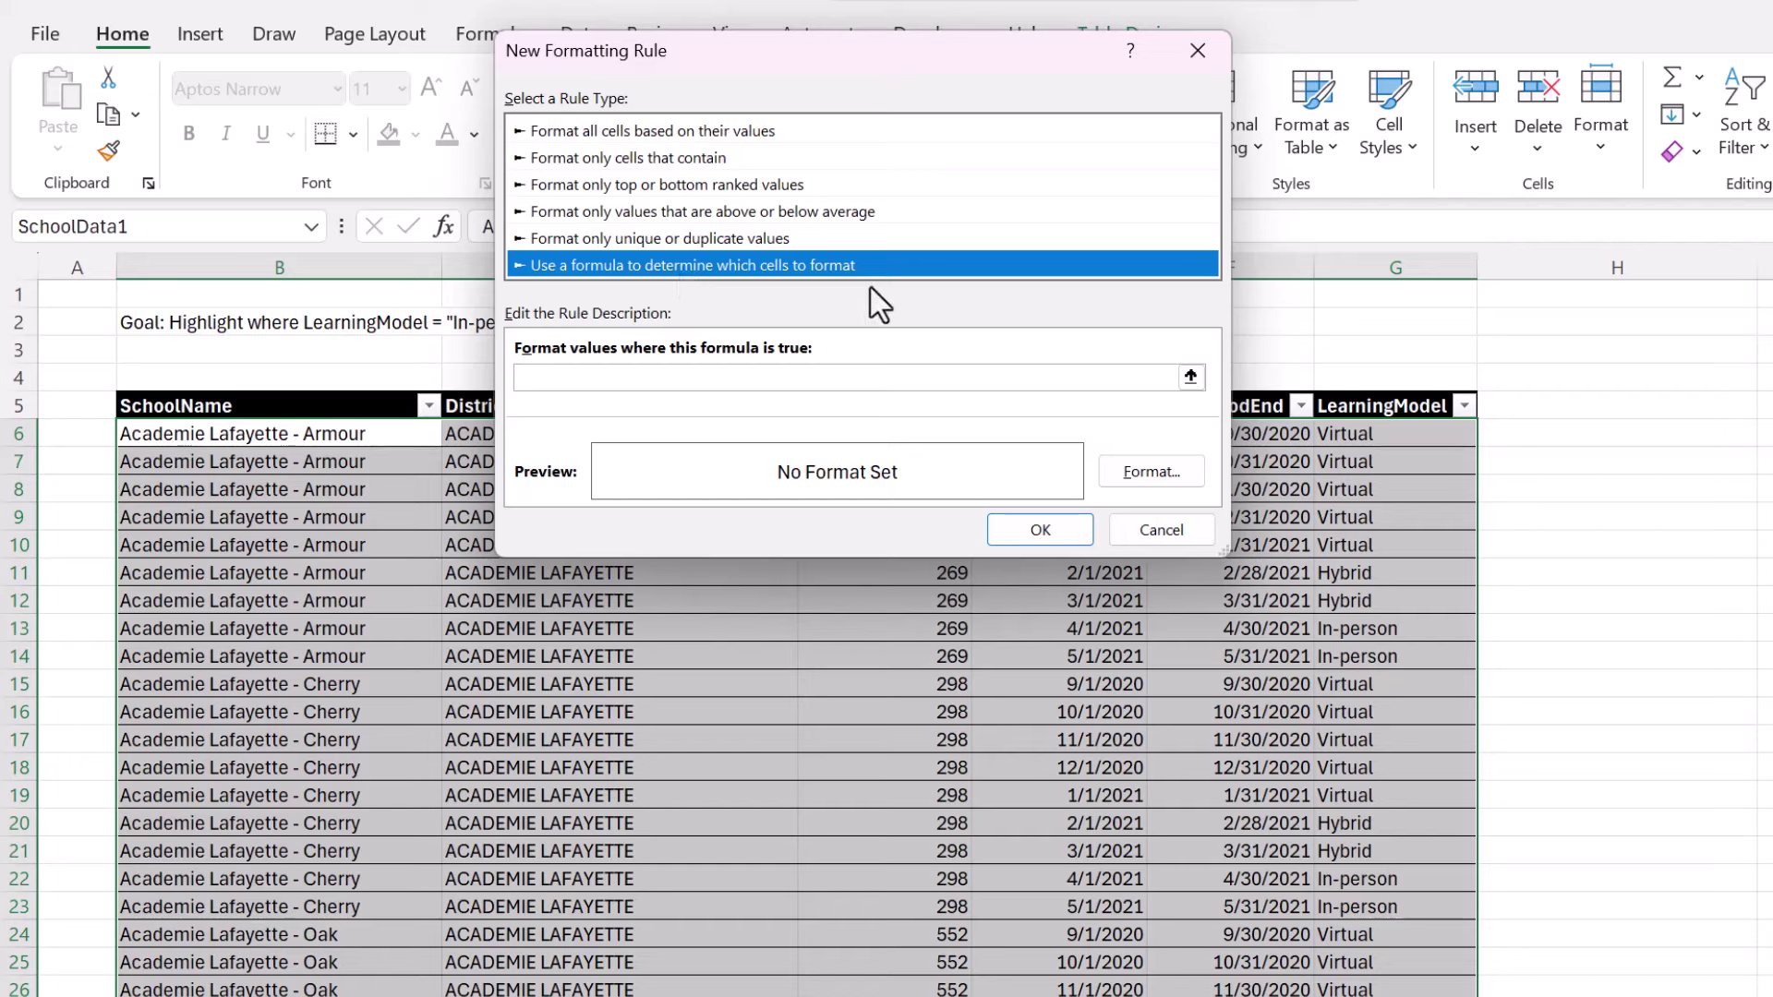
{"action": "left_click", "coordinate": [762, 379]}
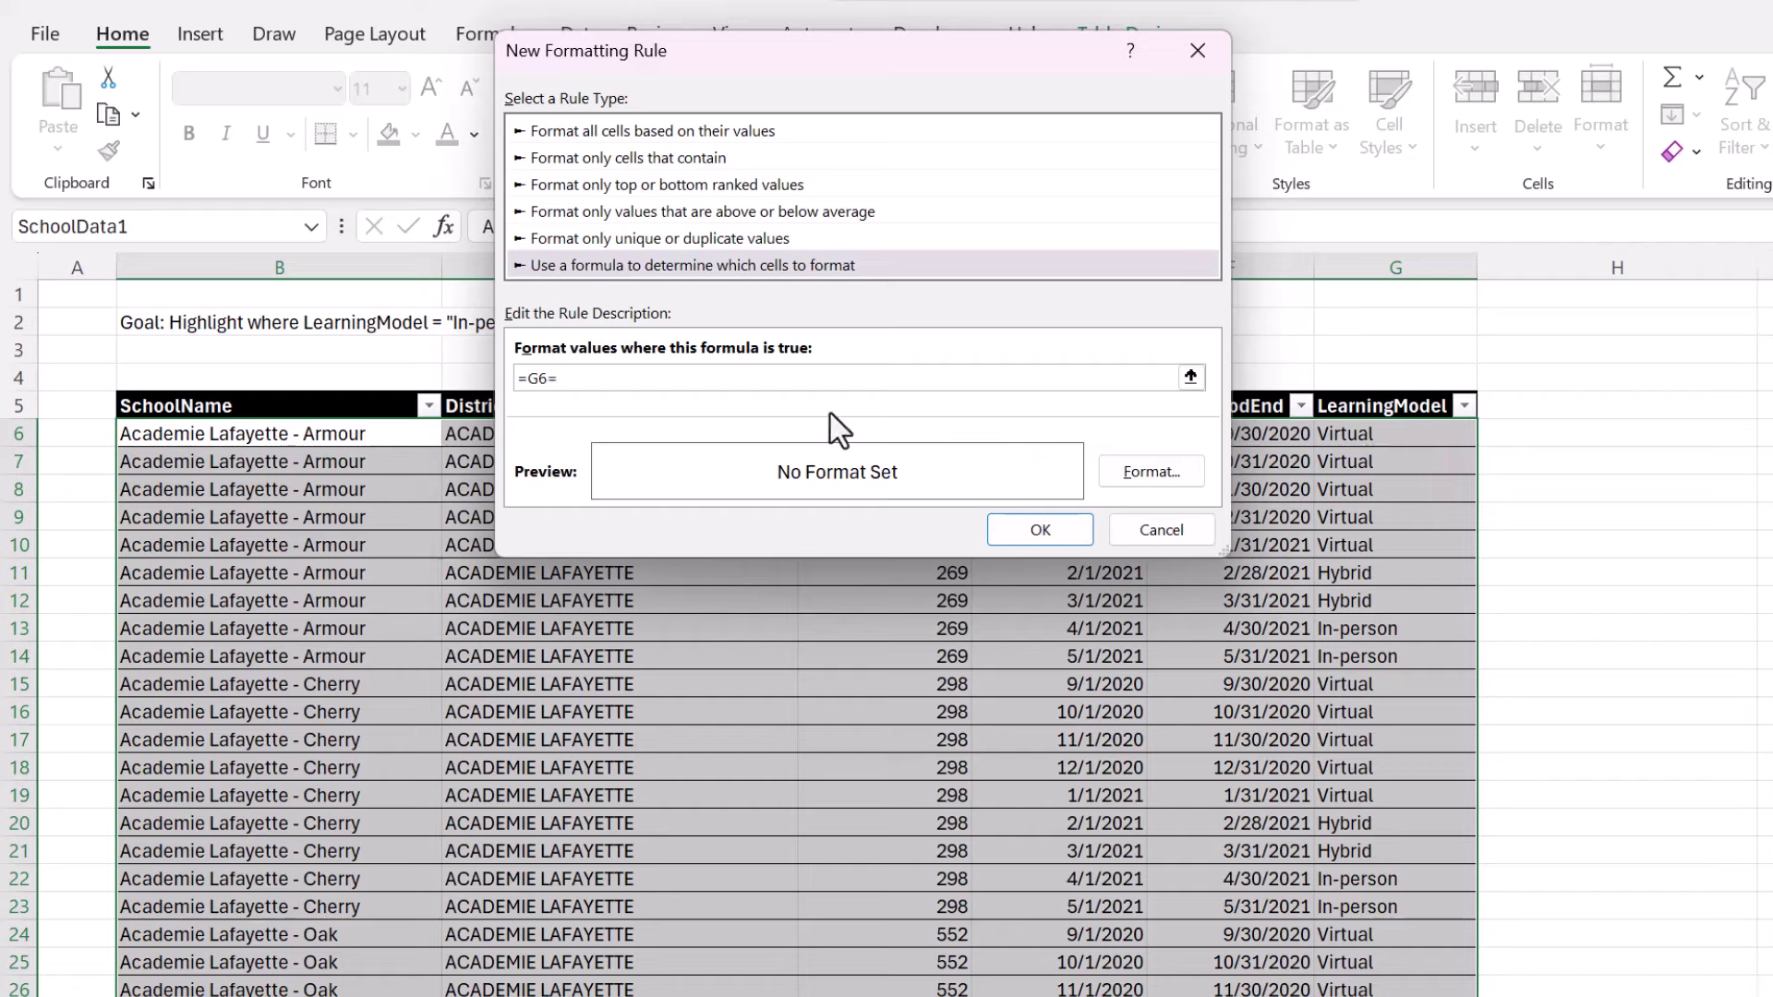
{"action": "type", "text": "\"In-person\""}
Set the rule's format to a light pink fill.
{"action": "left_click", "coordinate": [1161, 467]}
{"action": "left_click", "coordinate": [744, 152]}
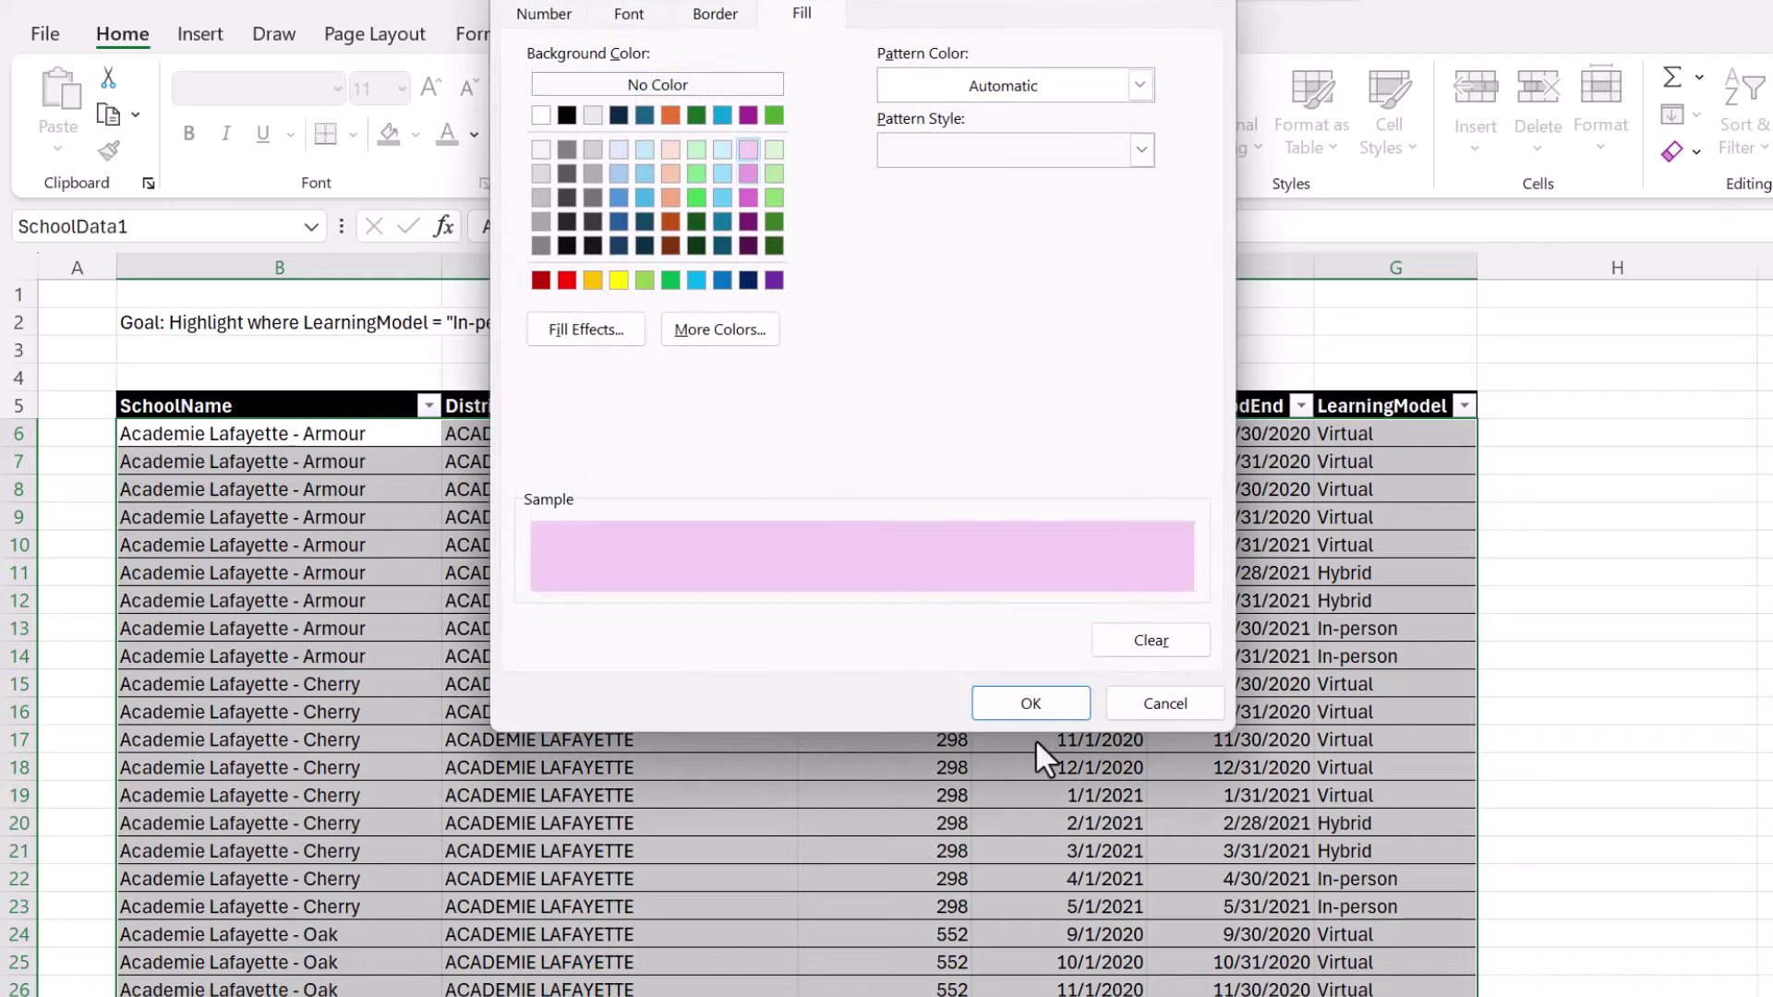
{"action": "left_click", "coordinate": [1029, 708]}
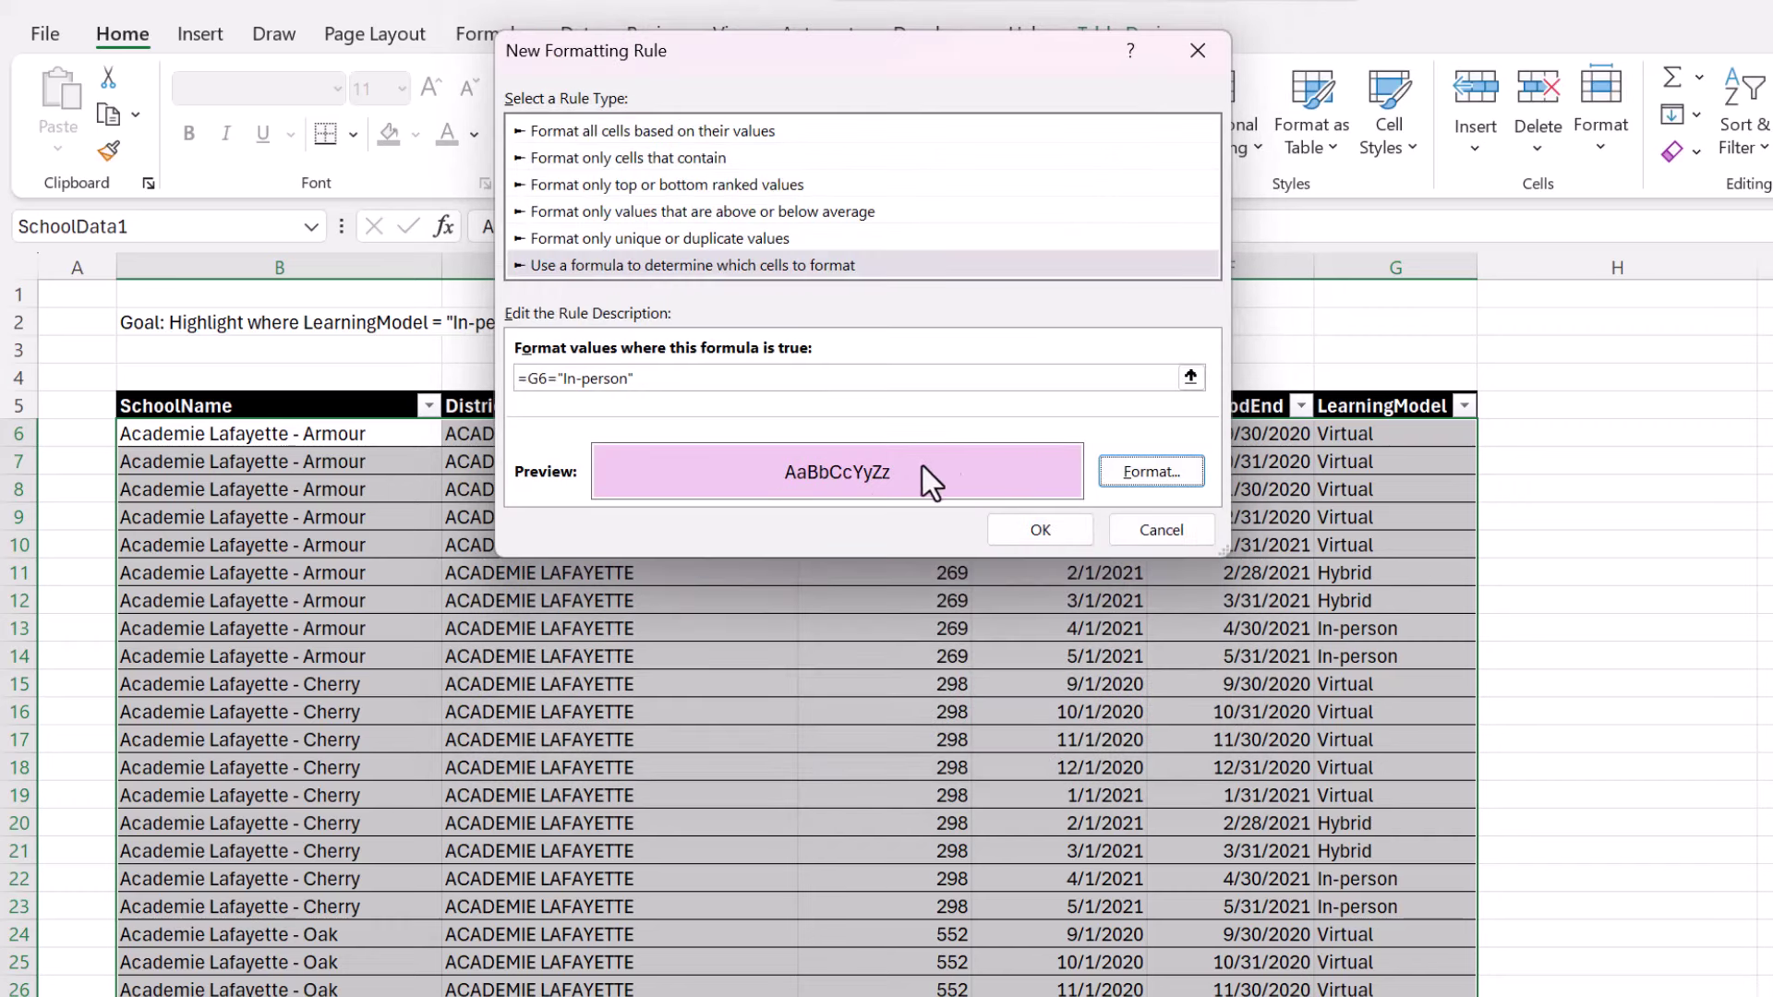
Return to the rule formula and position the cursor before G6.
{"action": "left_click", "coordinate": [545, 381]}
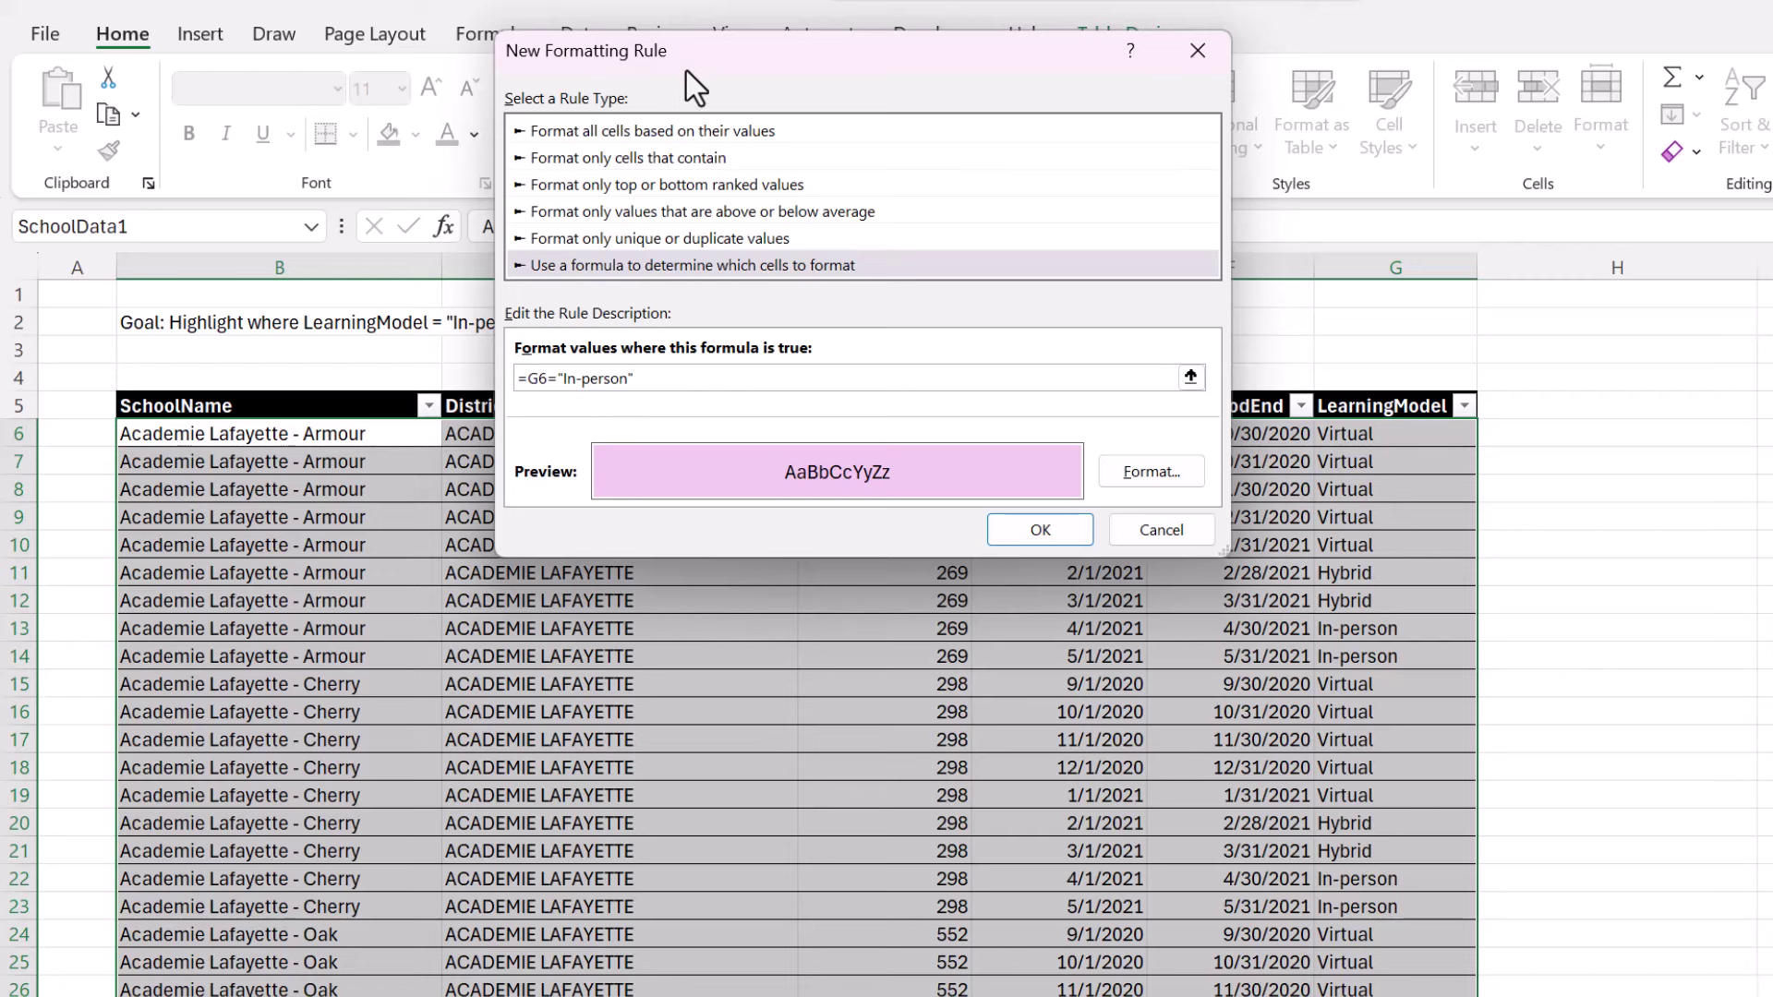
{"action": "left_click_drag", "start_coordinate": [685, 58], "coordinate": [662, 33]}
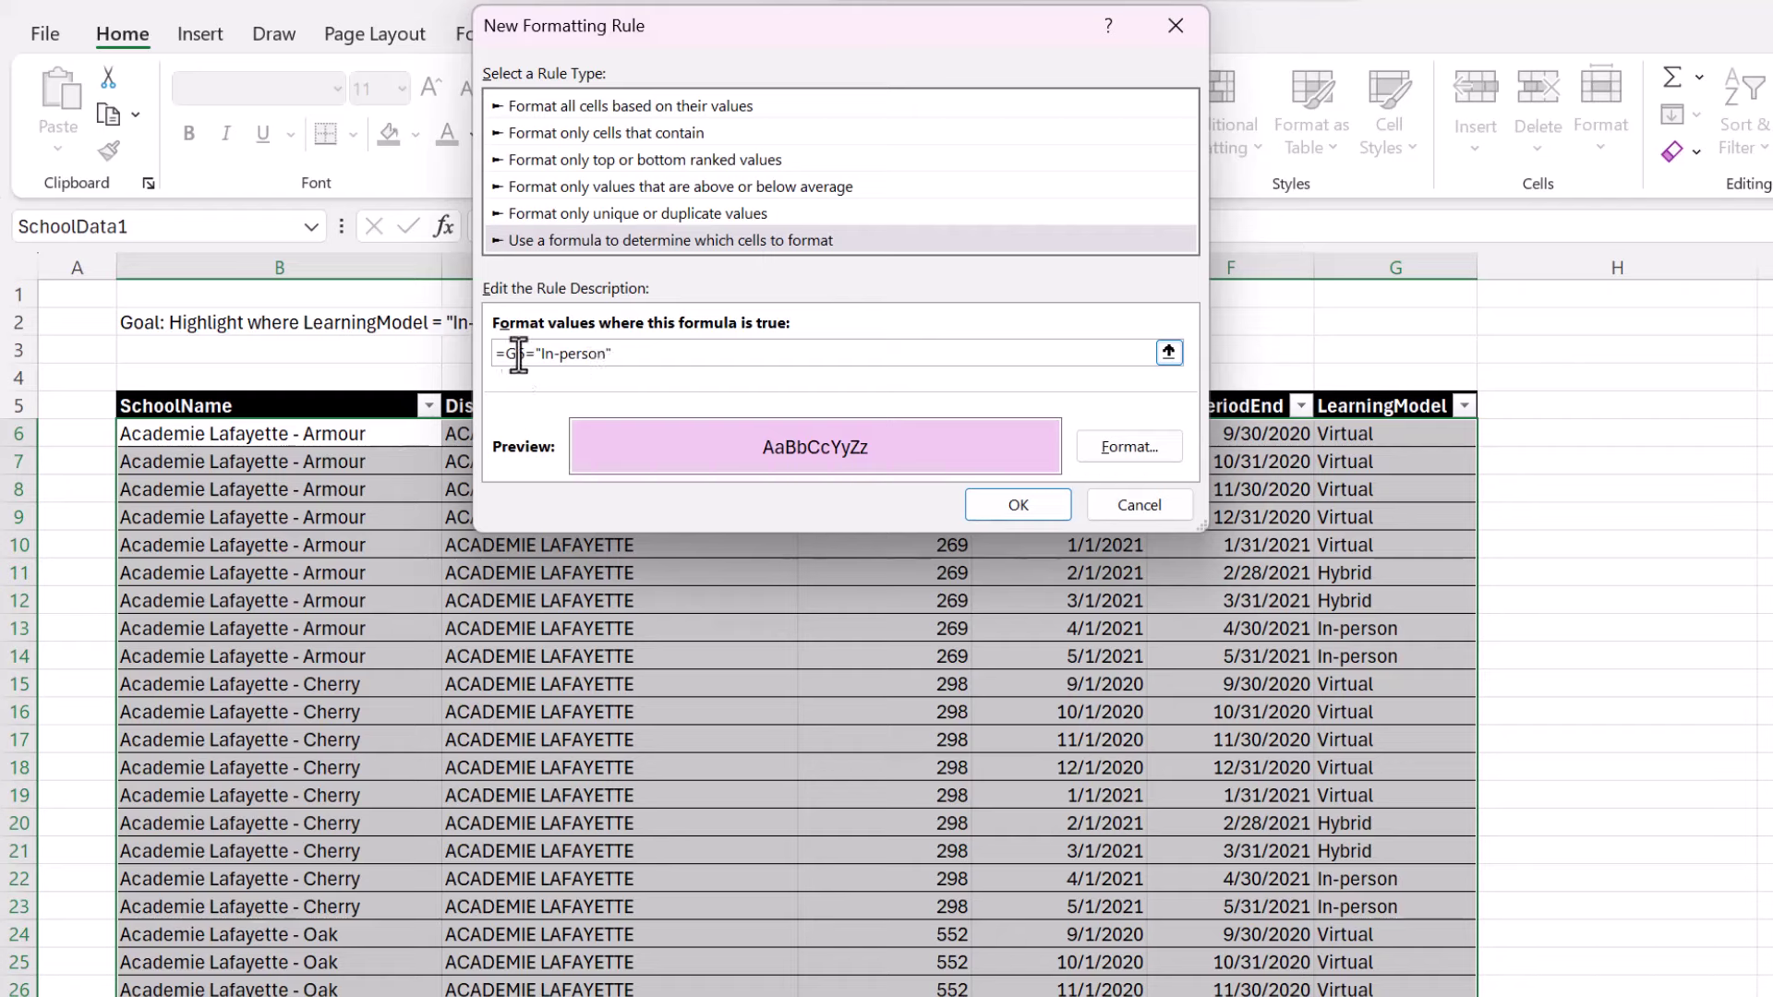
{"action": "left_click_drag", "start_coordinate": [518, 353], "coordinate": [636, 354]}
{"action": "left_click", "coordinate": [642, 354]}
Insert $ before G6 so the formula reads =$G6="In-person".
{"action": "type", "text": "$"}
{"action": "left_click", "coordinate": [997, 506]}
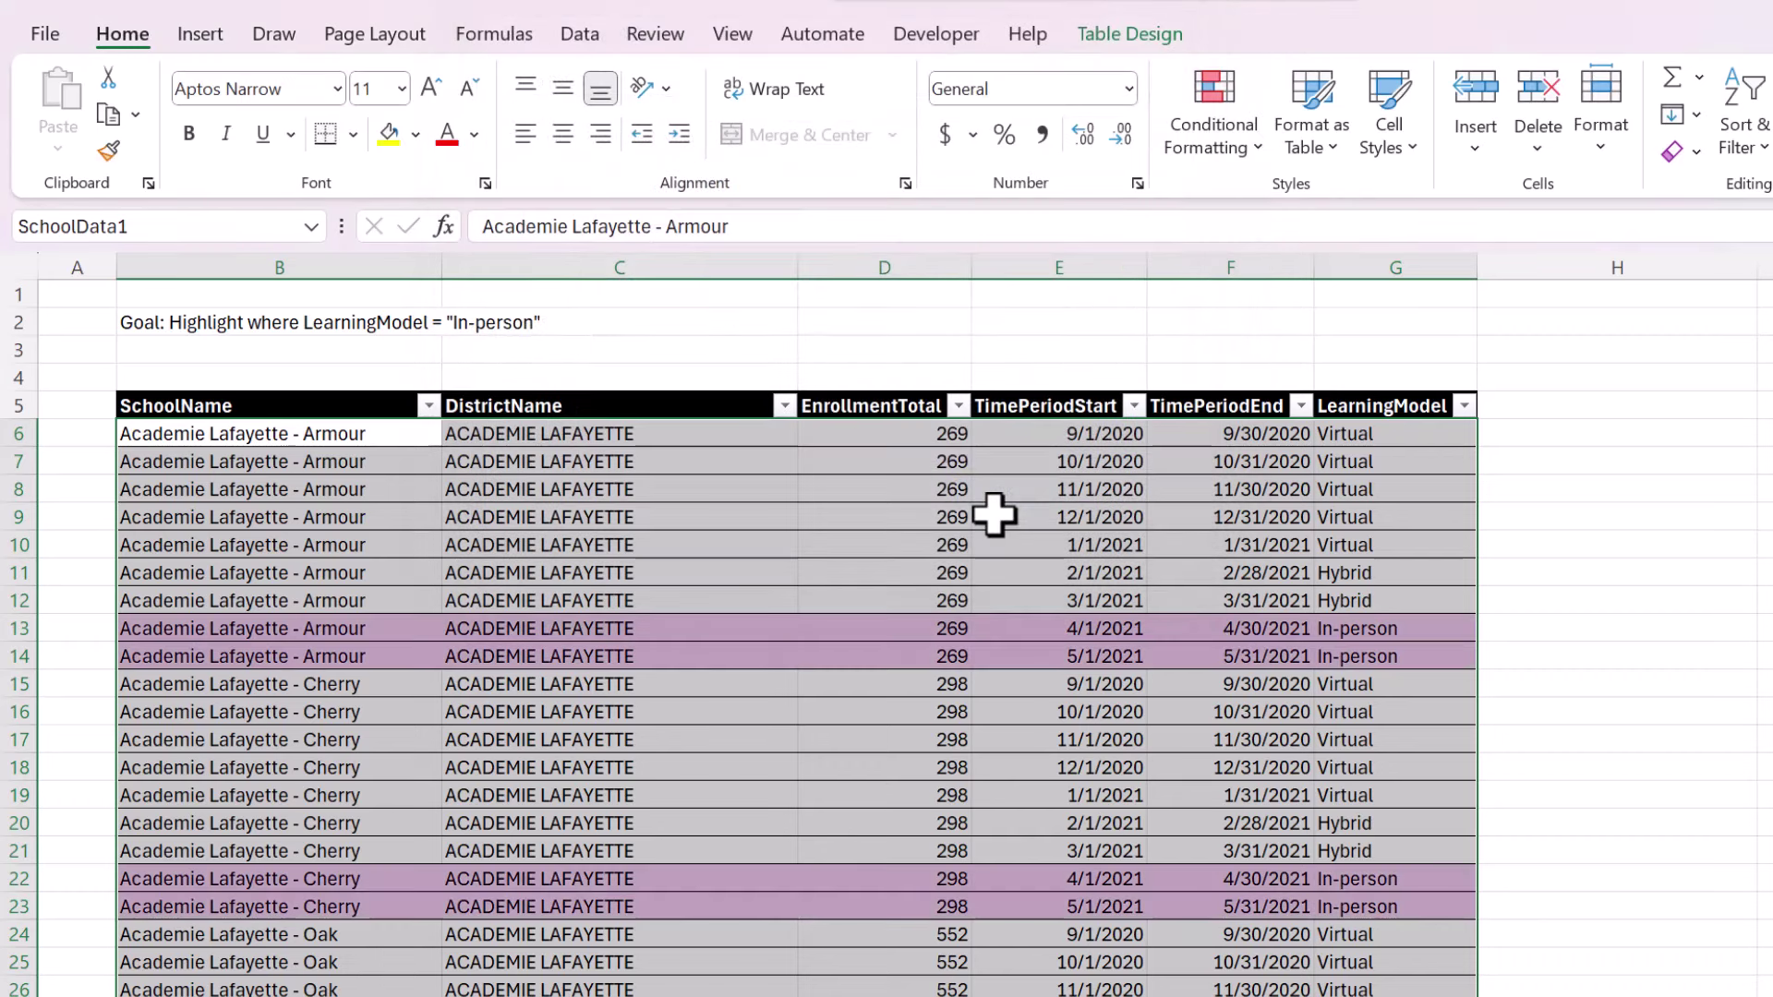
{"action": "left_click", "coordinate": [1034, 518]}
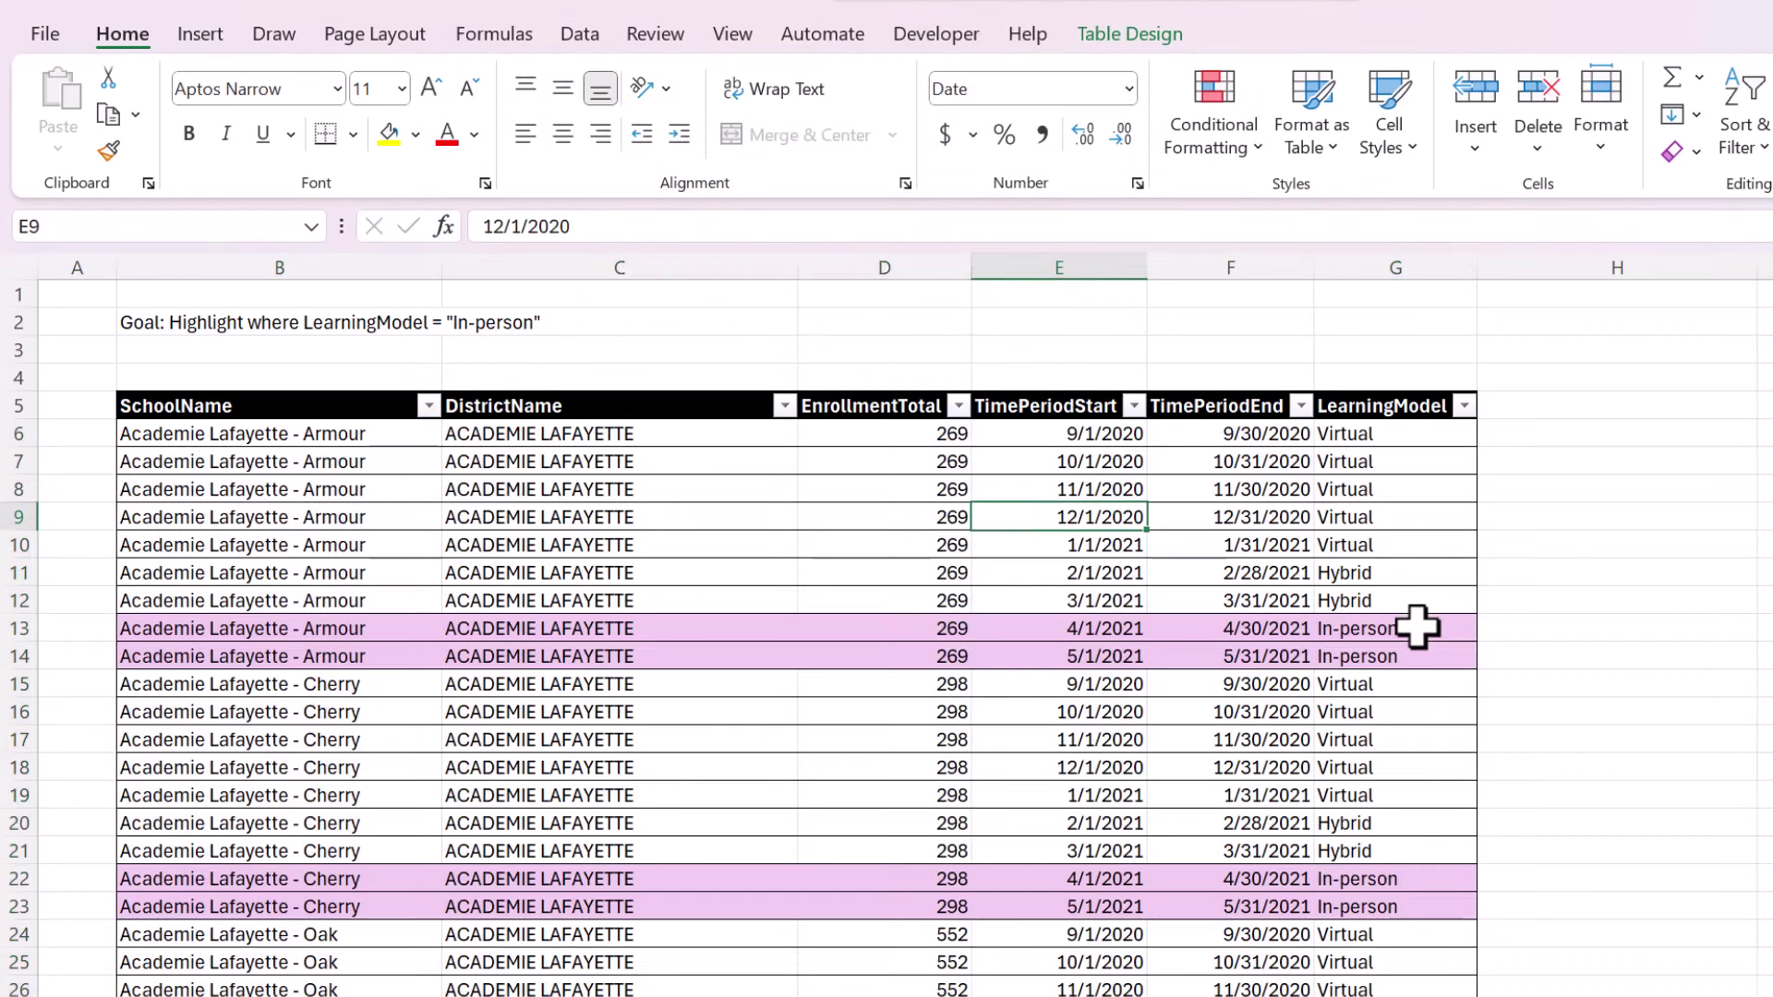
{"action": "left_click_drag", "start_coordinate": [1416, 626], "coordinate": [314, 663]}
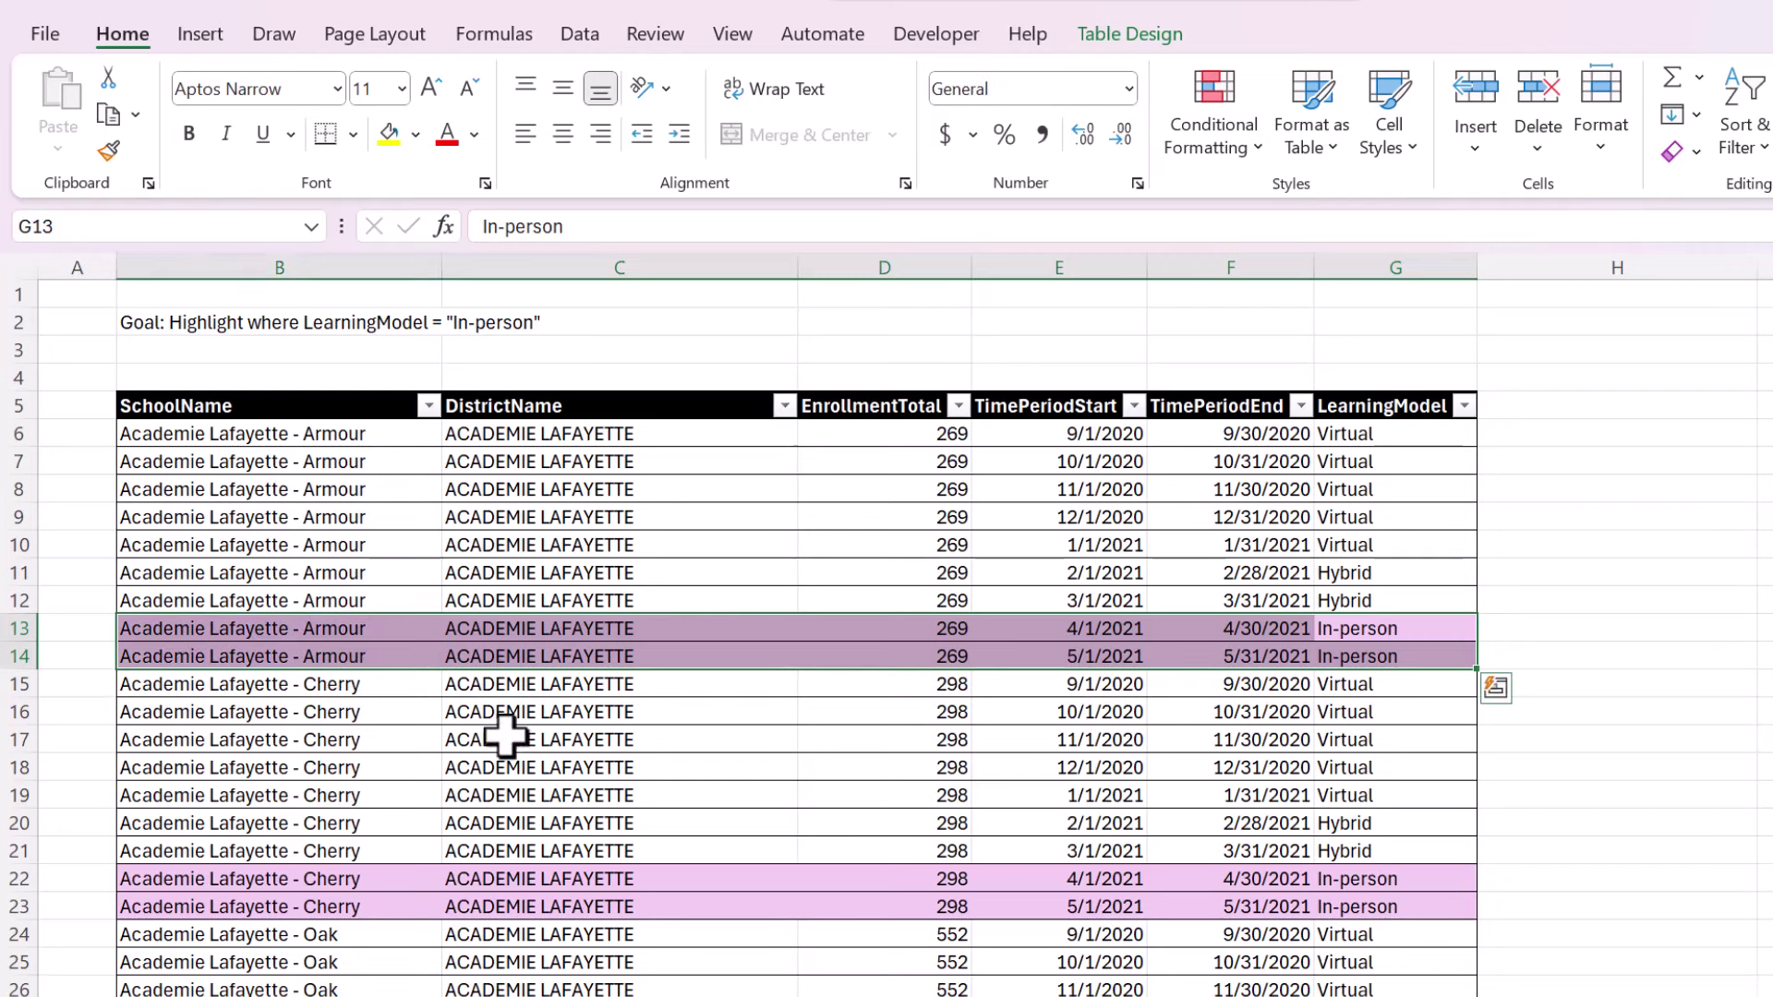
{"action": "left_click", "coordinate": [1304, 799]}
{"action": "left_click", "coordinate": [1386, 881]}
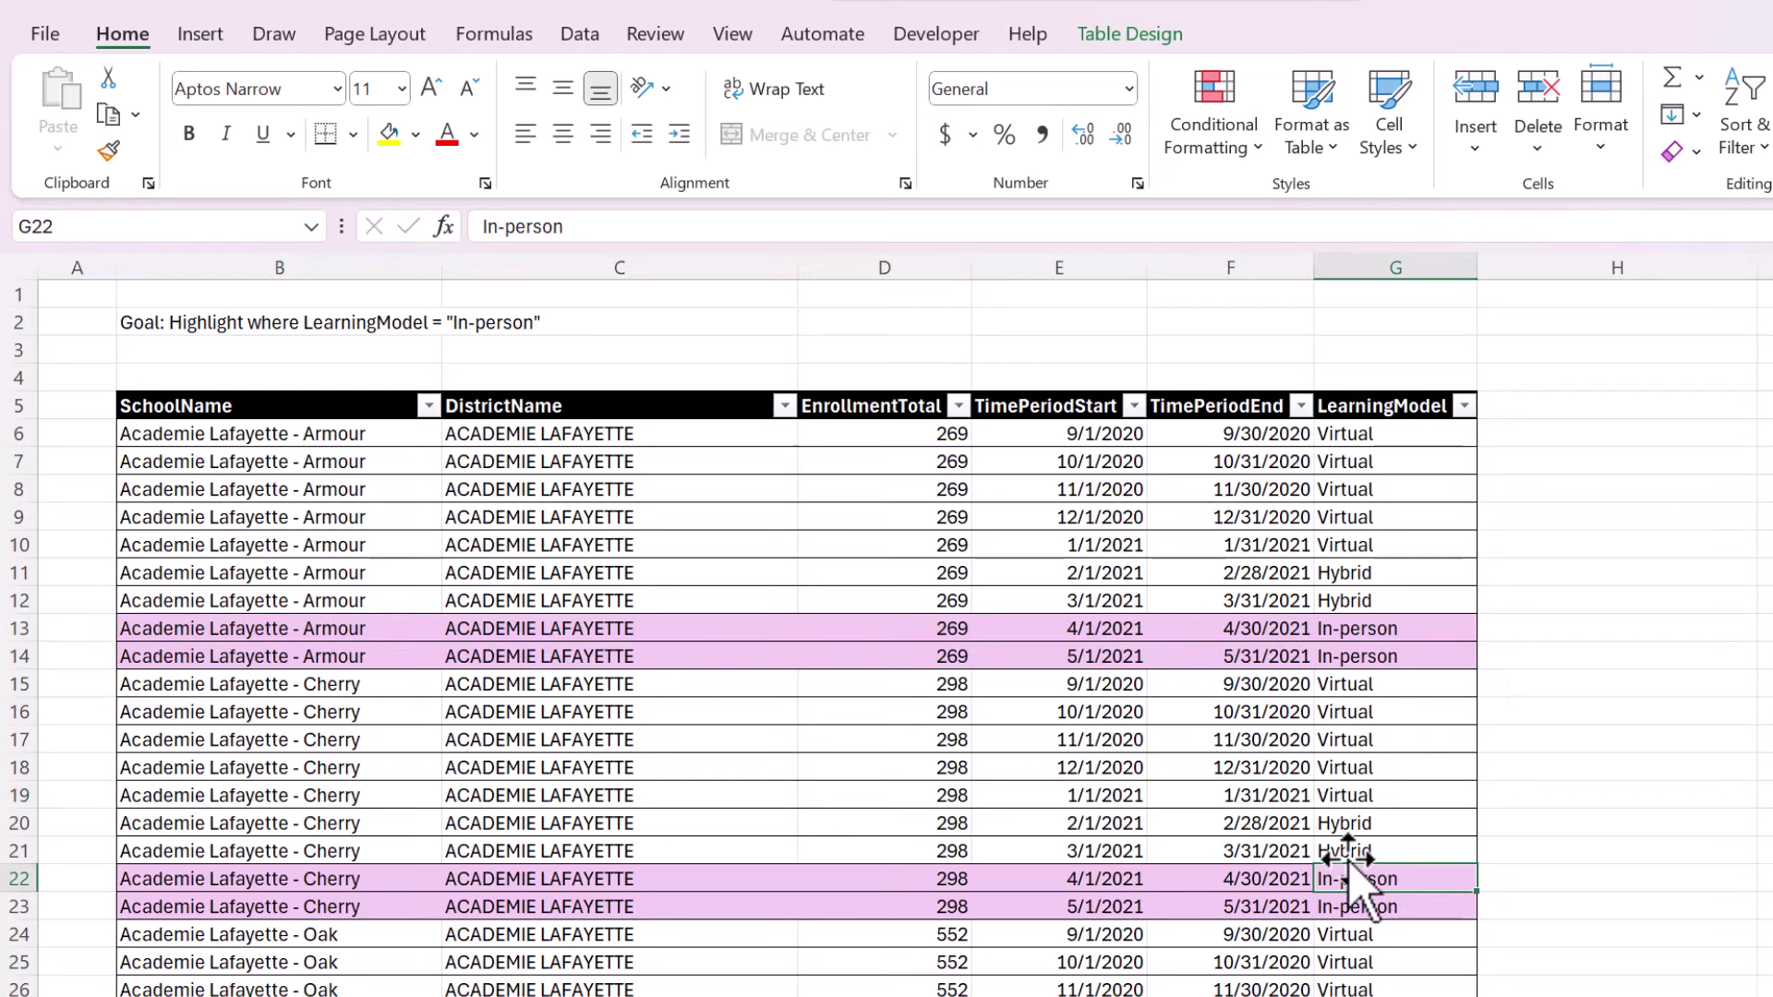
{"action": "scroll", "coordinate": [1358, 886], "scroll_direction": "down", "scroll_amount": 2}
{"action": "scroll", "coordinate": [1358, 901], "scroll_direction": "down", "scroll_amount": 13}
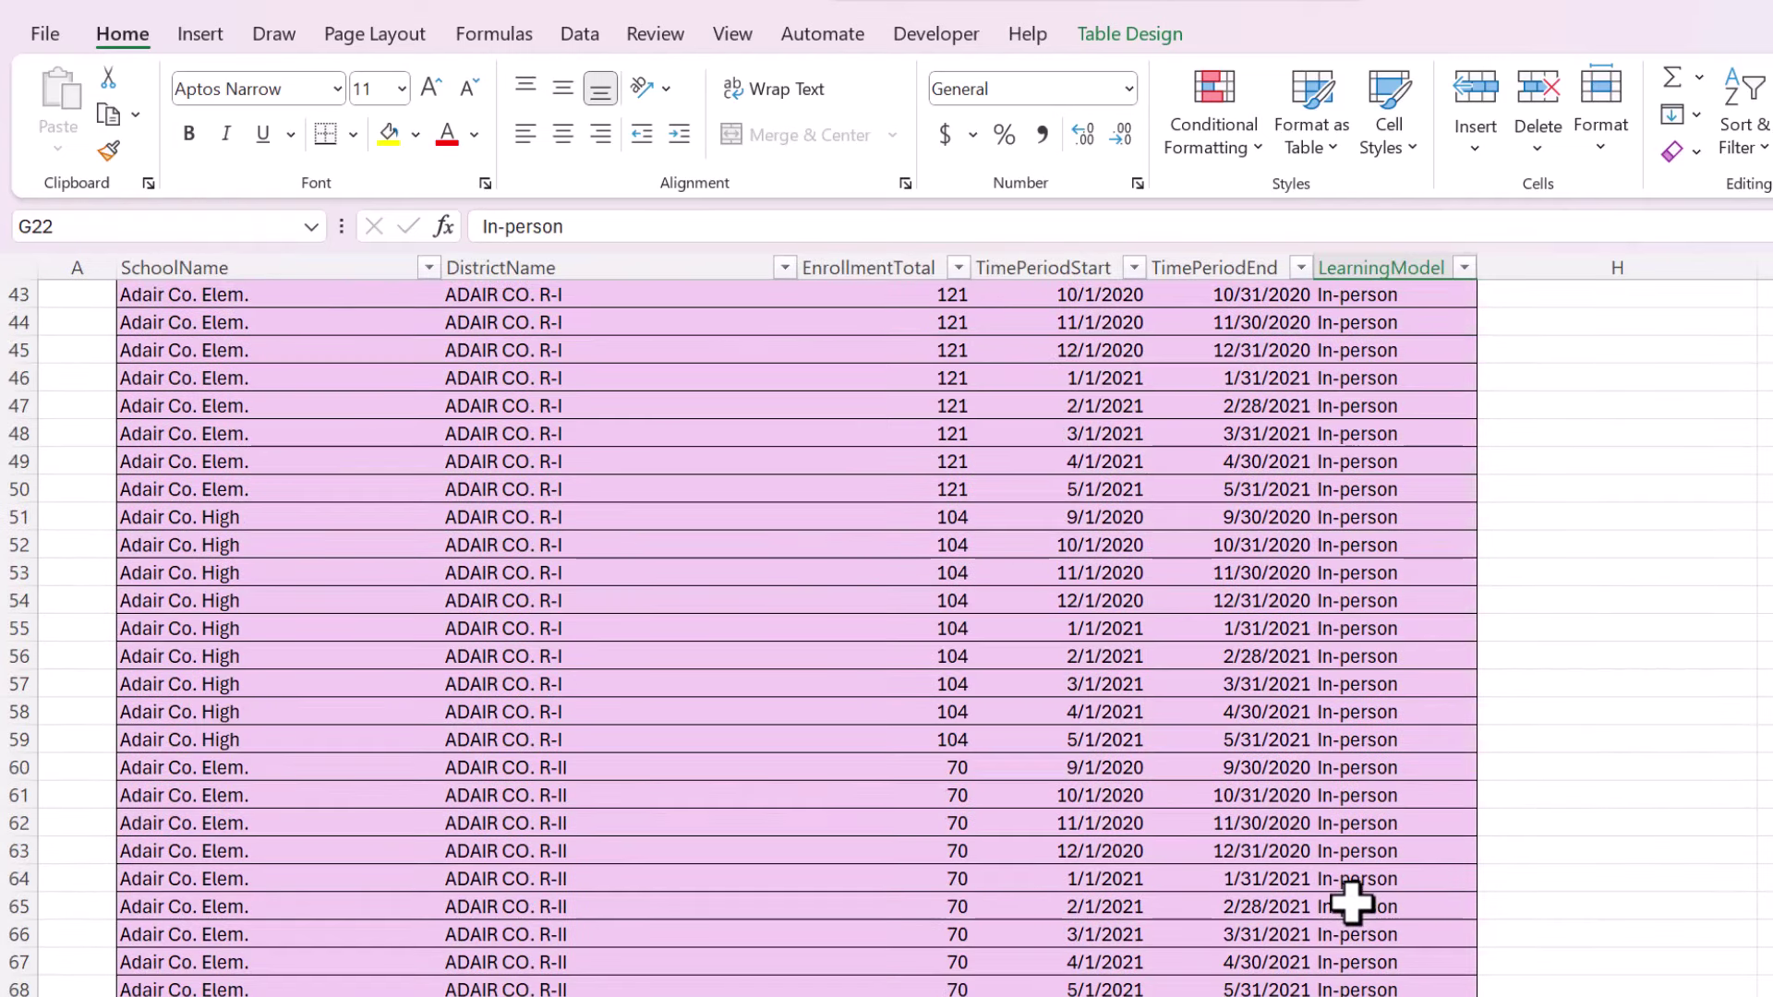
{"action": "scroll", "coordinate": [1355, 896], "scroll_direction": "up", "scroll_amount": 12}
{"action": "scroll", "coordinate": [1355, 892], "scroll_direction": "up", "scroll_amount": 3}
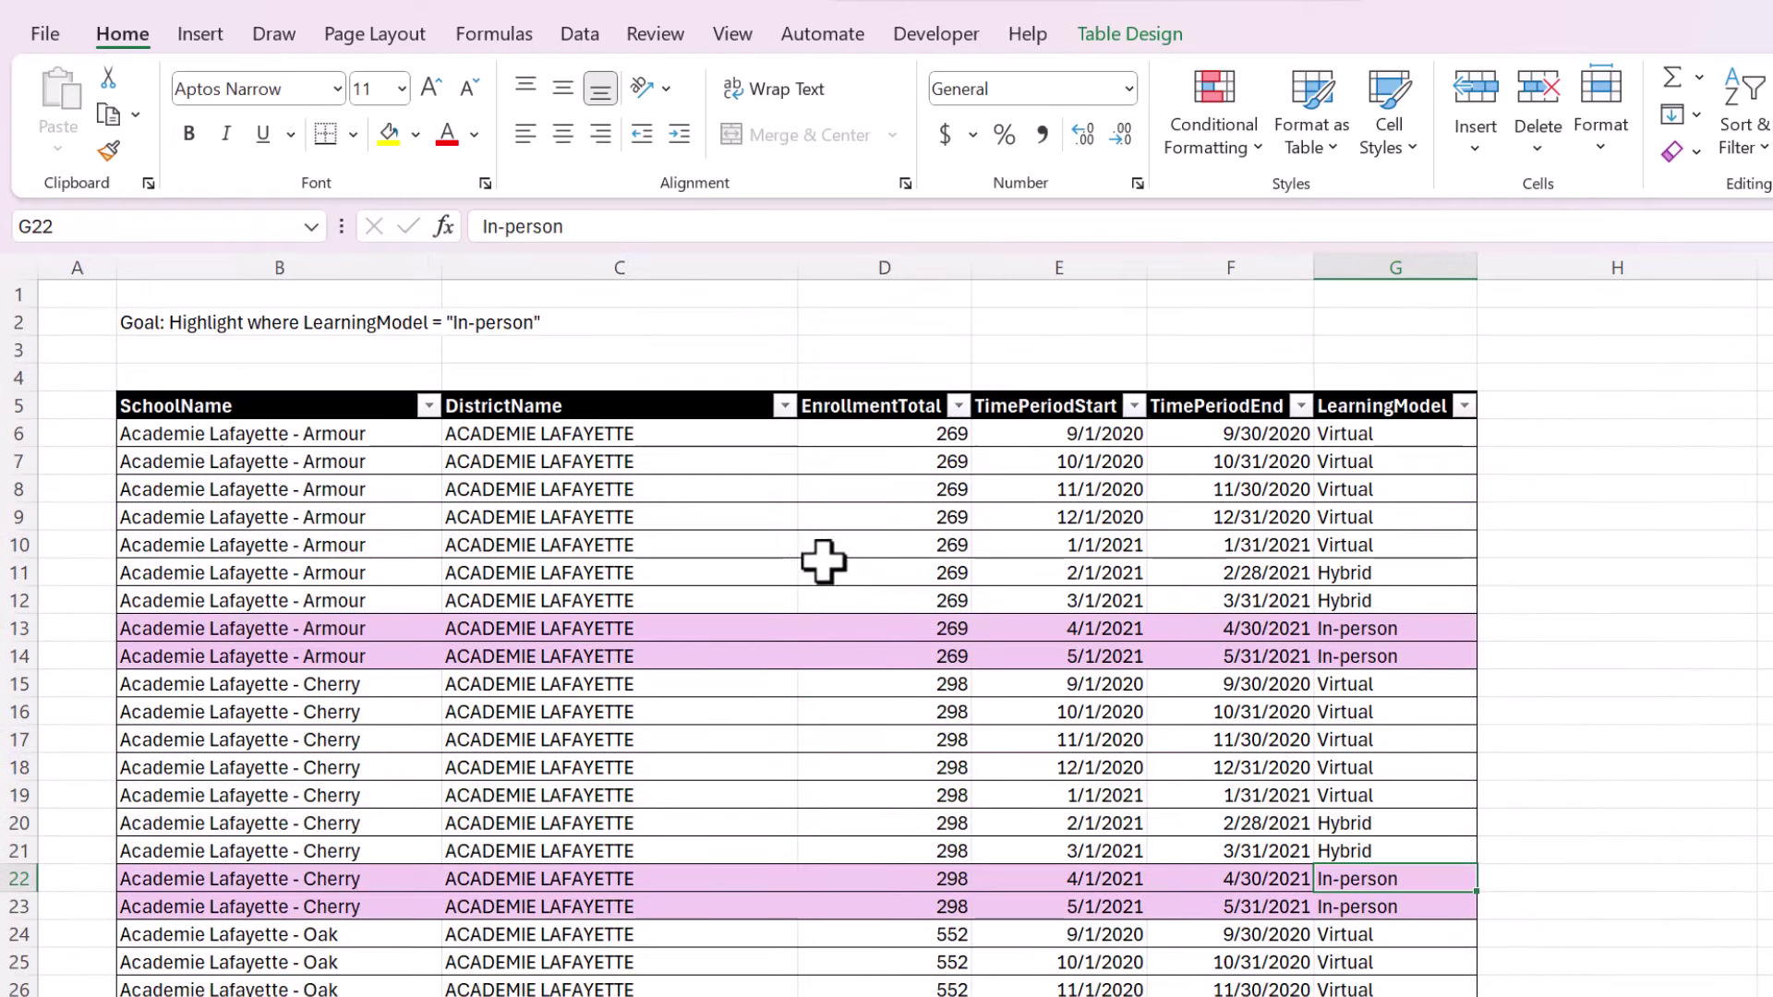
{"action": "left_click", "coordinate": [763, 511]}
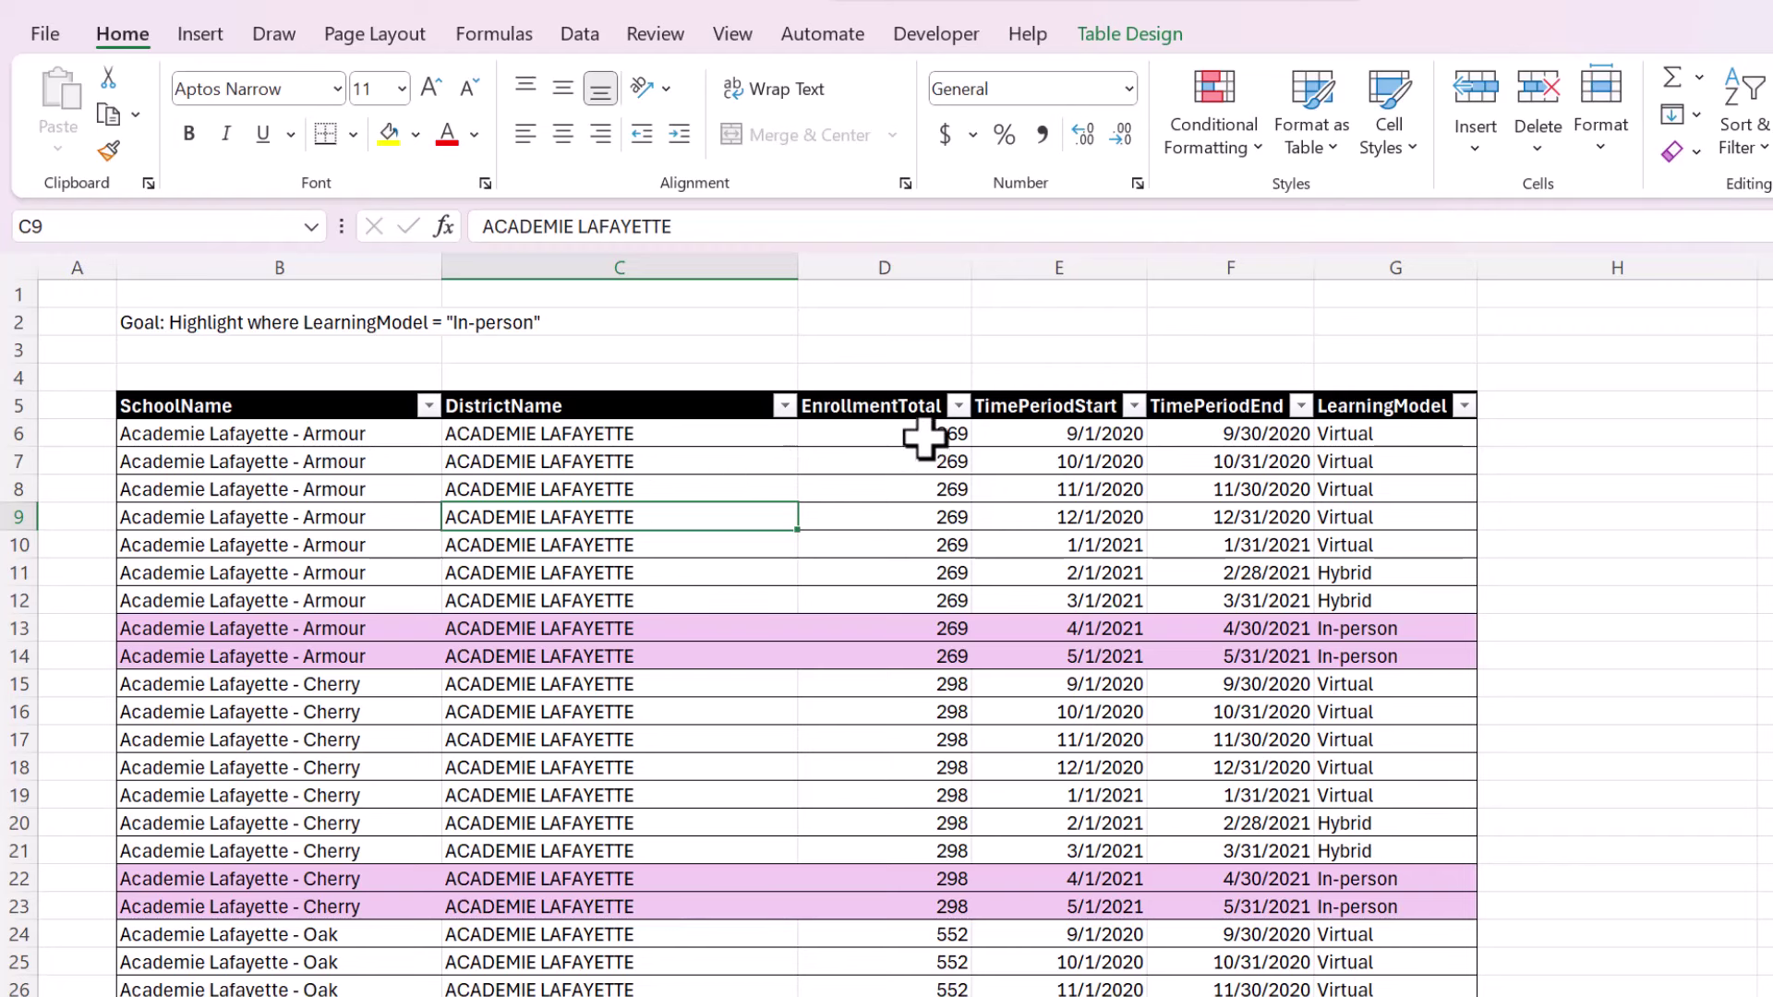
Review the table selections, then move to the next worksheet for user-selected LearningModel highlighting.
{"action": "left_click", "coordinate": [918, 517]}
{"action": "key", "text": "ctrl+a"}
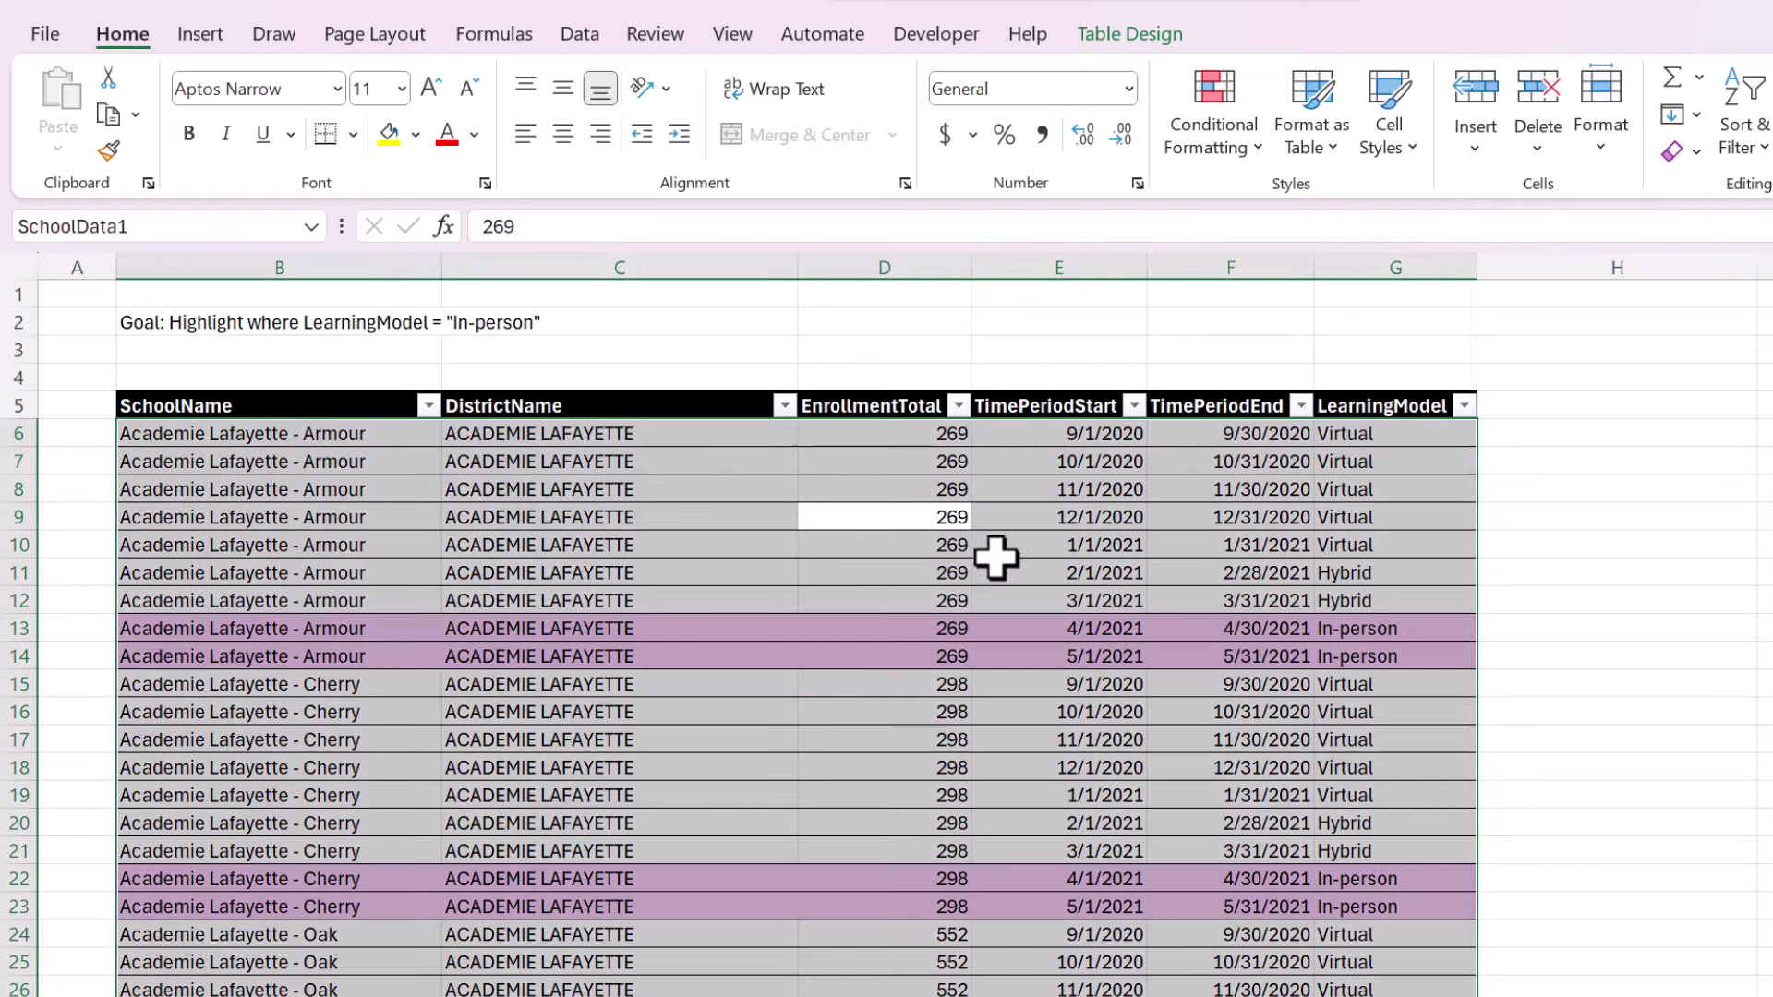
{"action": "left_click", "coordinate": [1021, 520]}
{"action": "left_click", "coordinate": [732, 435]}
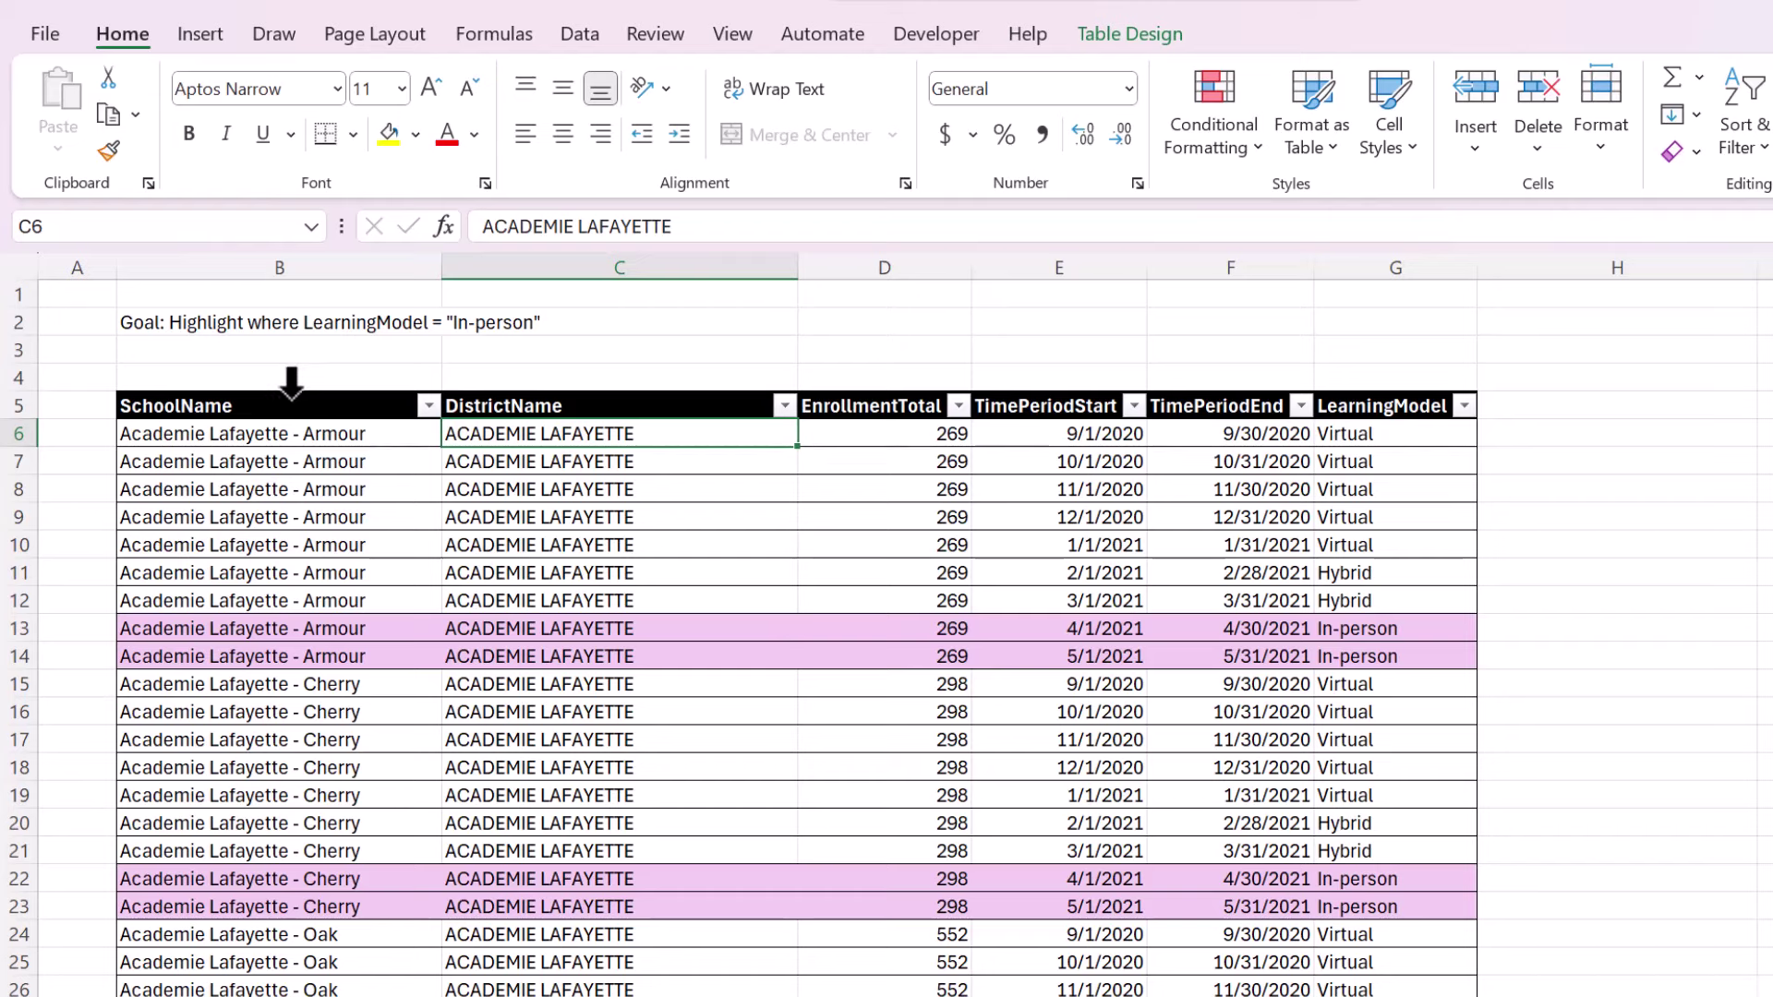
{"action": "left_click_drag", "start_coordinate": [291, 383], "coordinate": [1360, 392]}
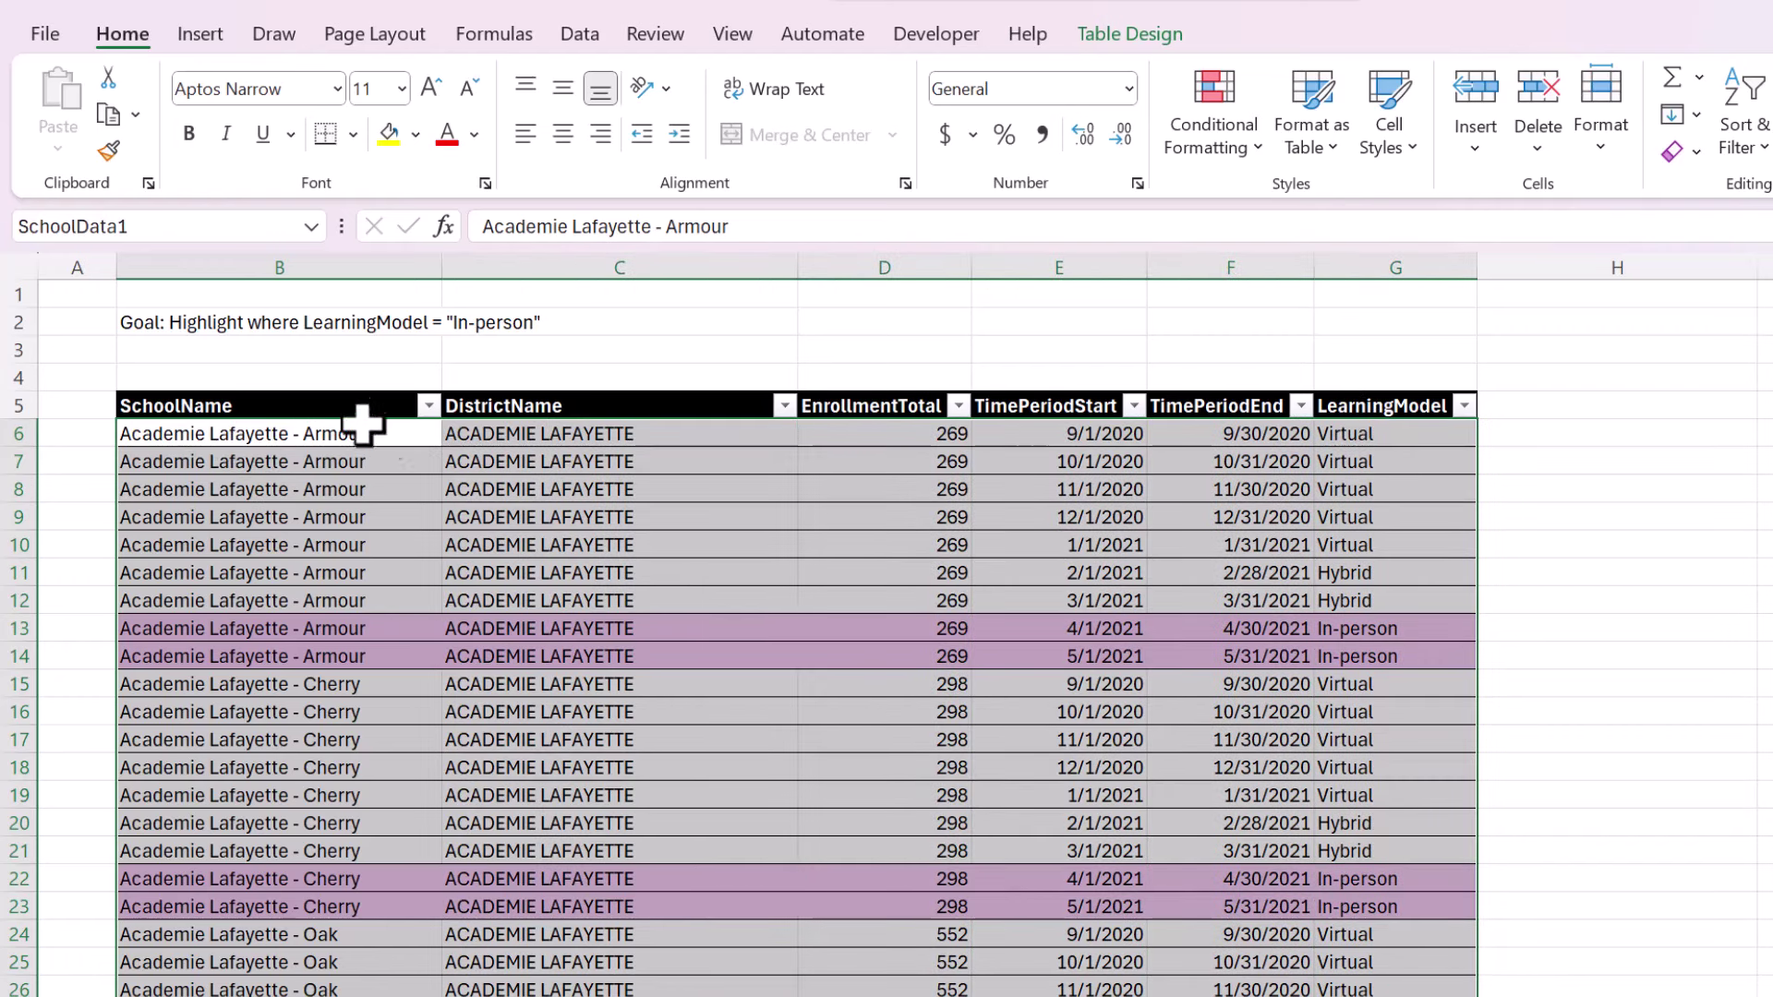
{"action": "left_click", "coordinate": [370, 466]}
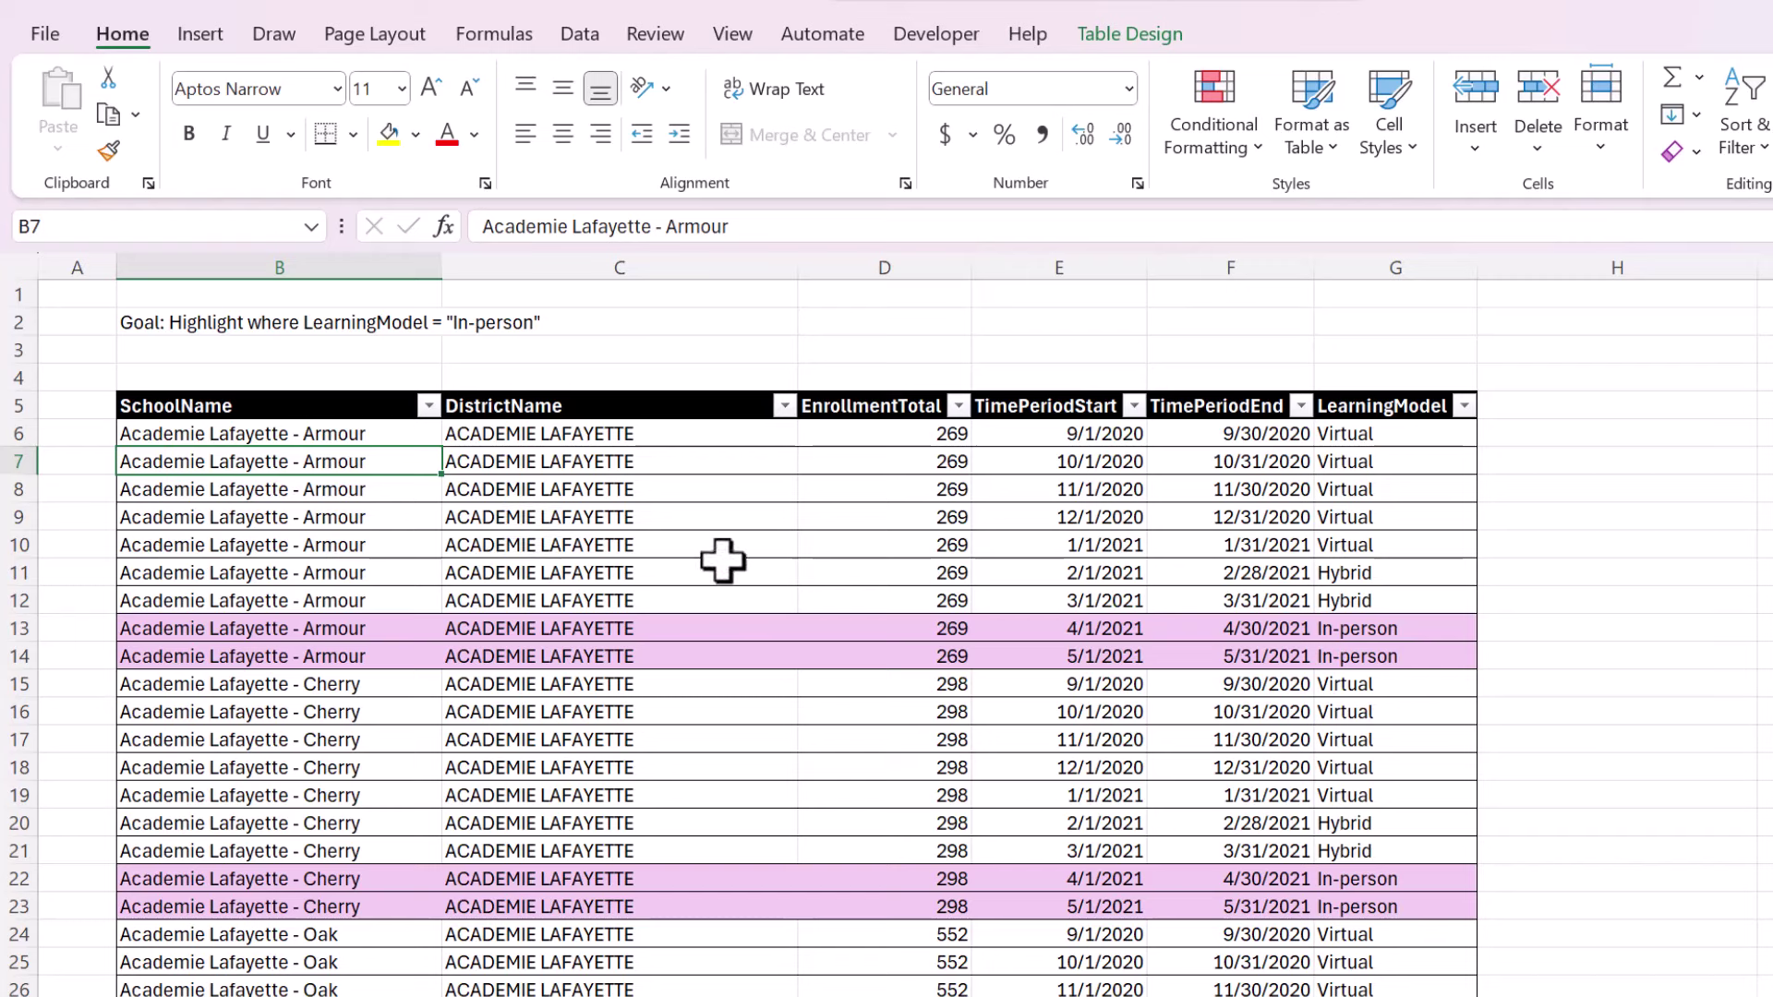
{"action": "left_click", "coordinate": [695, 523]}
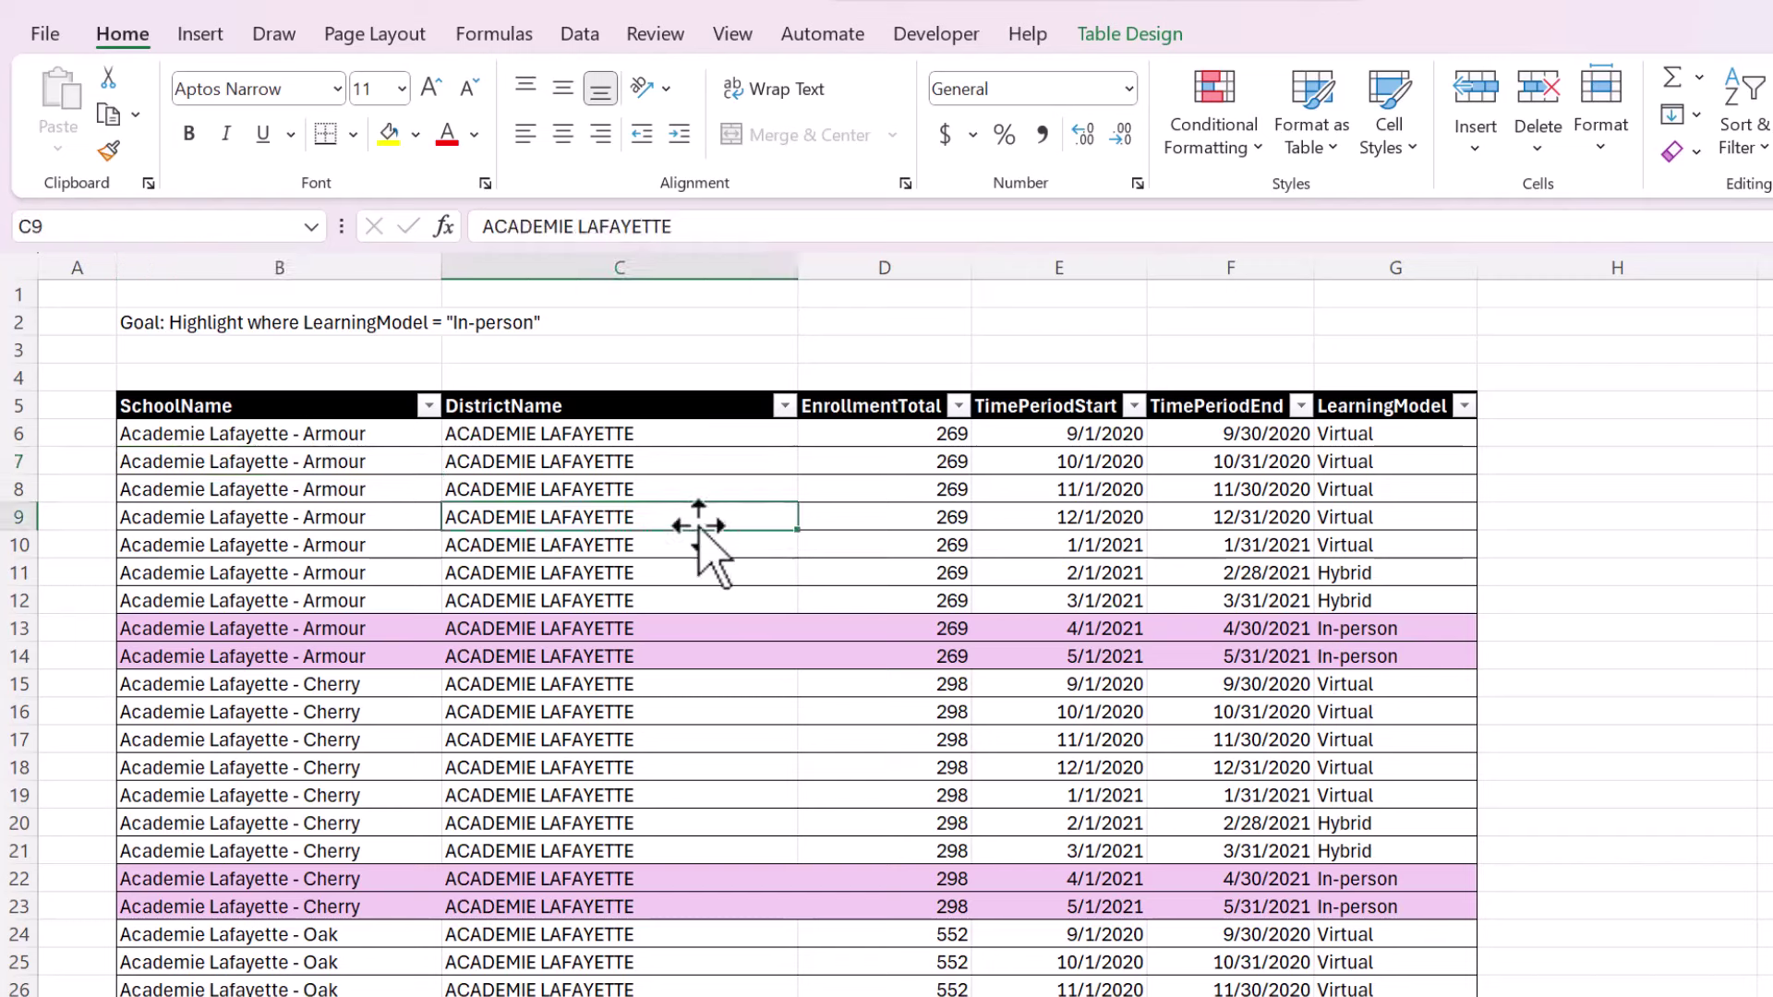
{"action": "key", "text": "ctrl+Page_Down"}
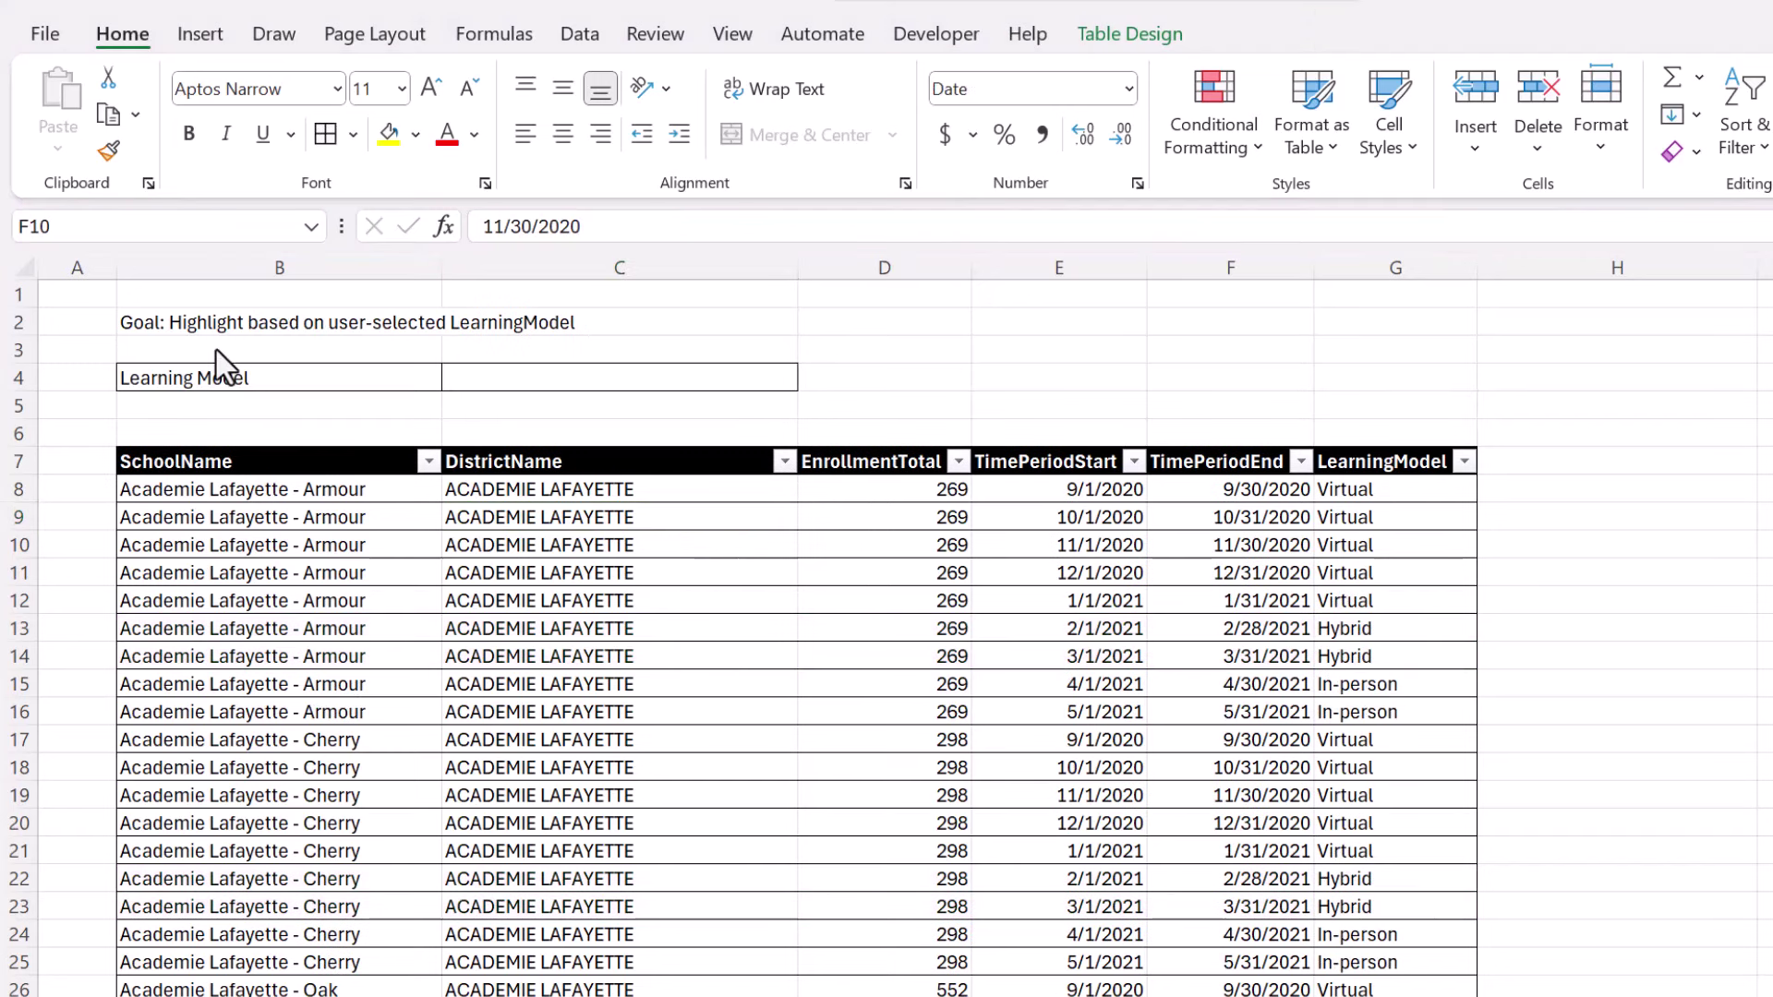
Select the empty Learning Model input cell C4 and show the Data tab commands.
{"action": "left_click", "coordinate": [268, 328]}
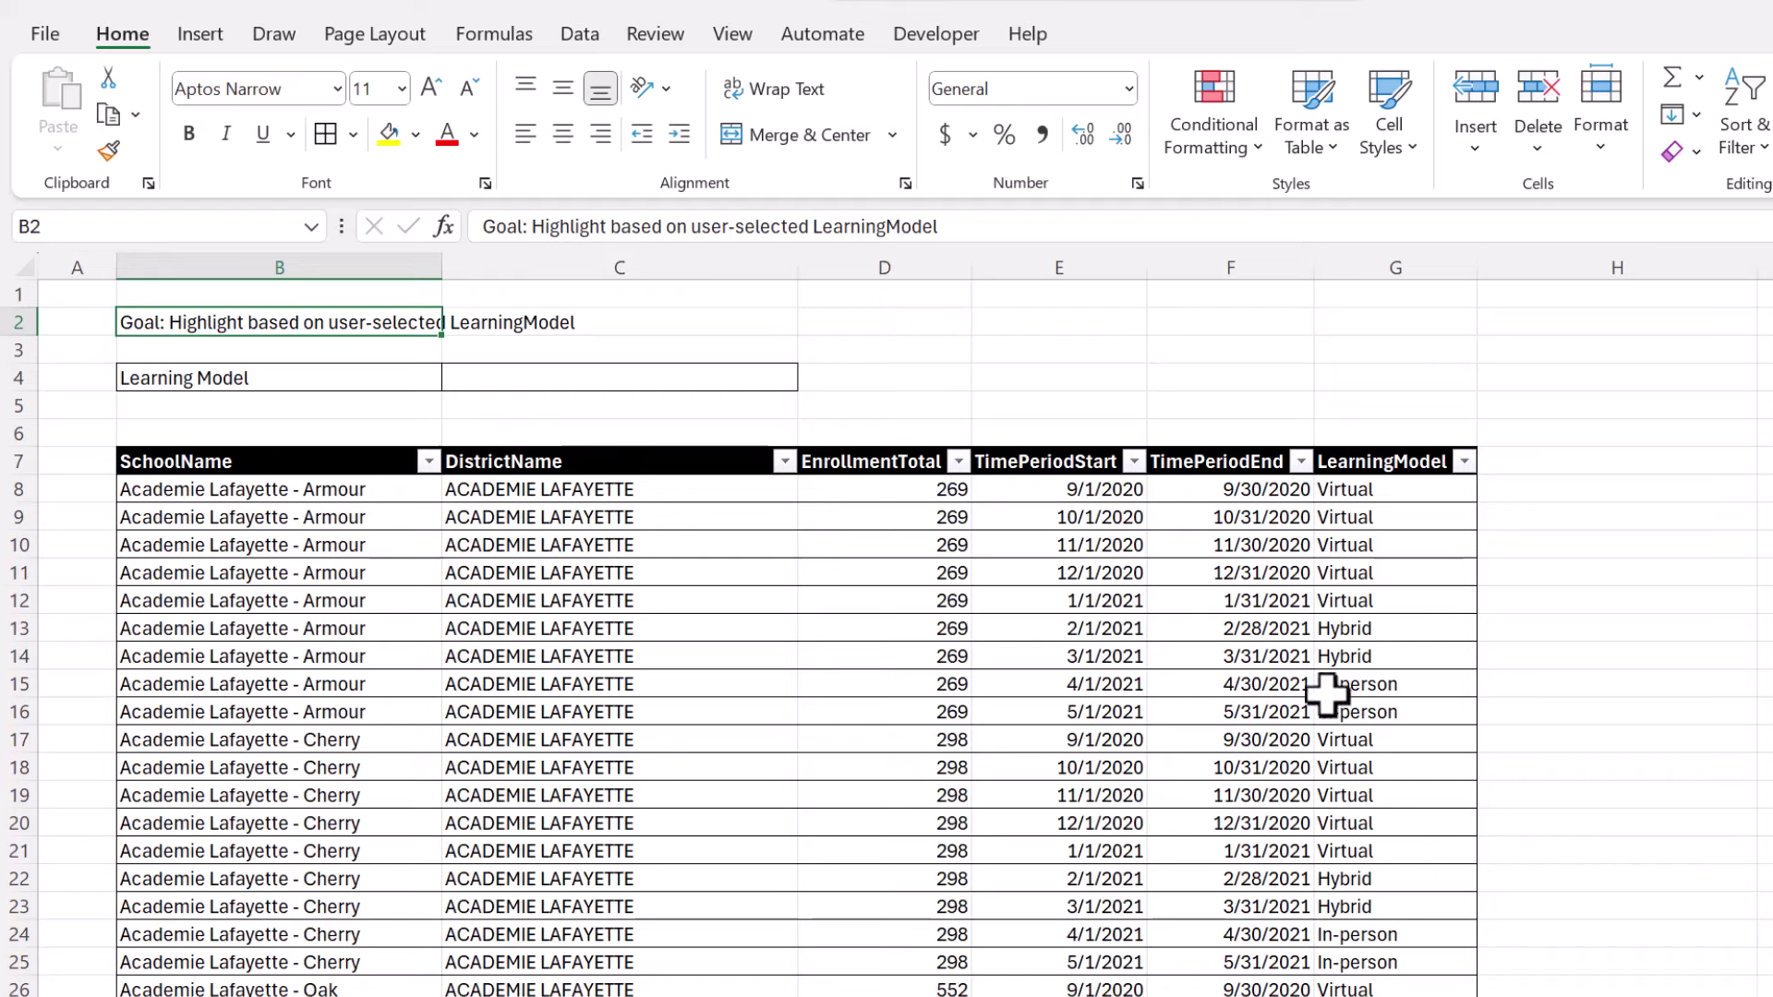
{"action": "left_click", "coordinate": [671, 363]}
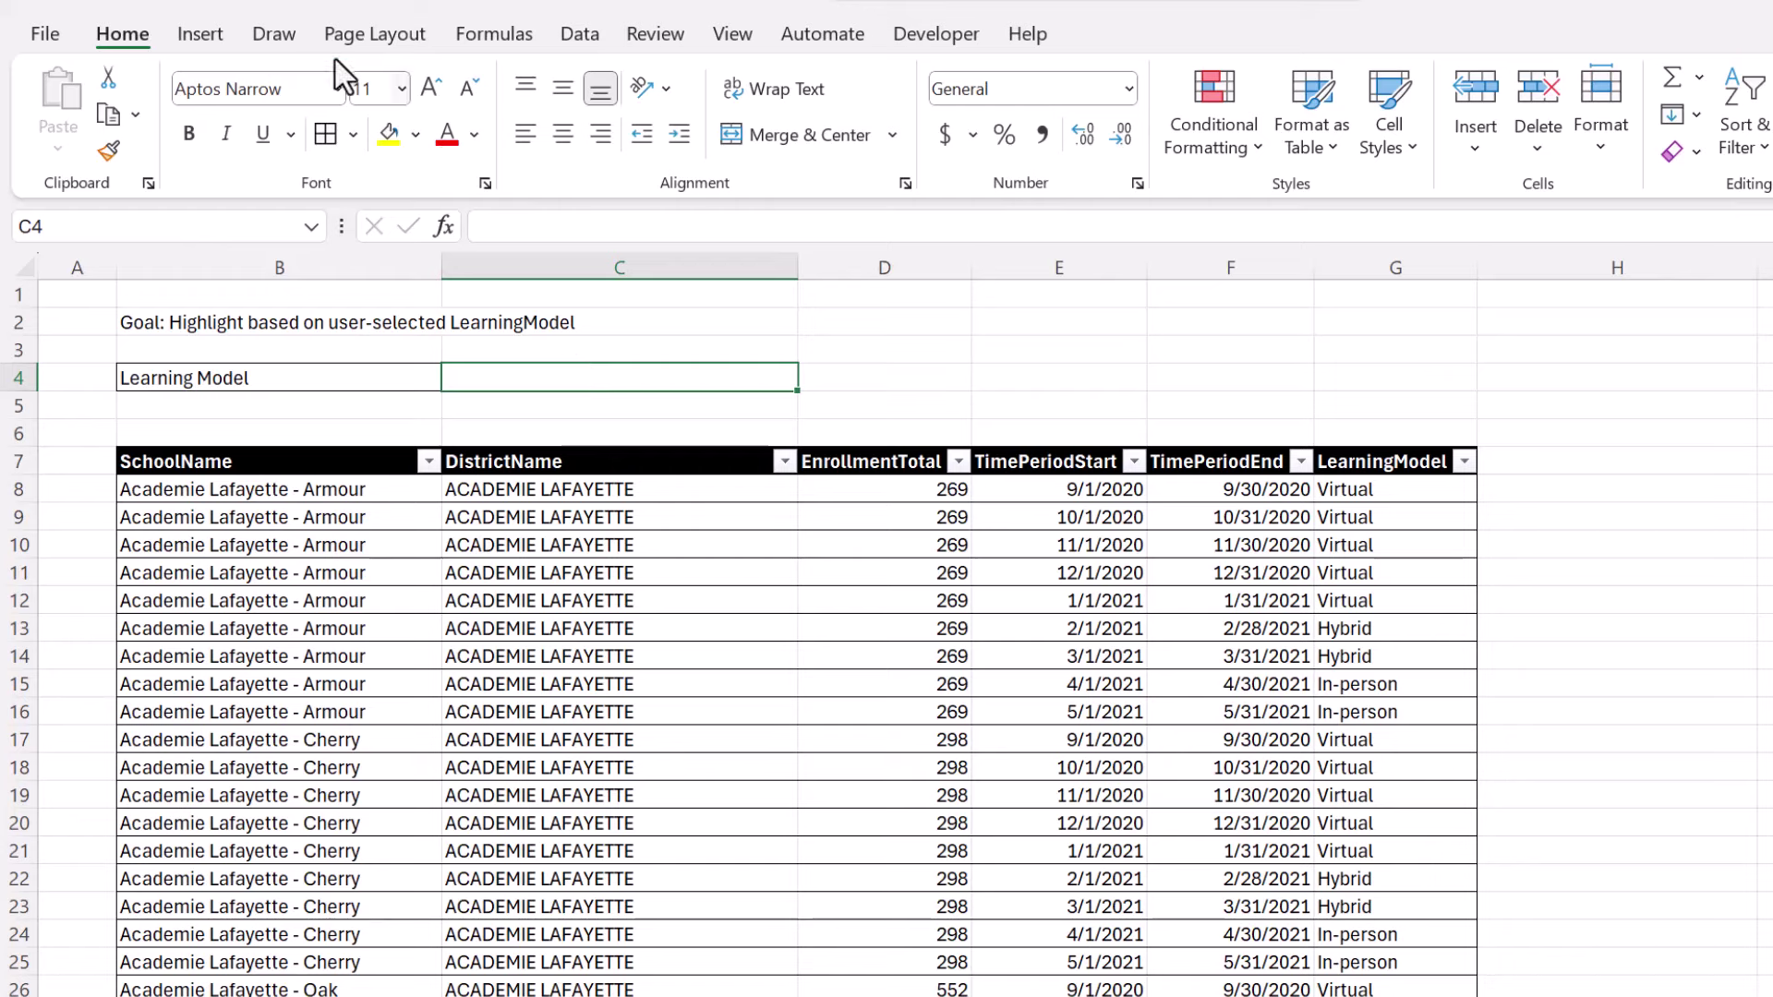
{"action": "left_click", "coordinate": [571, 37]}
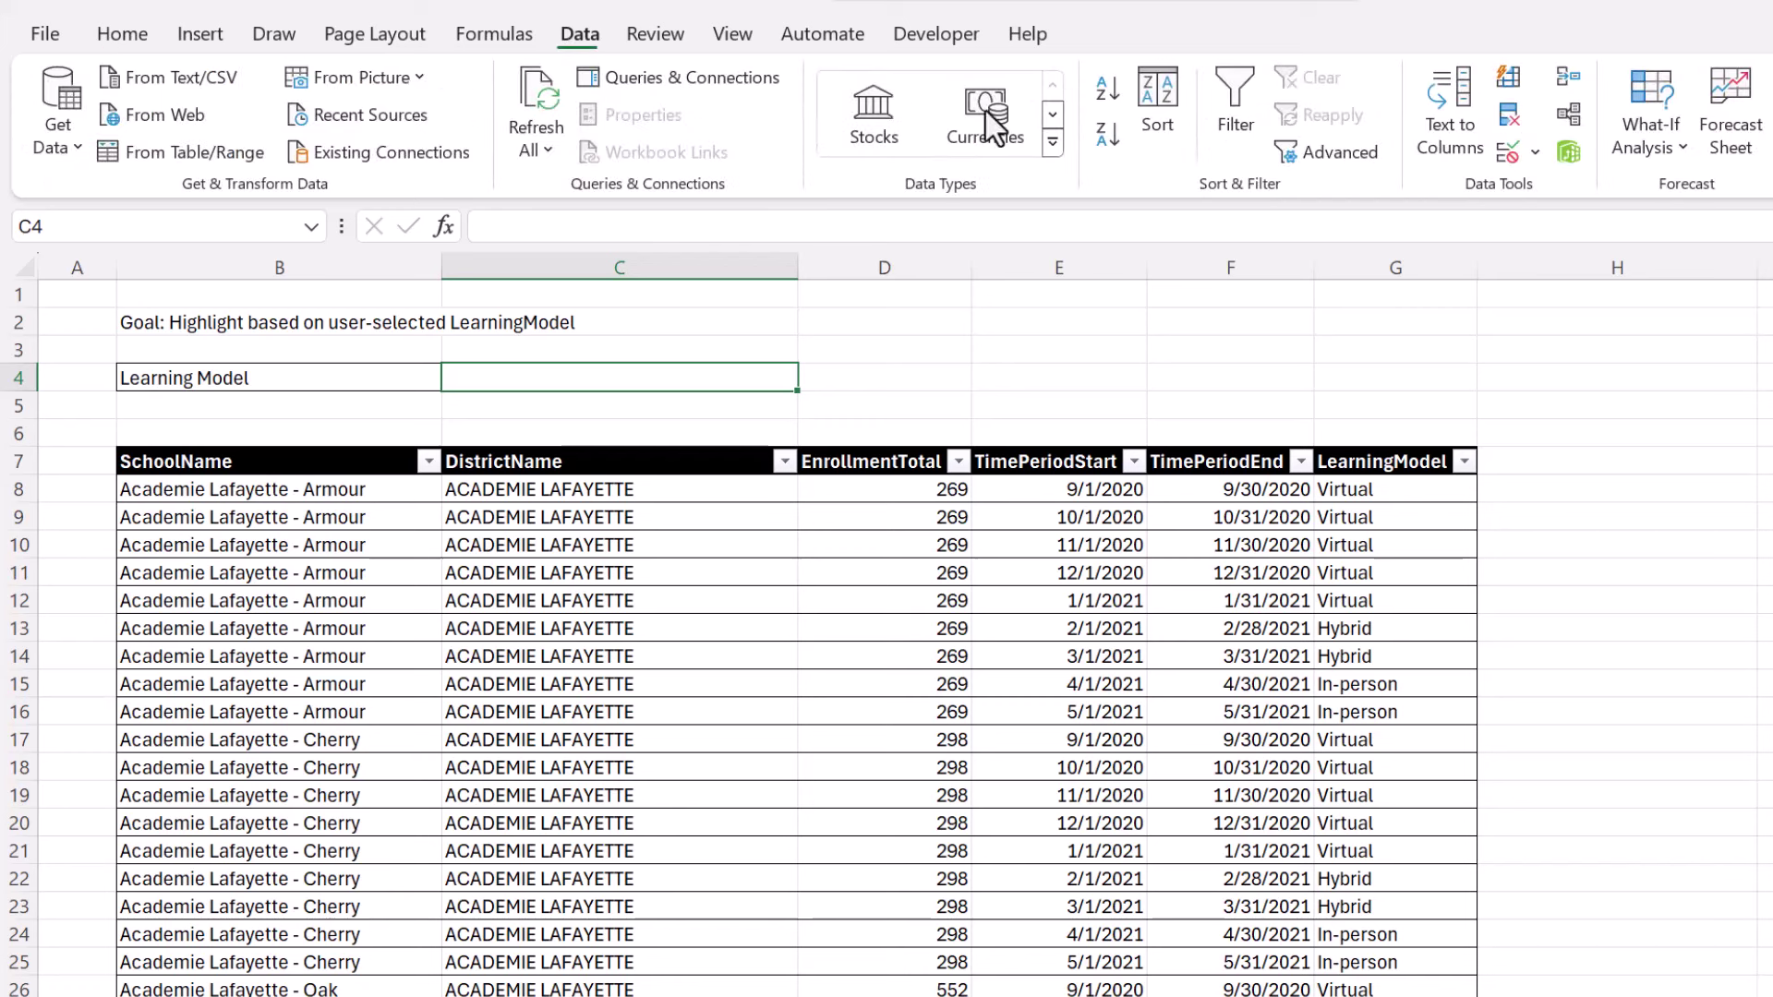
Add a data-validation drop-down list to C4, sourced from the LearningModel column starting at G8.
{"action": "left_click", "coordinate": [1511, 153]}
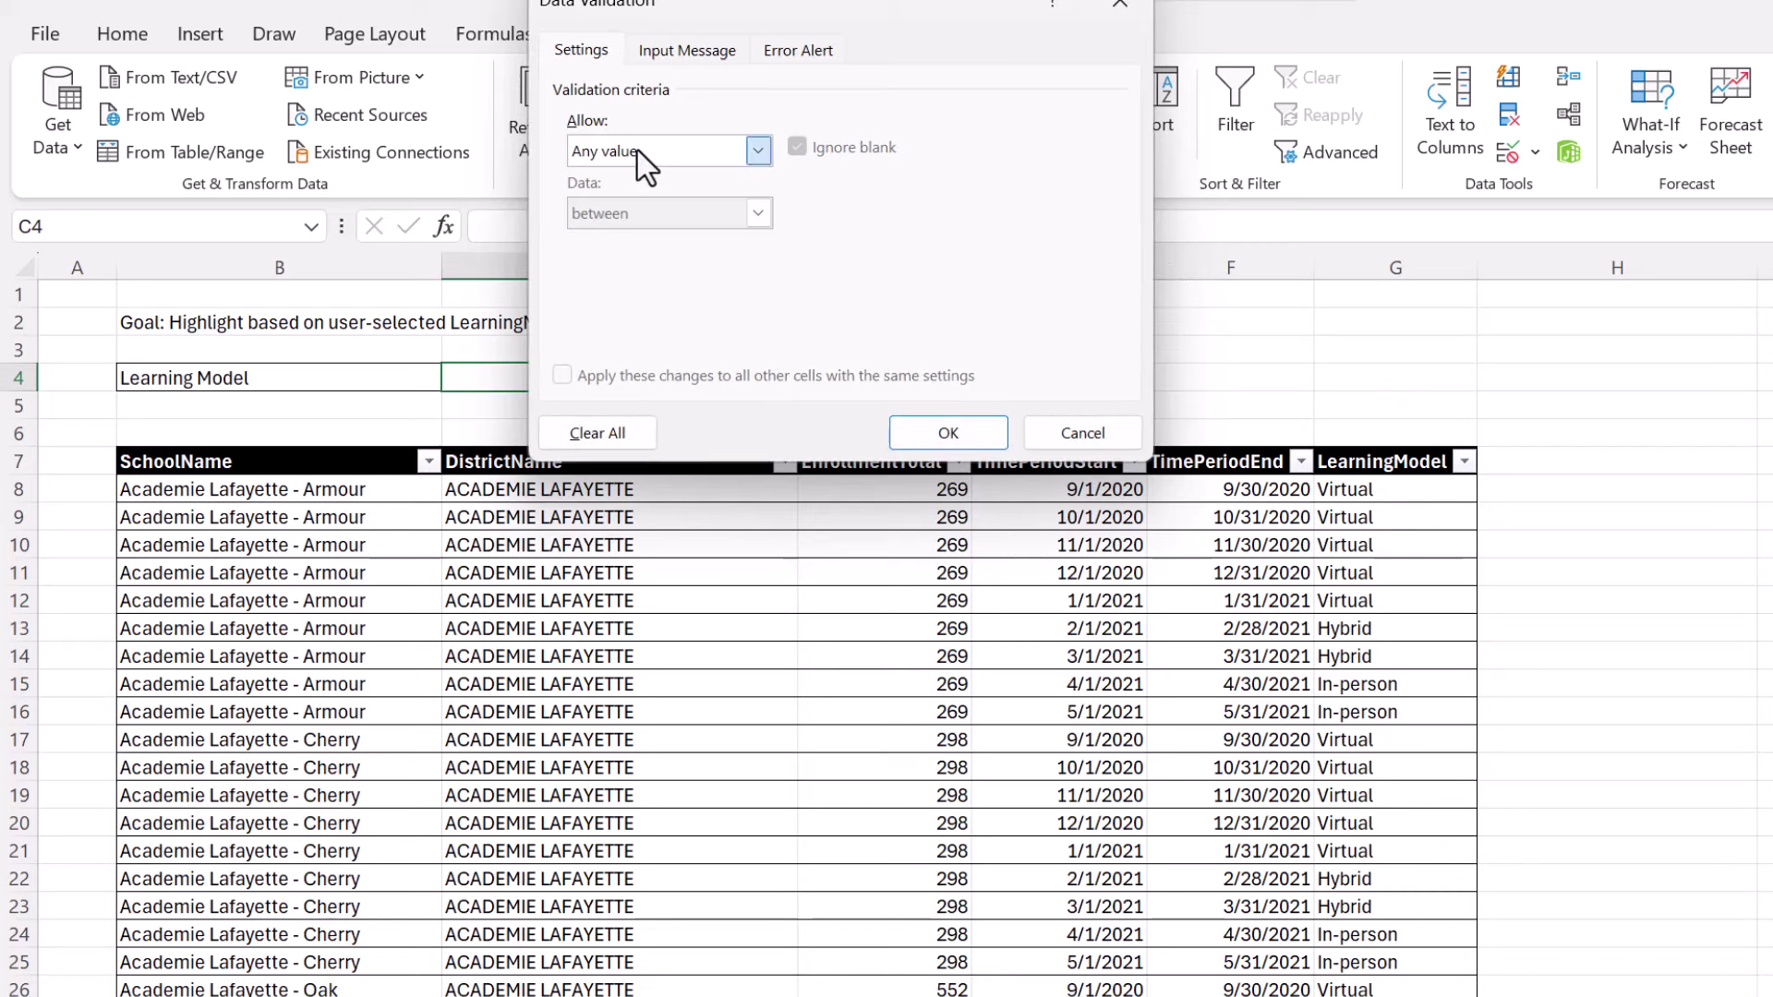
{"action": "left_click", "coordinate": [637, 152]}
{"action": "left_click", "coordinate": [602, 238]}
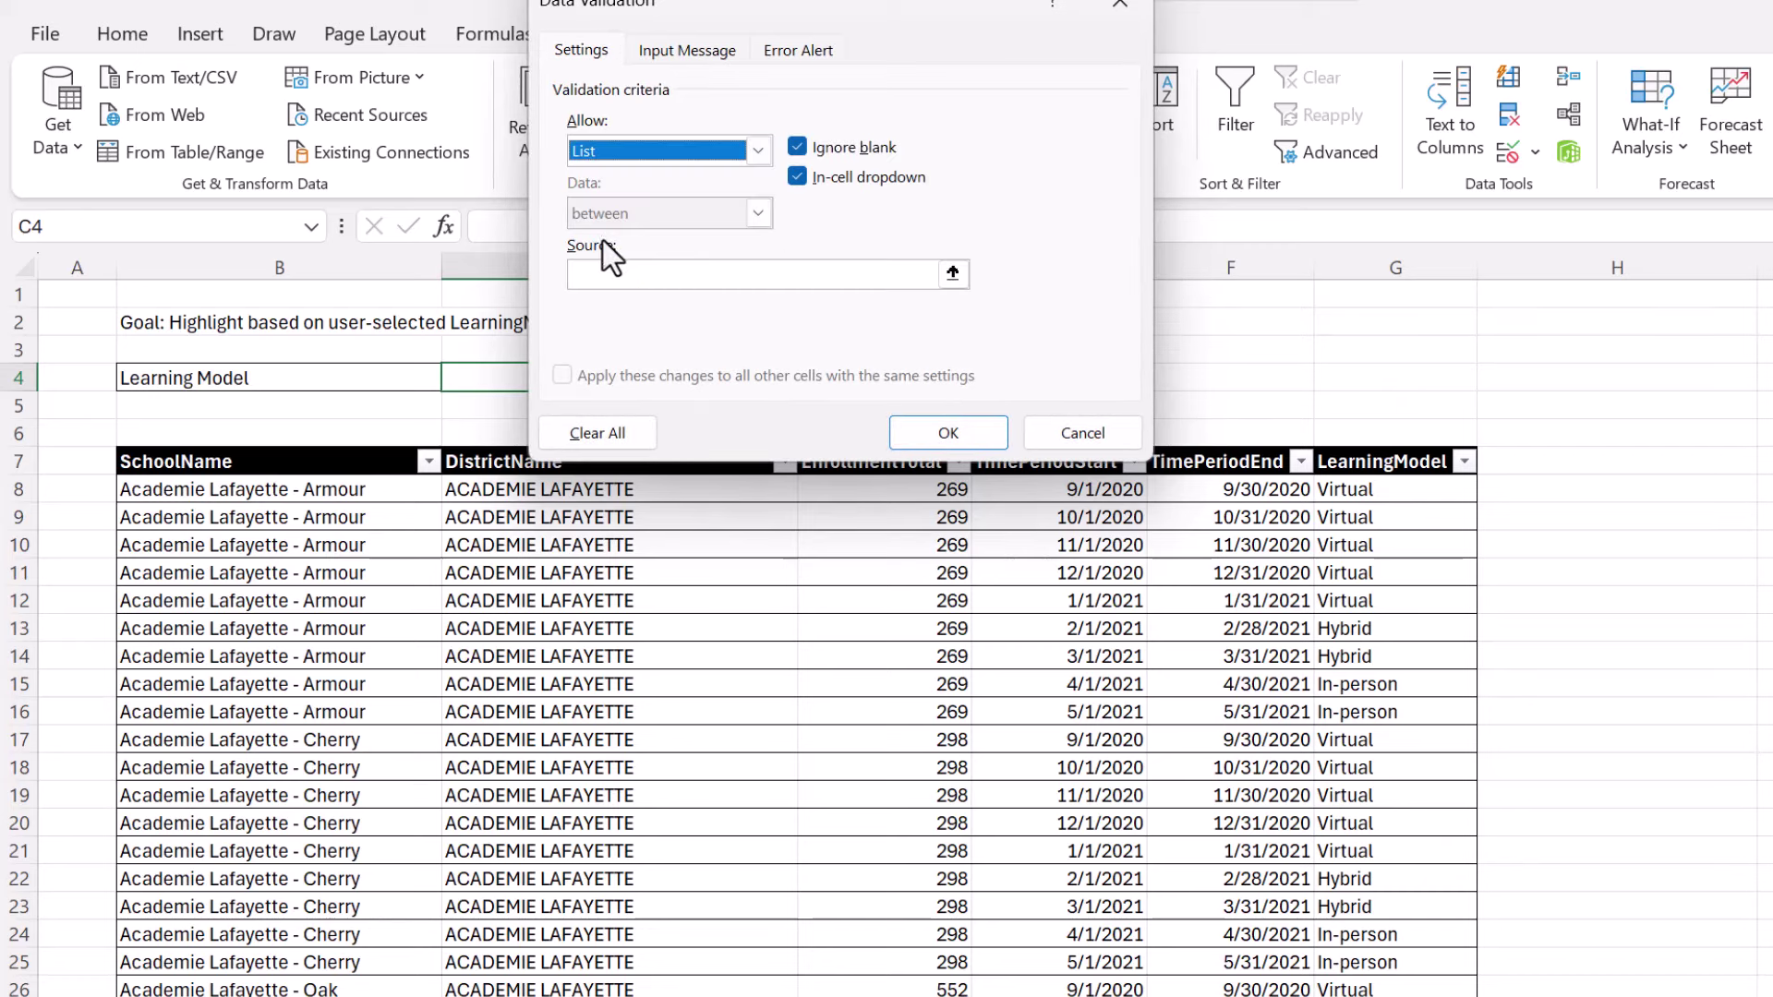
{"action": "left_click", "coordinate": [610, 275]}
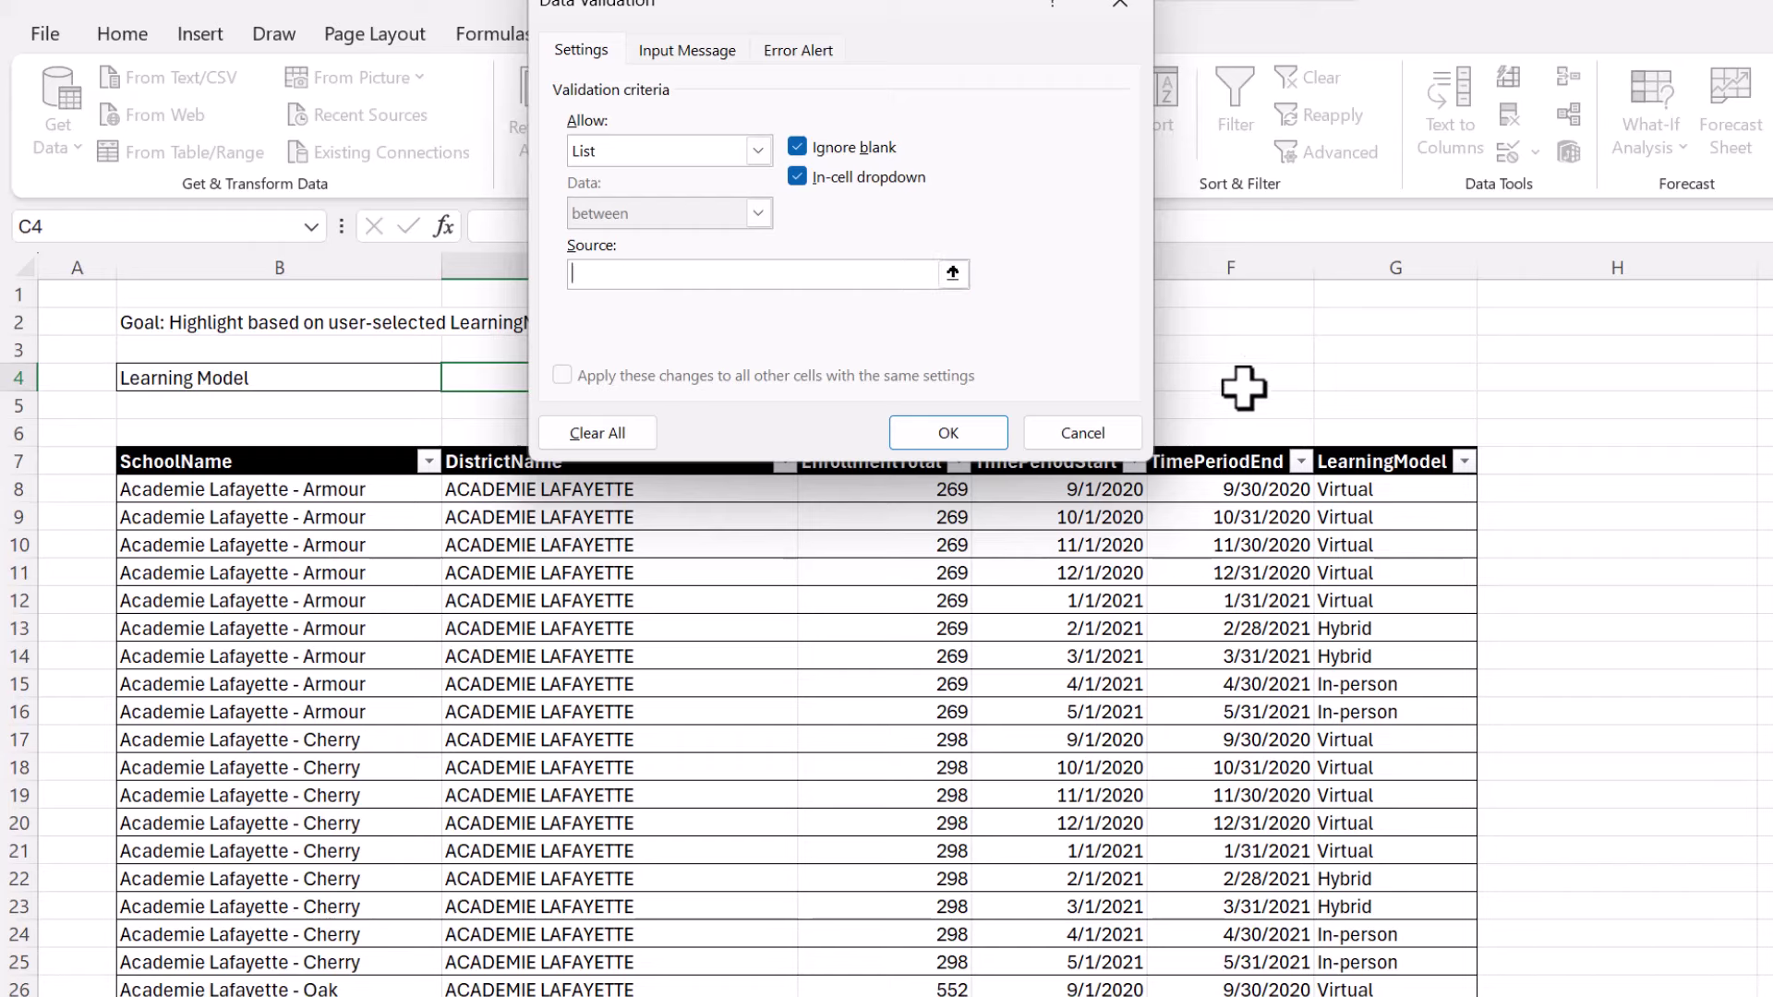
{"action": "left_click", "coordinate": [1388, 491]}
{"action": "key", "text": "shift+Down"}
{"action": "key", "text": "shift+Down"}
{"action": "key", "text": "shift+Down"}
{"action": "key", "text": "shift+Down"}
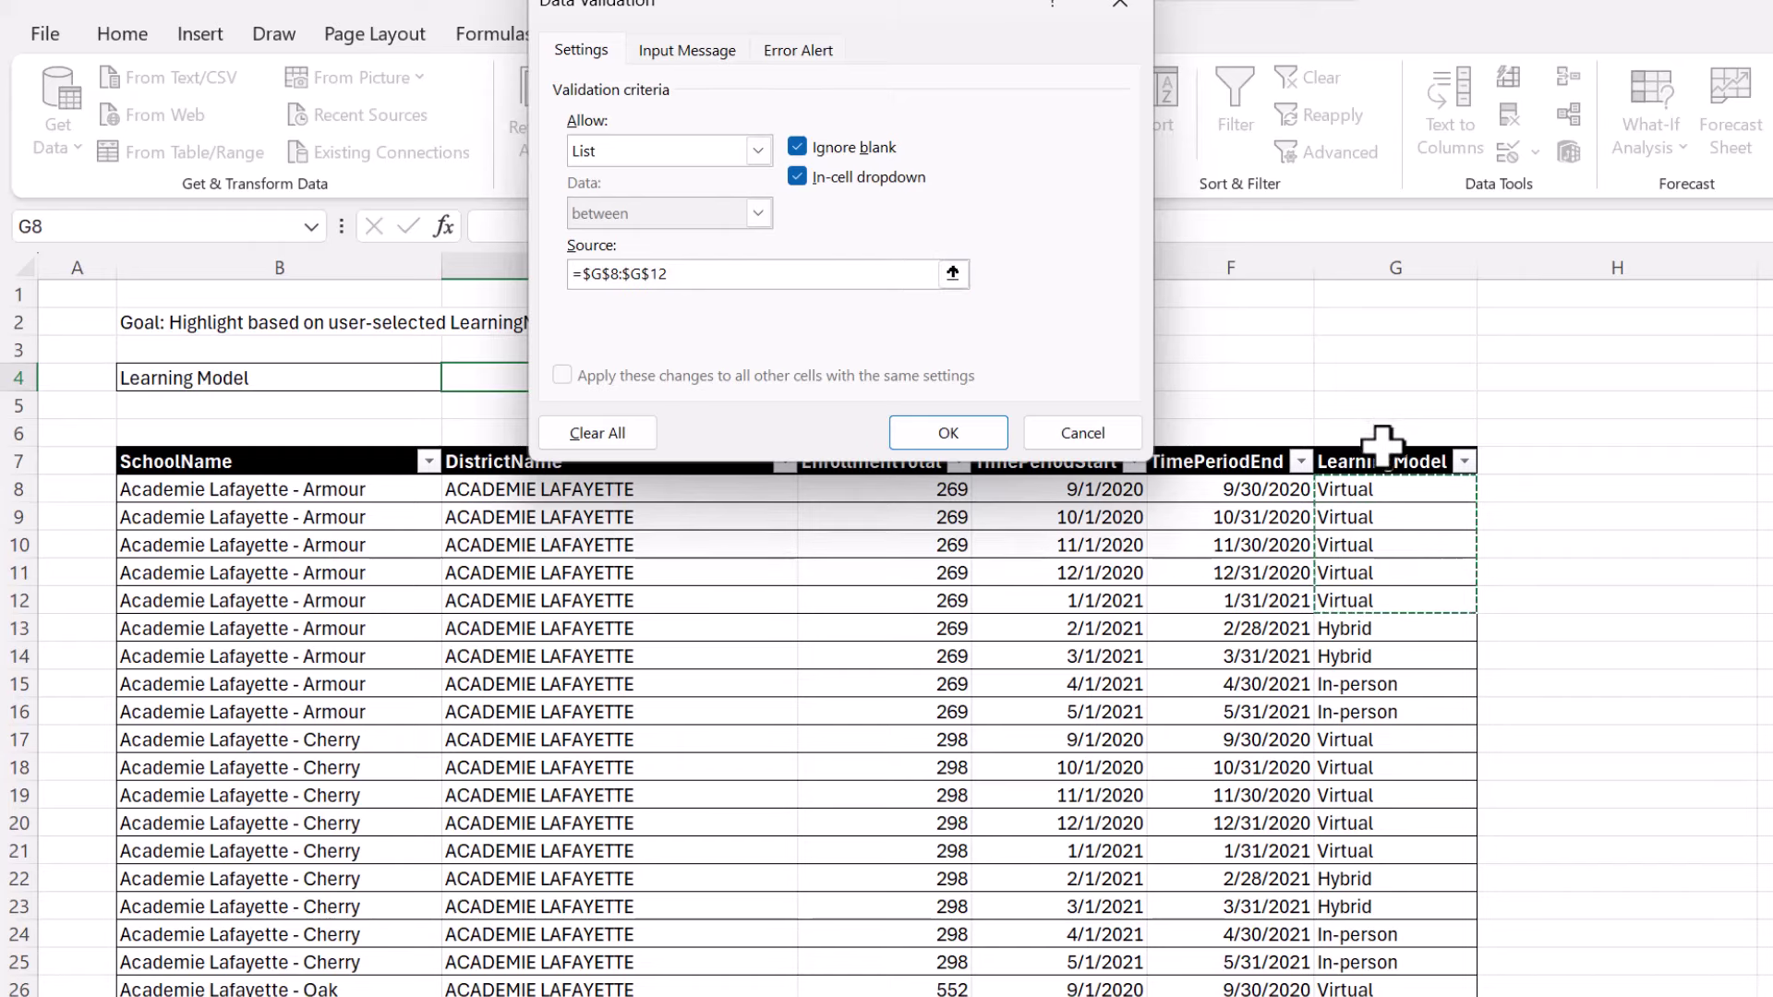
{"action": "key", "text": "ctrl+shift+Down"}
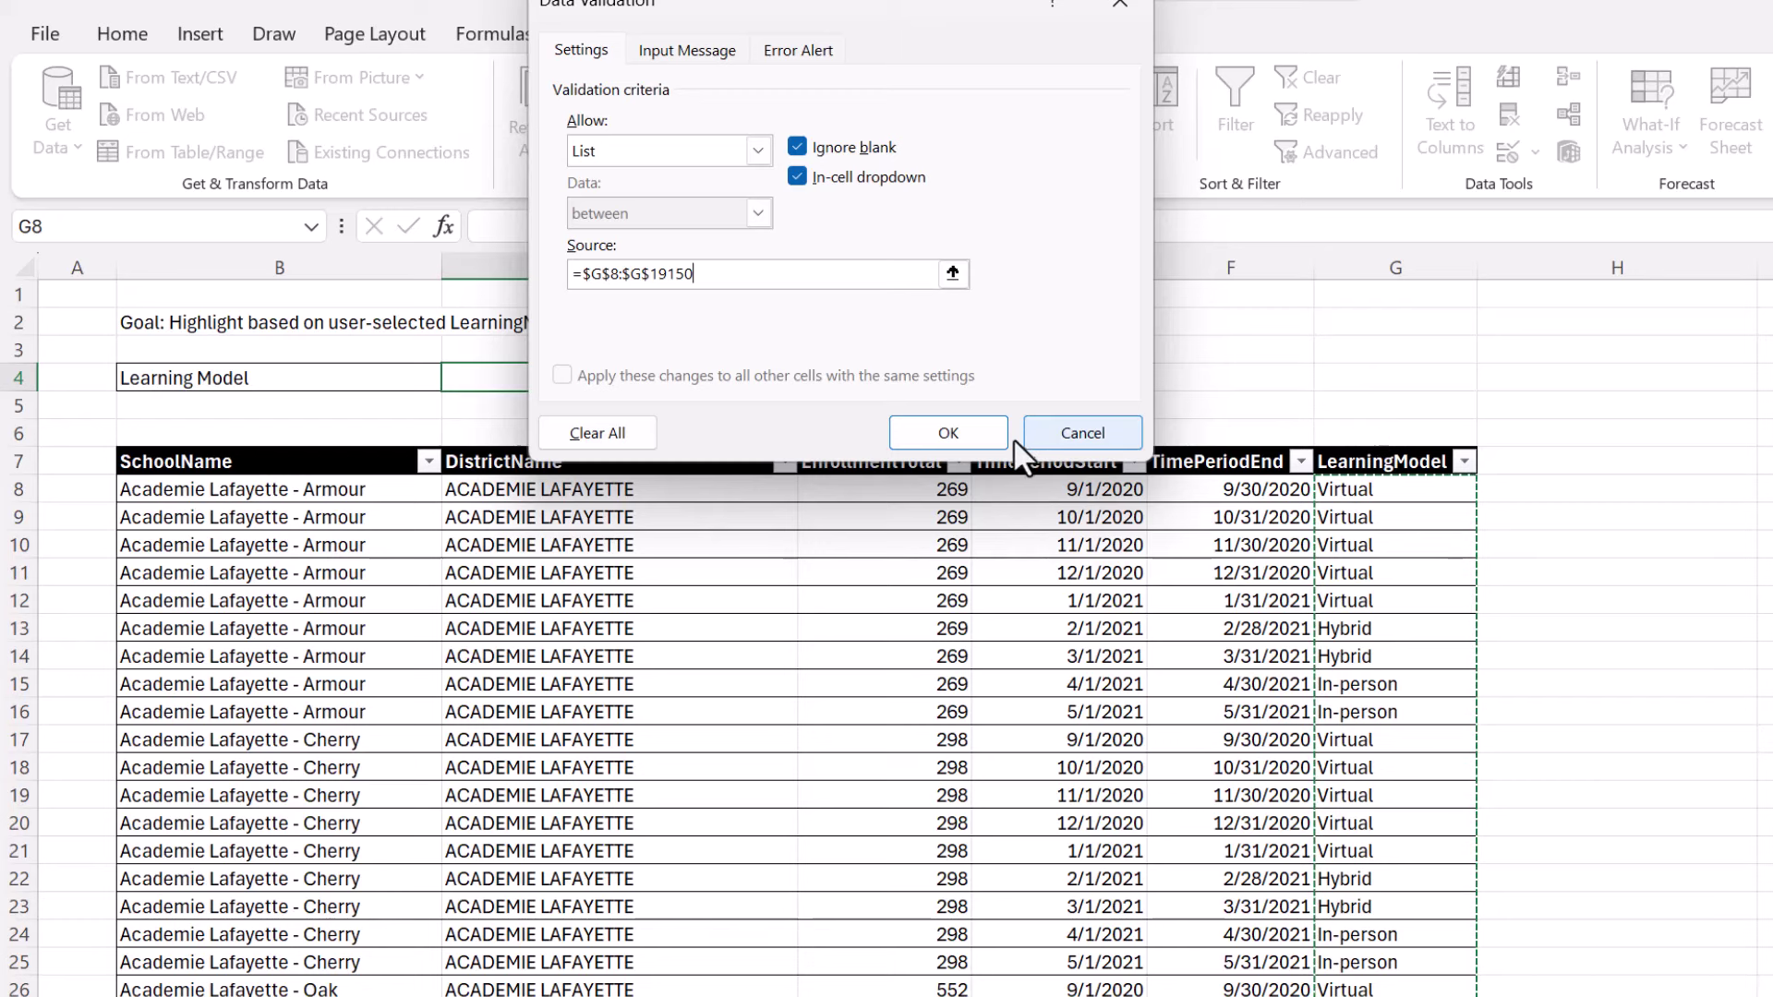
{"action": "left_click", "coordinate": [951, 434]}
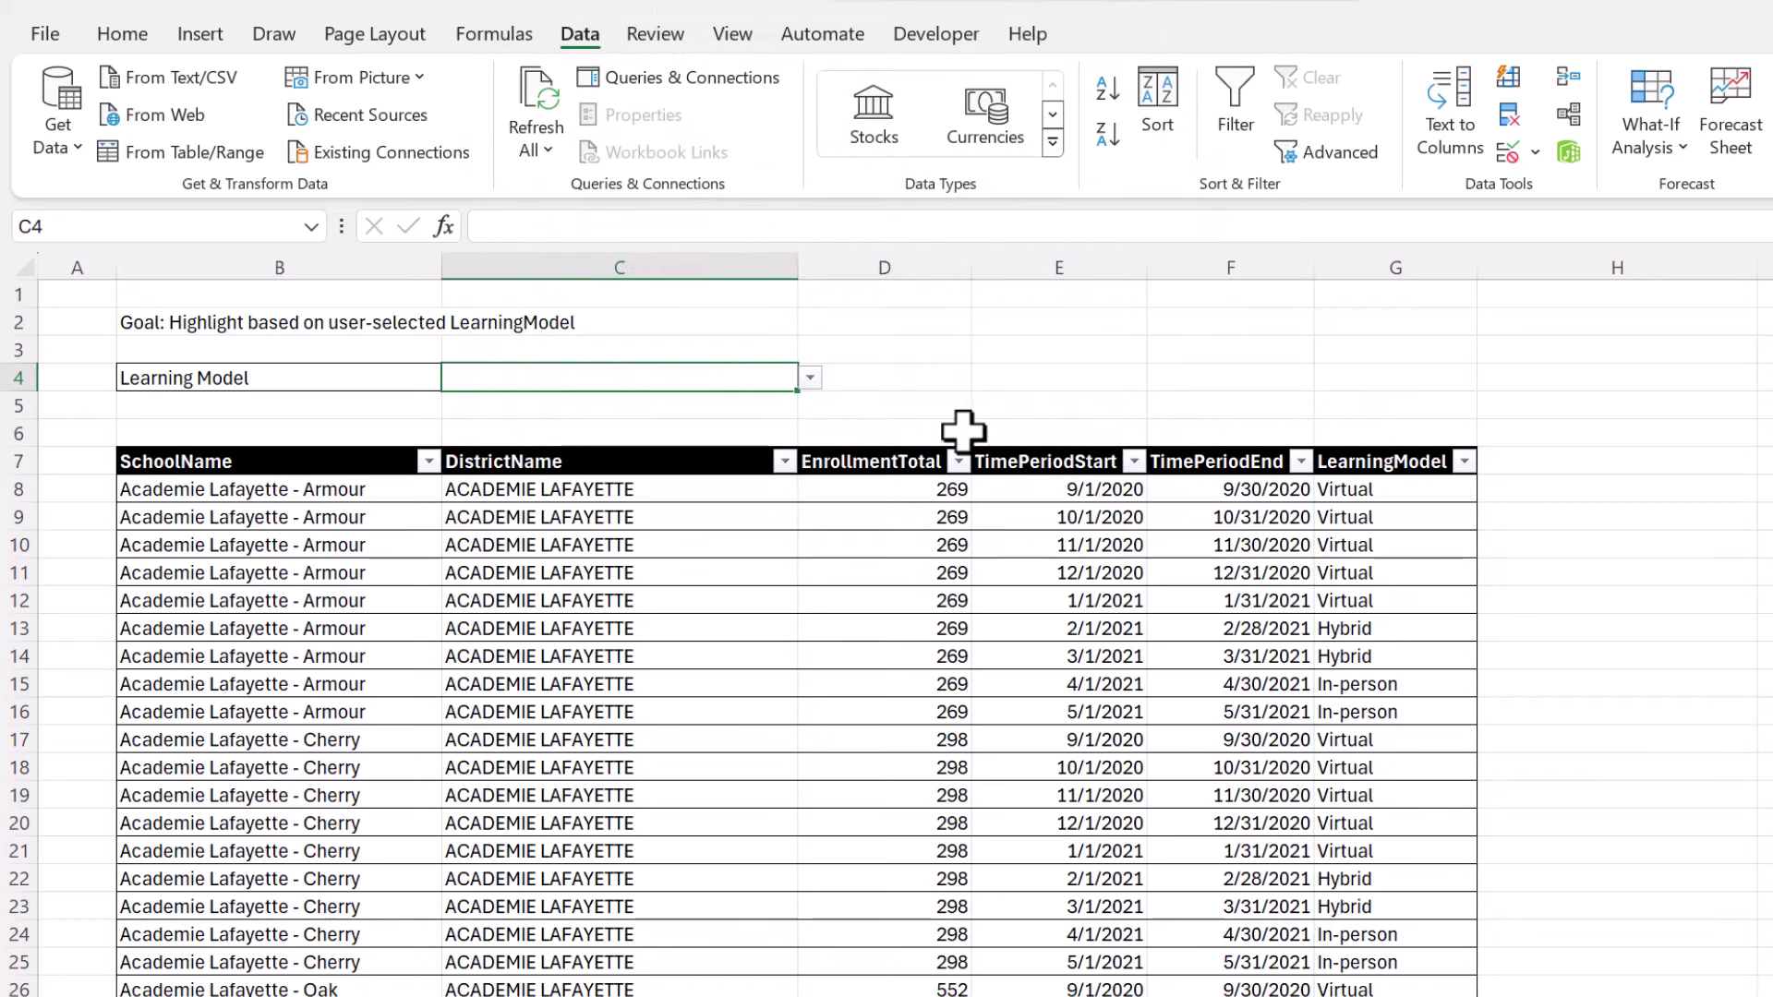
Choose Virtual in C4 and put the focus inside the school table.
{"action": "left_click", "coordinate": [811, 377]}
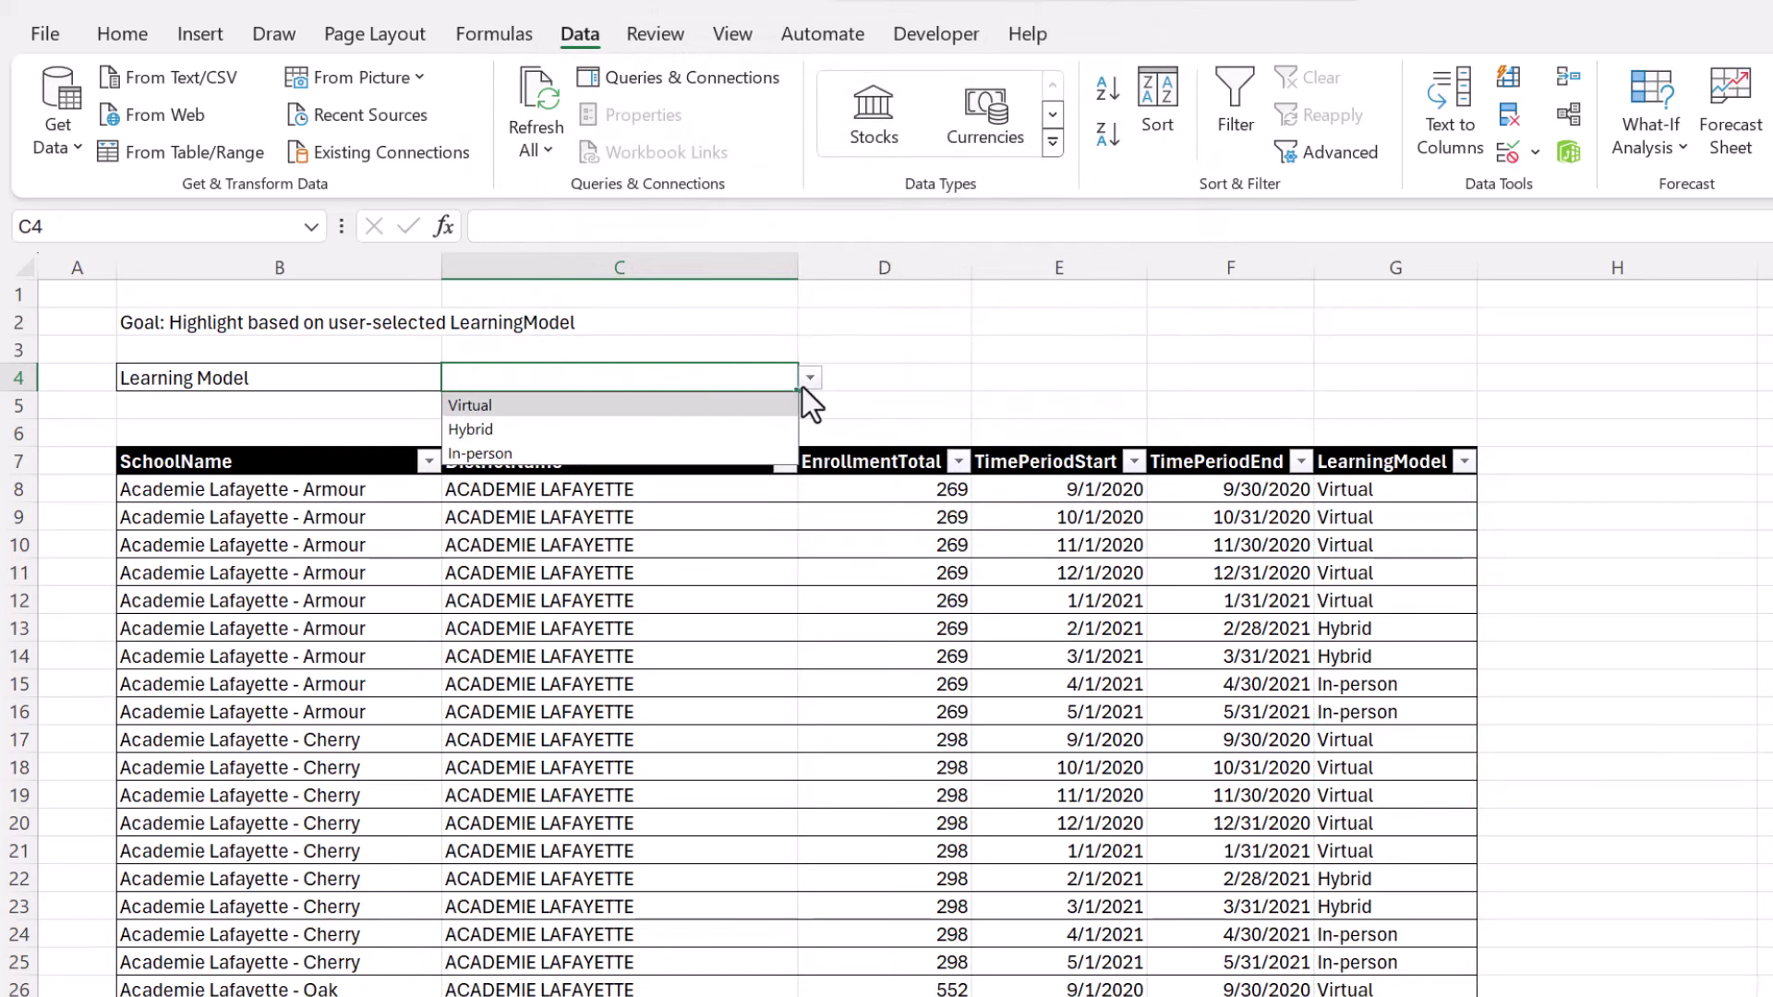
{"action": "left_click", "coordinate": [525, 408]}
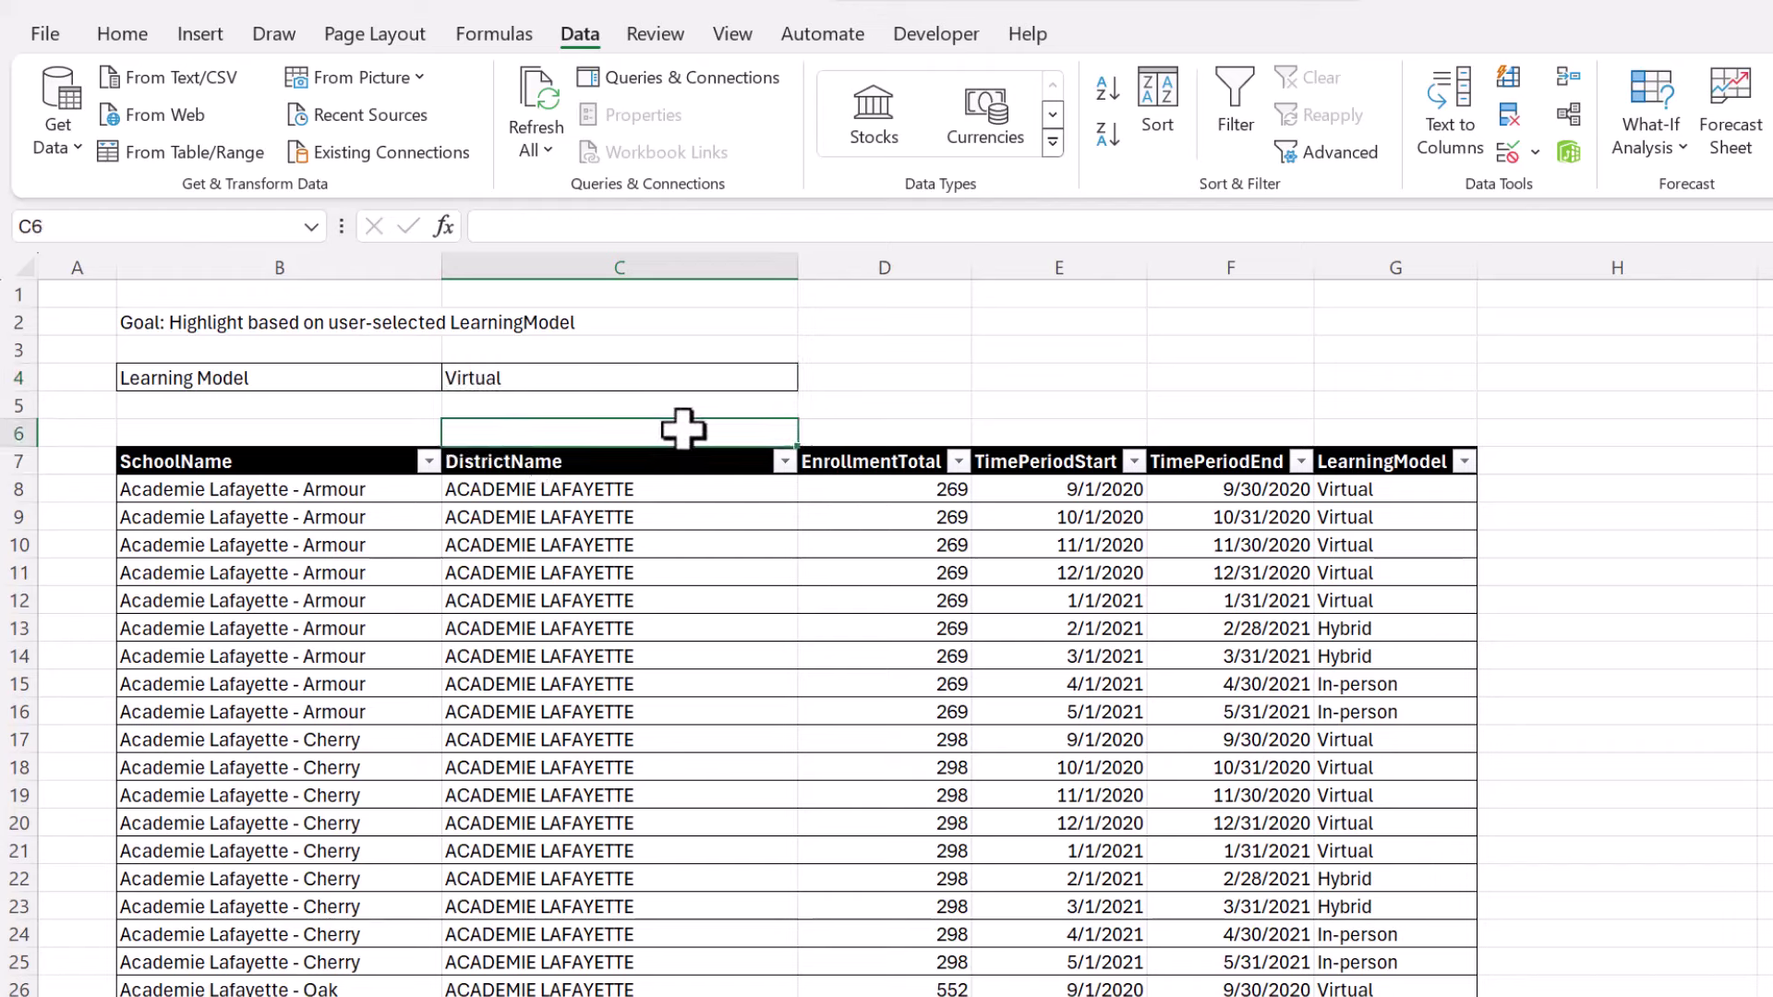
{"action": "left_click", "coordinate": [347, 515]}
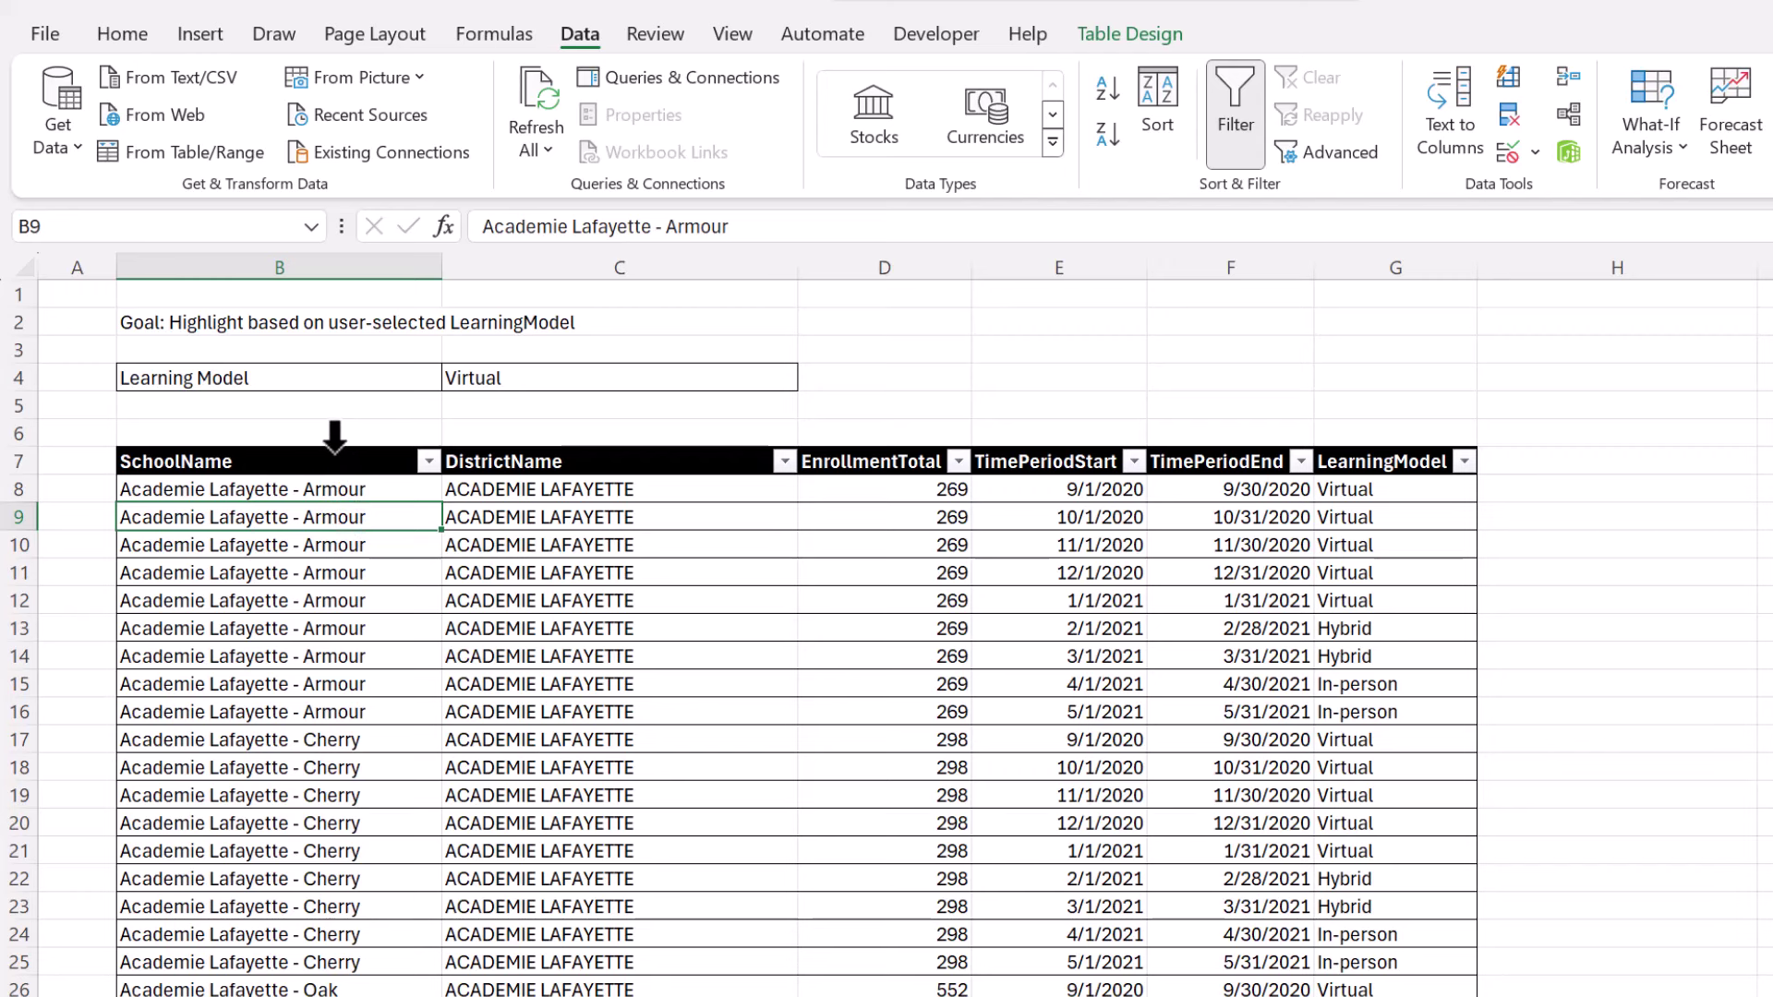
Select the table's data rows and add a formula rule =$G8=$C$4 with a light blue fill.
{"action": "left_click_drag", "start_coordinate": [335, 449], "coordinate": [1392, 452]}
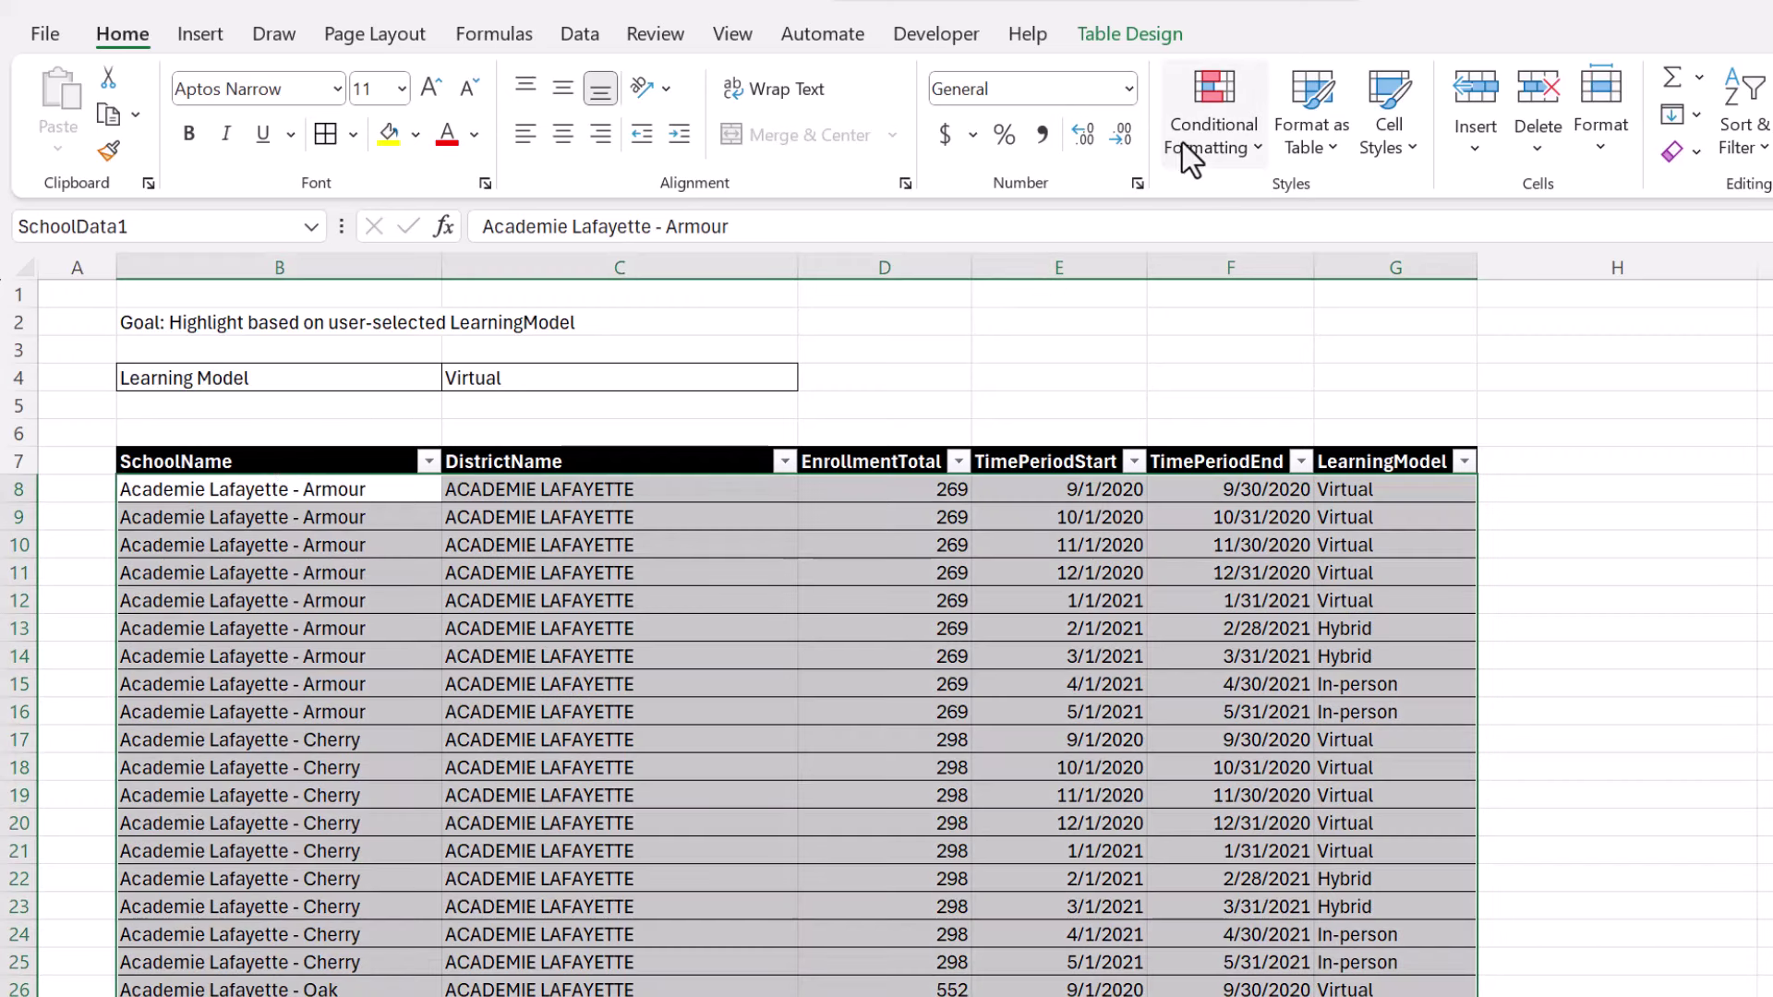
{"action": "left_click", "coordinate": [1186, 137]}
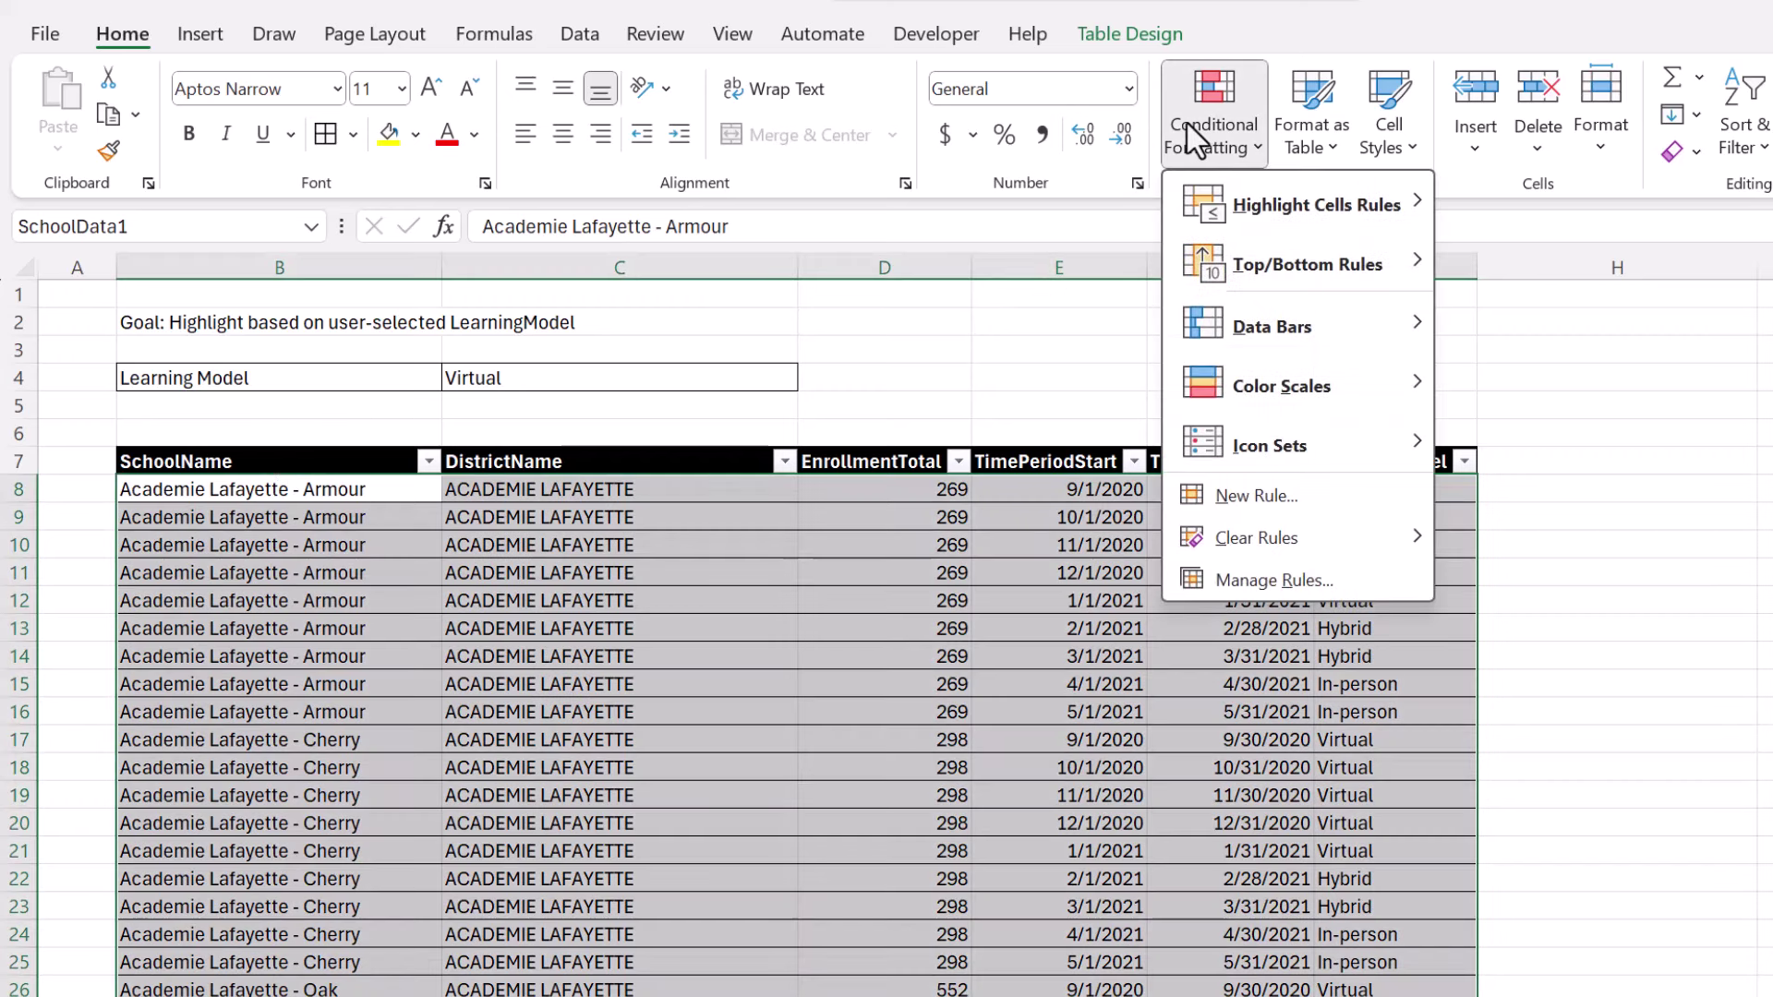
{"action": "left_click", "coordinate": [1238, 493]}
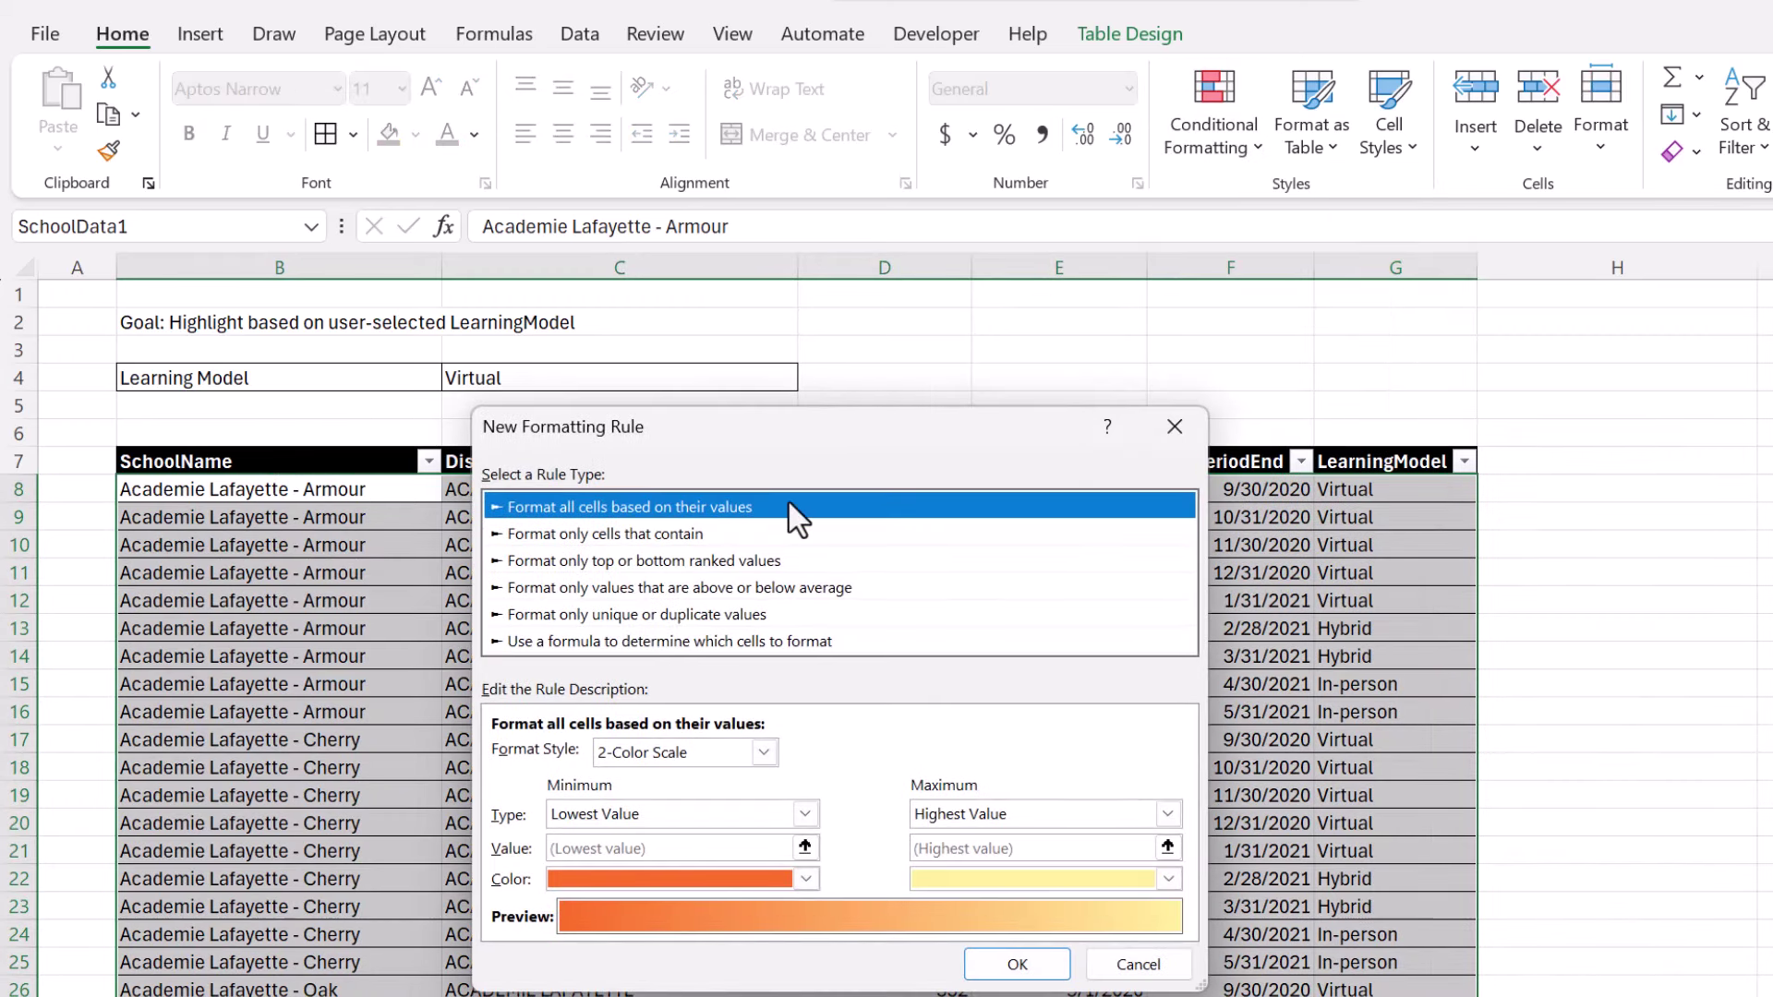
{"action": "left_click", "coordinate": [631, 639]}
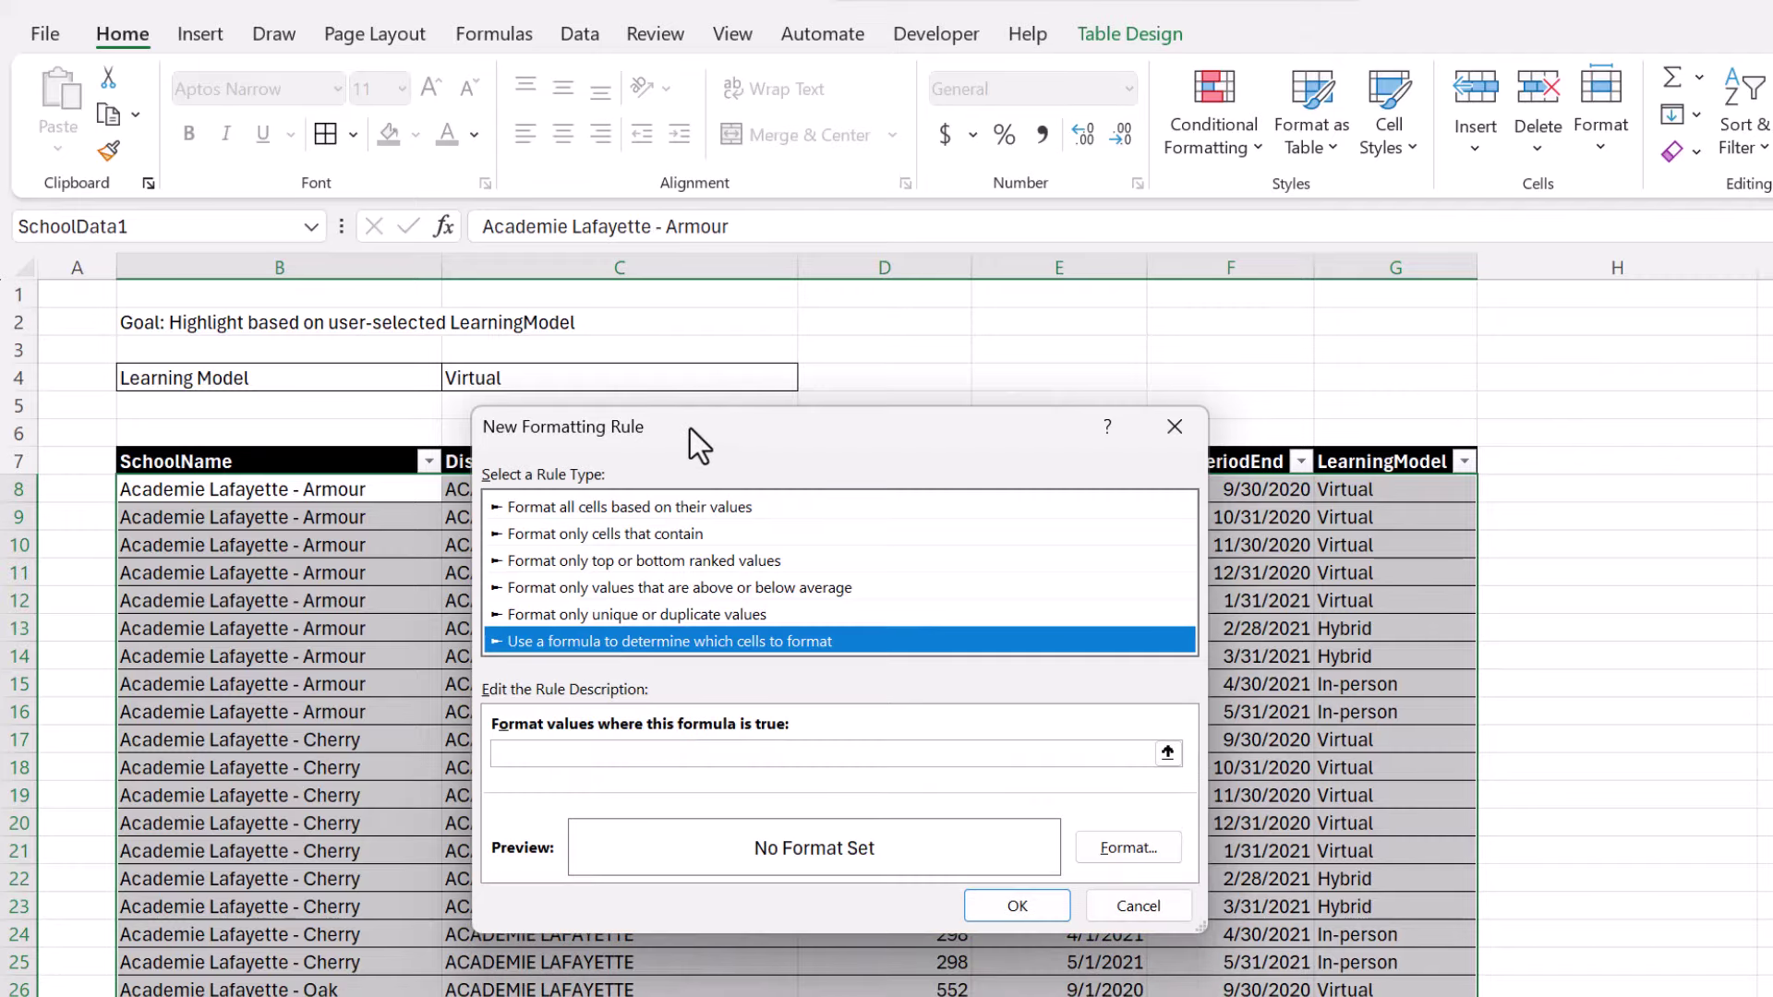
{"action": "left_click_drag", "start_coordinate": [690, 428], "coordinate": [727, 553]}
{"action": "left_click", "coordinate": [708, 860]}
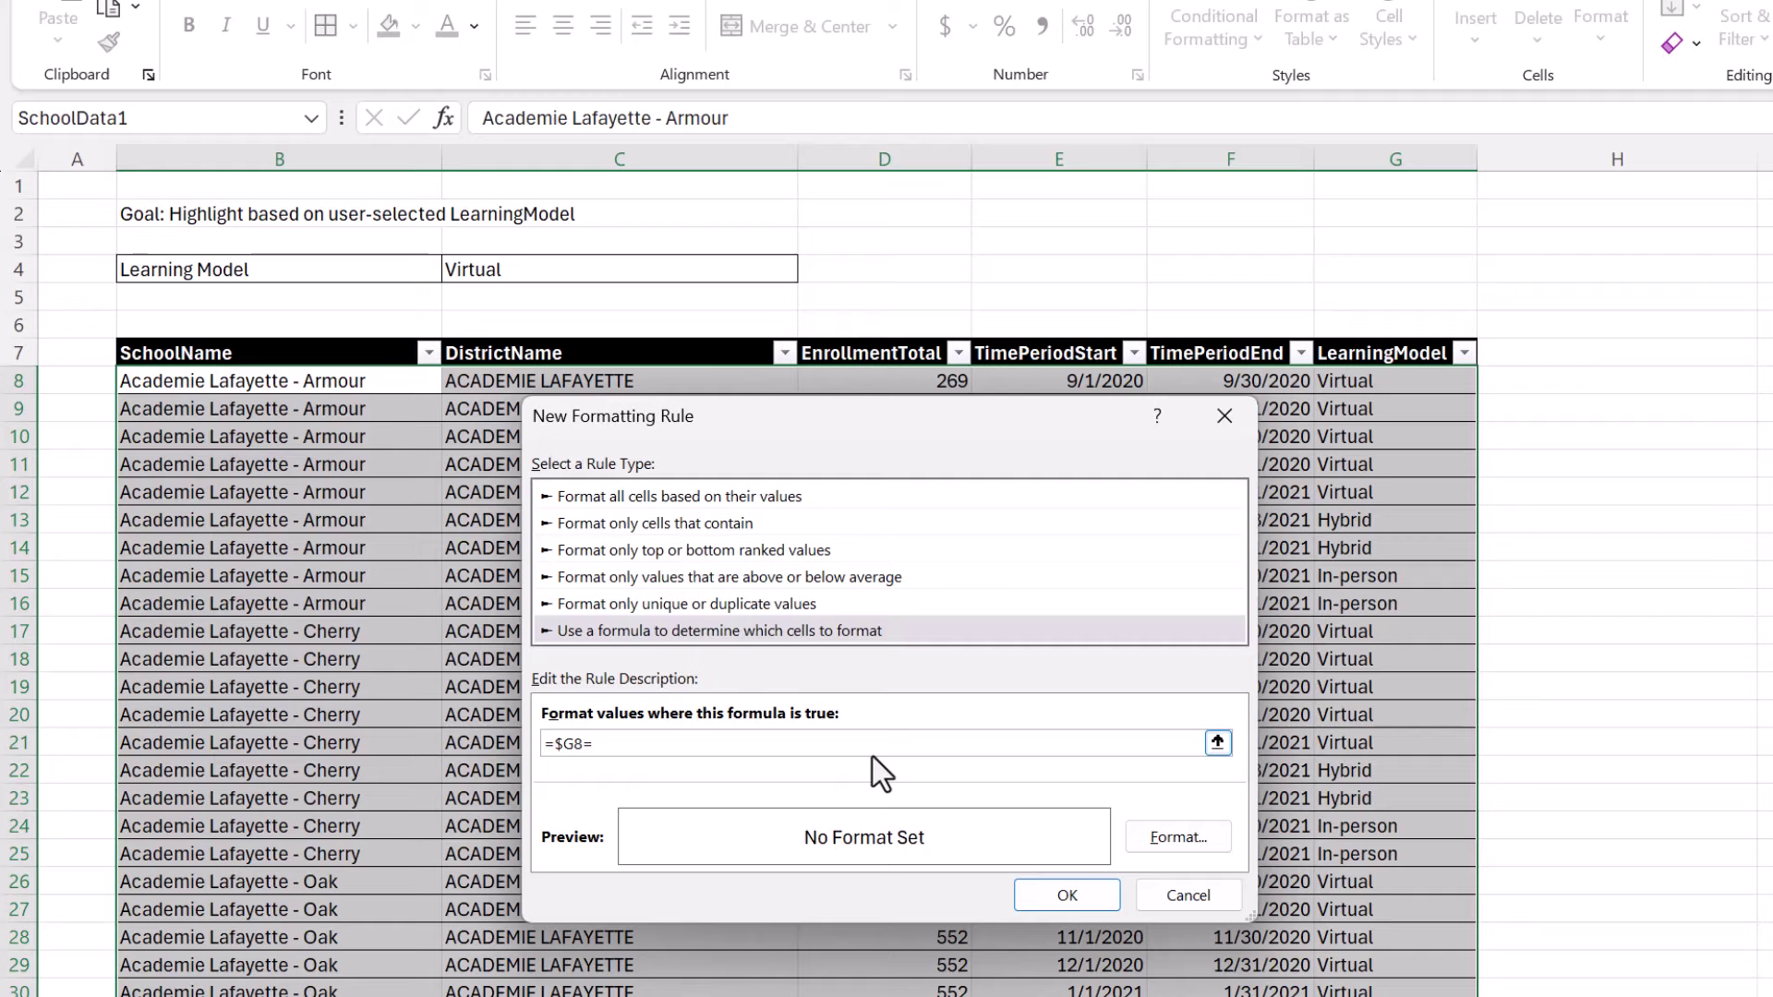
{"action": "left_click", "coordinate": [542, 258]}
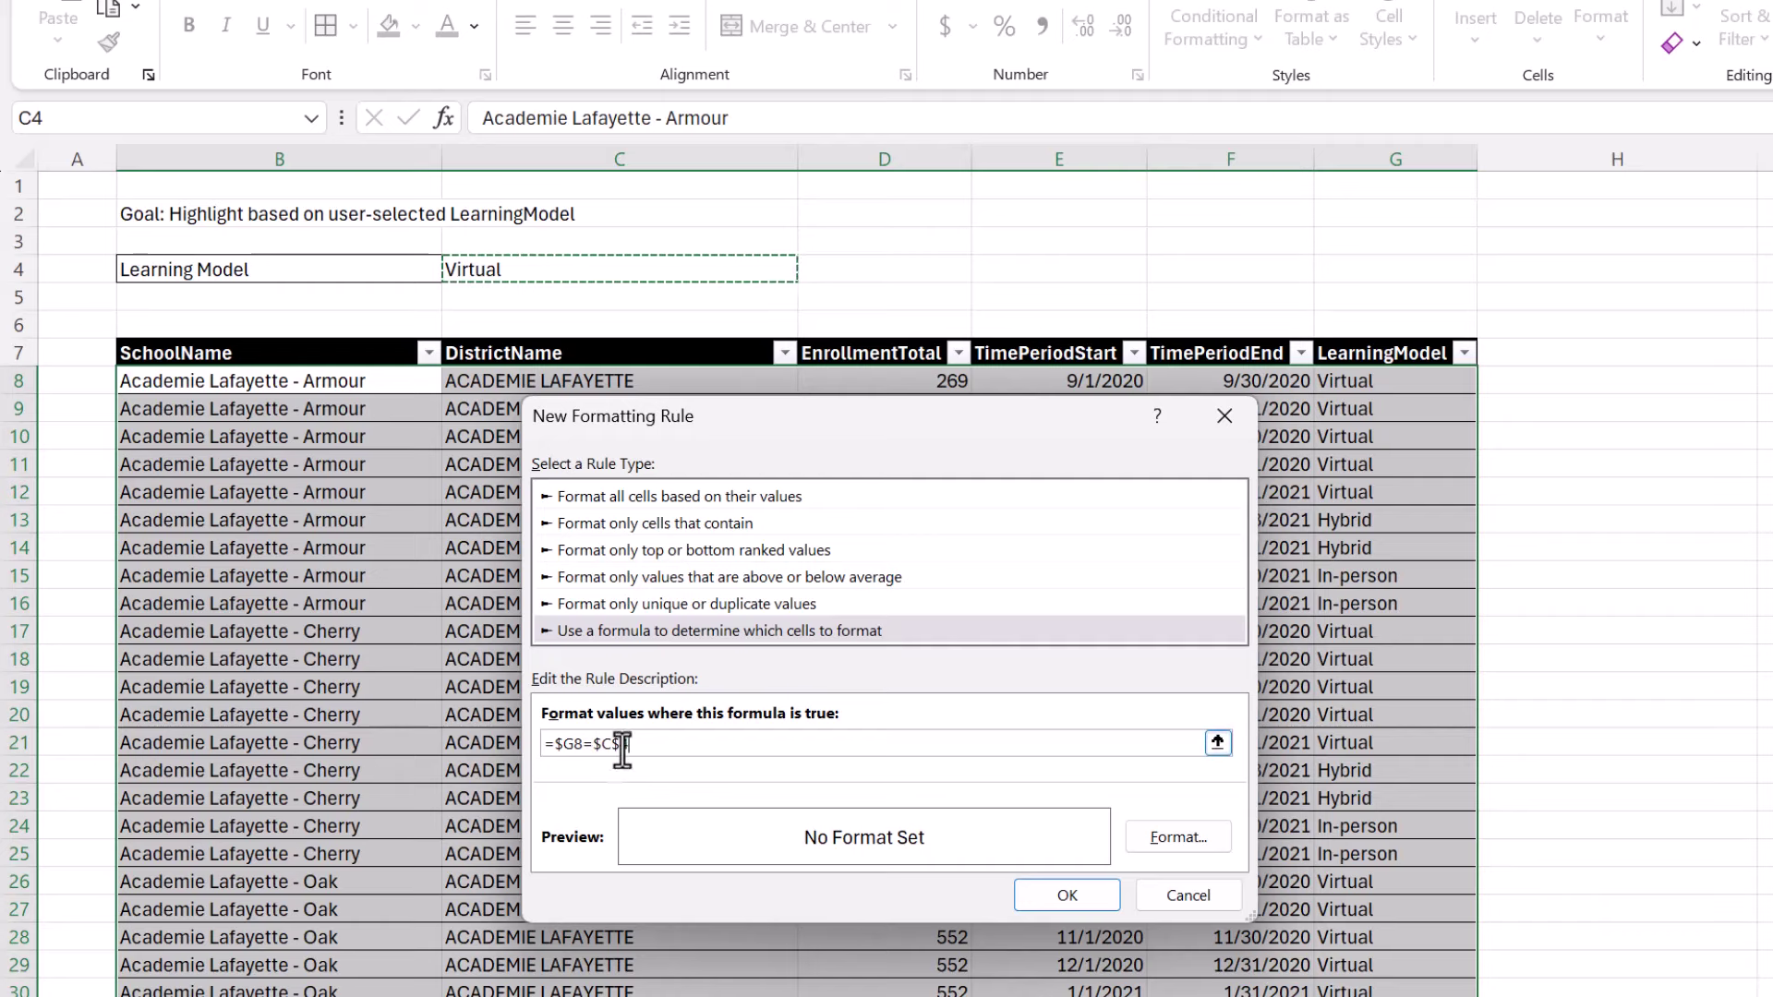
{"action": "left_click", "coordinate": [1179, 836]}
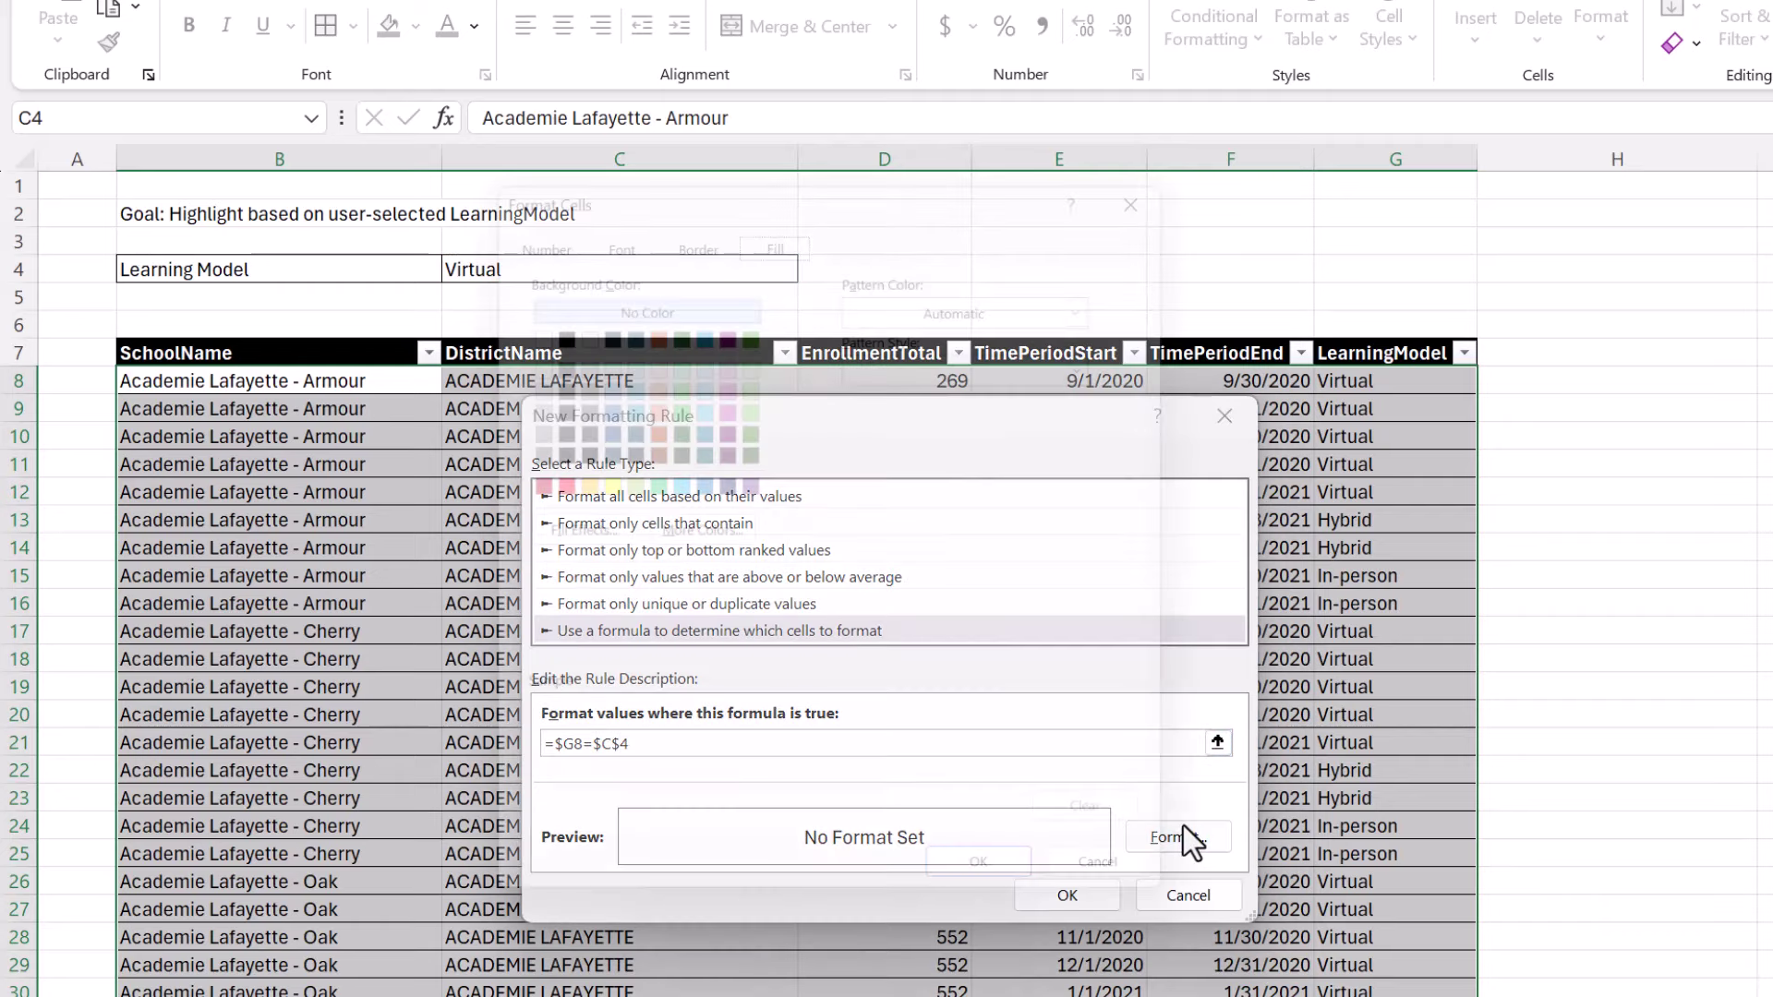
{"action": "left_click", "coordinate": [699, 377]}
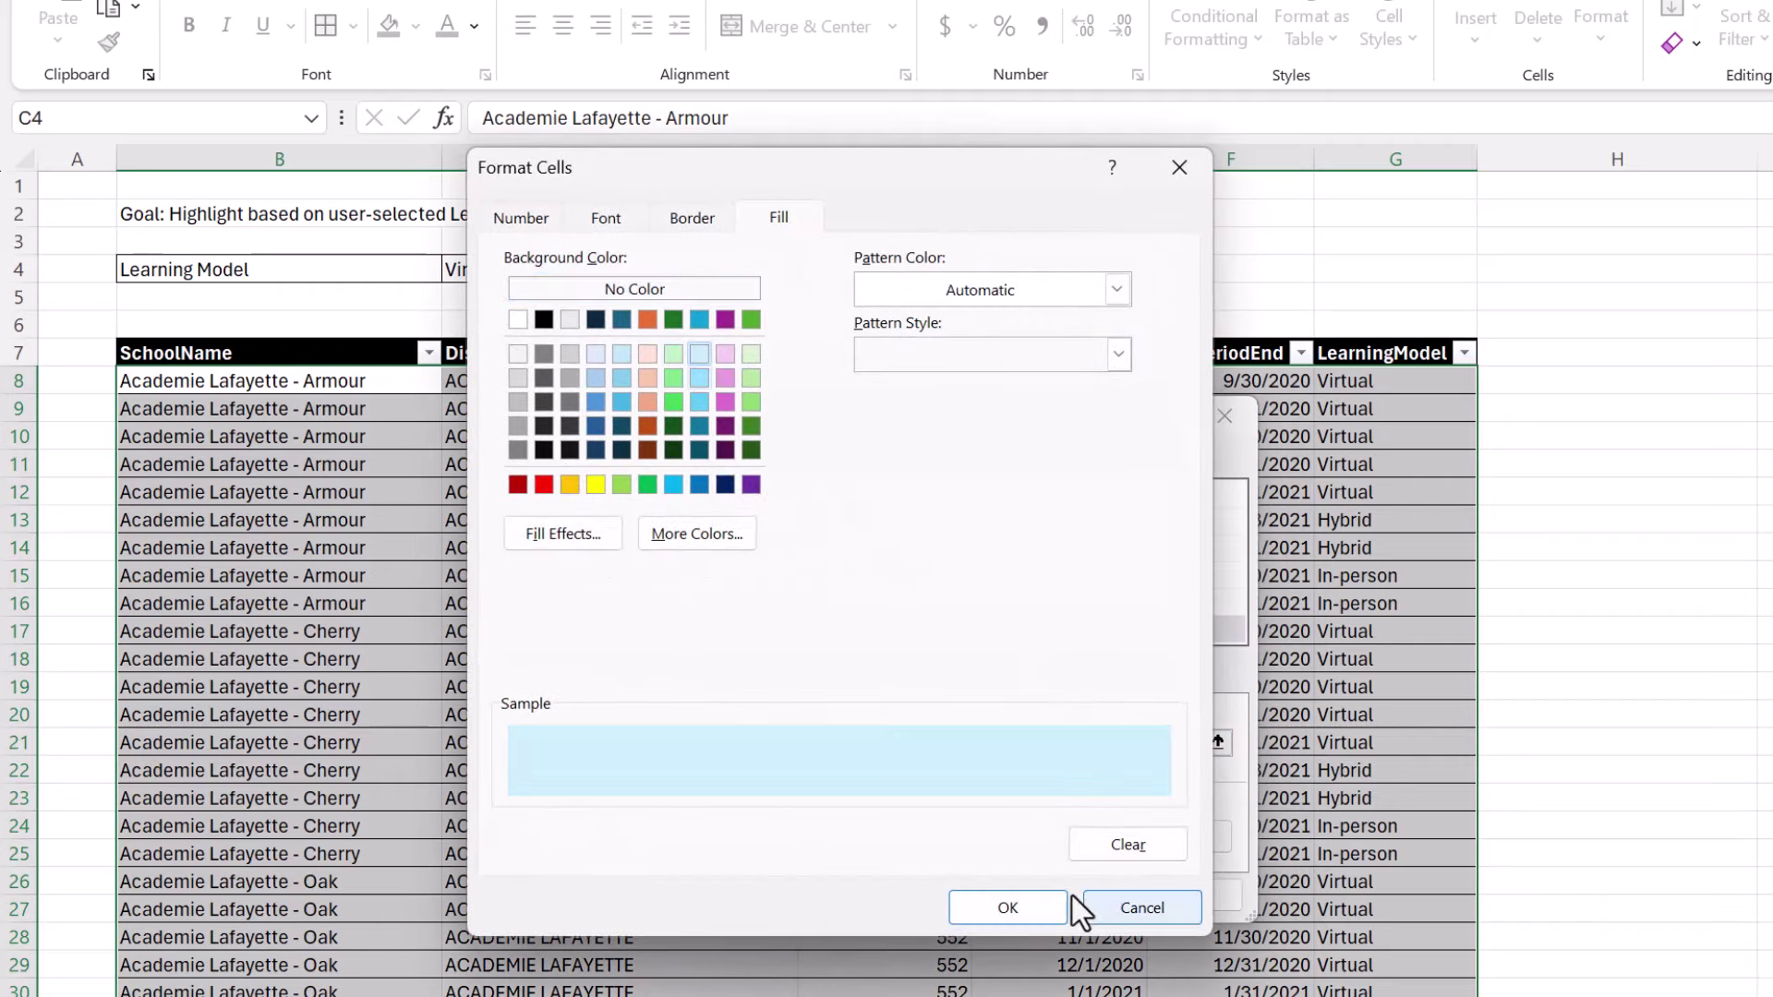
{"action": "left_click", "coordinate": [1008, 907]}
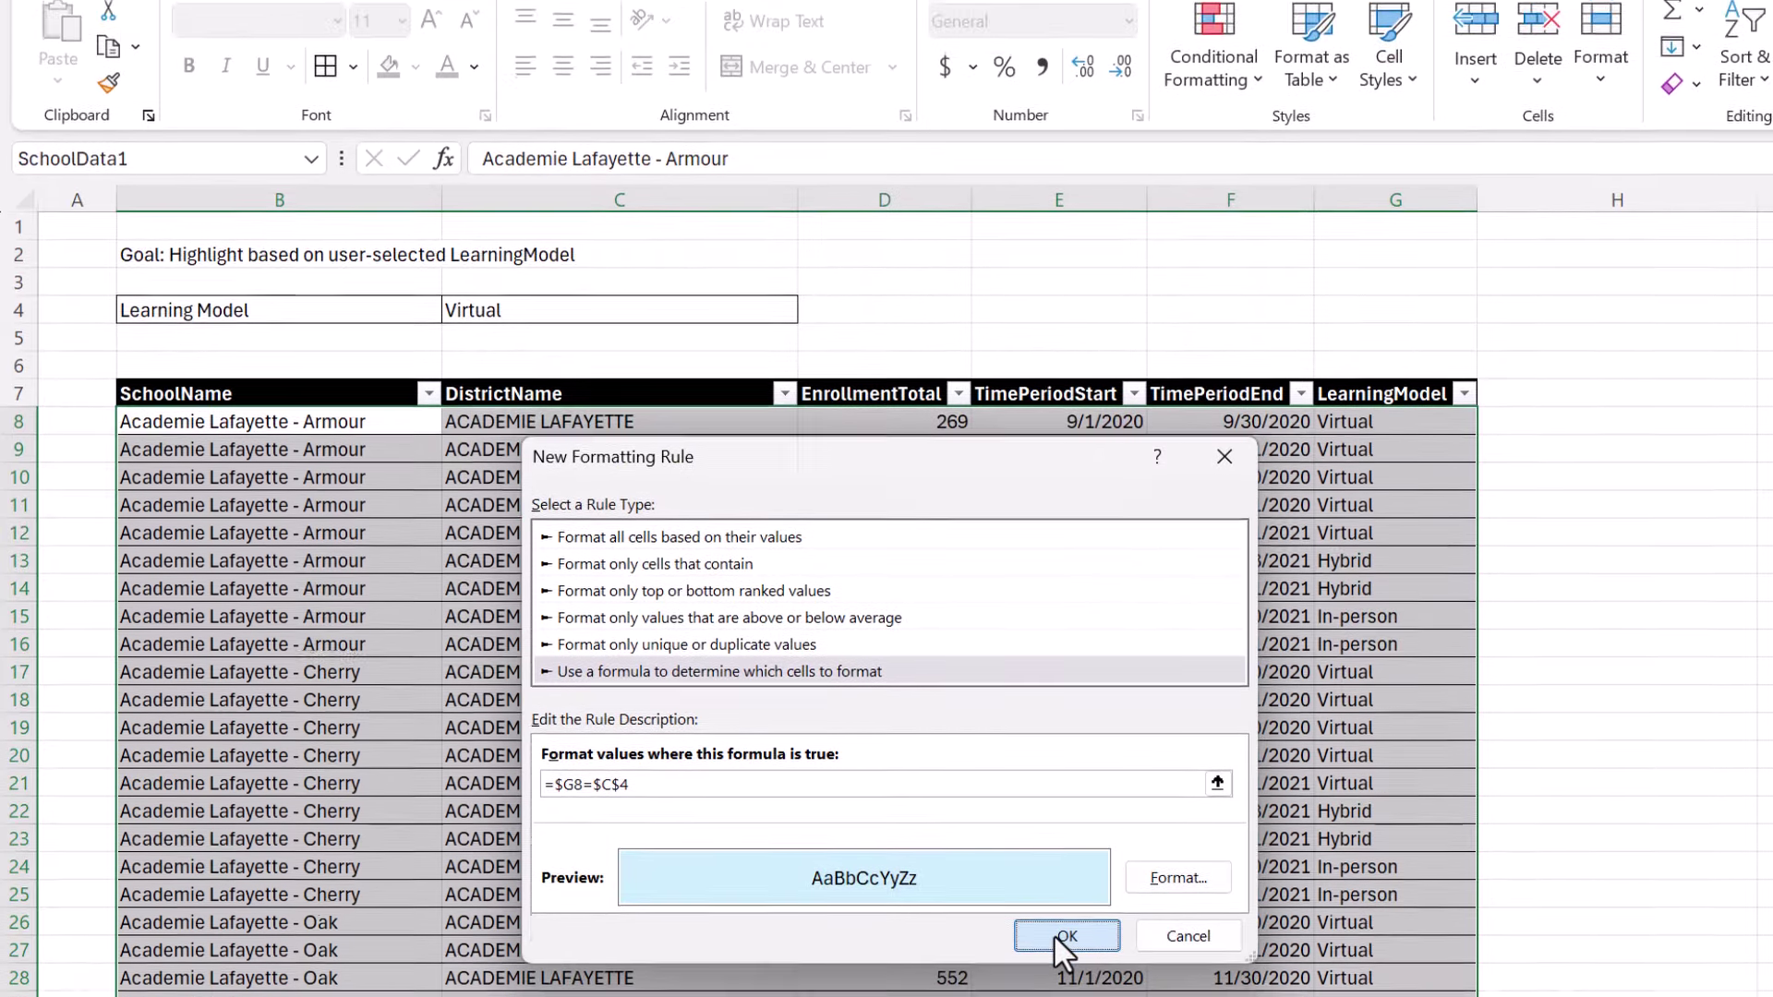
{"action": "left_click", "coordinate": [1057, 895]}
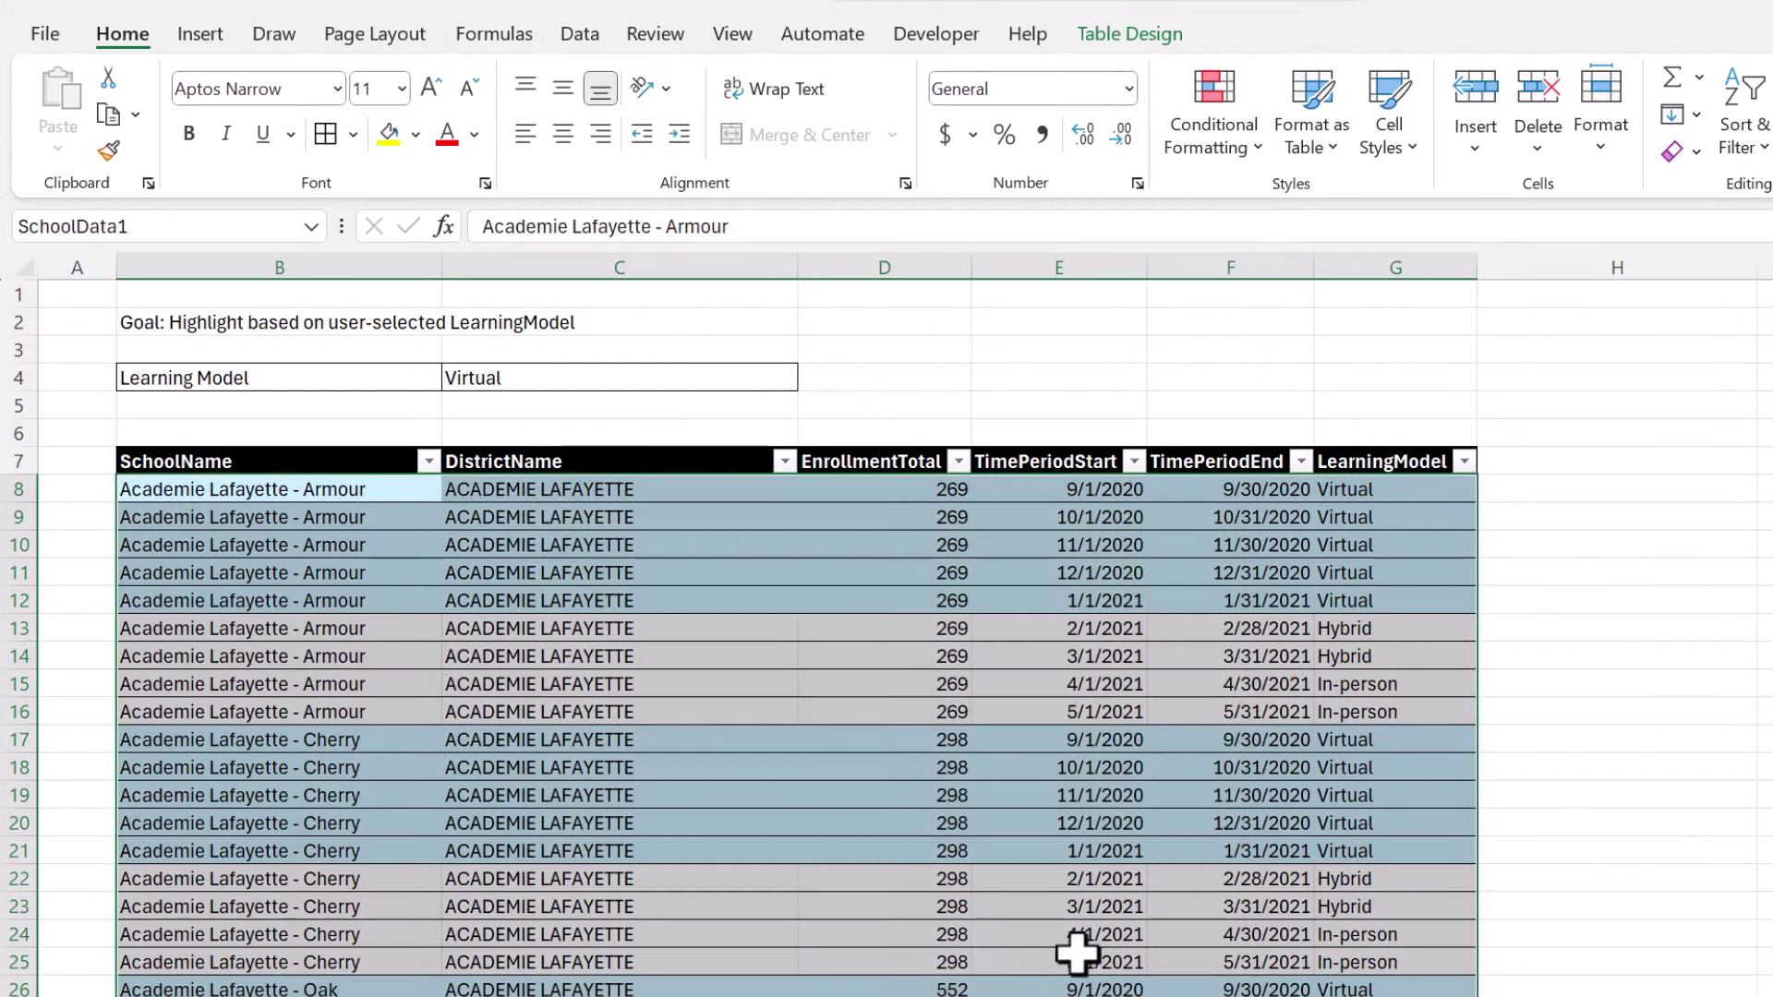
{"action": "left_click", "coordinate": [1219, 617]}
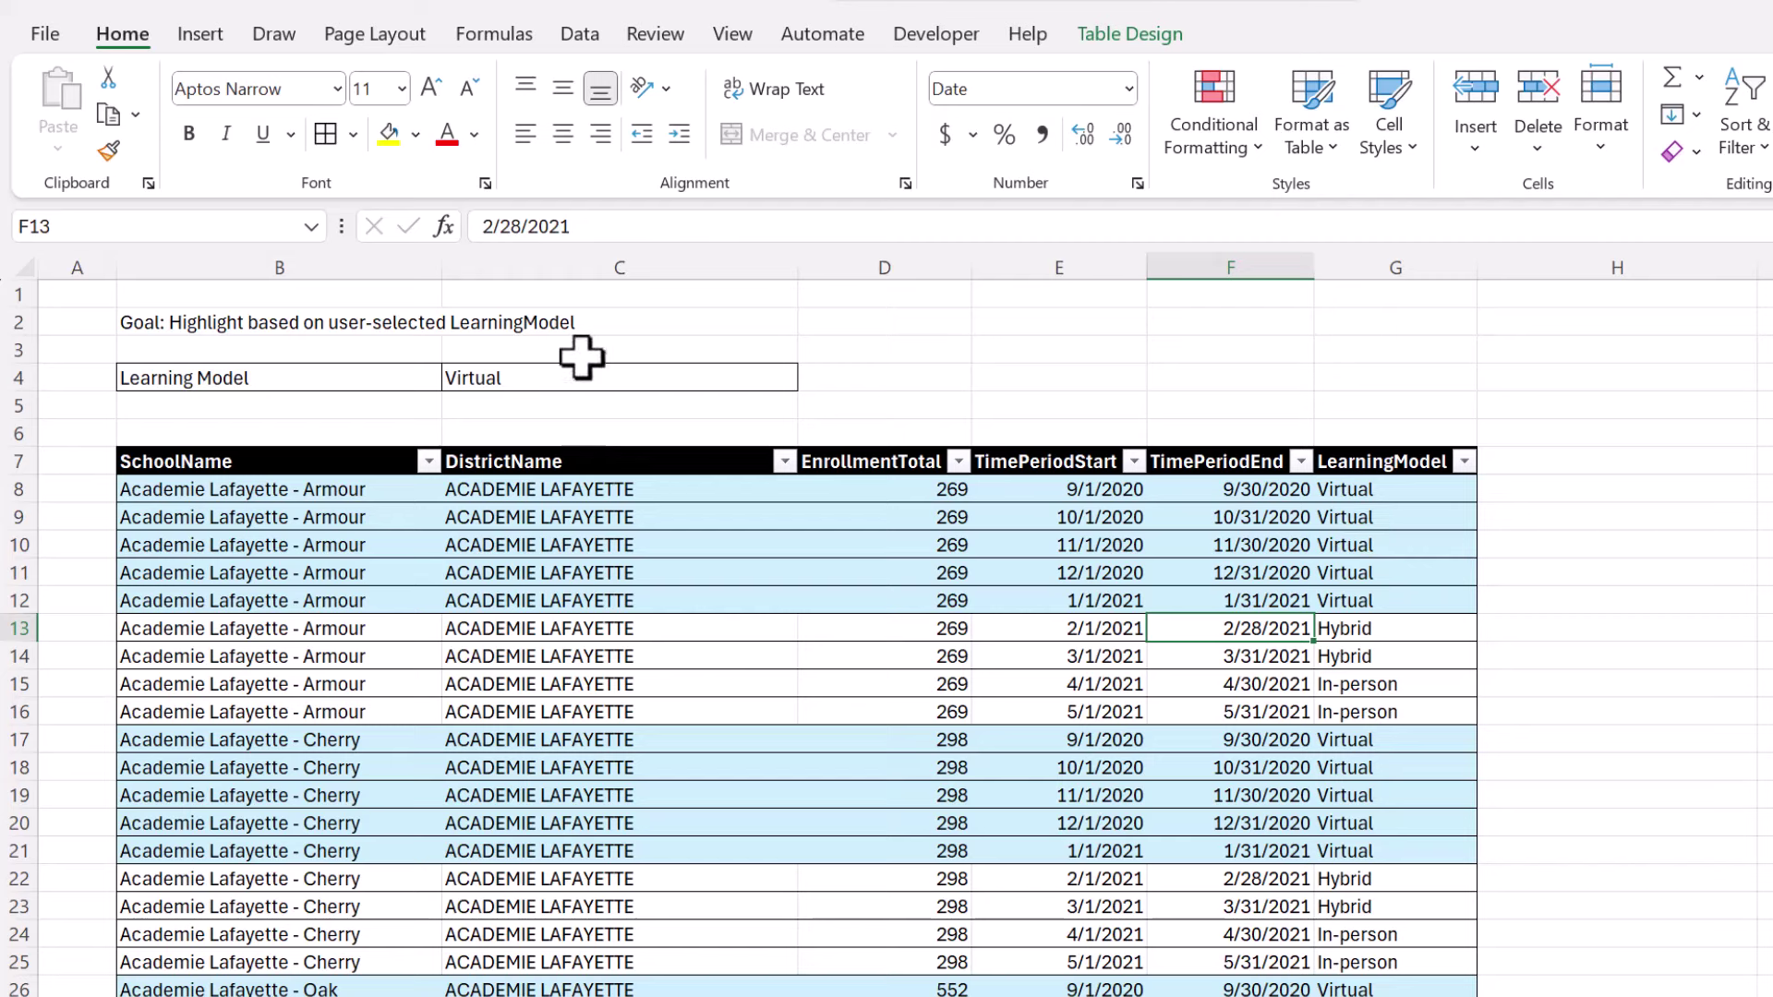
{"action": "left_click", "coordinate": [605, 405]}
{"action": "left_click", "coordinate": [776, 380]}
{"action": "left_click", "coordinate": [811, 378]}
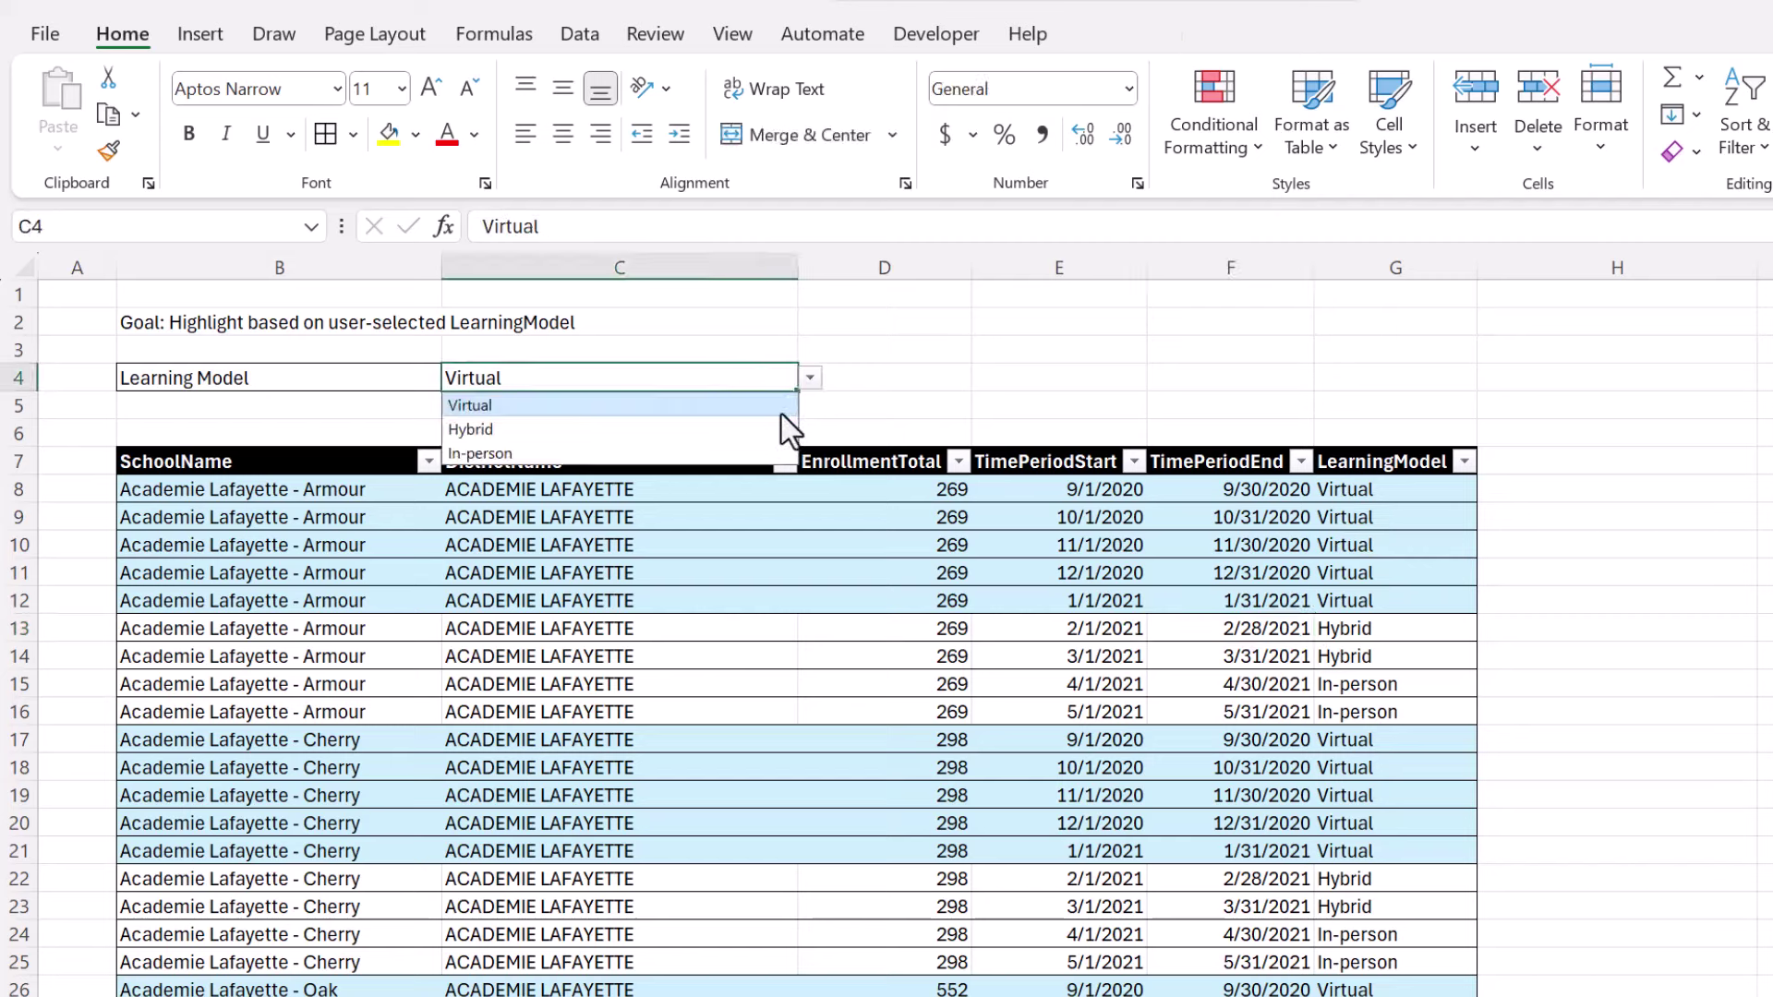
{"action": "left_click", "coordinate": [773, 429]}
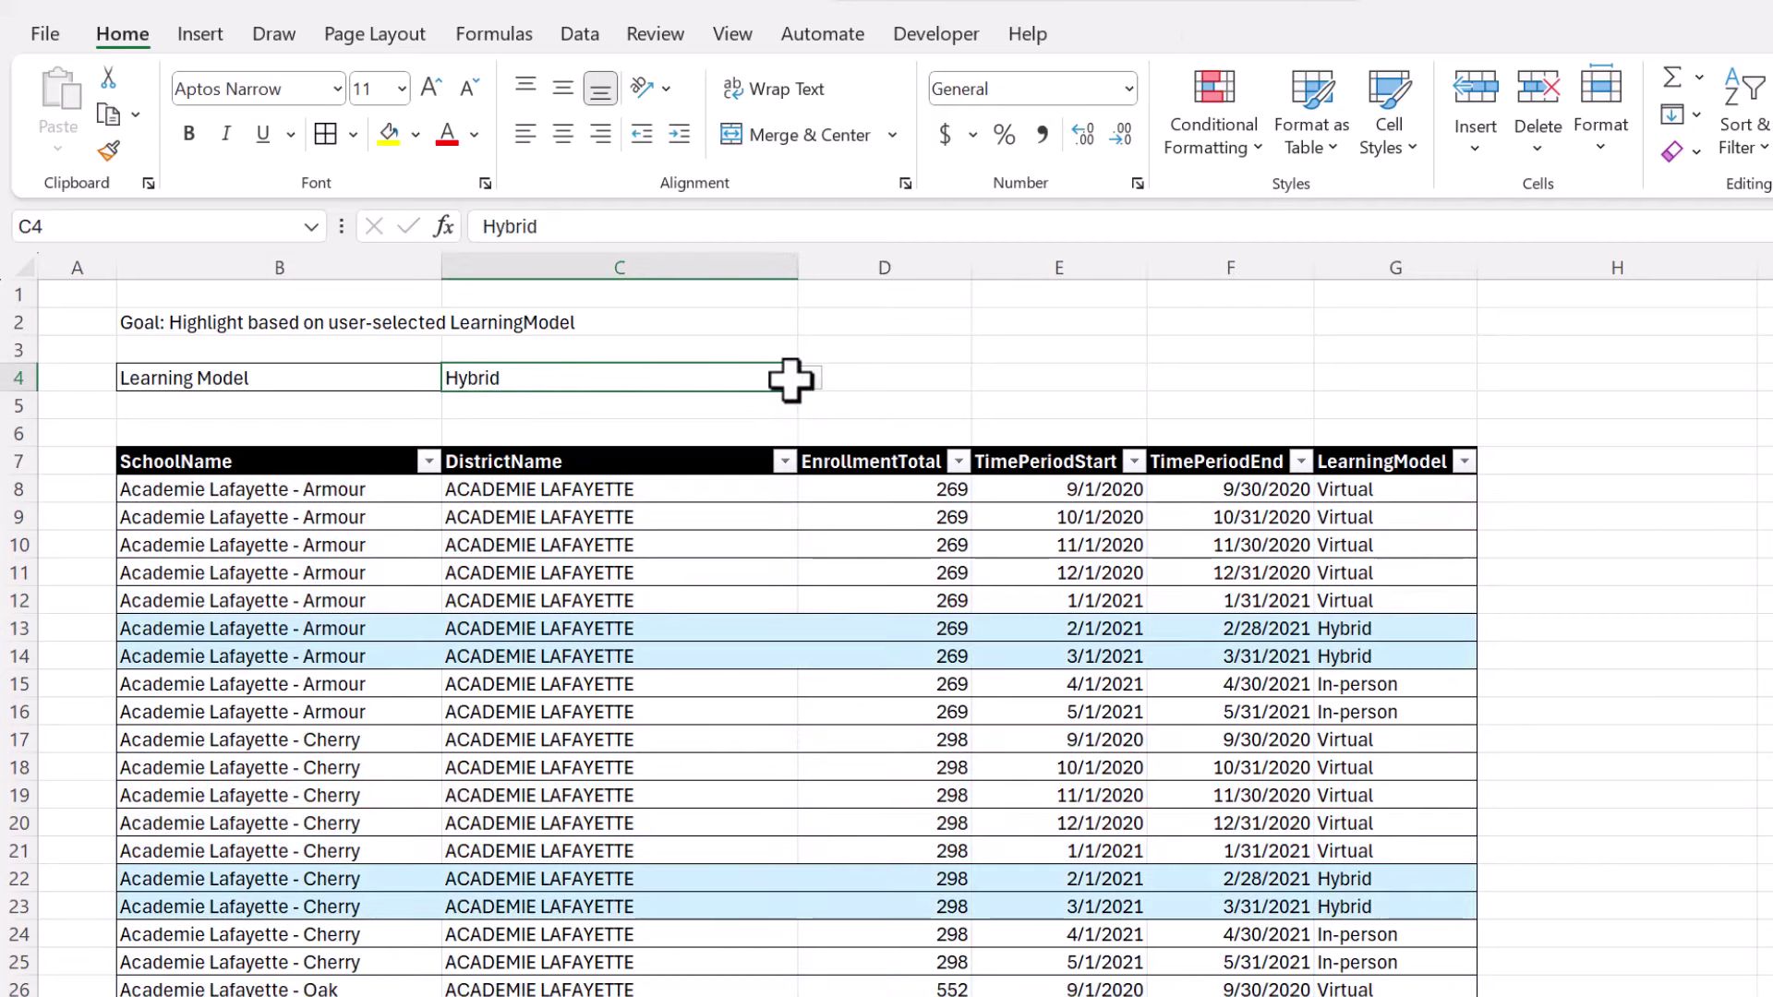
{"action": "left_click", "coordinate": [810, 379]}
{"action": "left_click", "coordinate": [736, 452]}
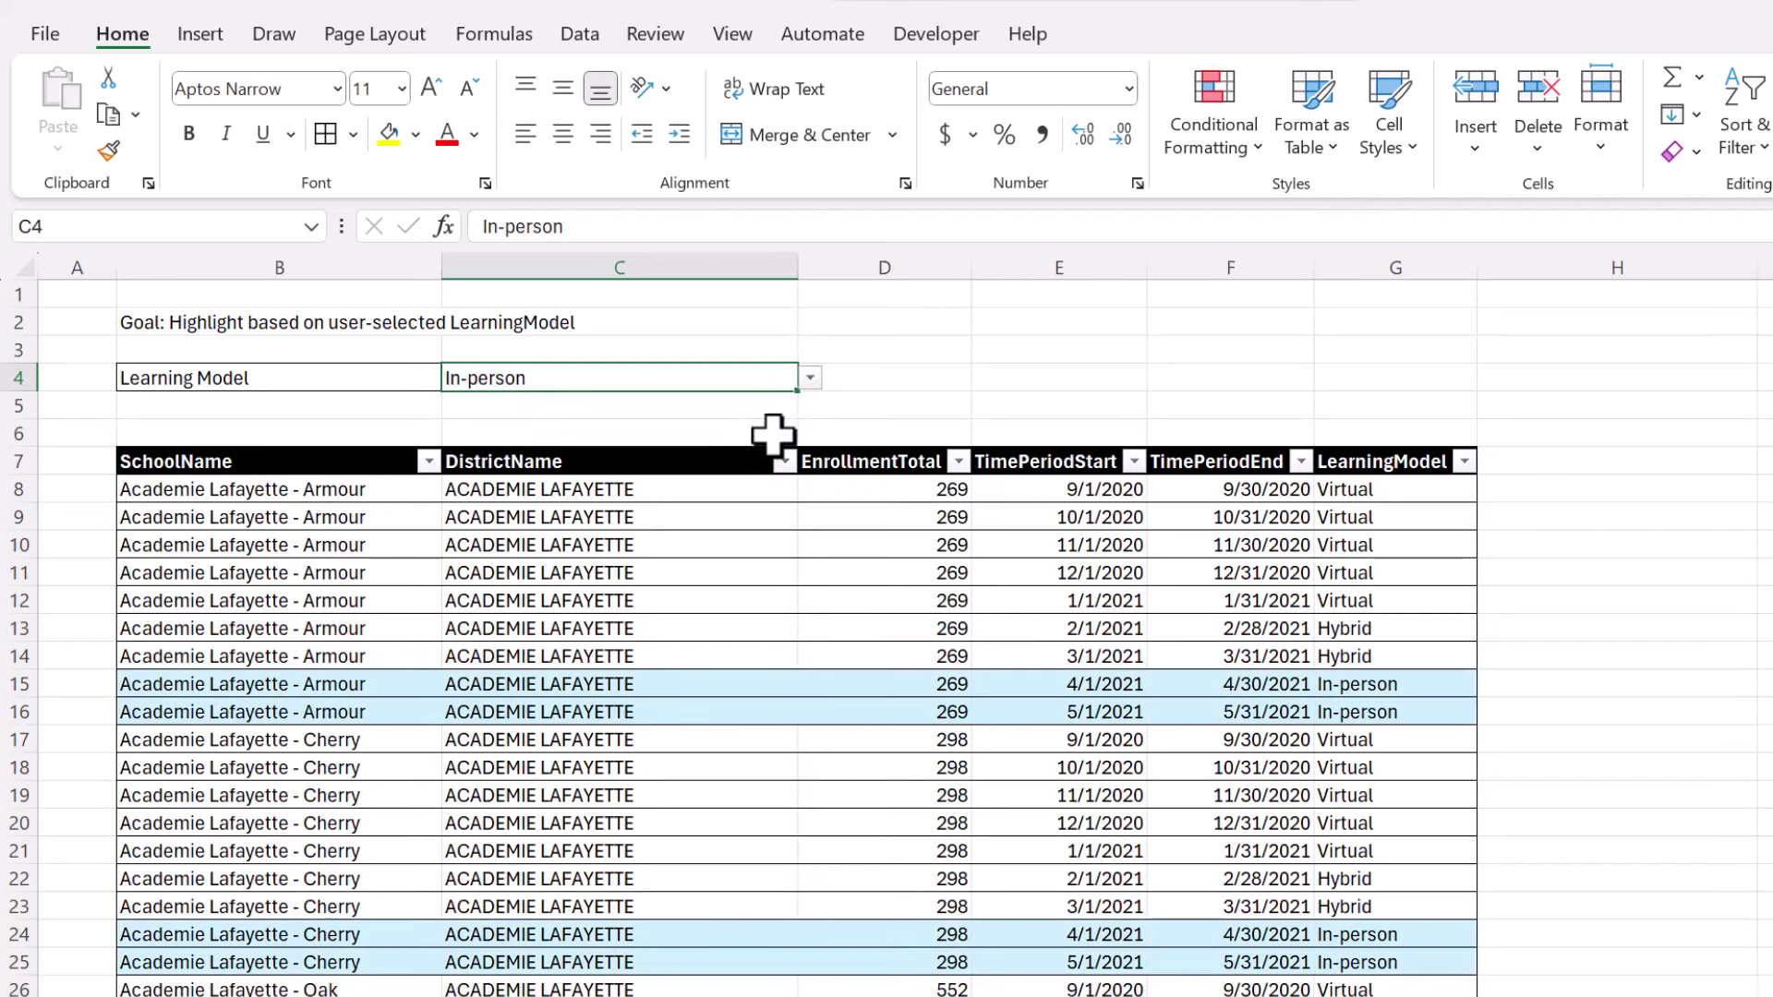
{"action": "left_click", "coordinate": [810, 379]}
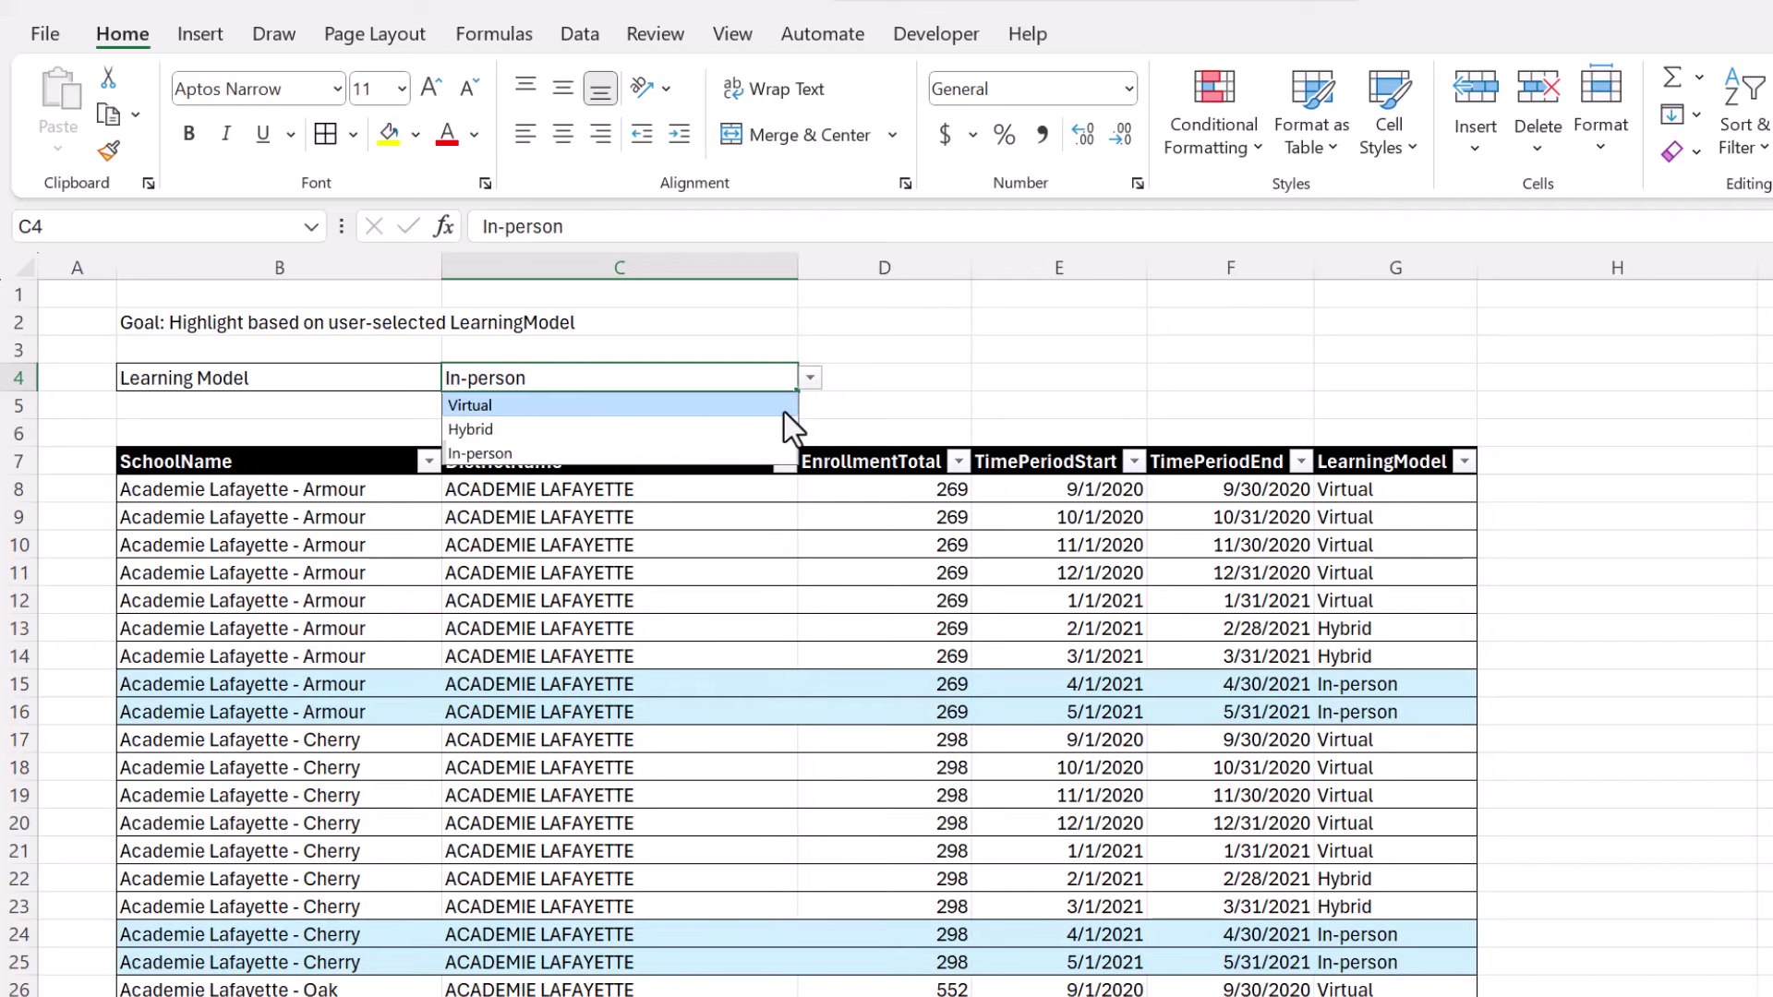
{"action": "left_click", "coordinate": [784, 412]}
{"action": "left_click", "coordinate": [1001, 371]}
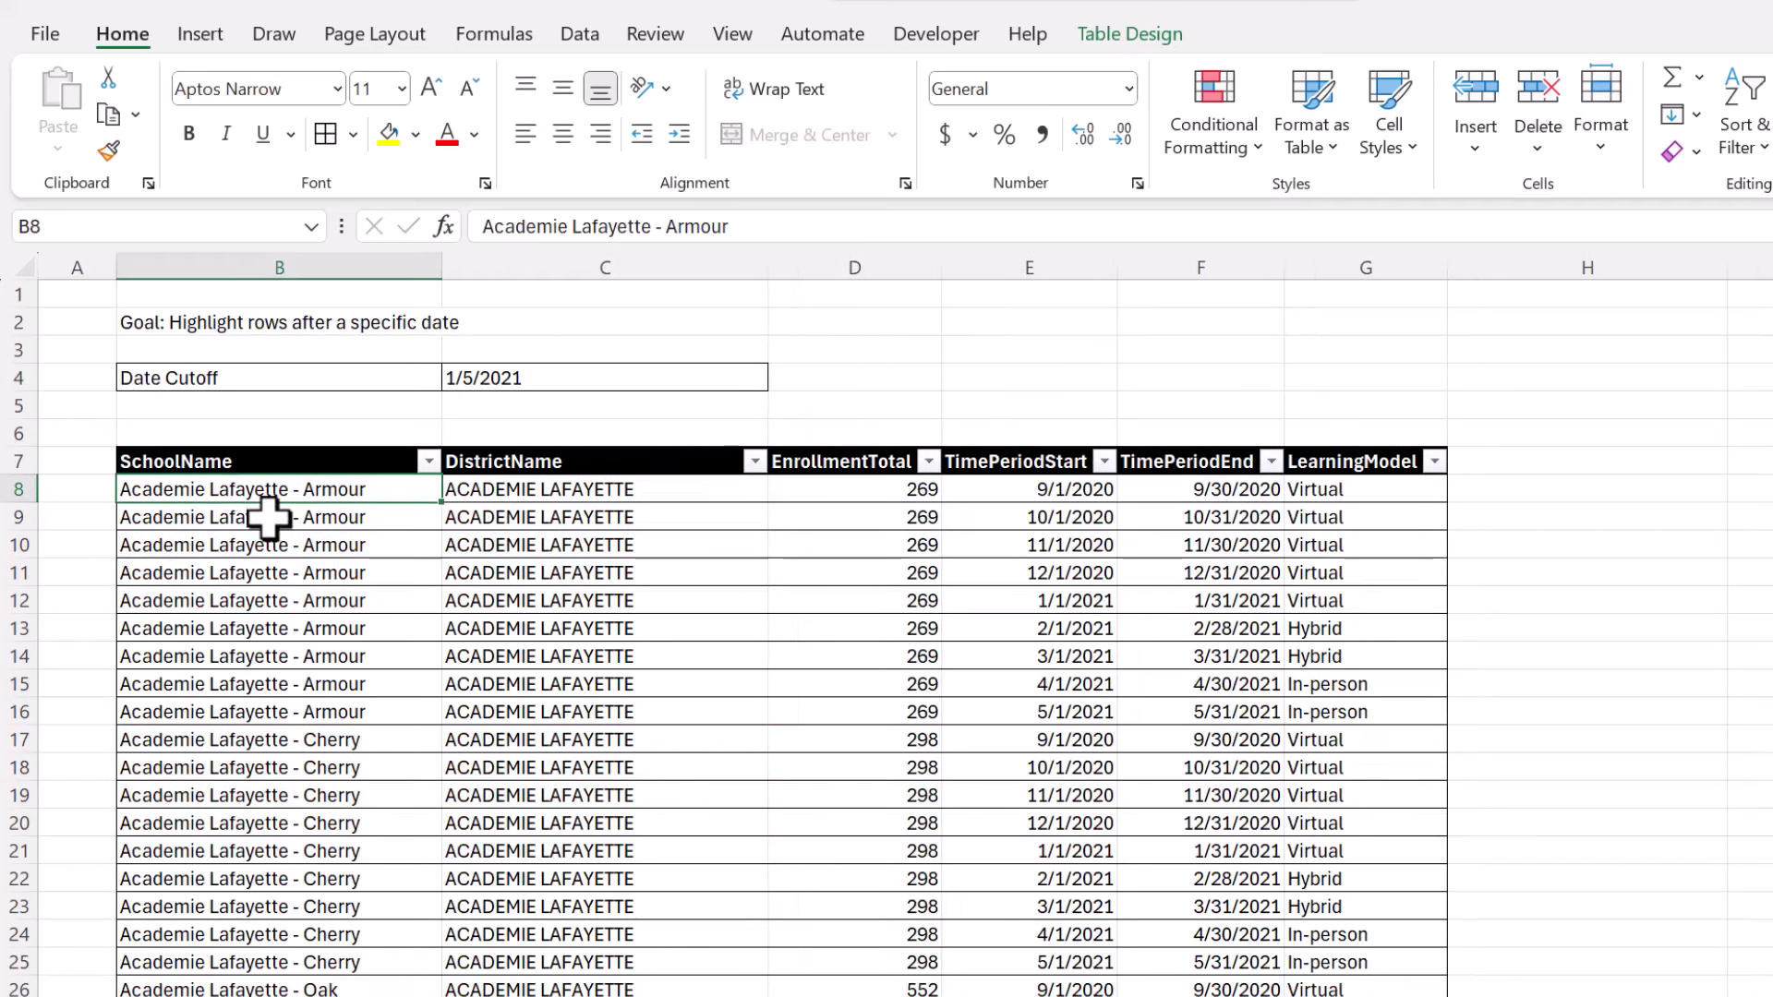
Select all data rows of the SchoolData2 table on the date-cutoff sheet.
{"action": "left_click", "coordinate": [261, 515]}
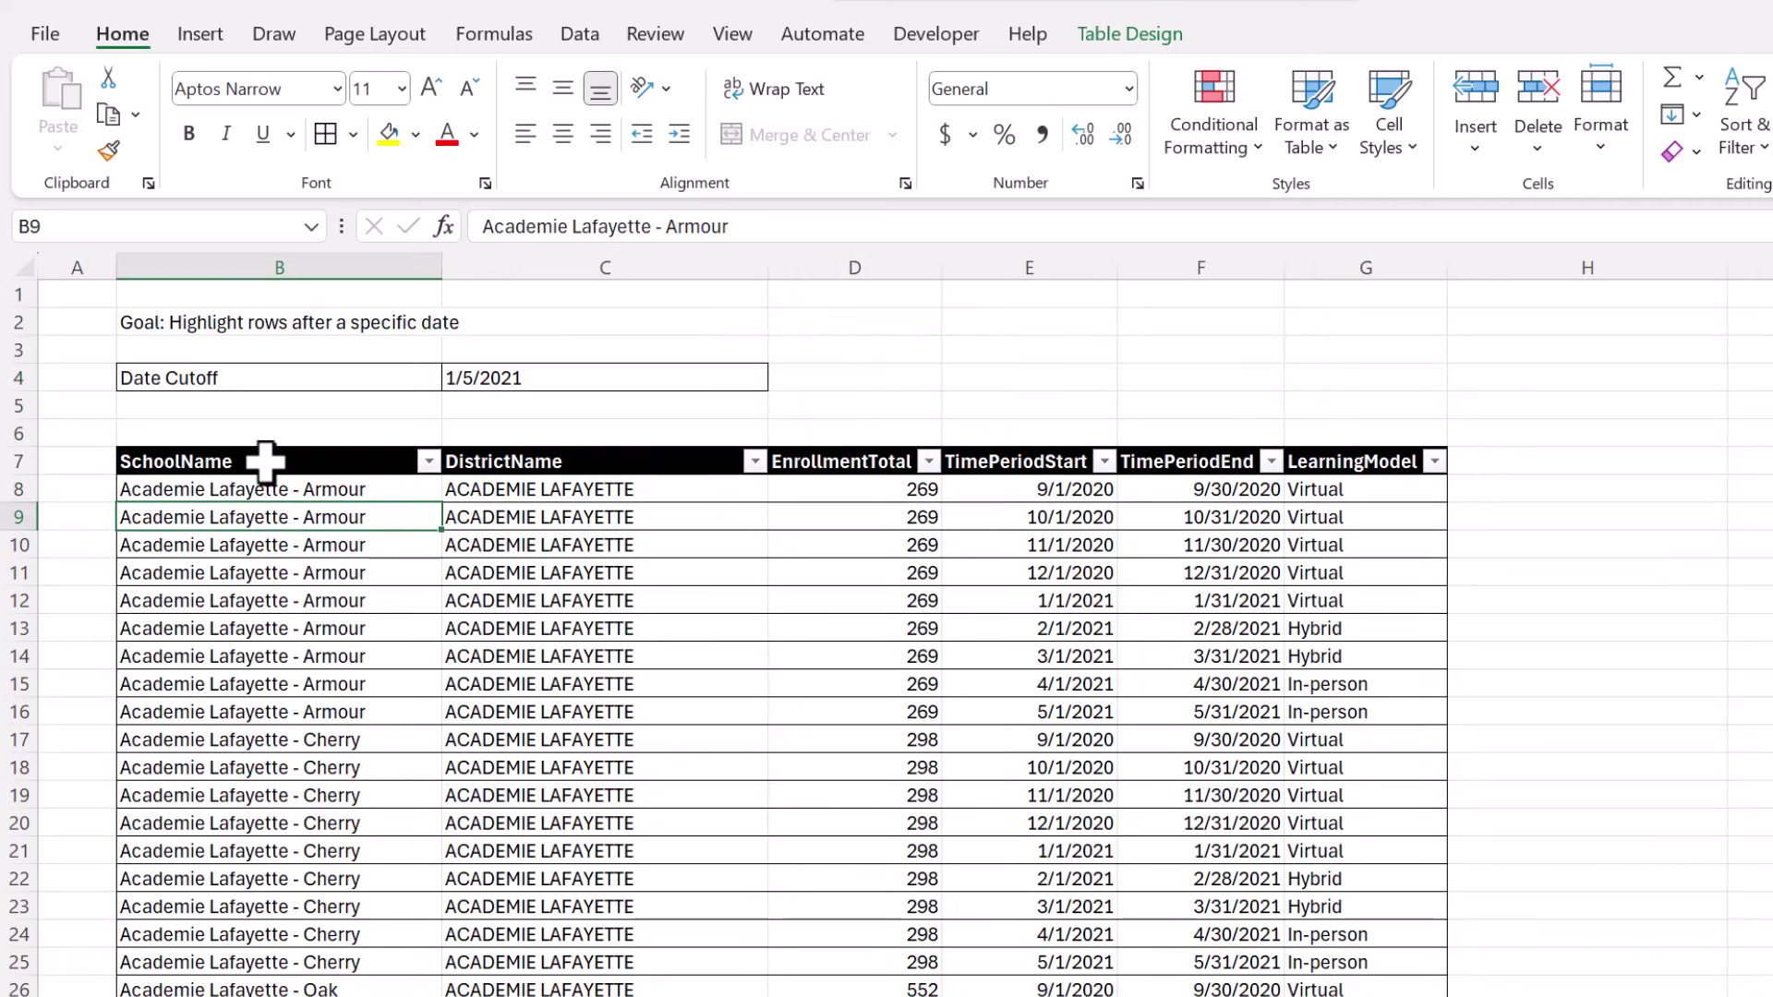
{"action": "left_click_drag", "start_coordinate": [266, 450], "coordinate": [1385, 483]}
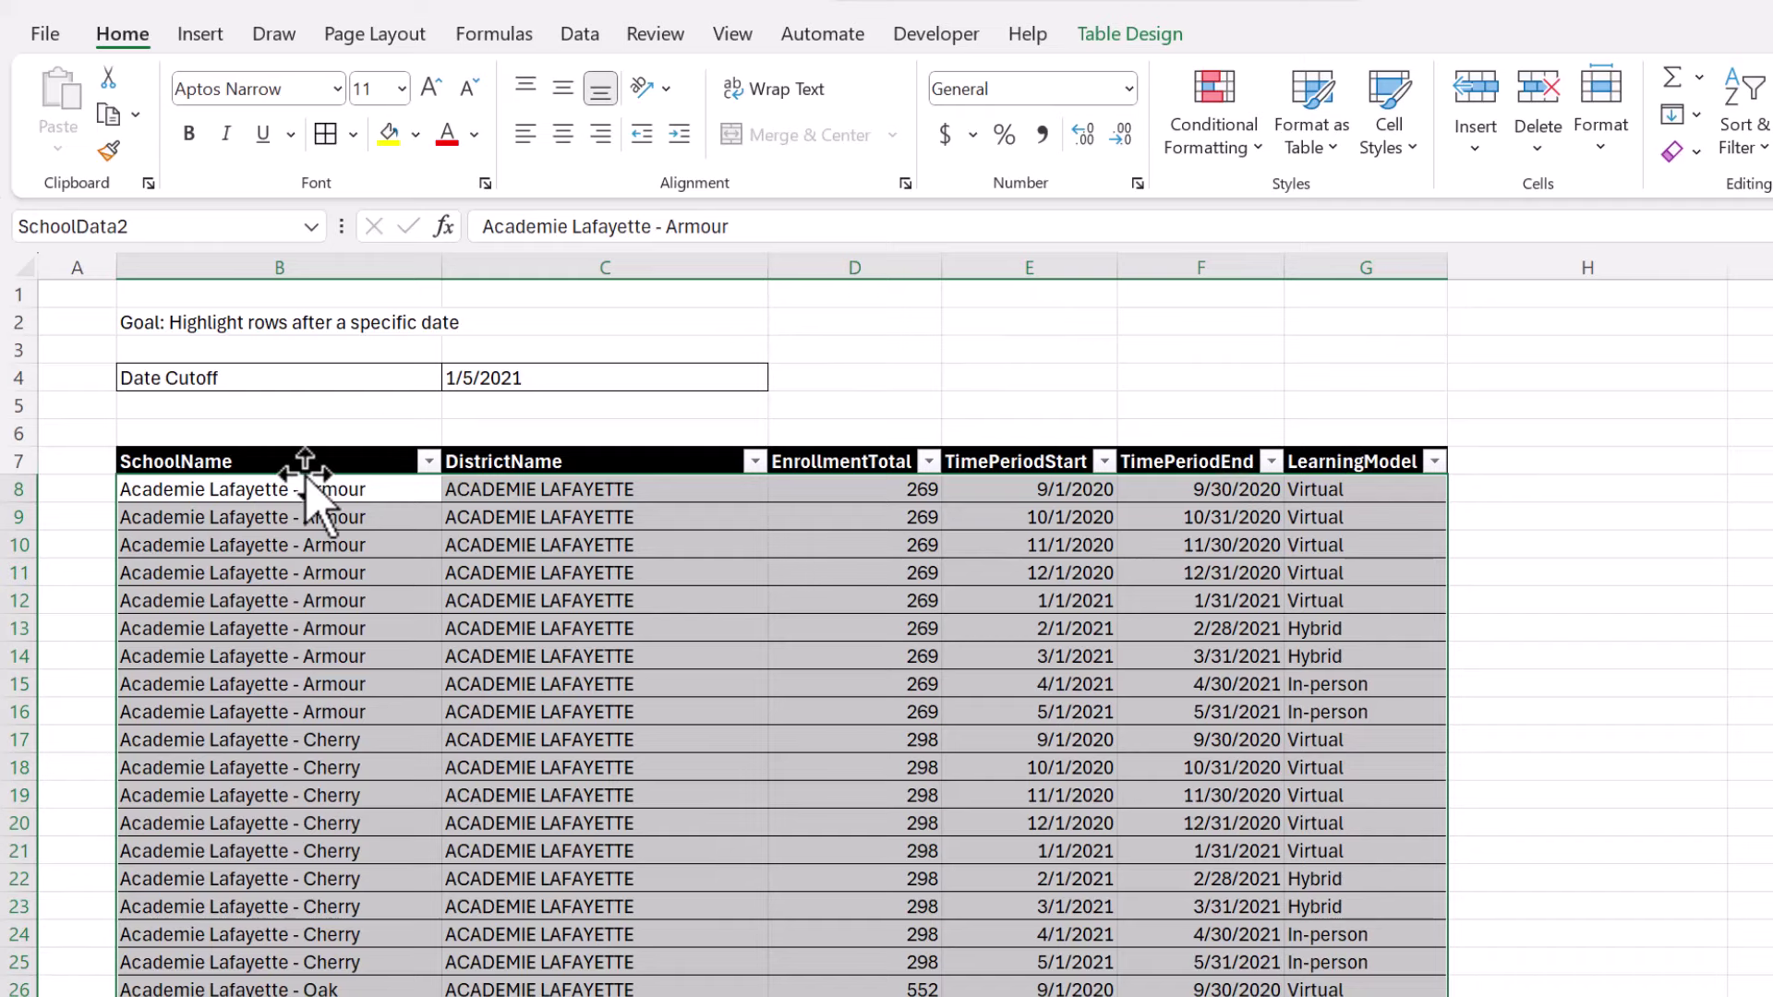
Add a formula rule =$E8>$C$4 with a light green fill to the selected table rows.
{"action": "left_click", "coordinate": [1215, 152]}
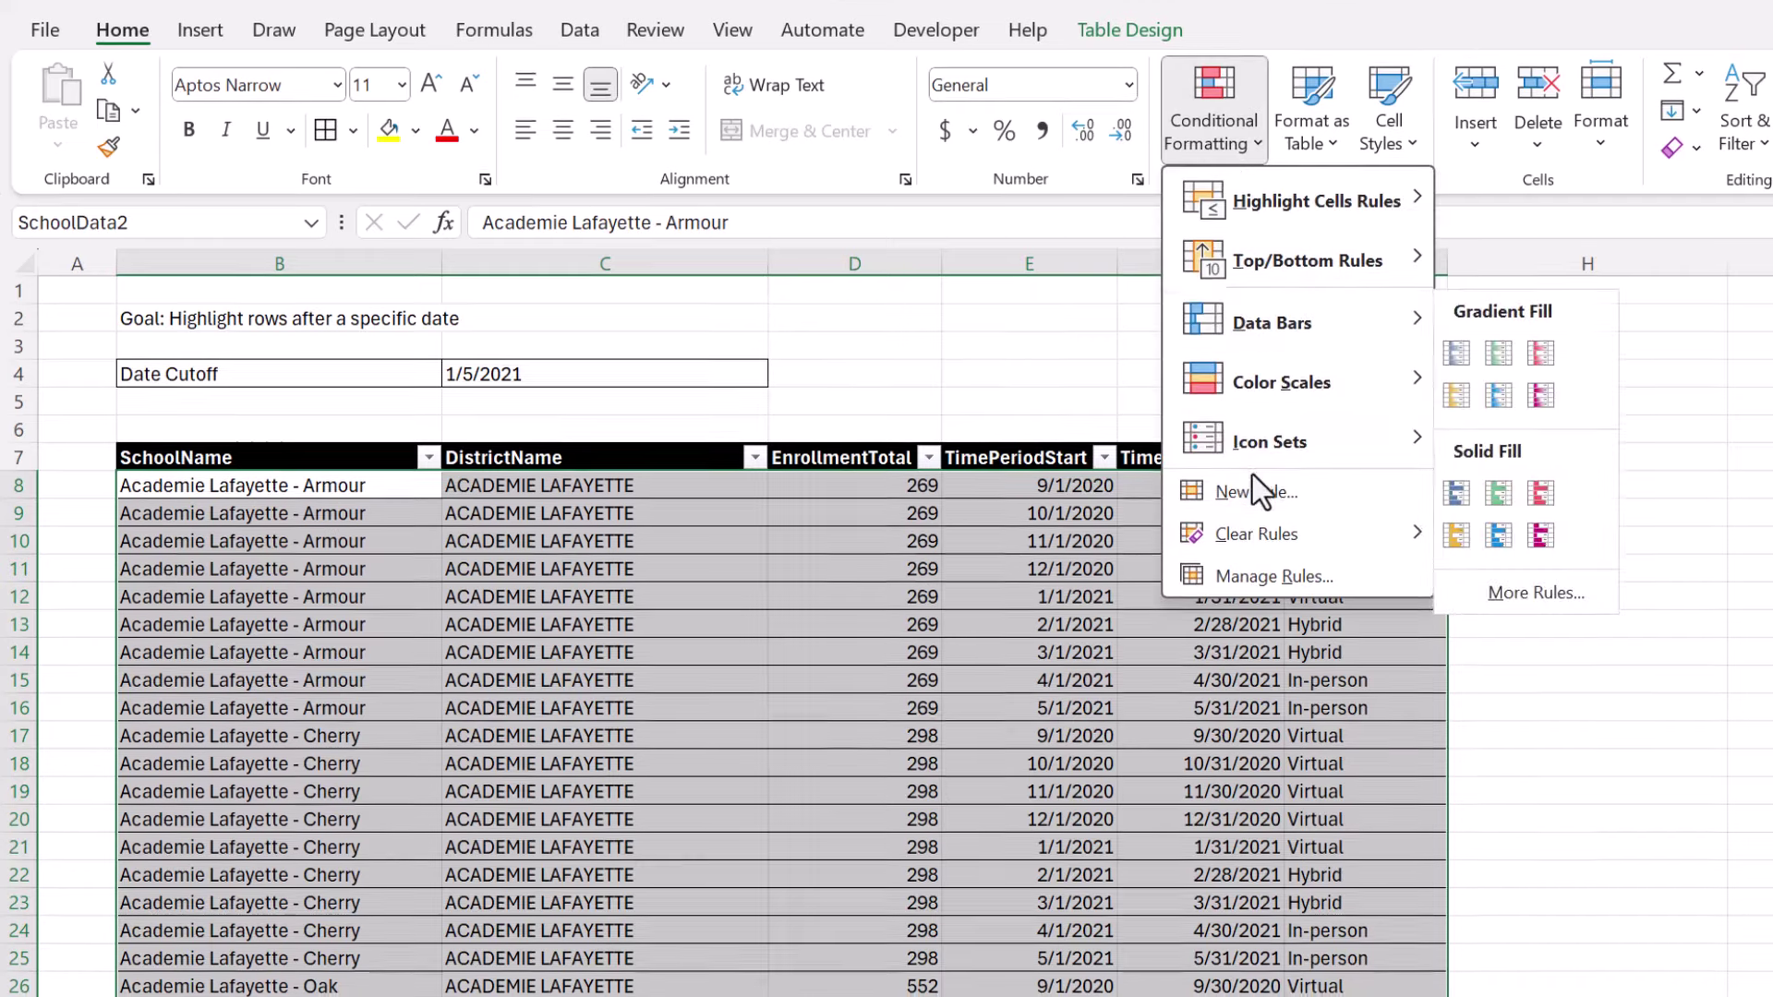
{"action": "left_click", "coordinate": [1250, 490]}
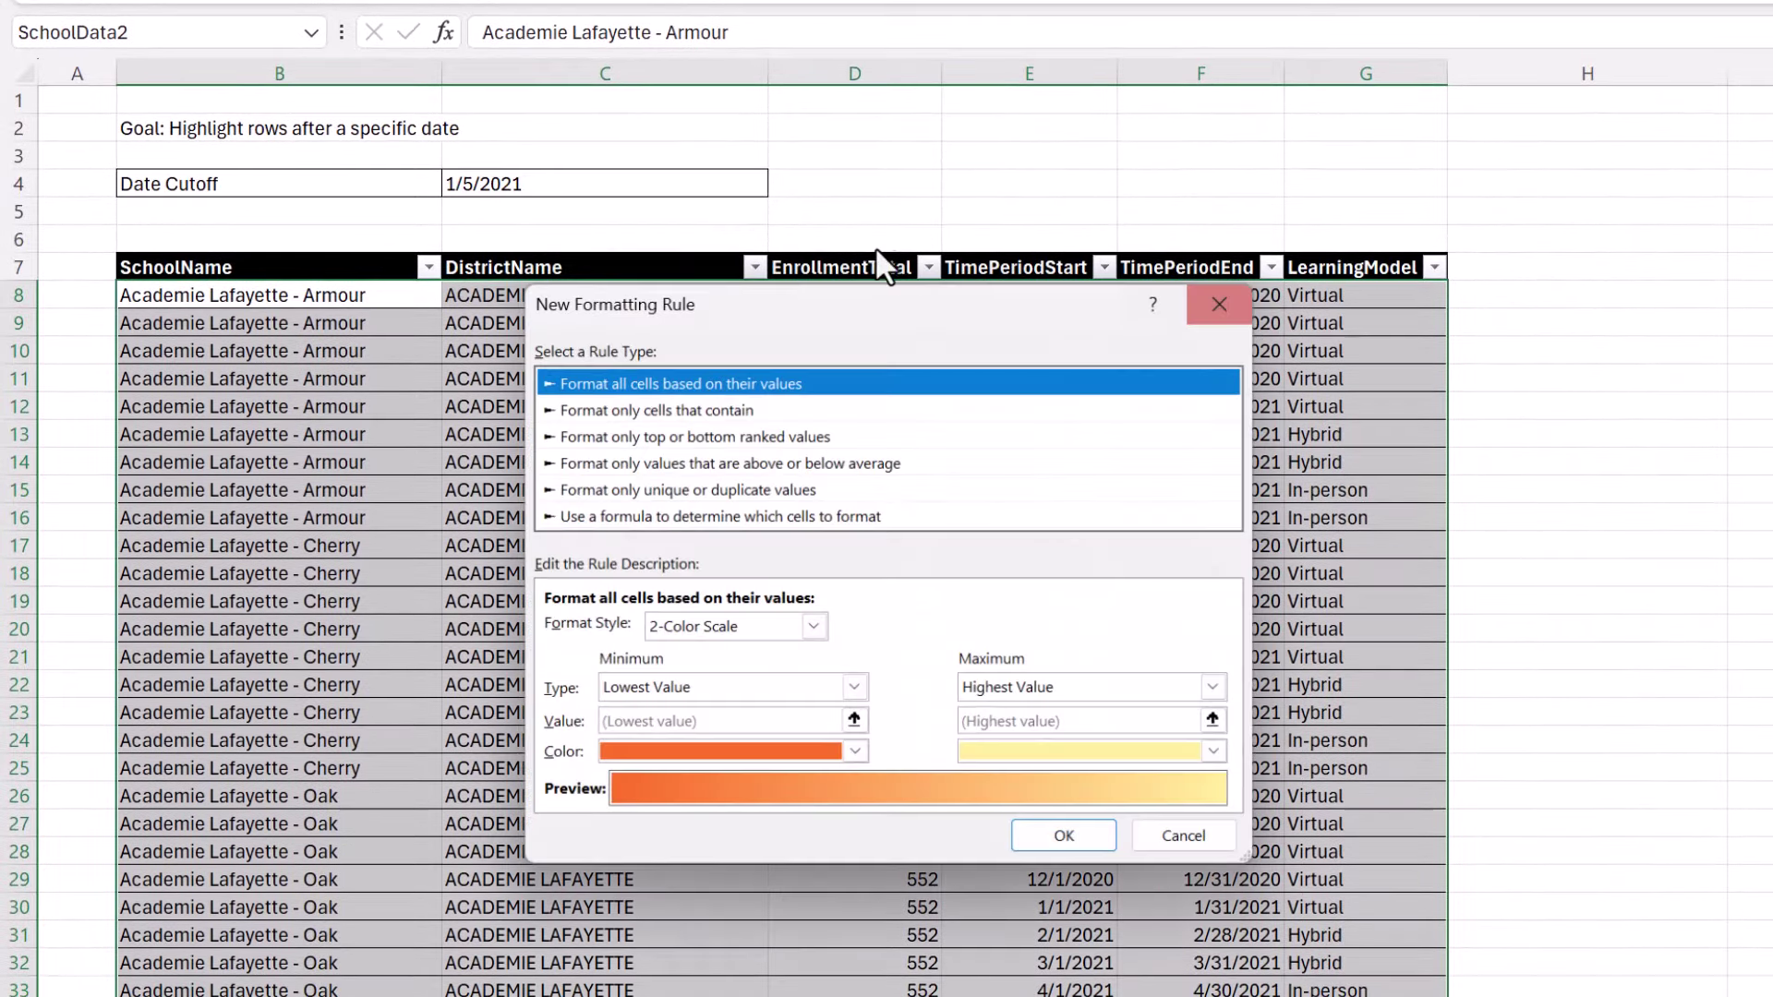
{"action": "left_click", "coordinate": [663, 576]}
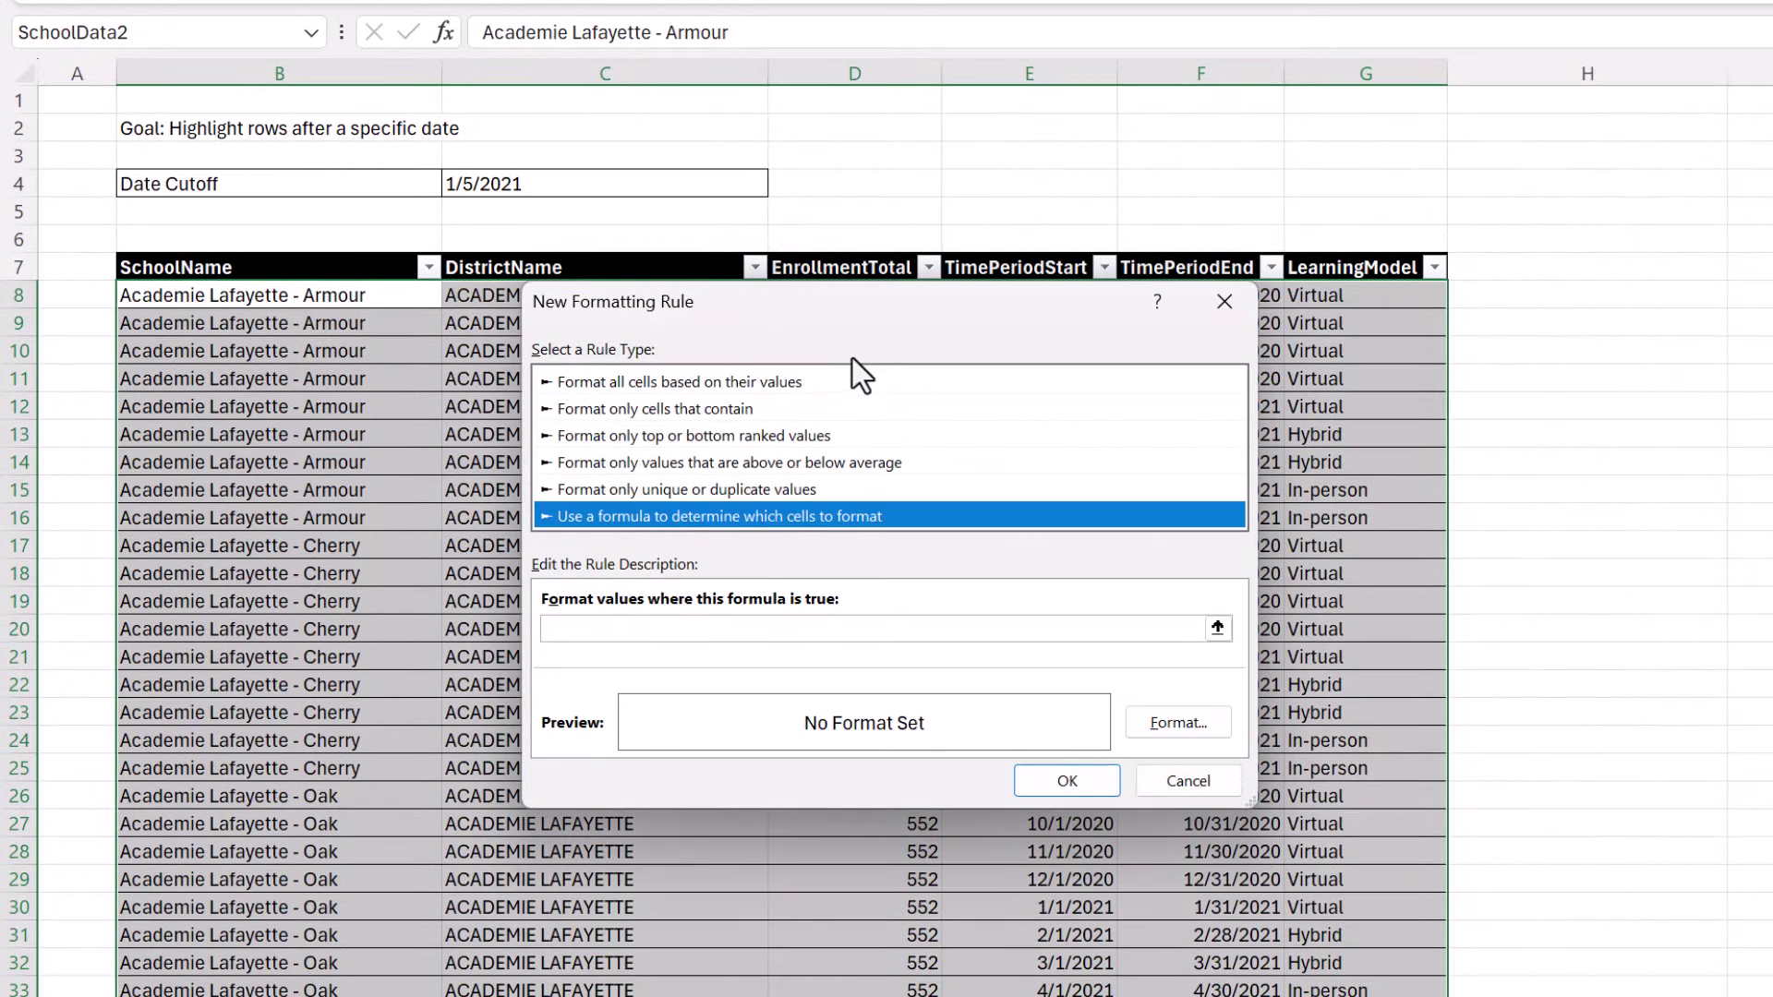
{"action": "left_click_drag", "start_coordinate": [840, 308], "coordinate": [838, 409]}
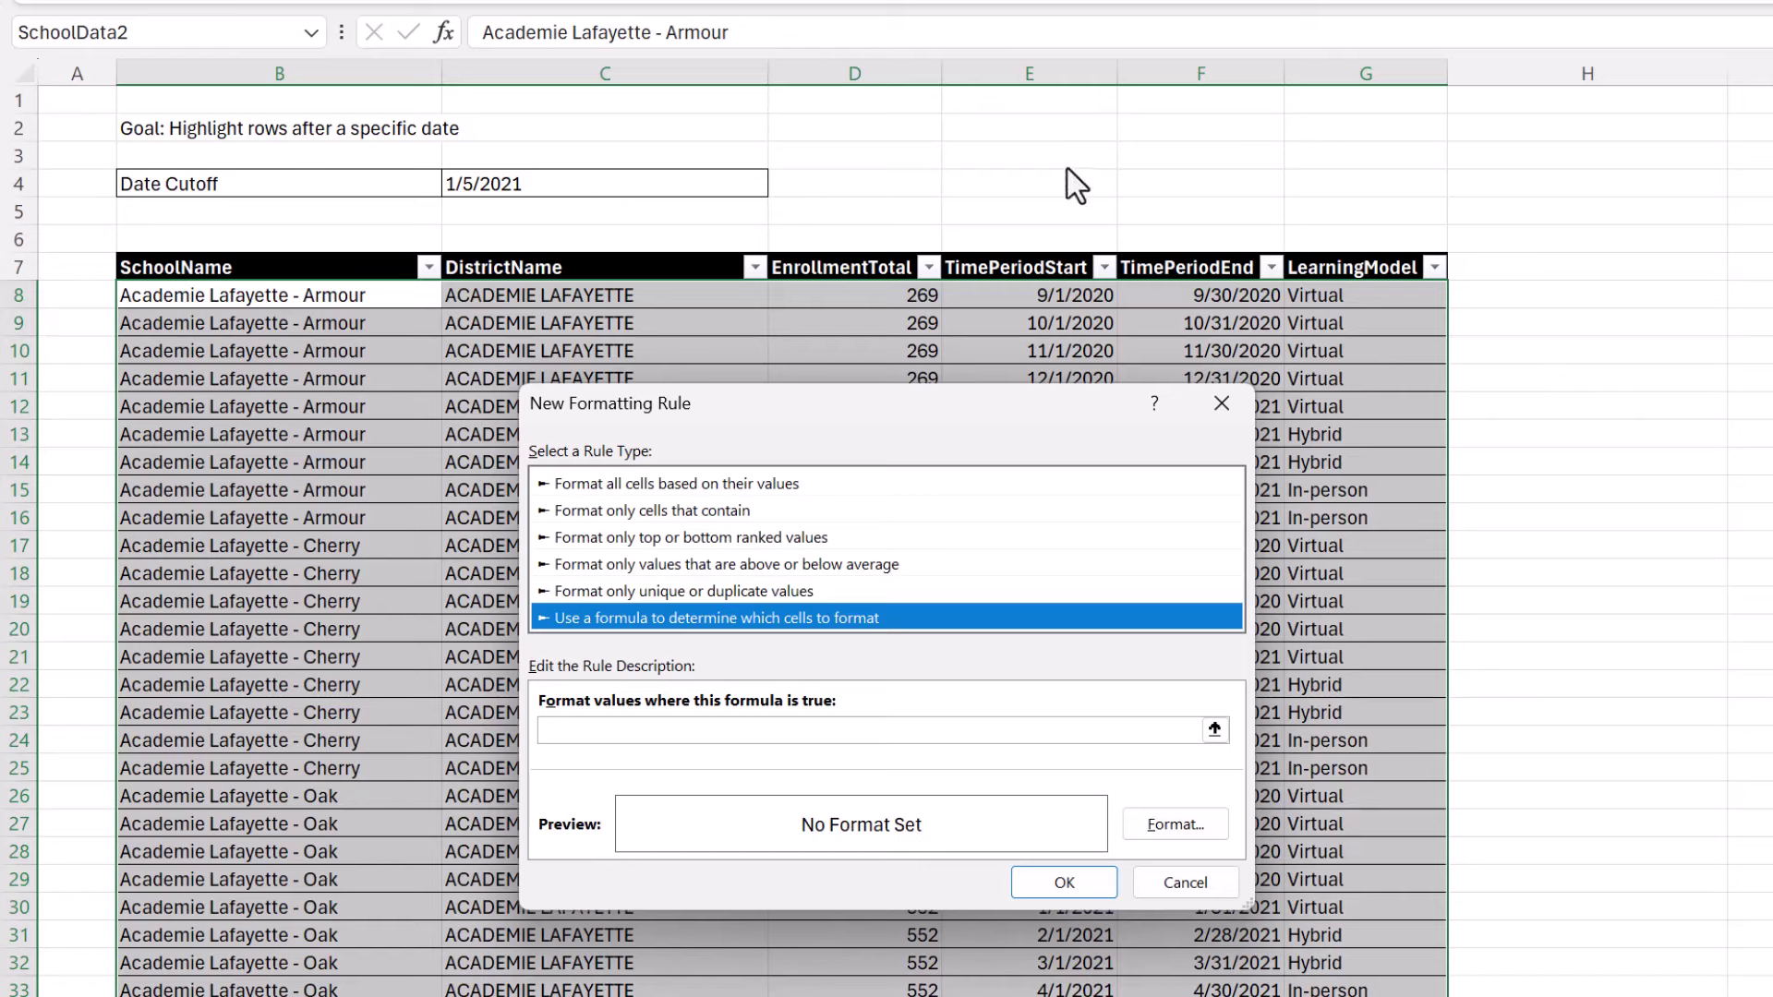
{"action": "left_click", "coordinate": [787, 734]}
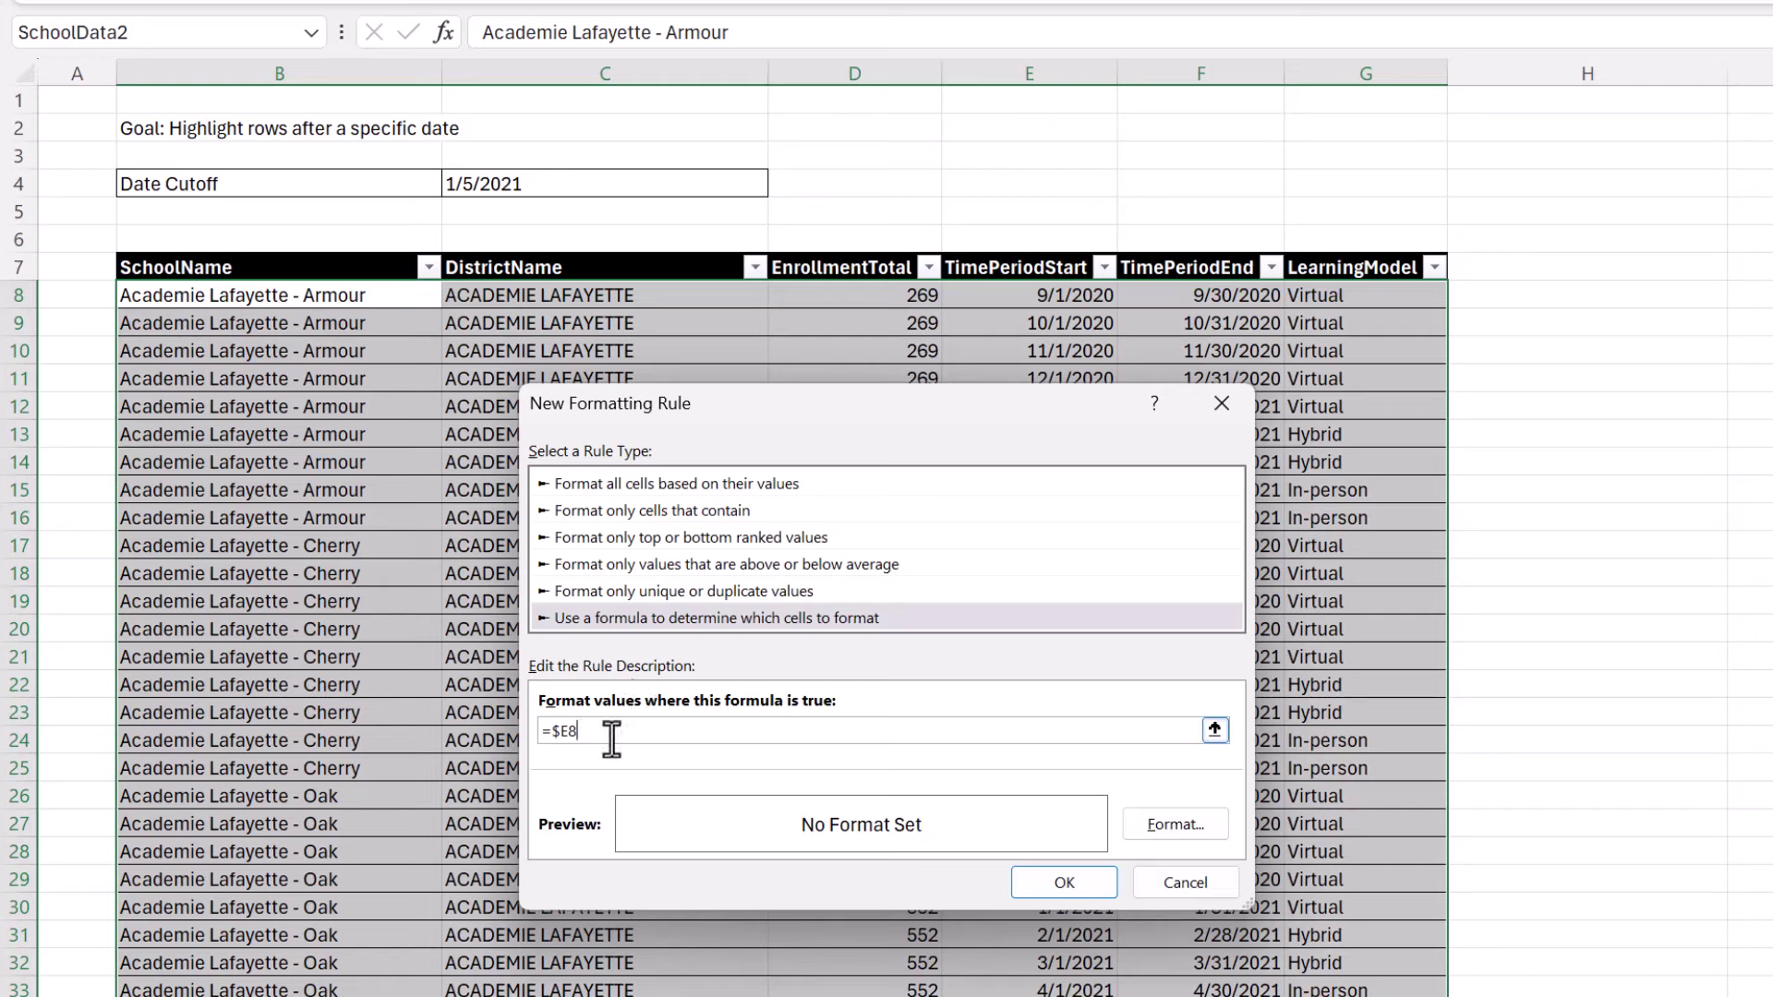
{"action": "left_click", "coordinate": [459, 183]}
{"action": "left_click", "coordinate": [1160, 827]}
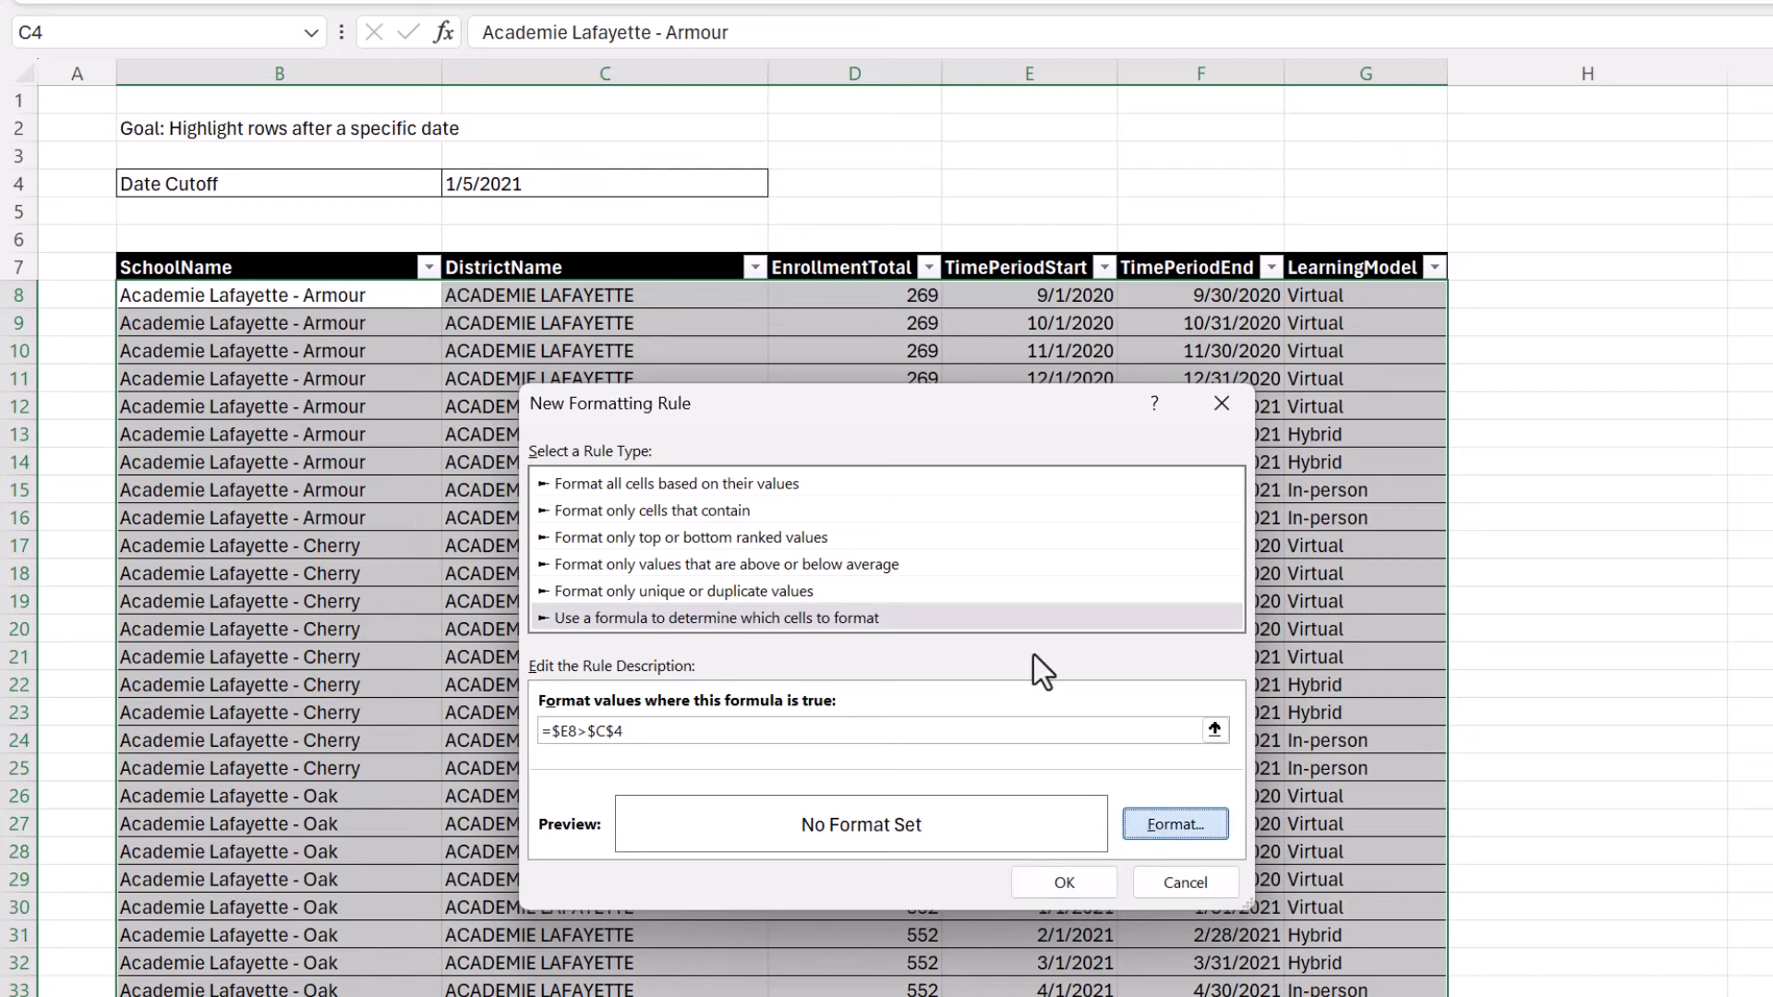
{"action": "left_click", "coordinate": [800, 338]}
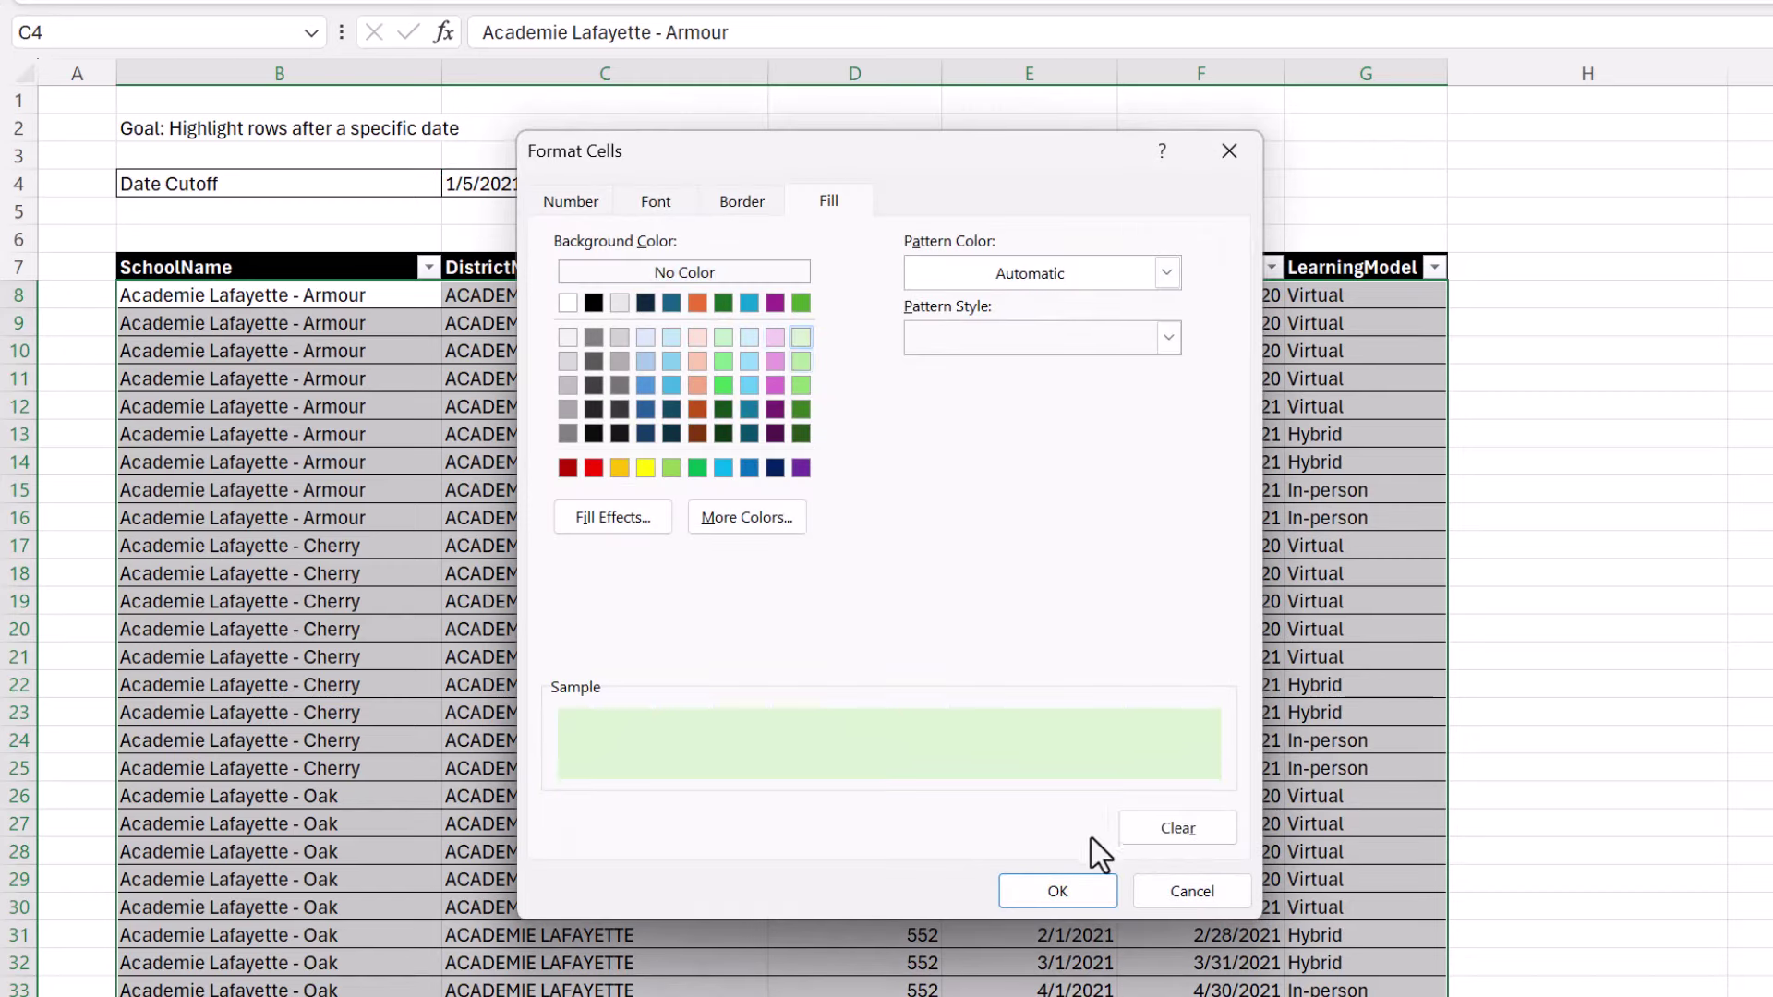
{"action": "left_click", "coordinate": [1075, 890]}
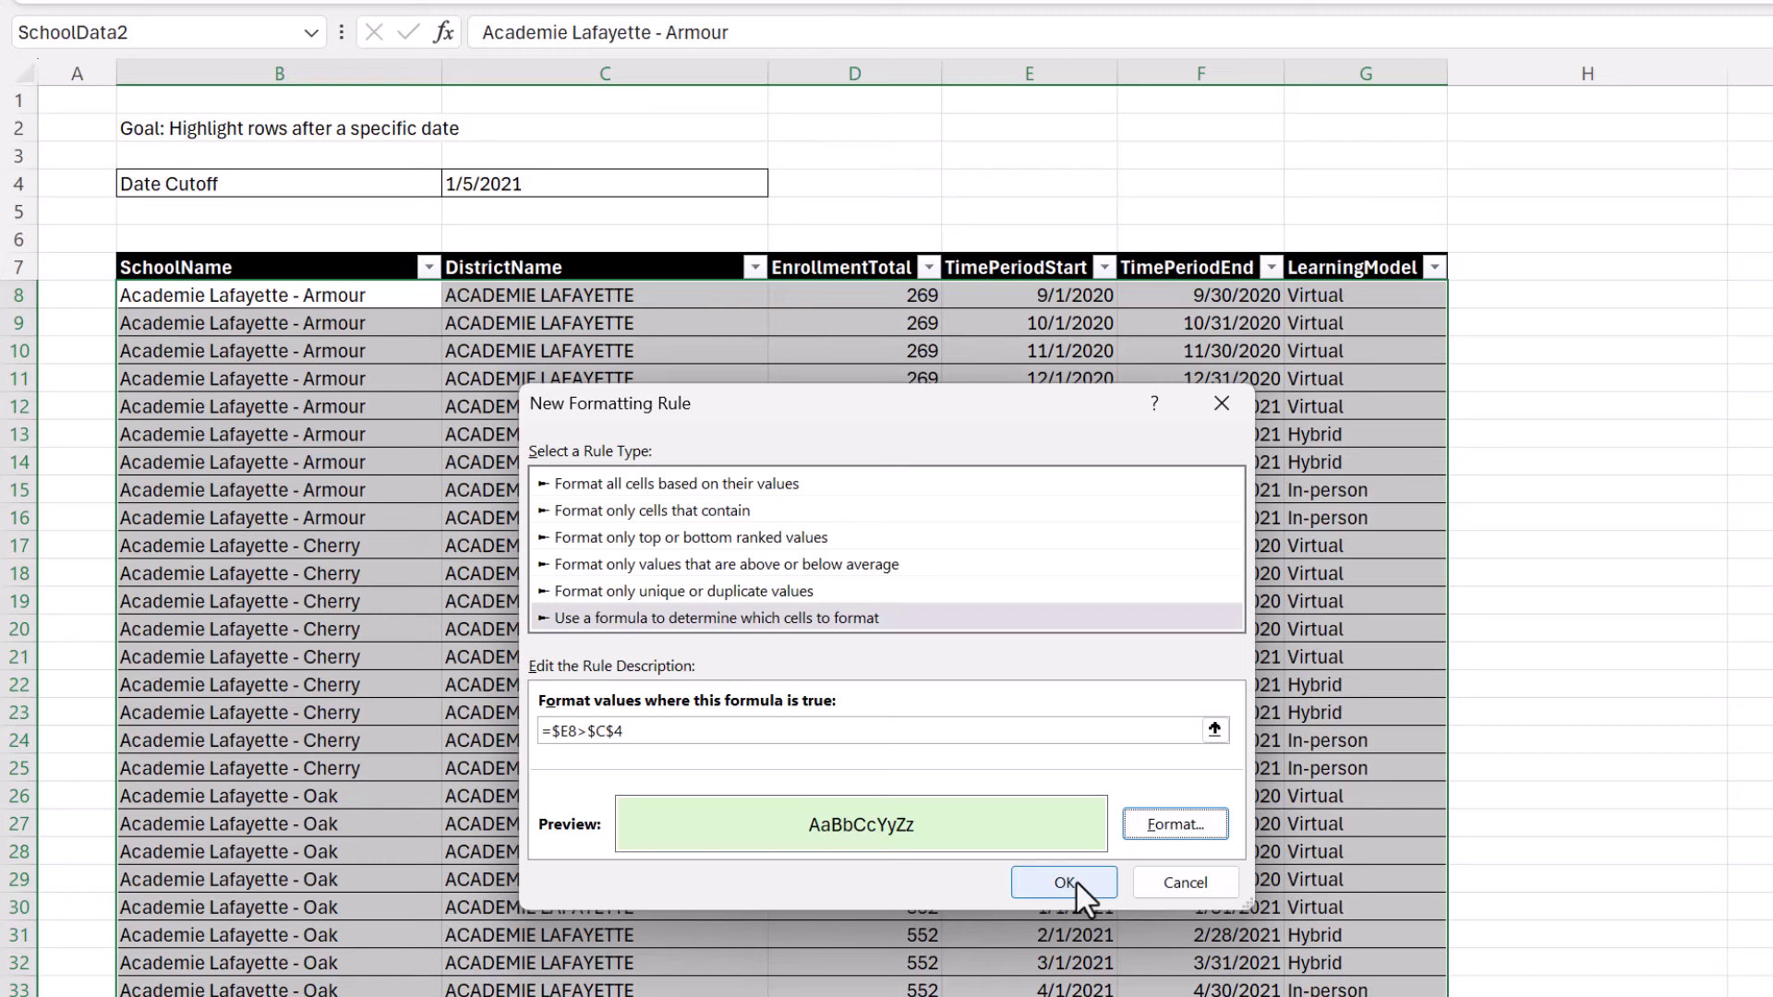
{"action": "left_click", "coordinate": [1077, 883]}
Change the Date Cutoff in C4 to 11/1/2020.
{"action": "left_click", "coordinate": [1189, 358]}
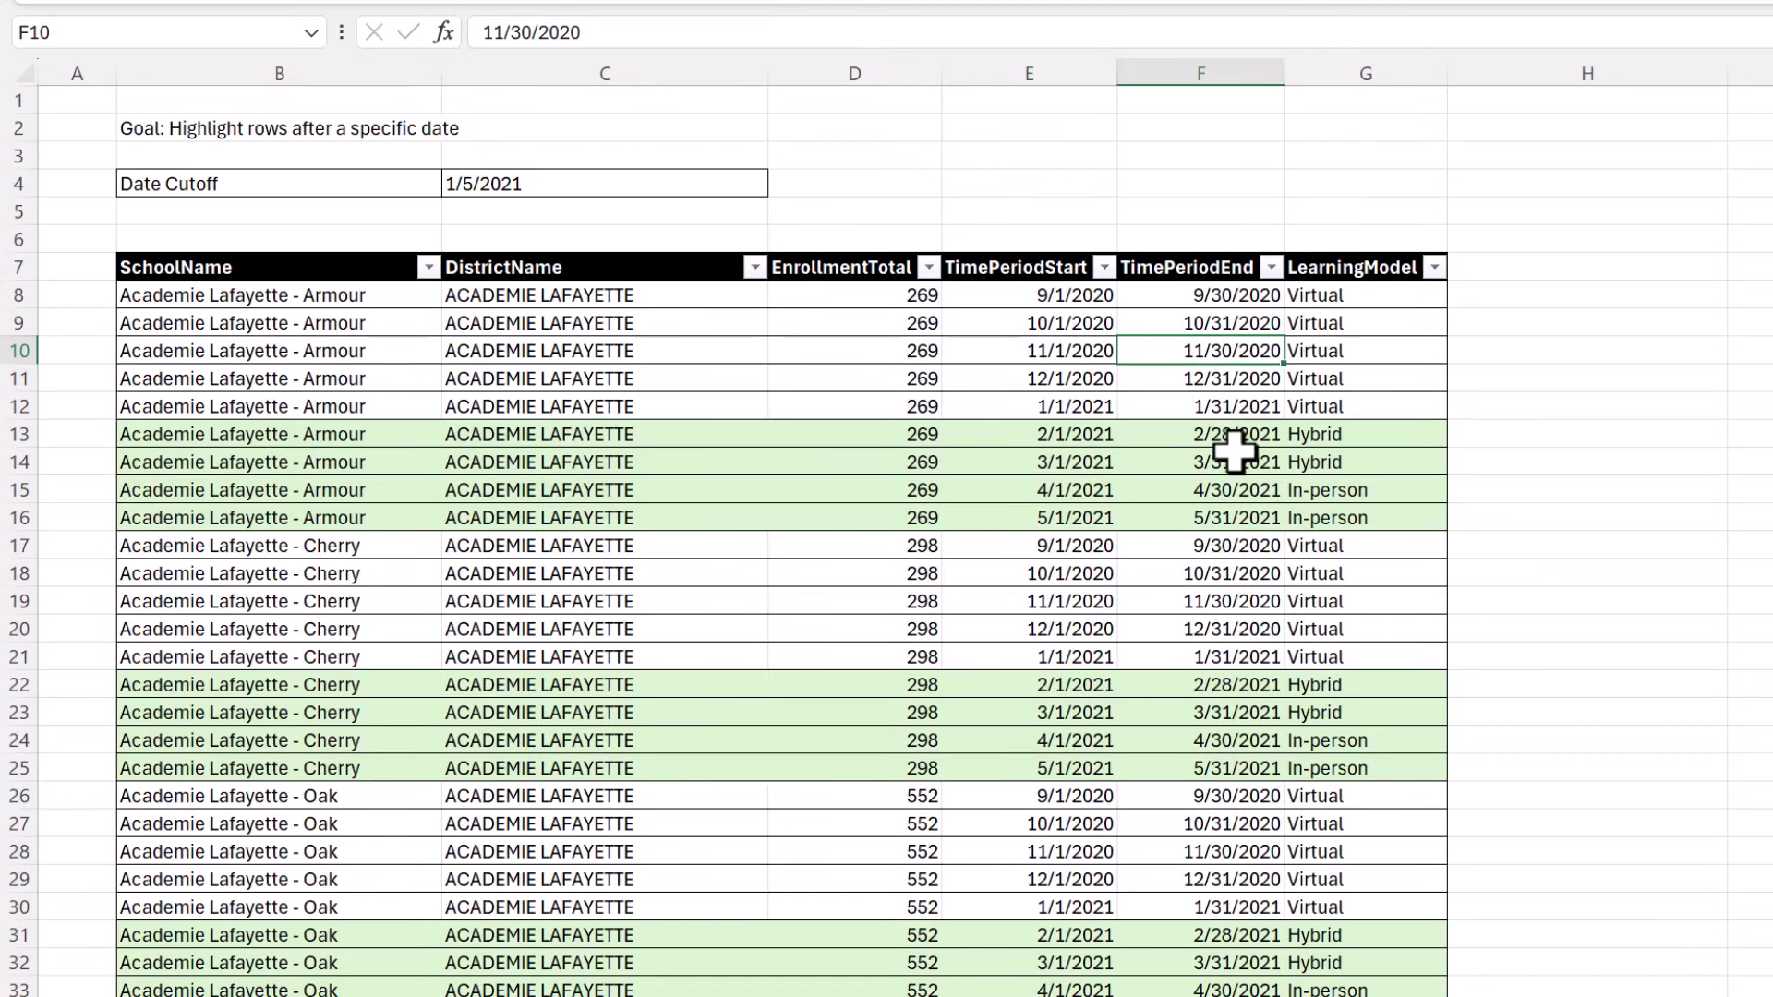
{"action": "left_click", "coordinate": [554, 188]}
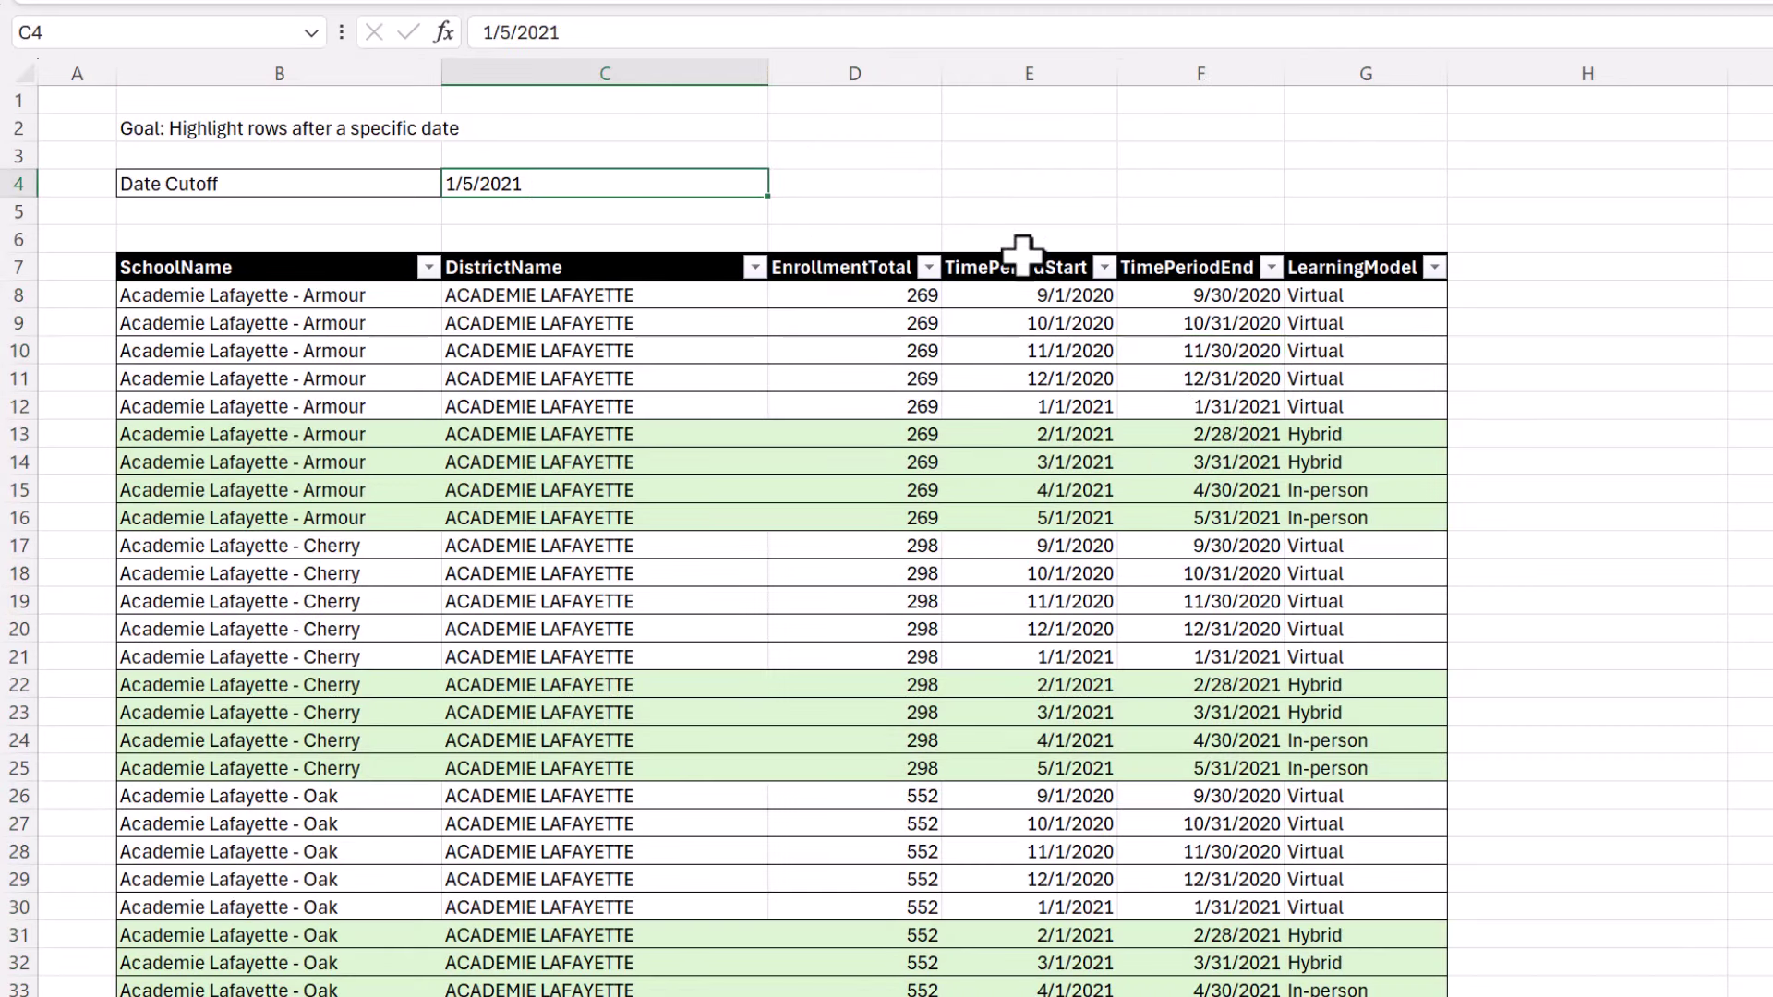
{"action": "type", "text": "11"}
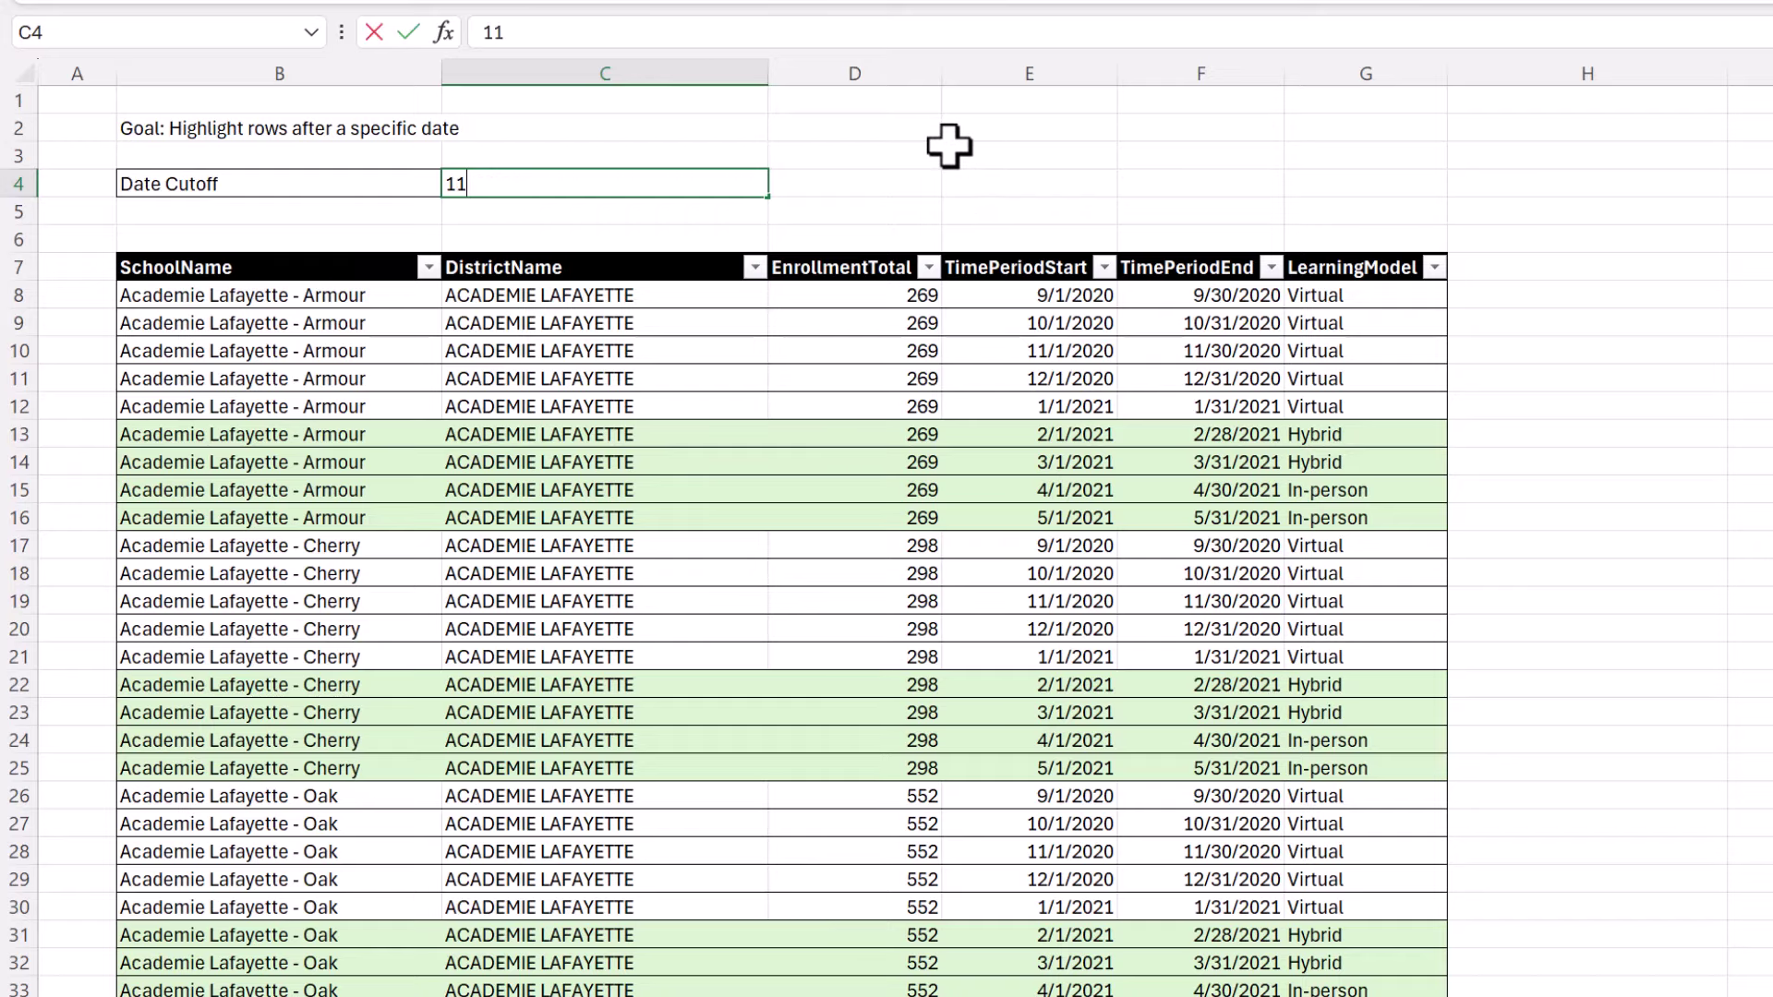
{"action": "type", "text": "/1/2020"}
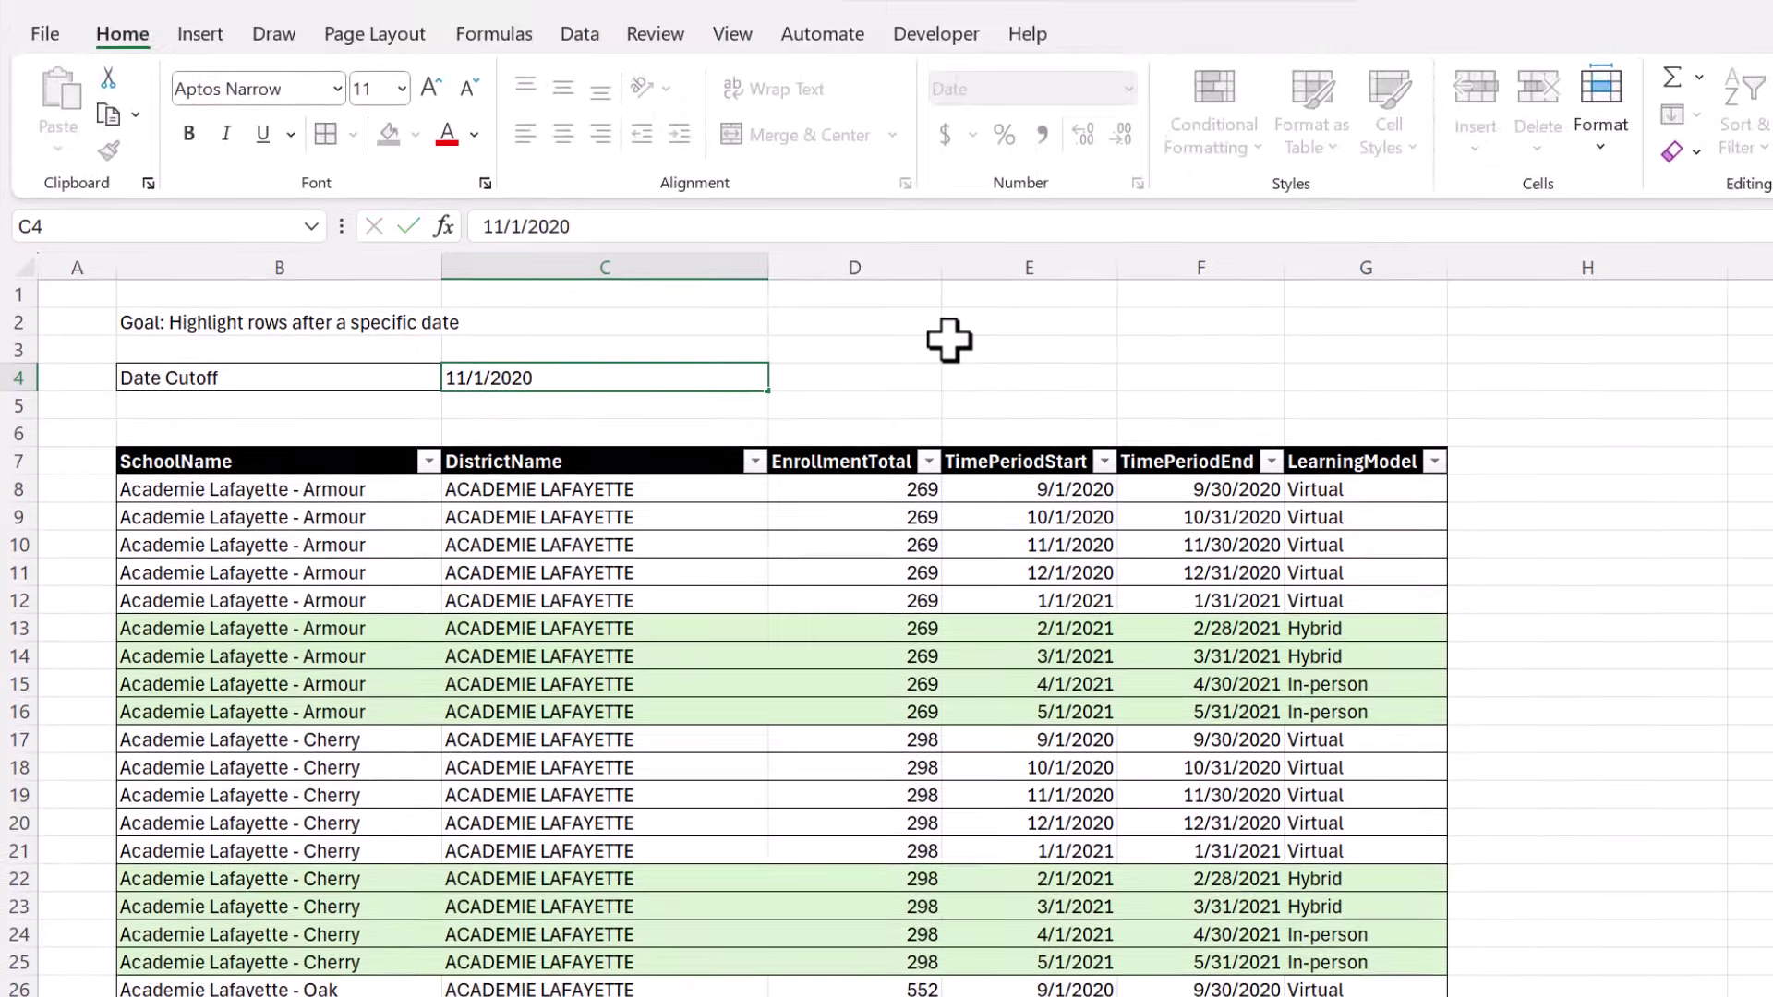
{"action": "key", "text": "Return"}
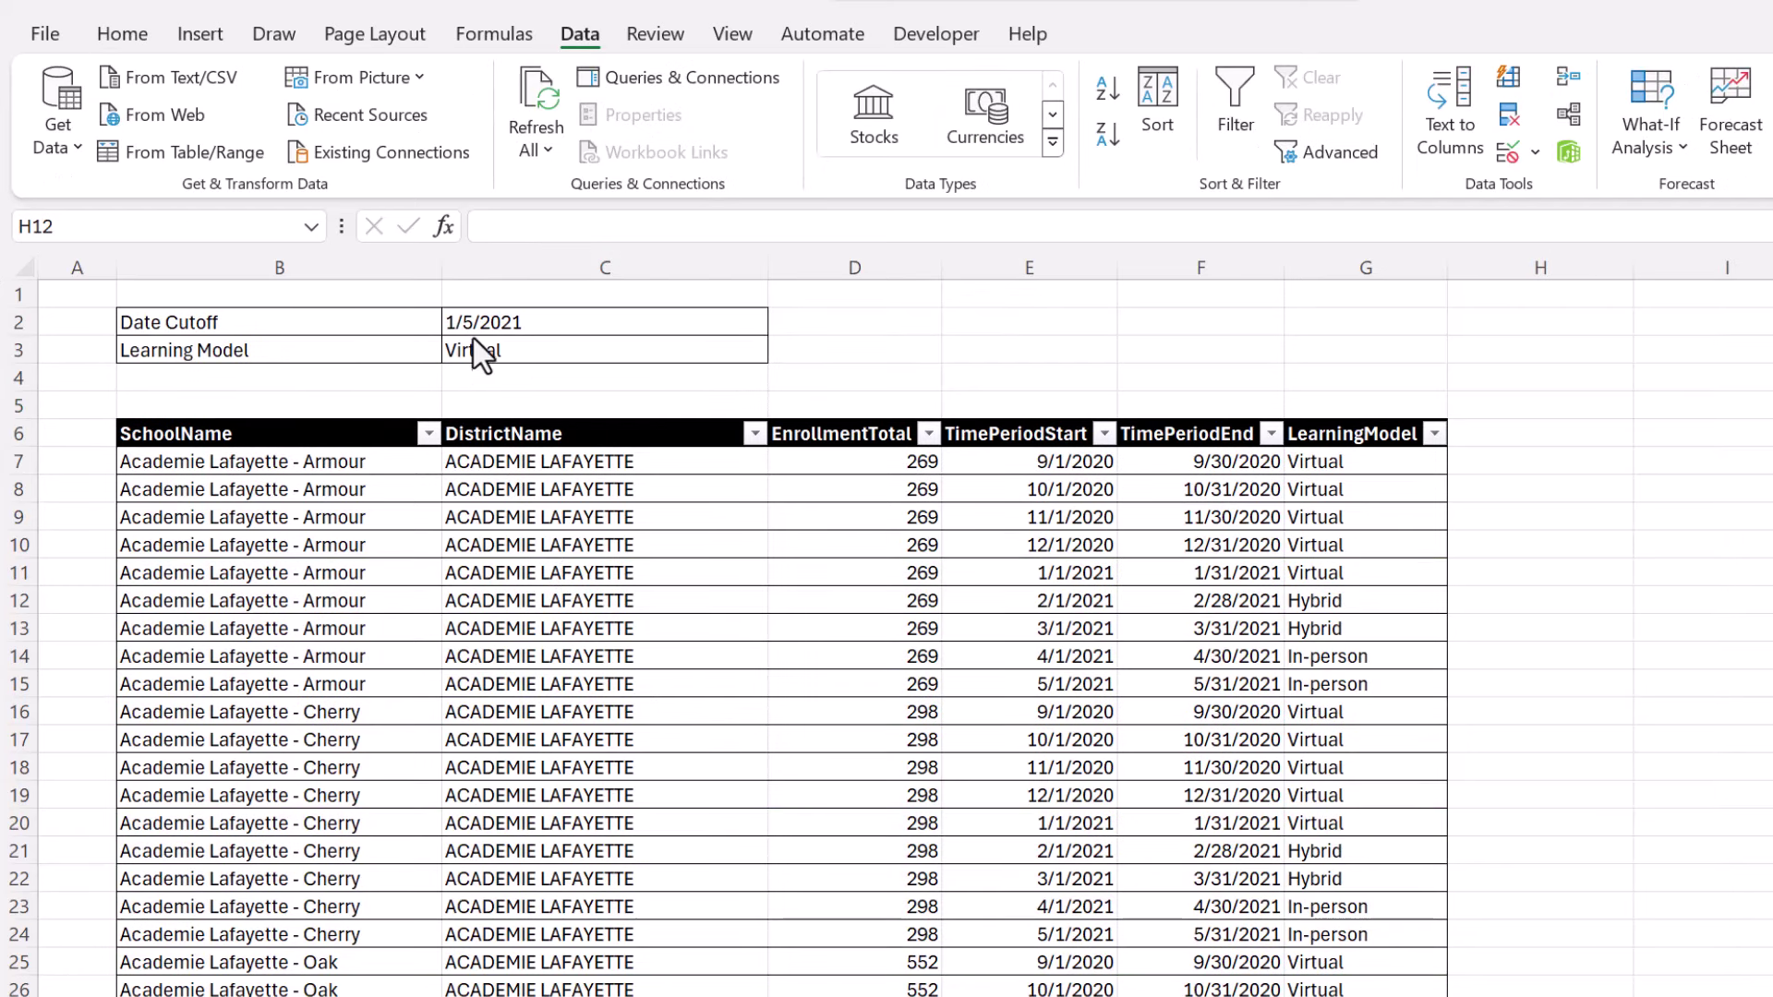
{"action": "left_click_drag", "start_coordinate": [285, 329], "coordinate": [506, 347]}
{"action": "left_click", "coordinate": [840, 334]}
{"action": "left_click", "coordinate": [1088, 321]}
{"action": "left_click", "coordinate": [1437, 356]}
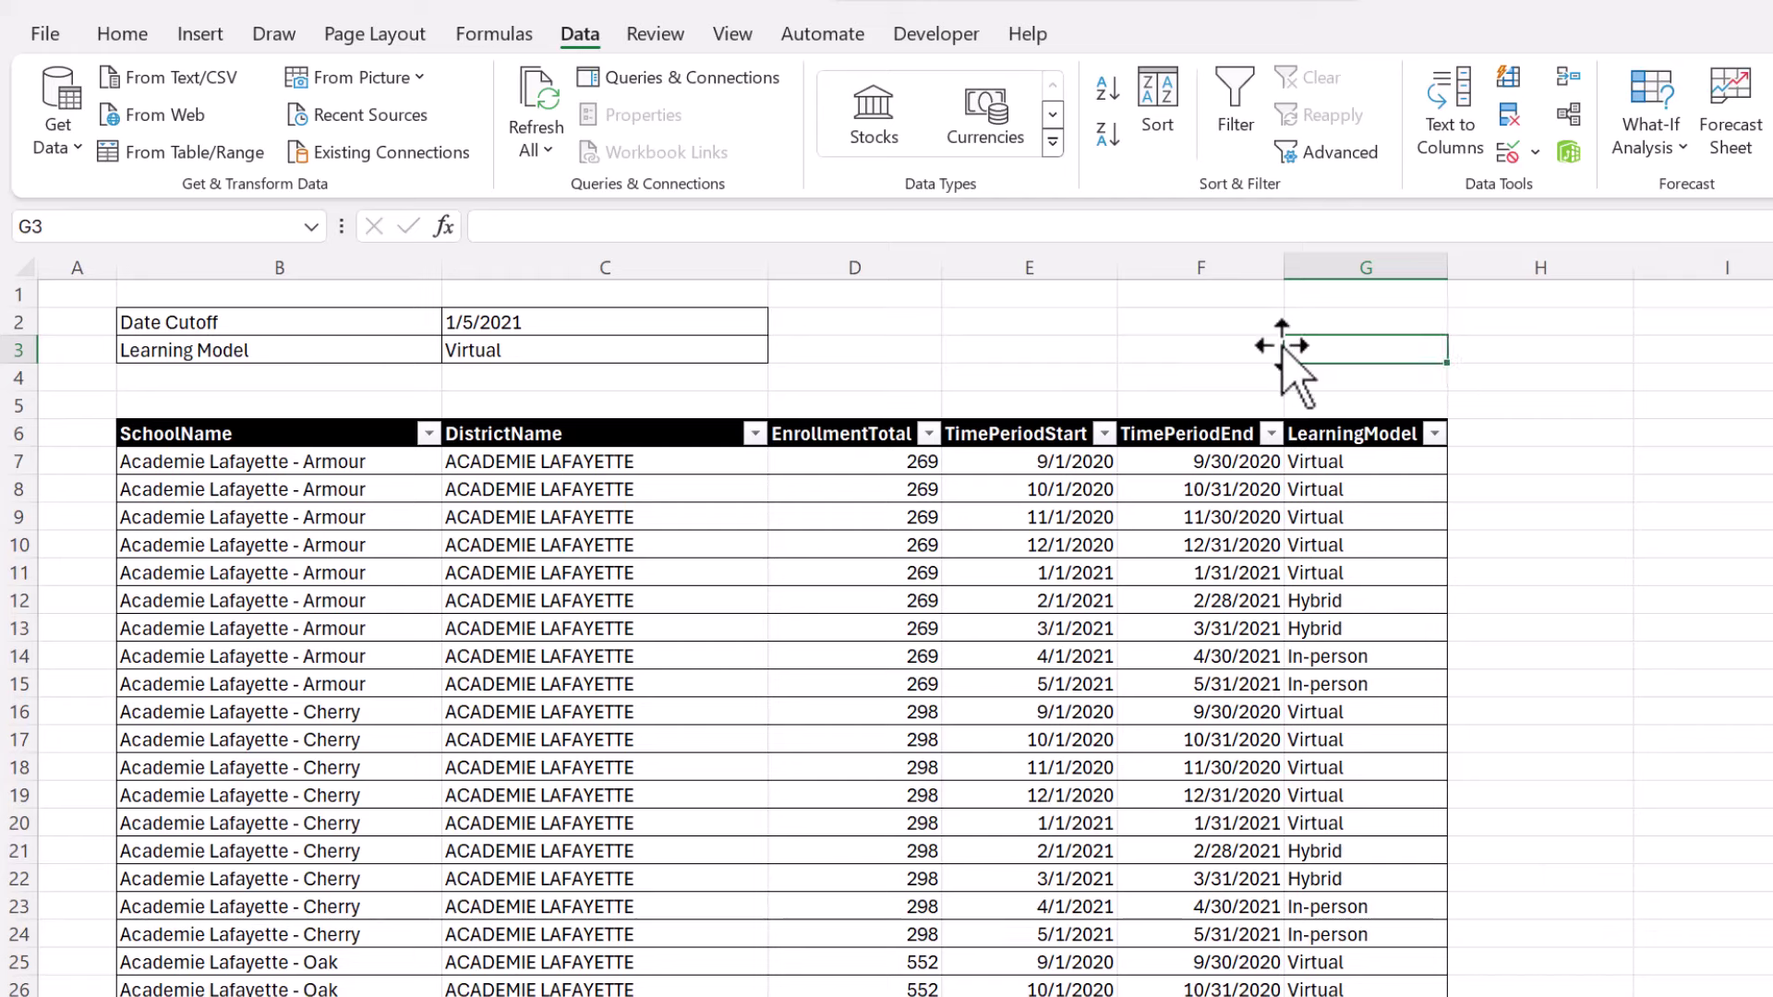
{"action": "left_click", "coordinate": [1581, 325]}
{"action": "left_click", "coordinate": [1686, 332]}
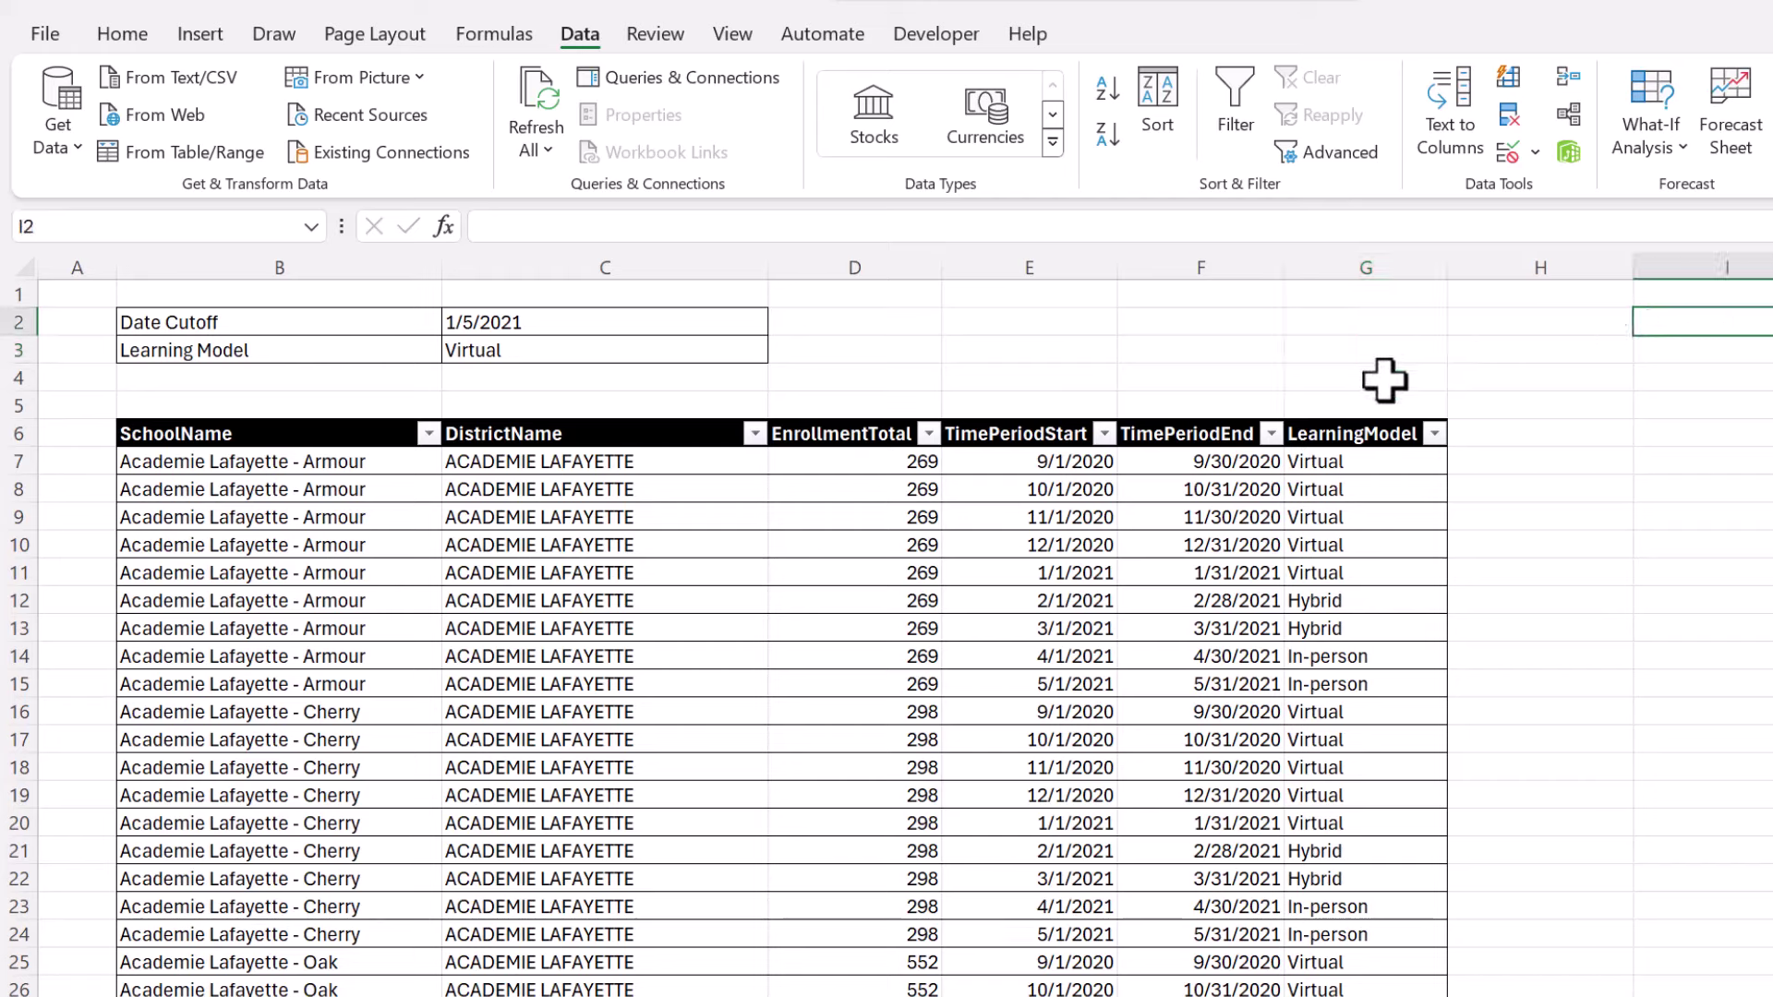
{"action": "left_click", "coordinate": [337, 471]}
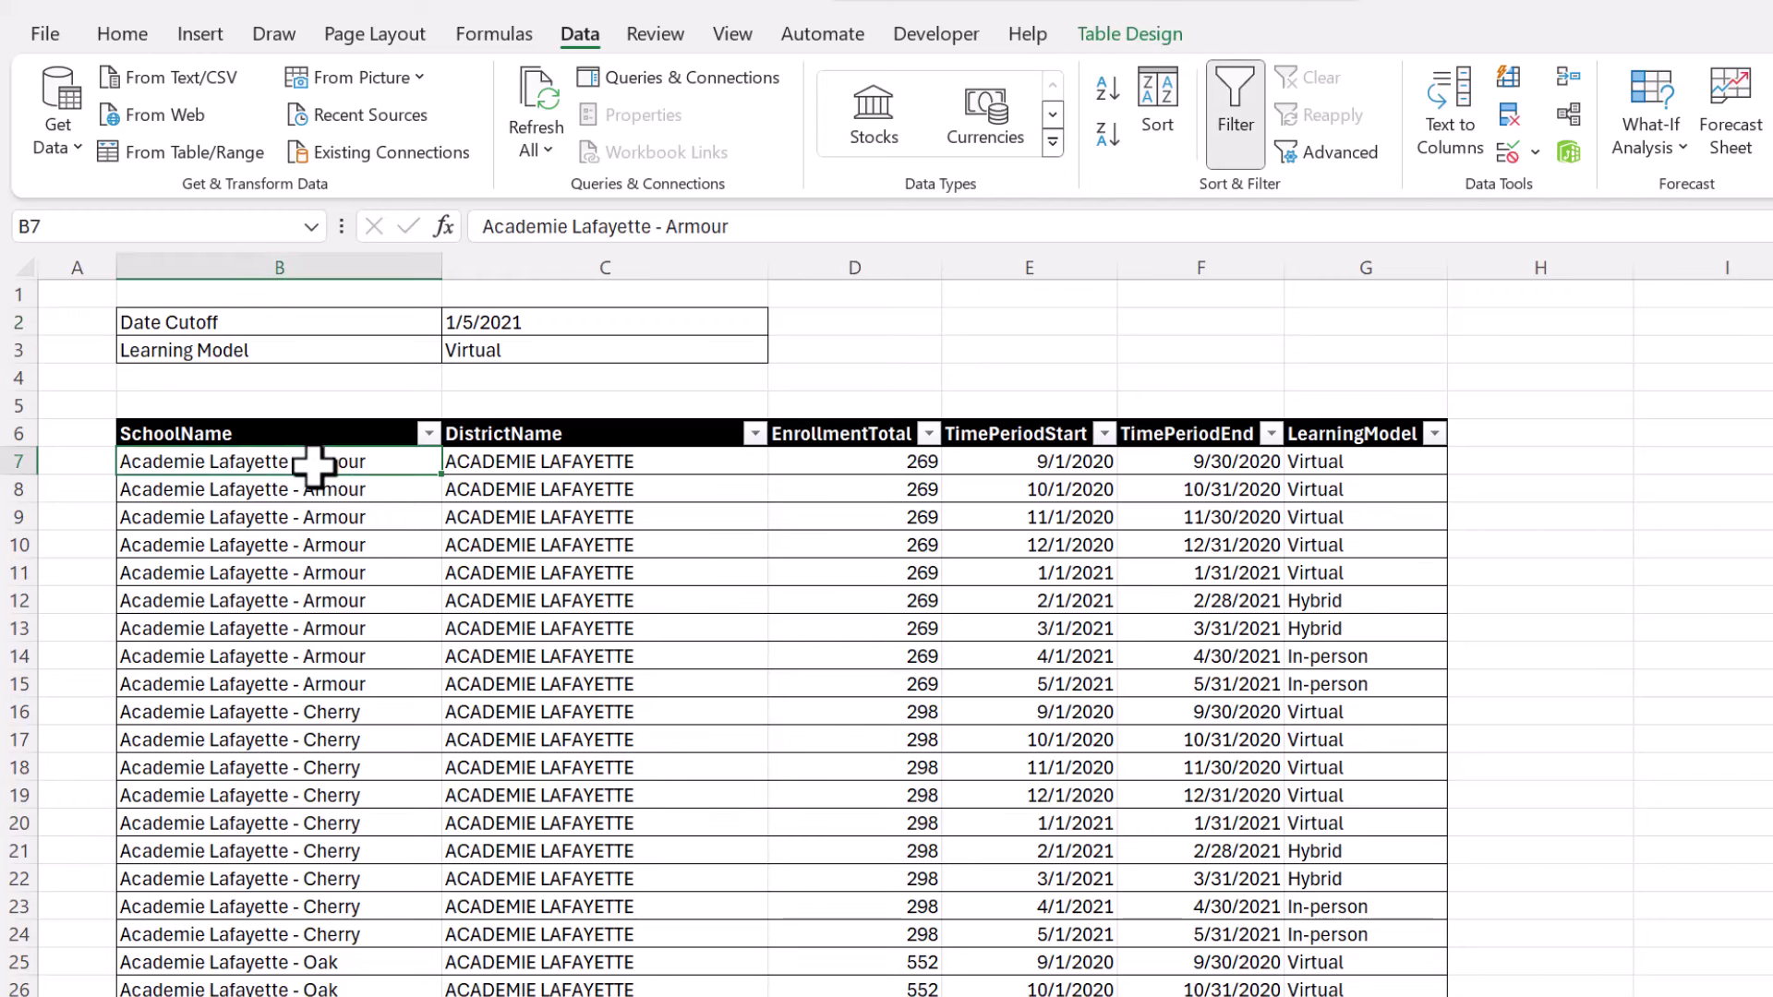
{"action": "left_click_drag", "start_coordinate": [305, 408], "coordinate": [1345, 468]}
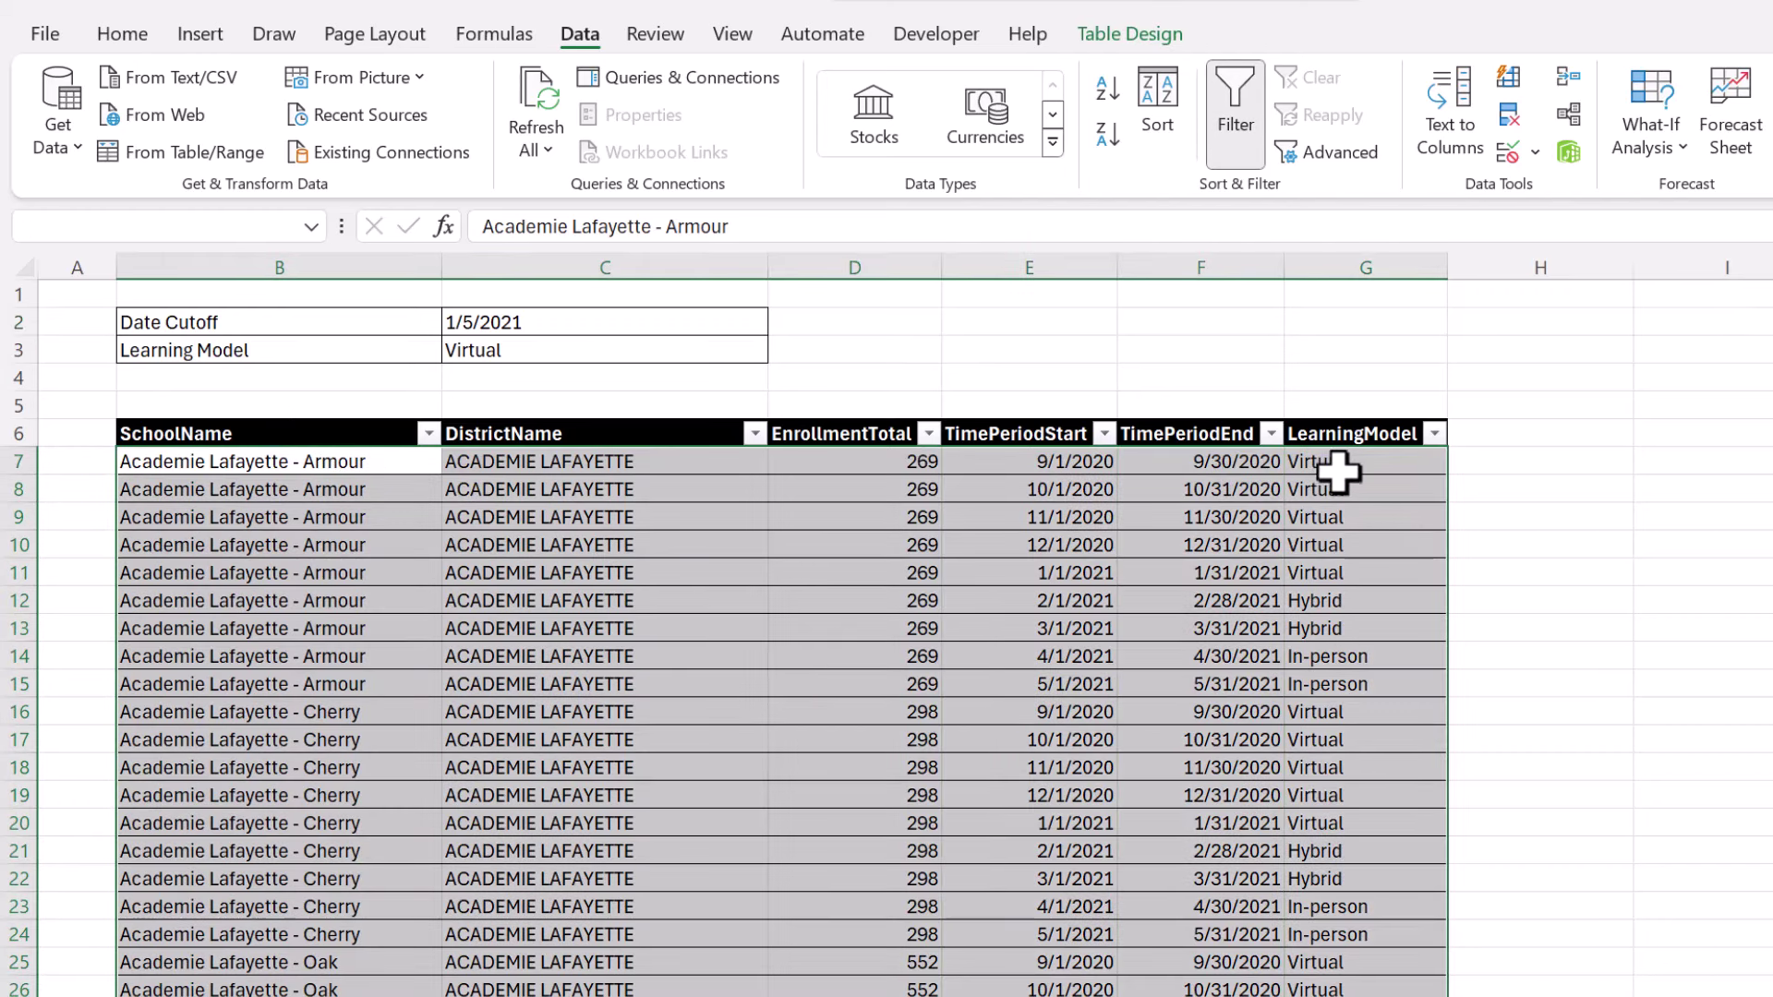
{"action": "left_click", "coordinate": [348, 464]}
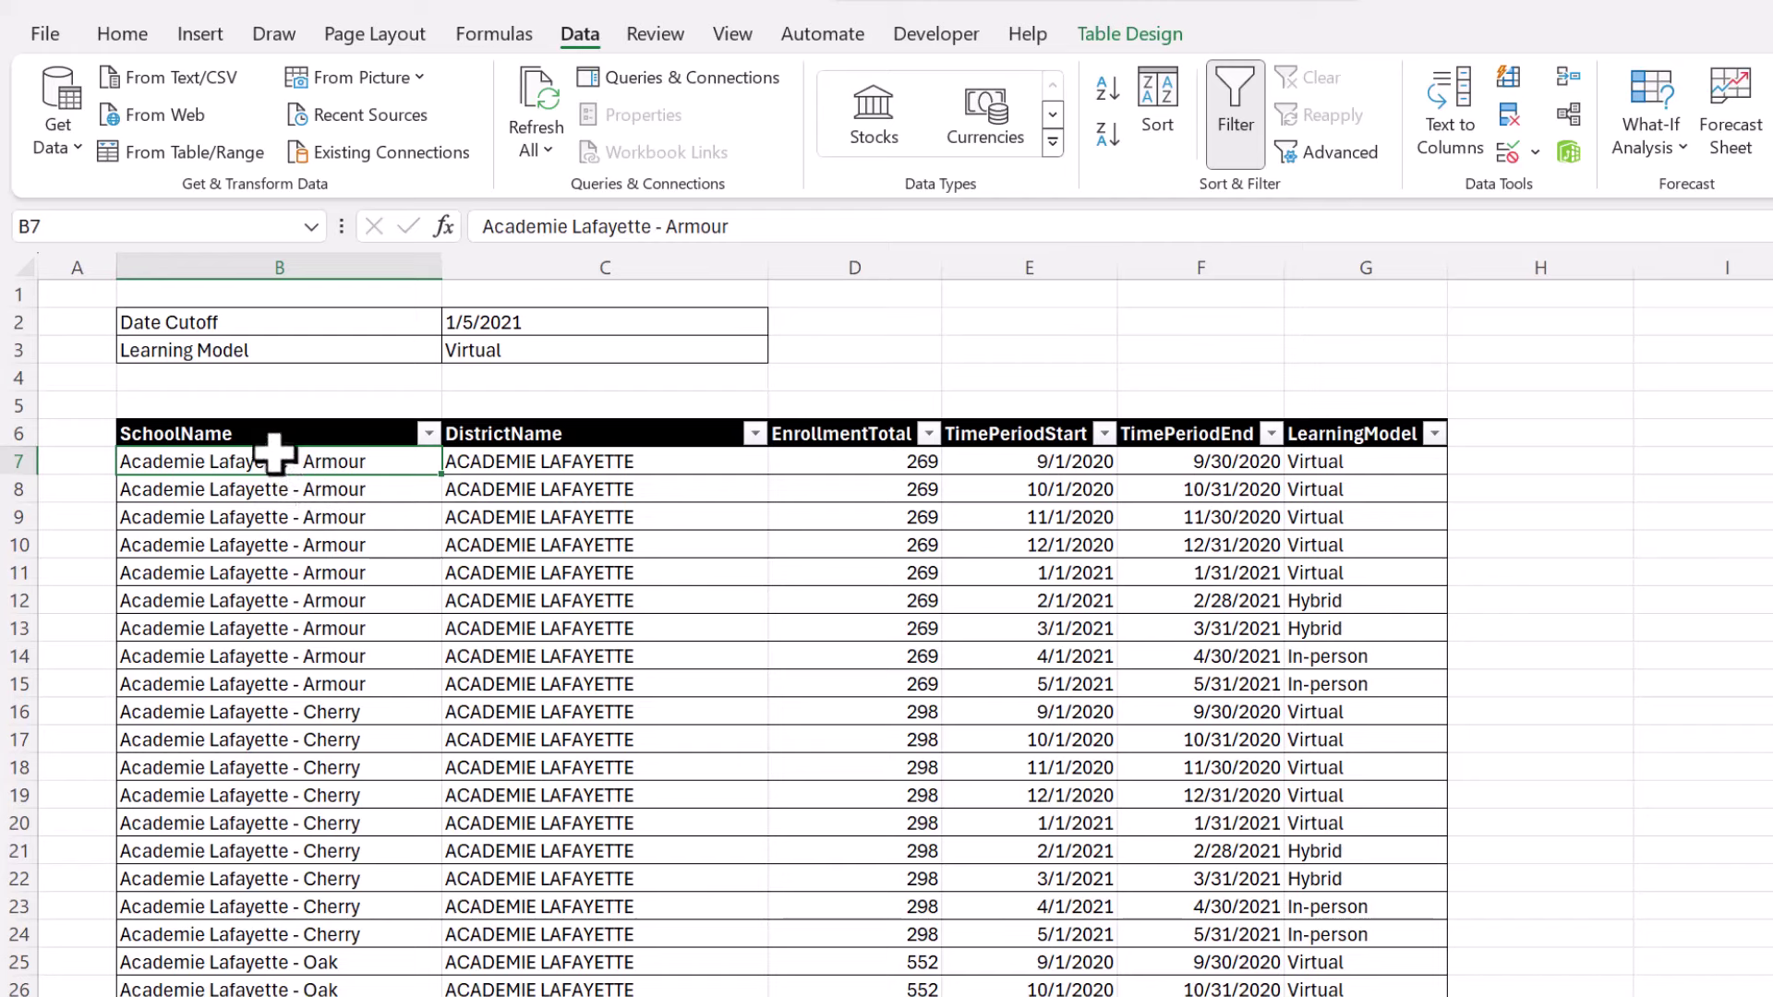
{"action": "left_click", "coordinate": [982, 319]}
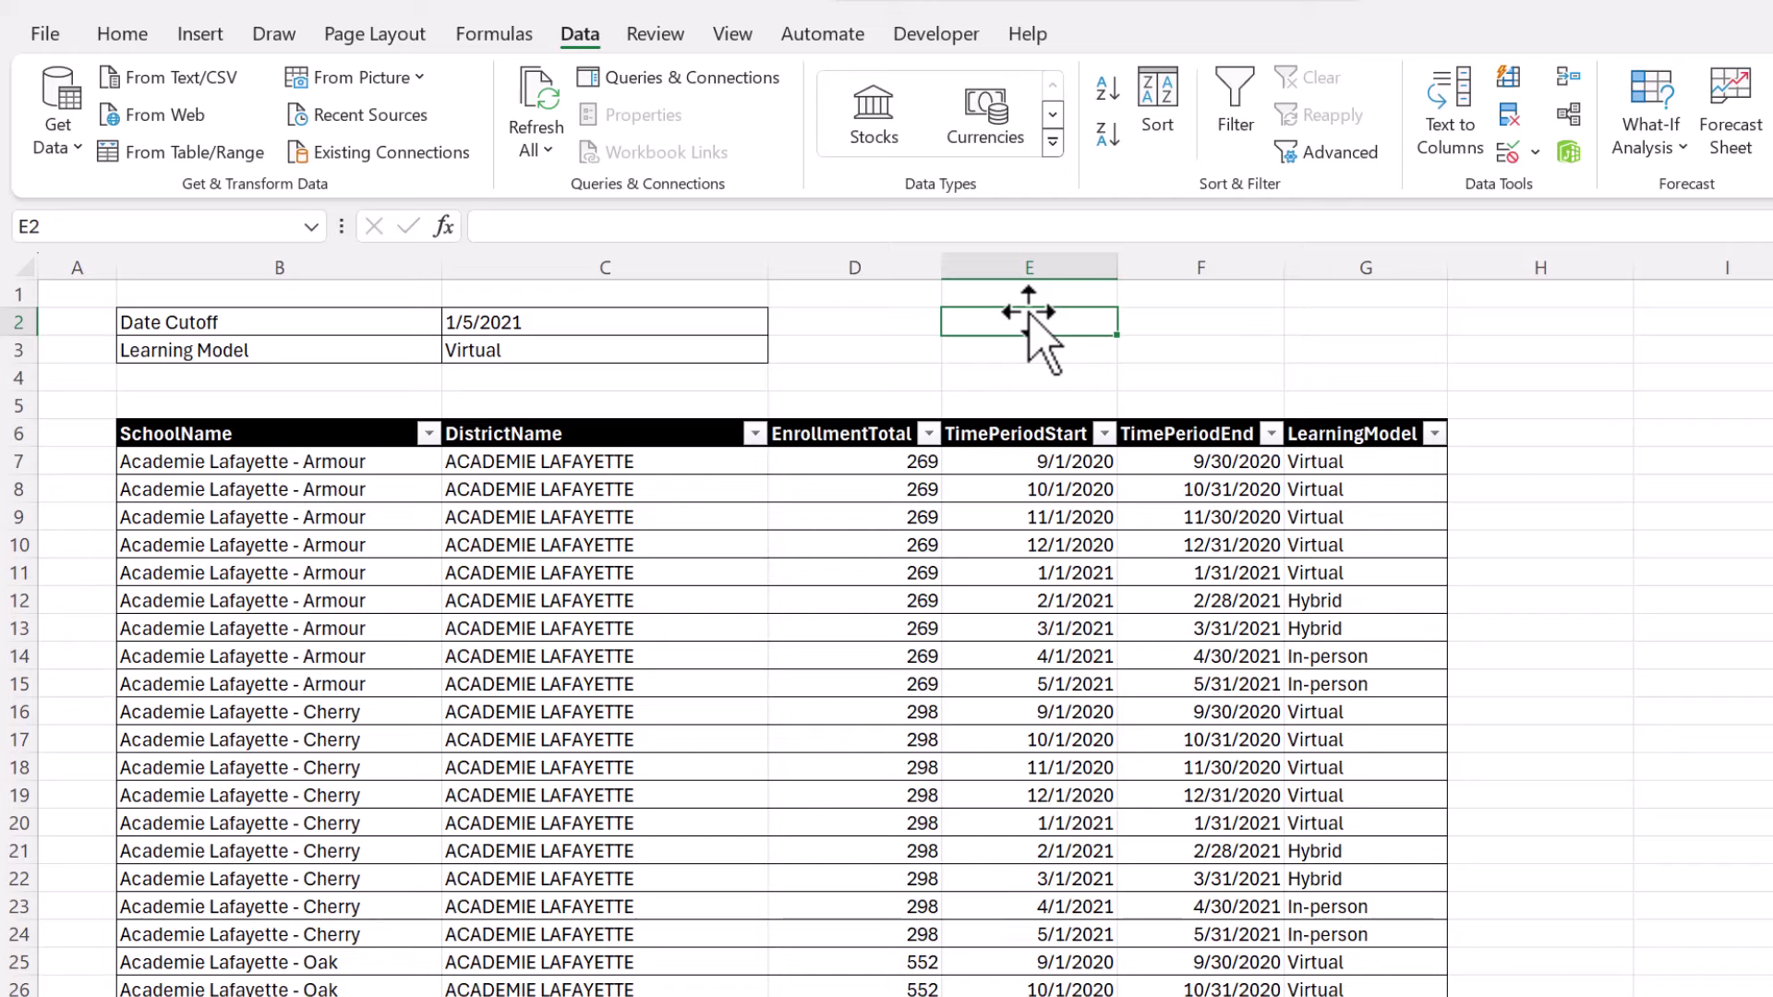
Enter =AND($E7>$C$2,$G7=$C$3) in E2, with C2 and C3 as absolute references.
{"action": "type", "text": "=AND"}
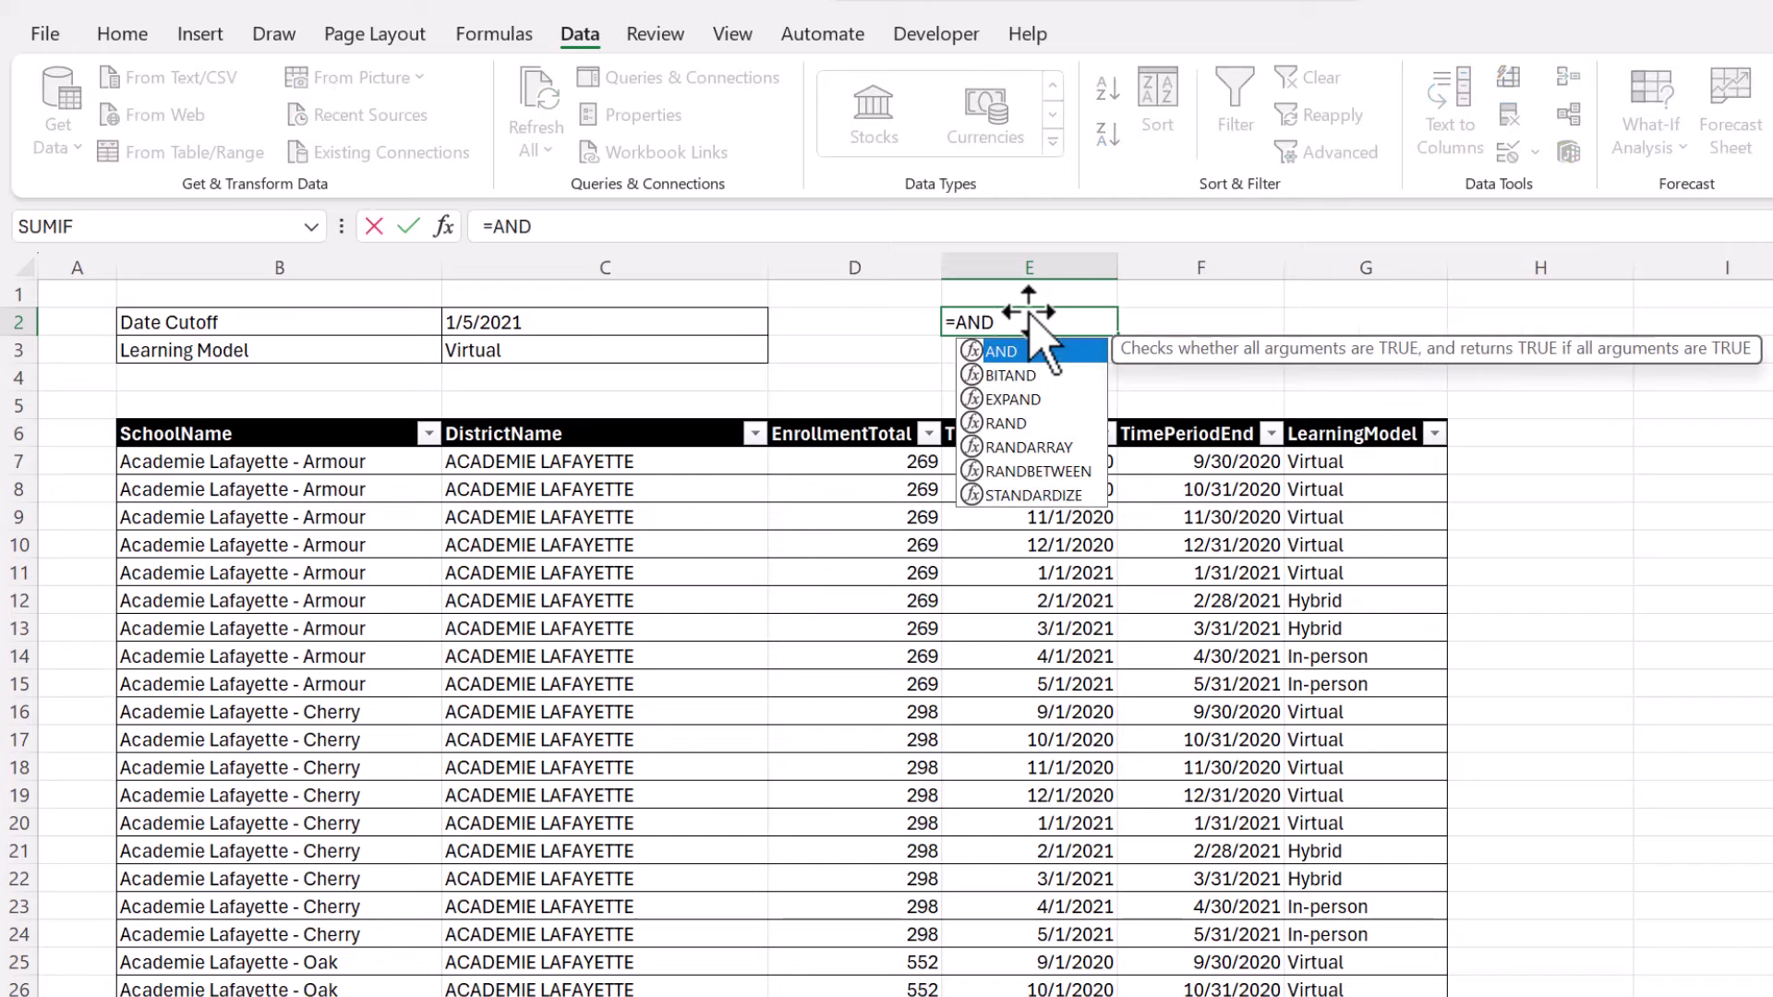
{"action": "type", "text": "("}
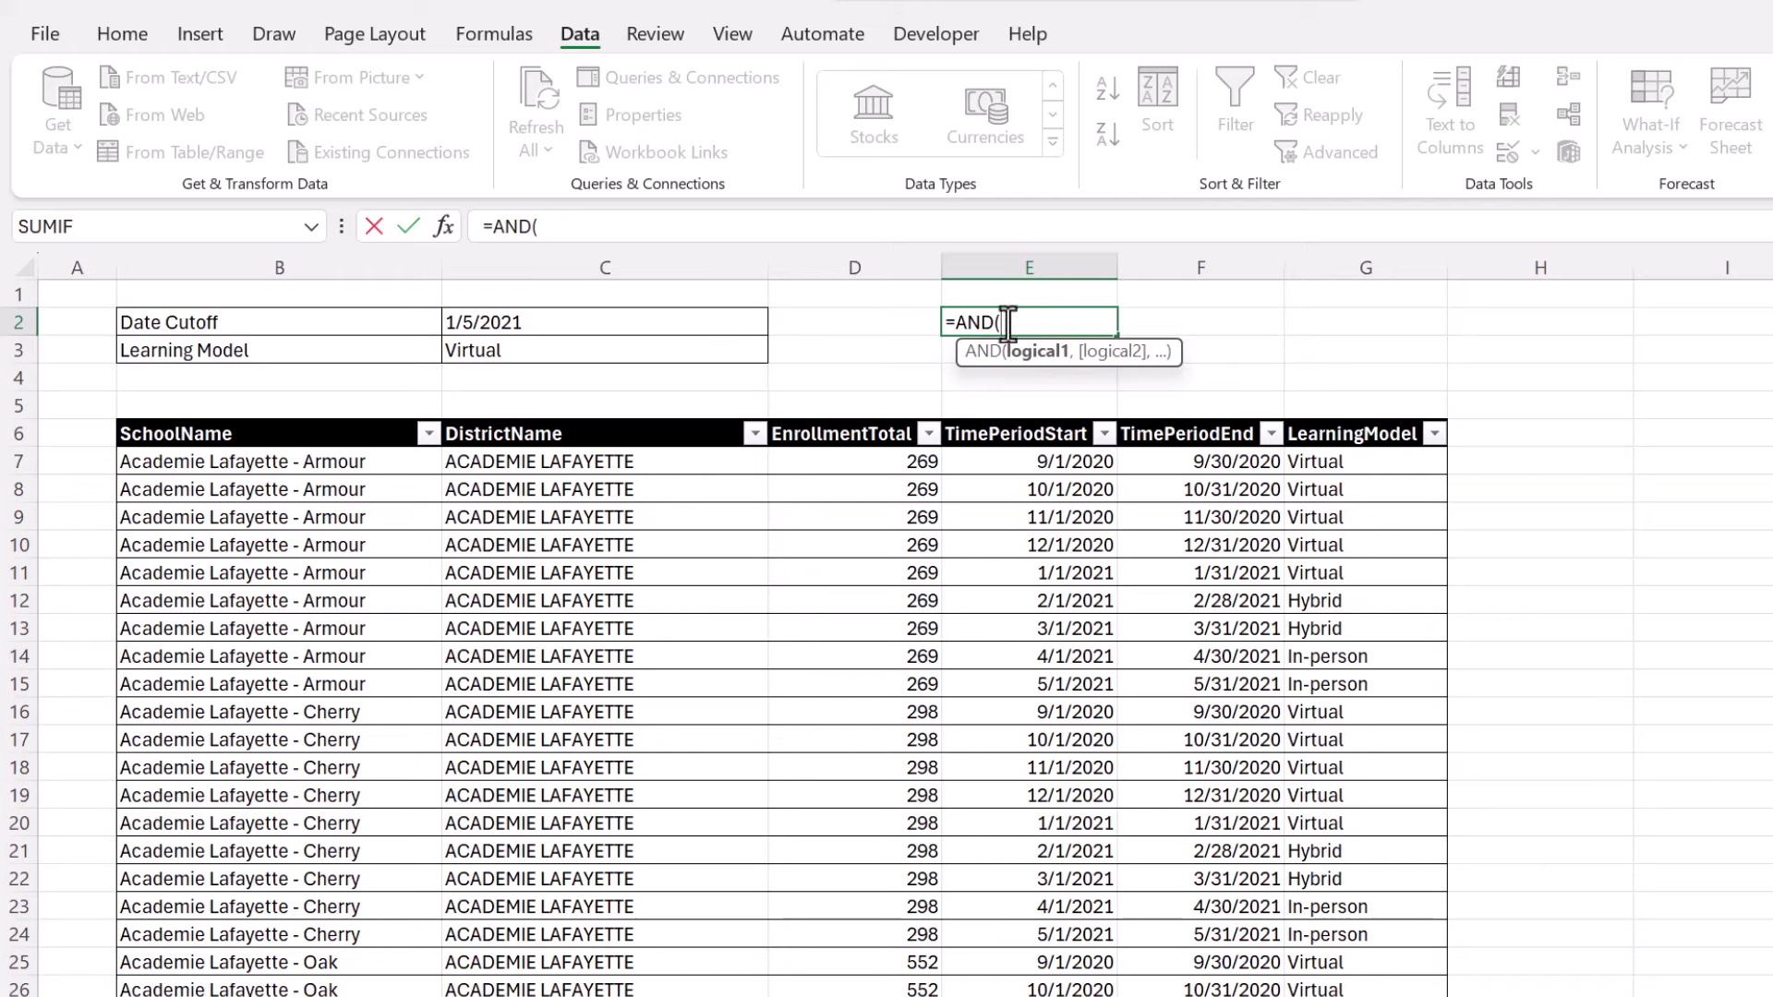
{"action": "left_click", "coordinate": [1038, 461]}
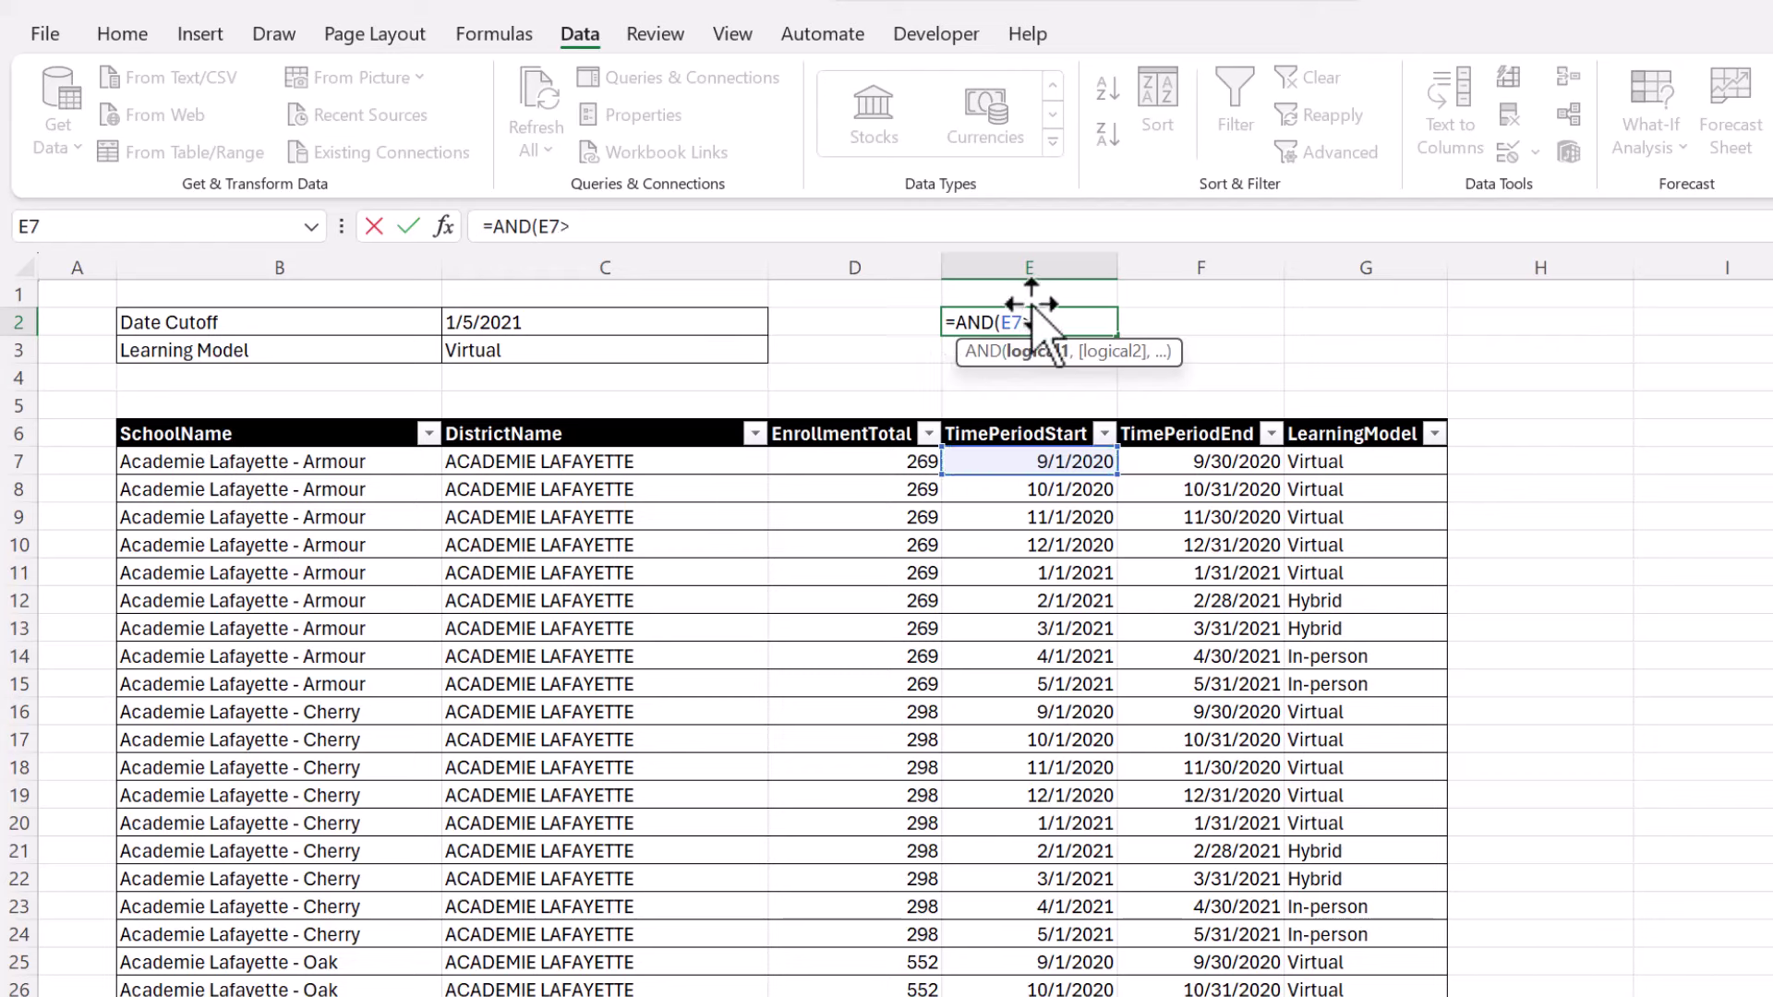
{"action": "left_click", "coordinate": [528, 318]}
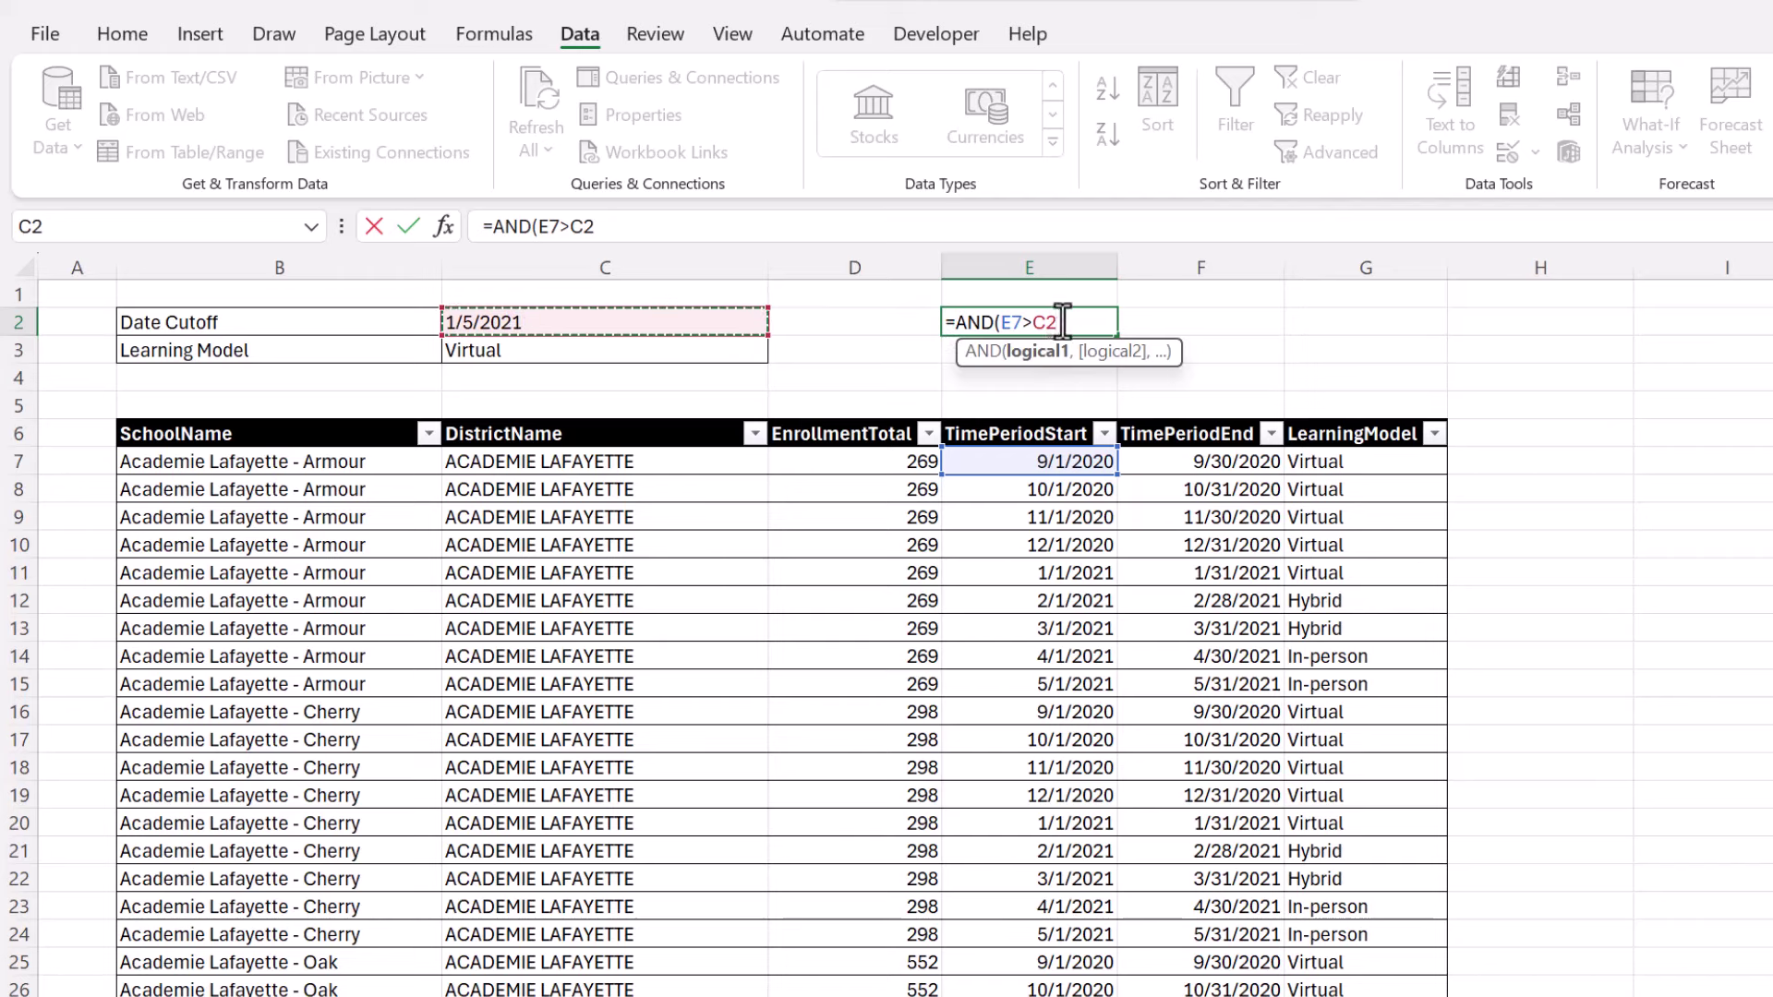
{"action": "double_click", "coordinate": [1010, 325]}
{"action": "type", "text": "$"}
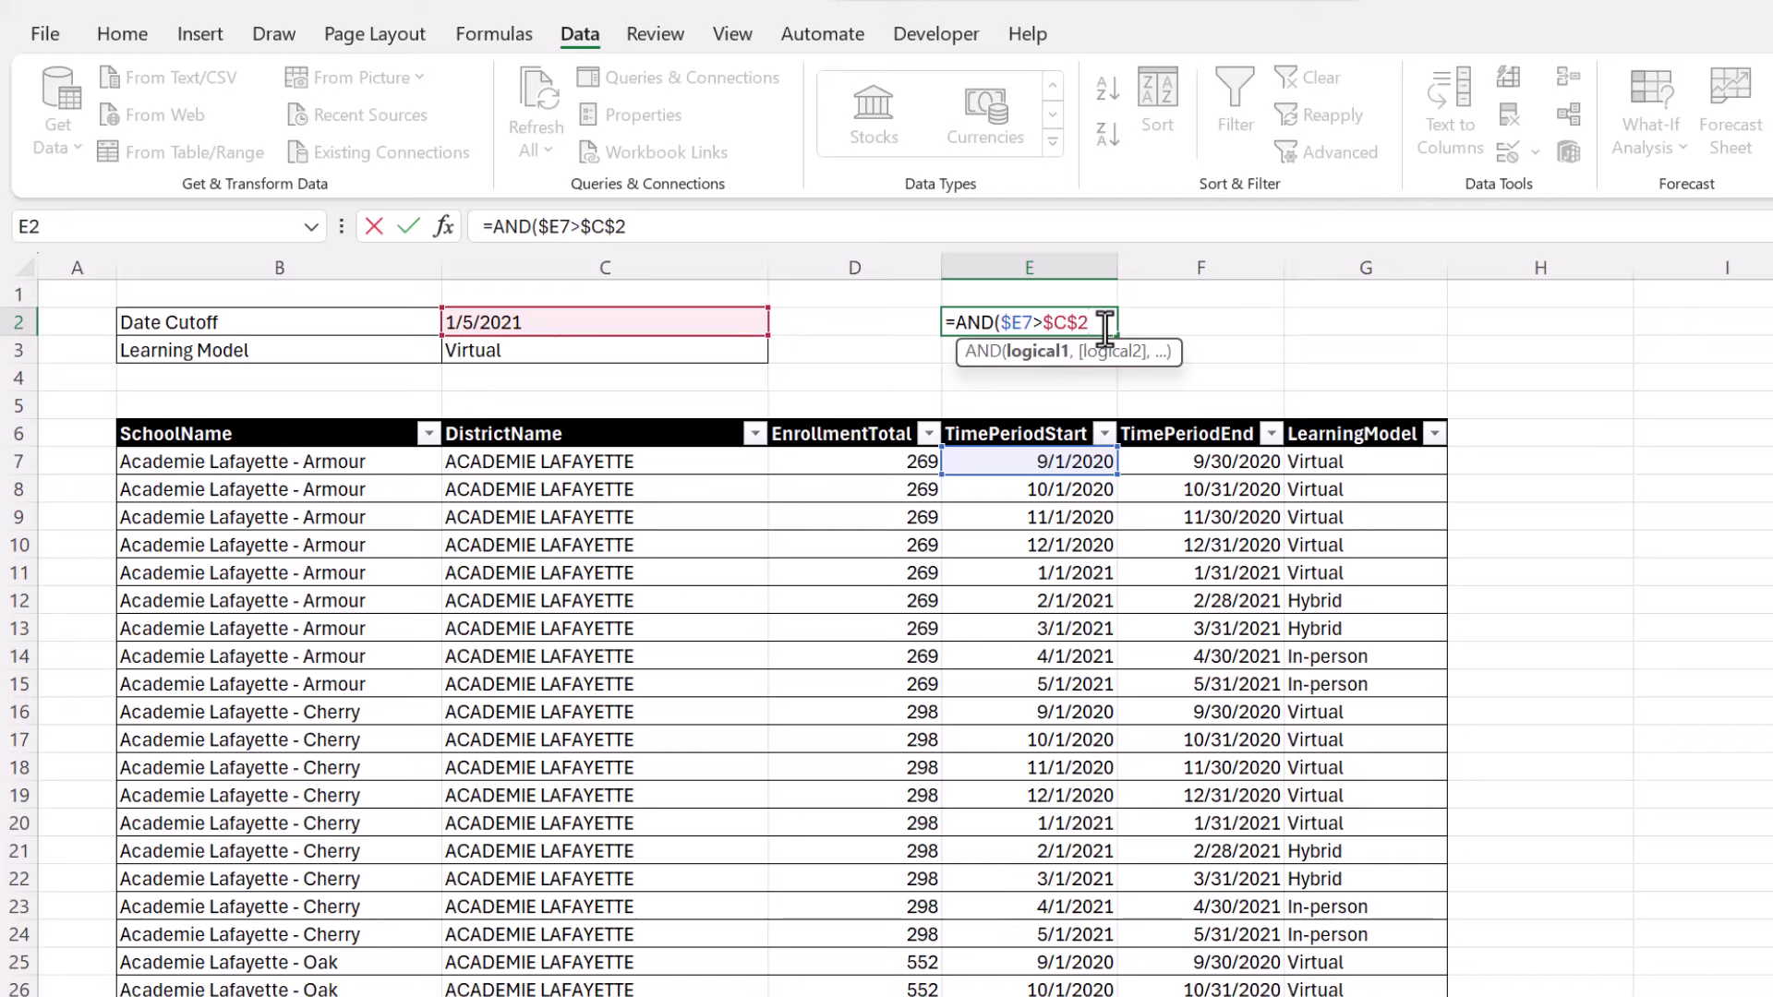
{"action": "type", "text": ","}
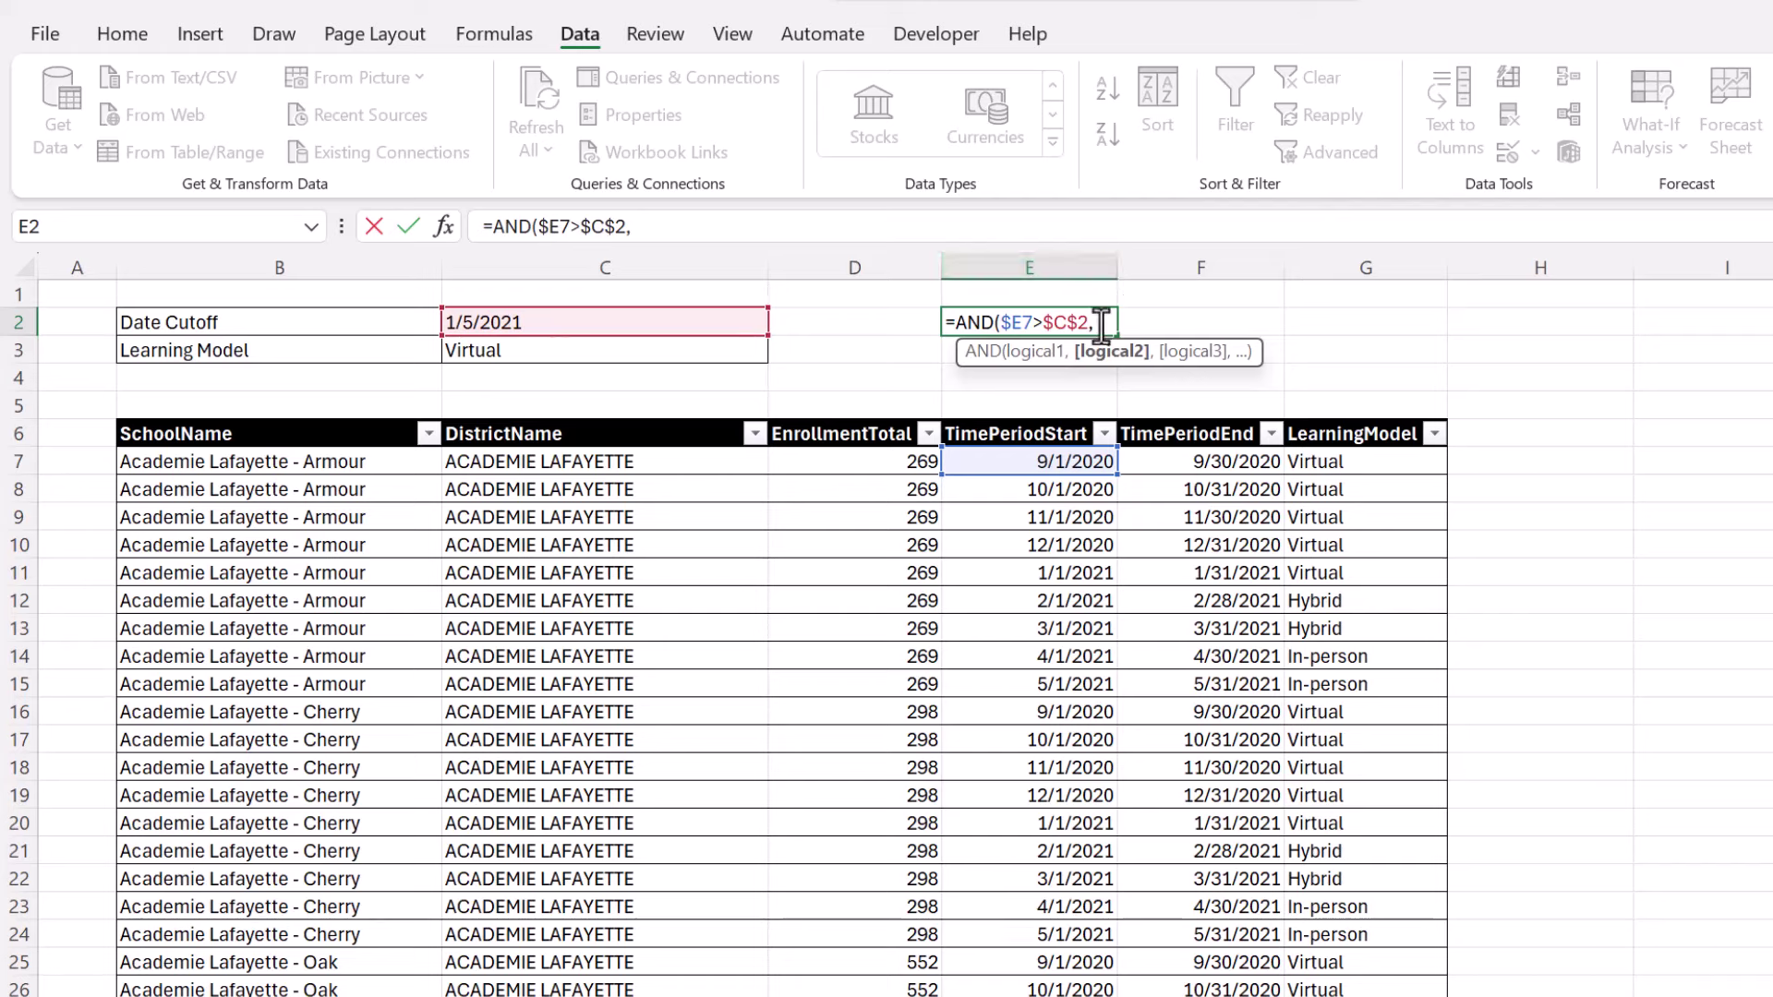
{"action": "left_click", "coordinate": [1319, 459]}
{"action": "left_click", "coordinate": [1115, 321]}
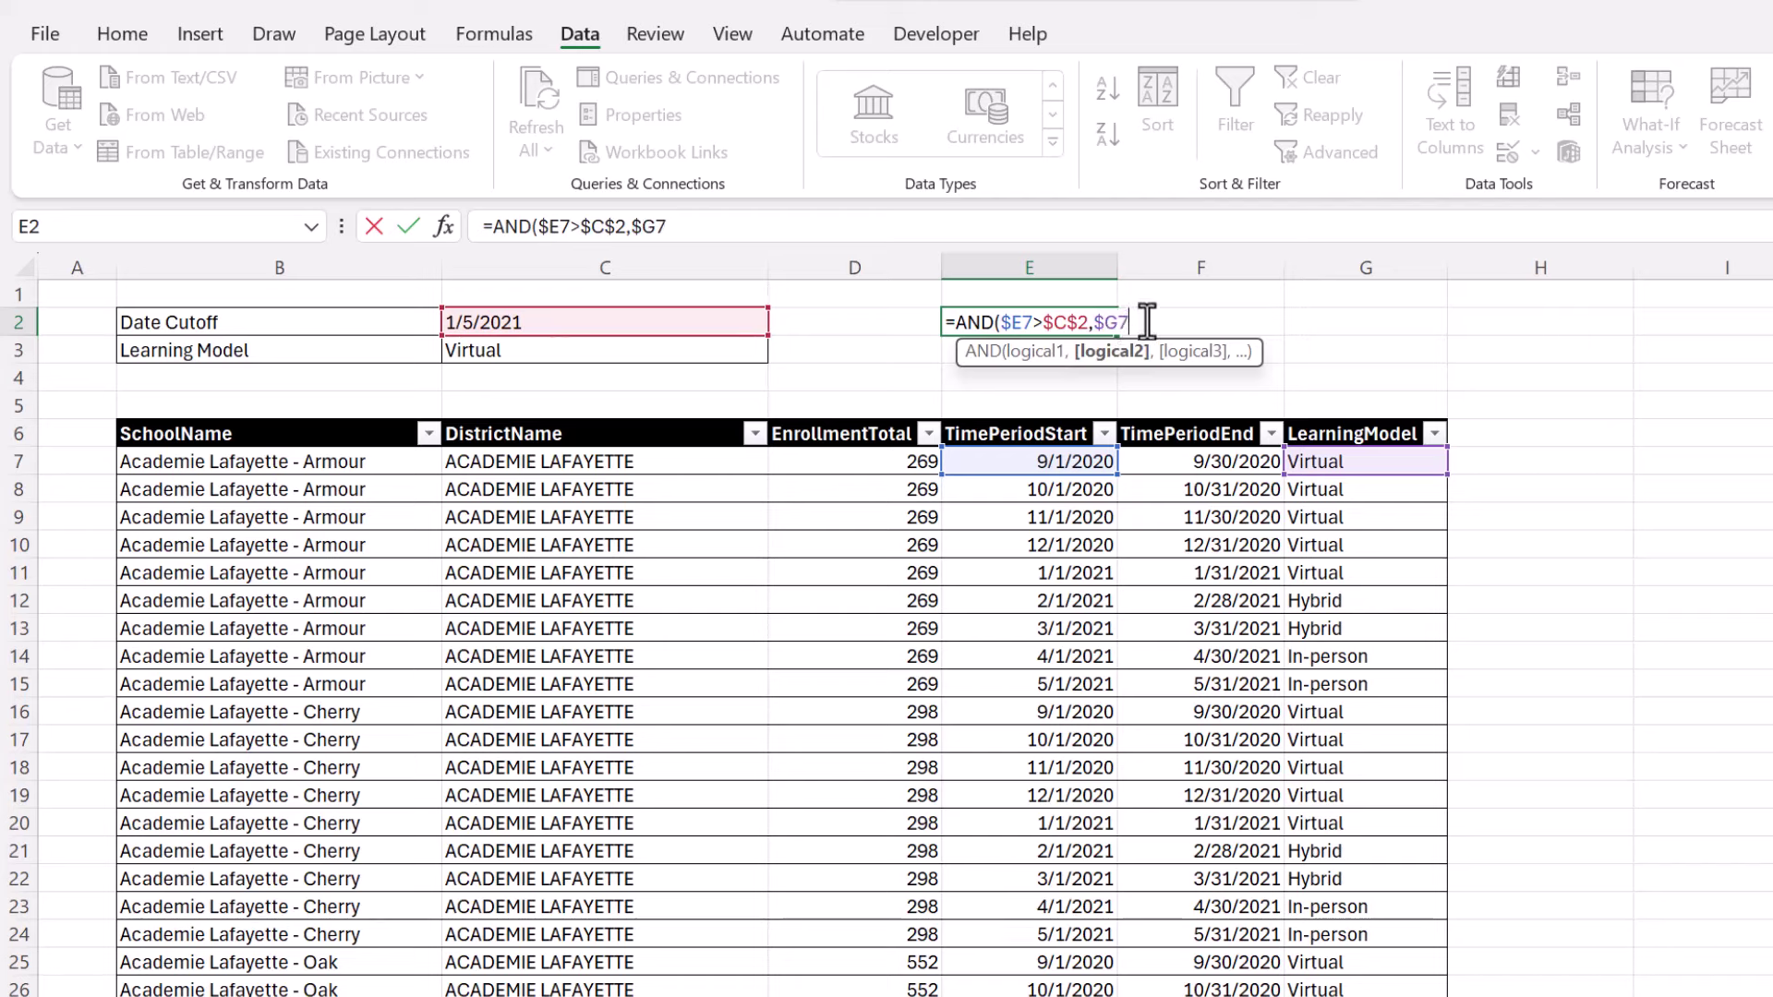
{"action": "type", "text": "="}
{"action": "left_click", "coordinate": [527, 347]}
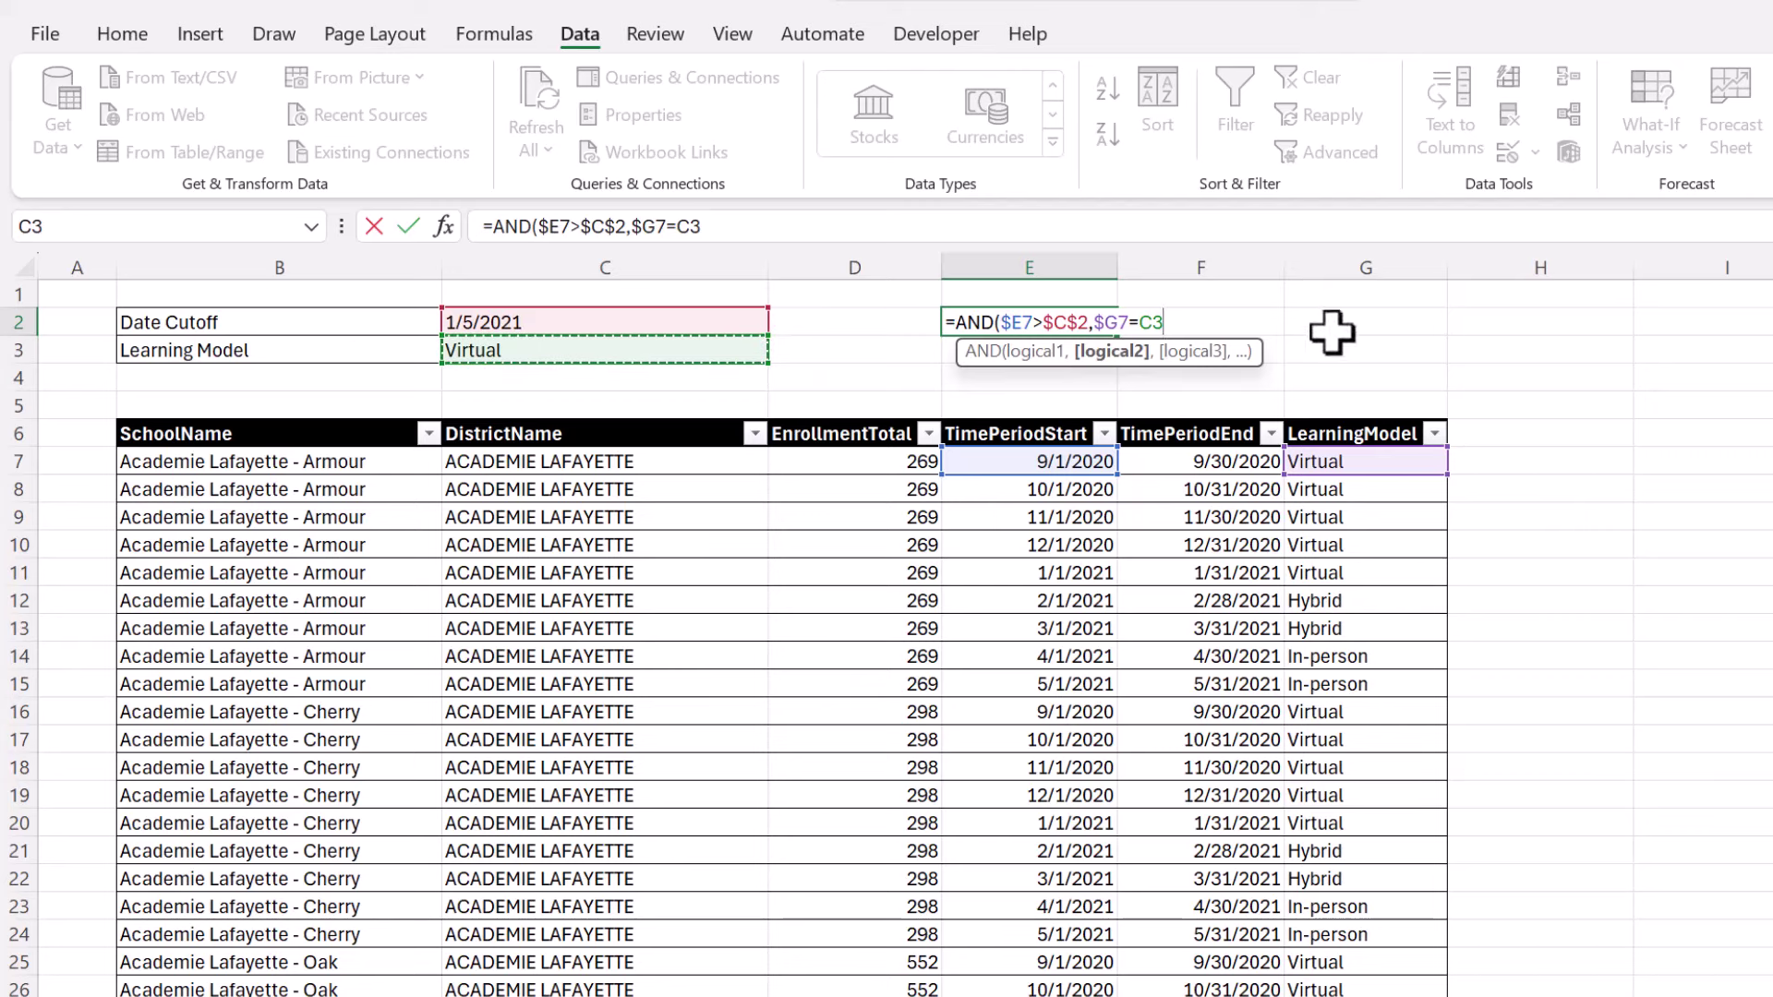
{"action": "key", "text": "F4"}
Commit the AND test in E2 and return to review it.
{"action": "key", "text": "Return"}
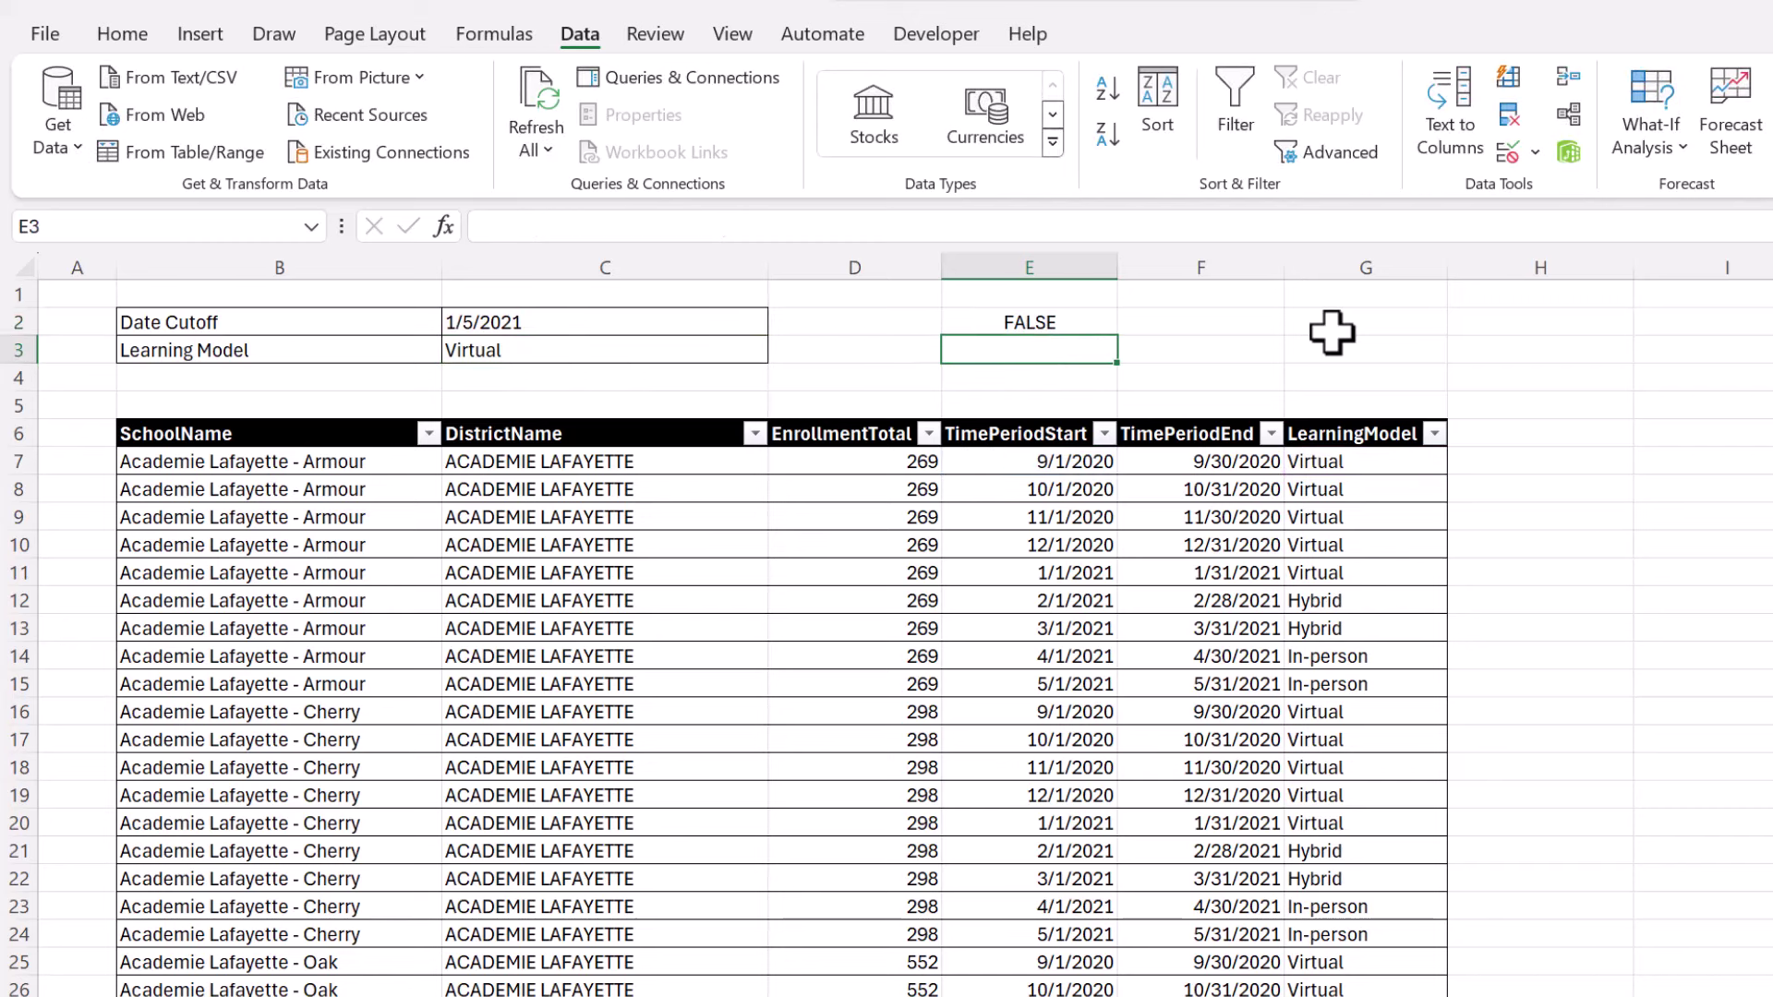
{"action": "key", "text": "Up"}
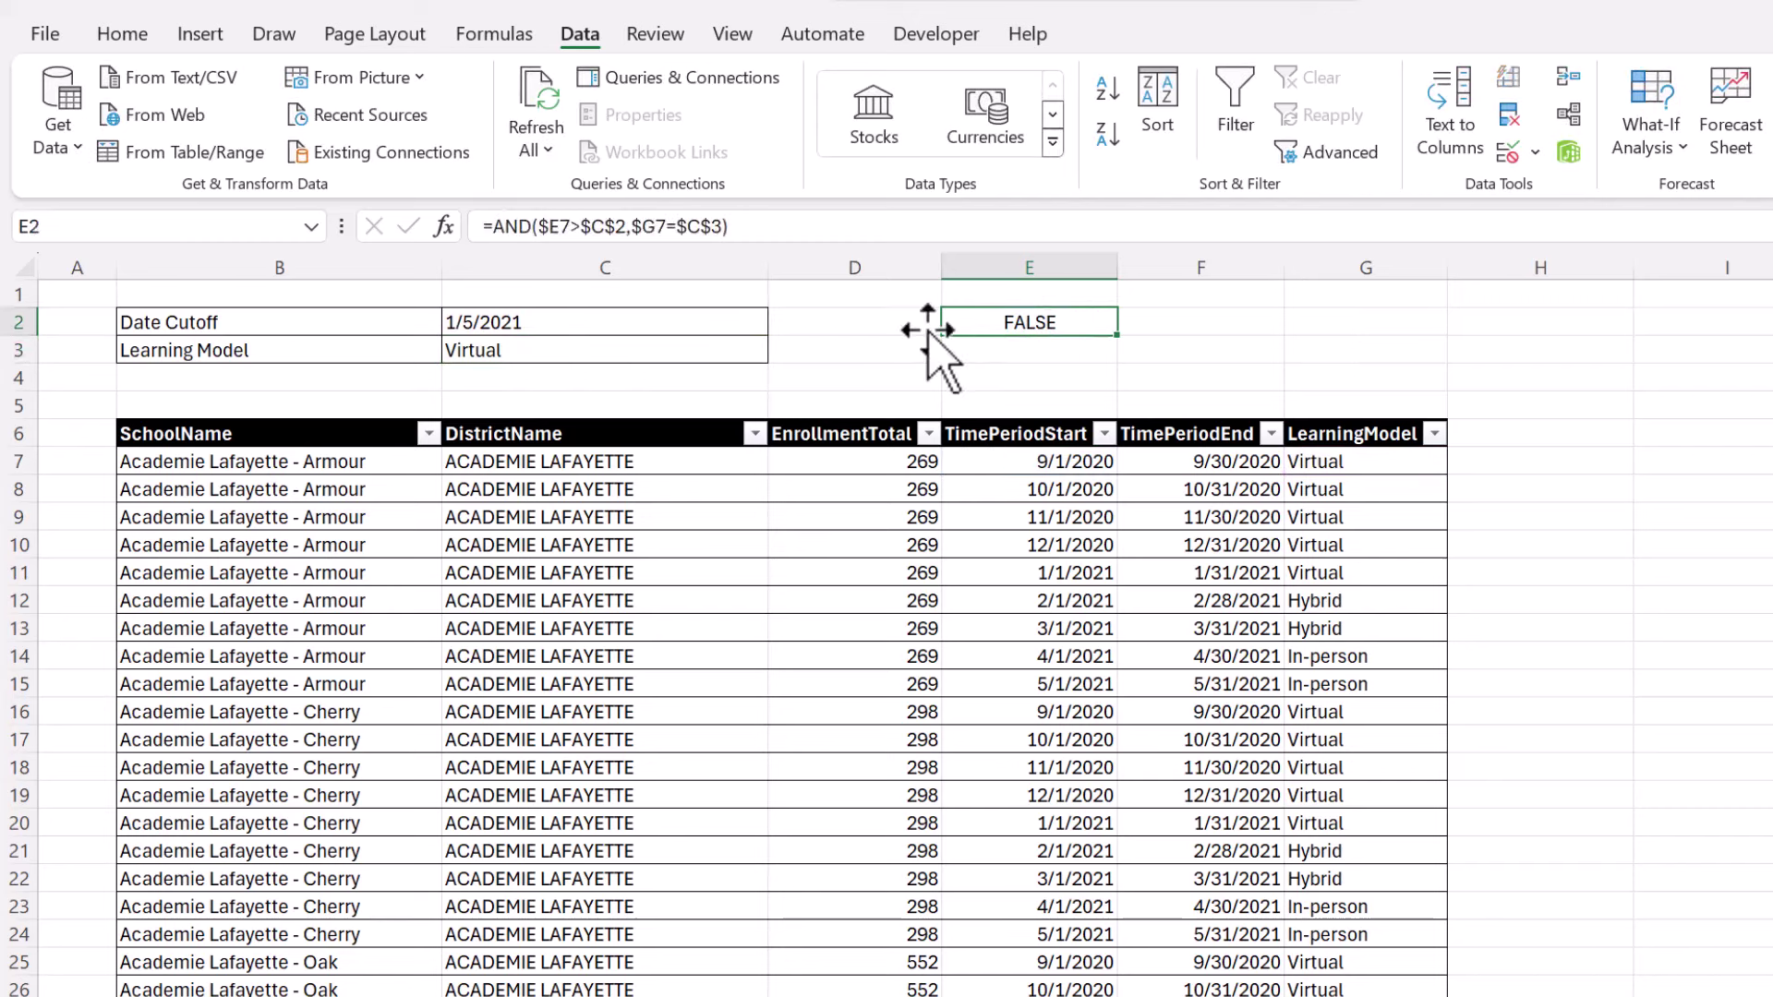
{"action": "left_click", "coordinate": [760, 349]}
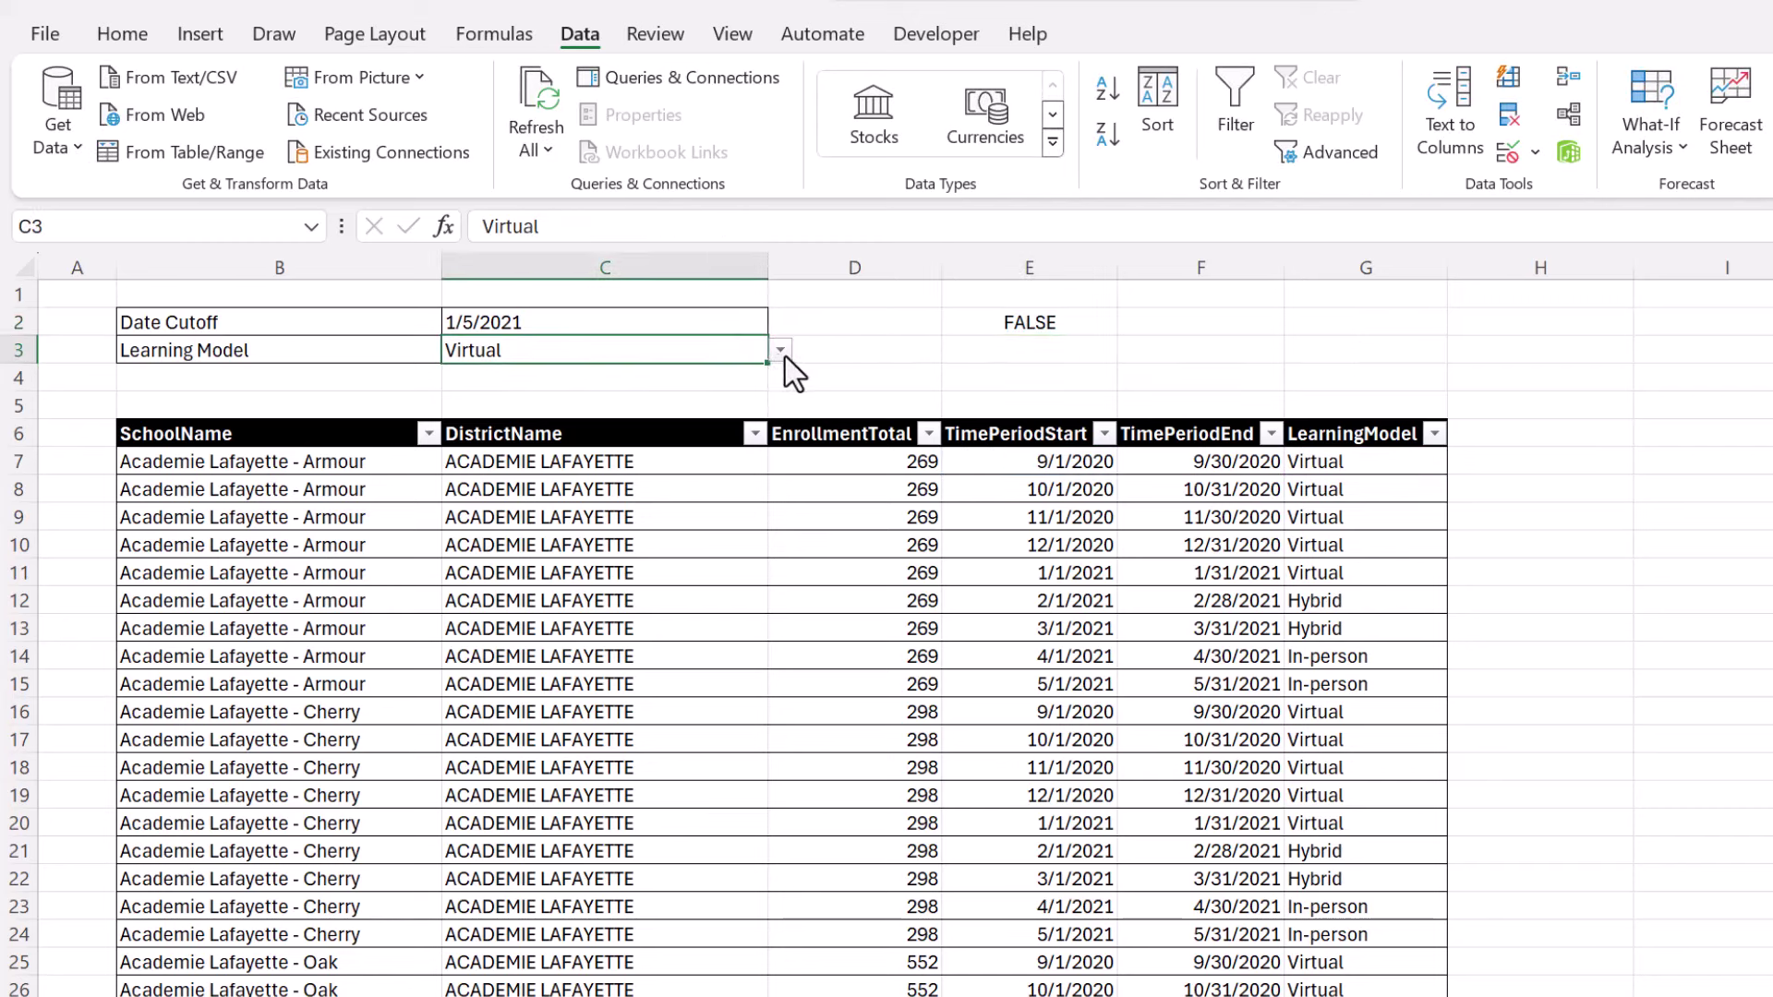
Change the Date Cutoff in C2 to 8/30/2020 and check that E2 shows TRUE.
{"action": "left_click", "coordinate": [714, 319]}
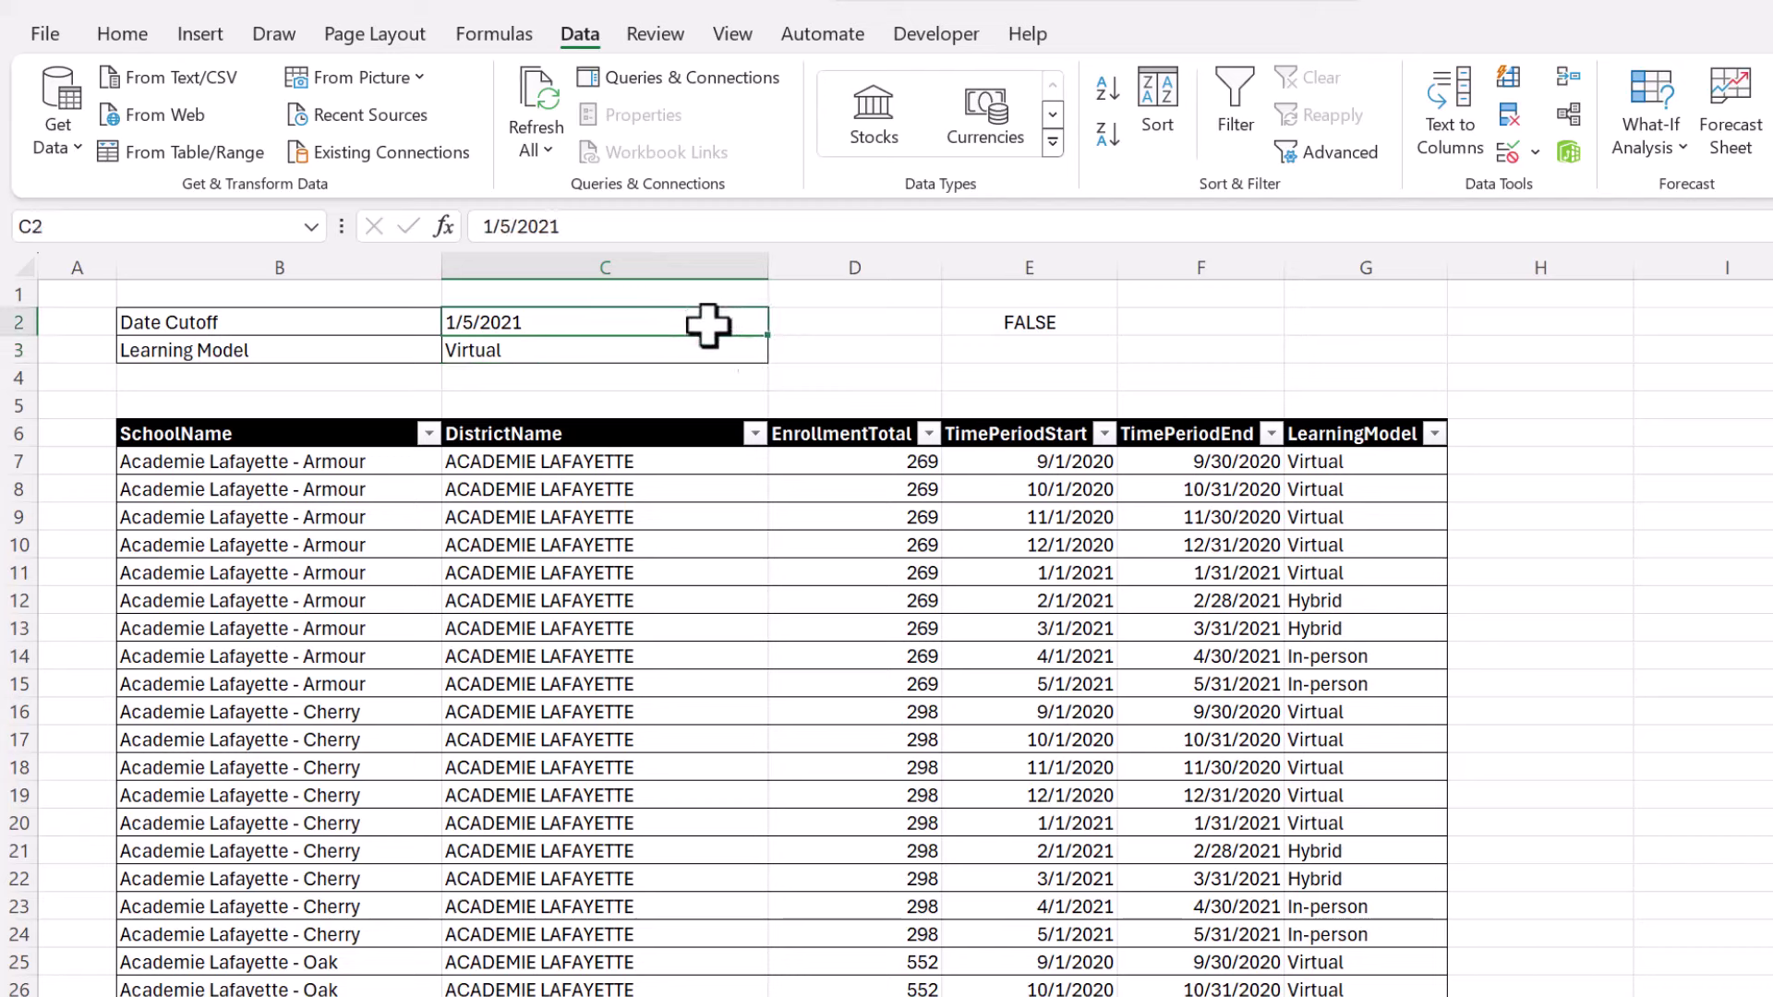
{"action": "type", "text": "8/30"}
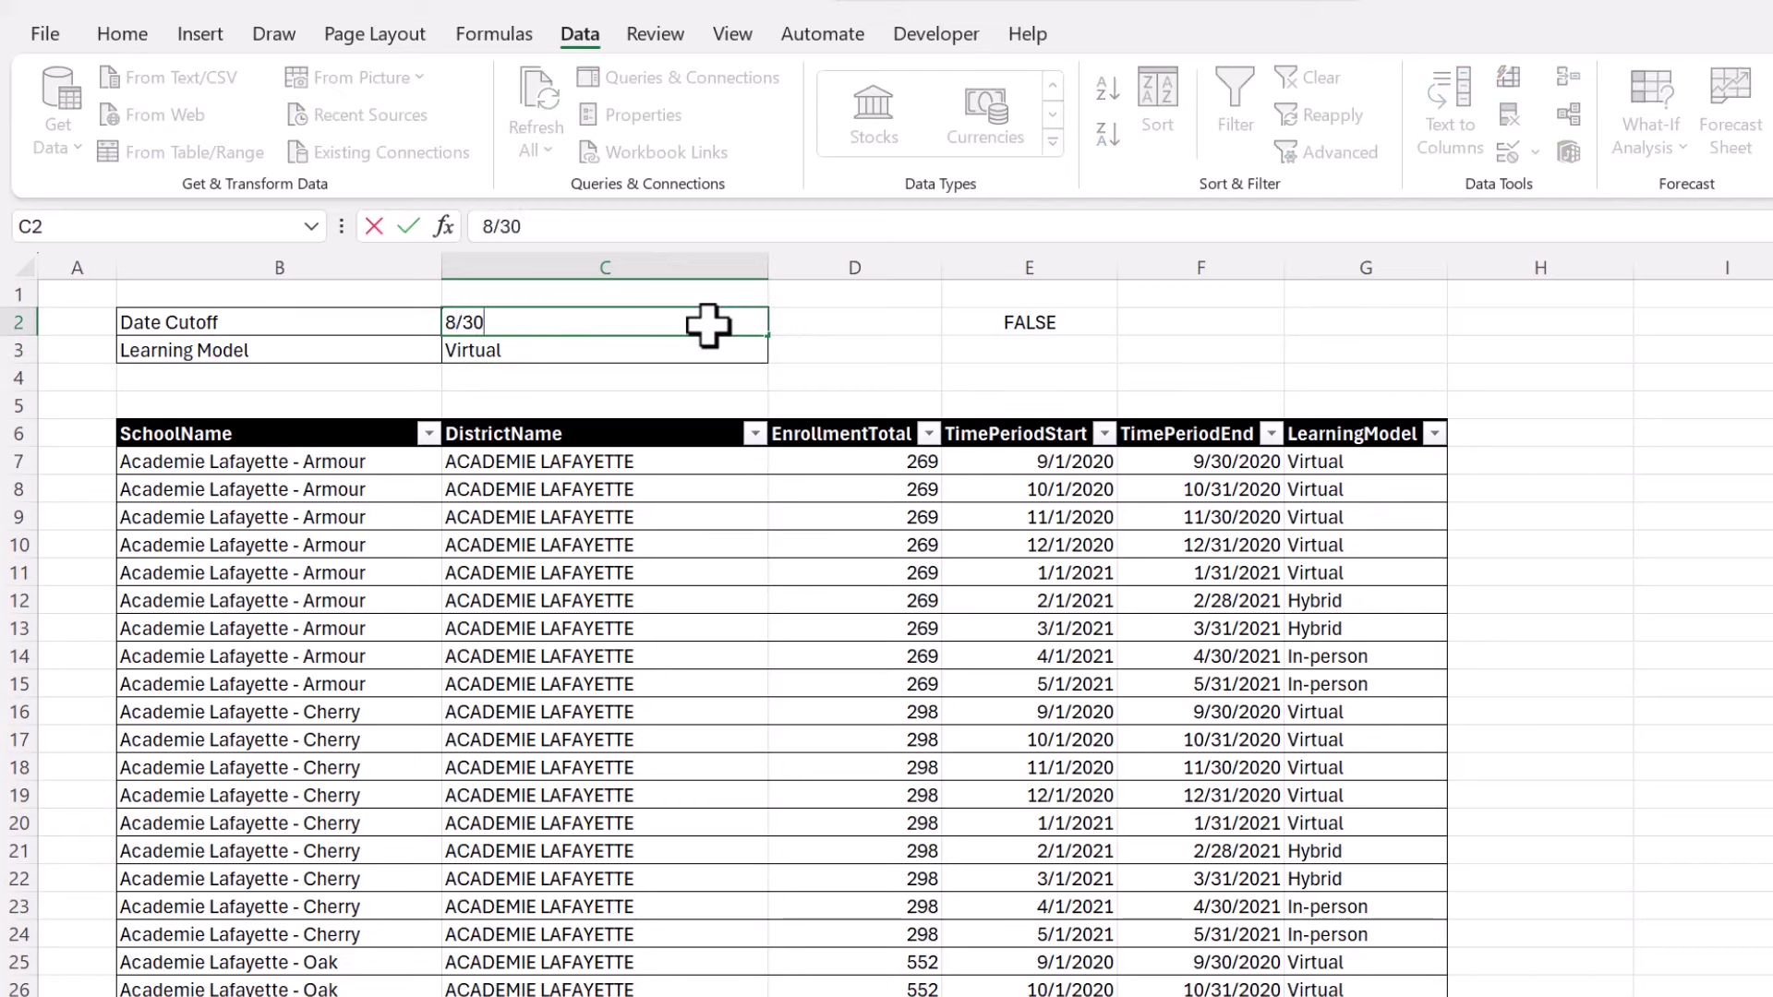
{"action": "type", "text": "/20"}
{"action": "key", "text": "Return"}
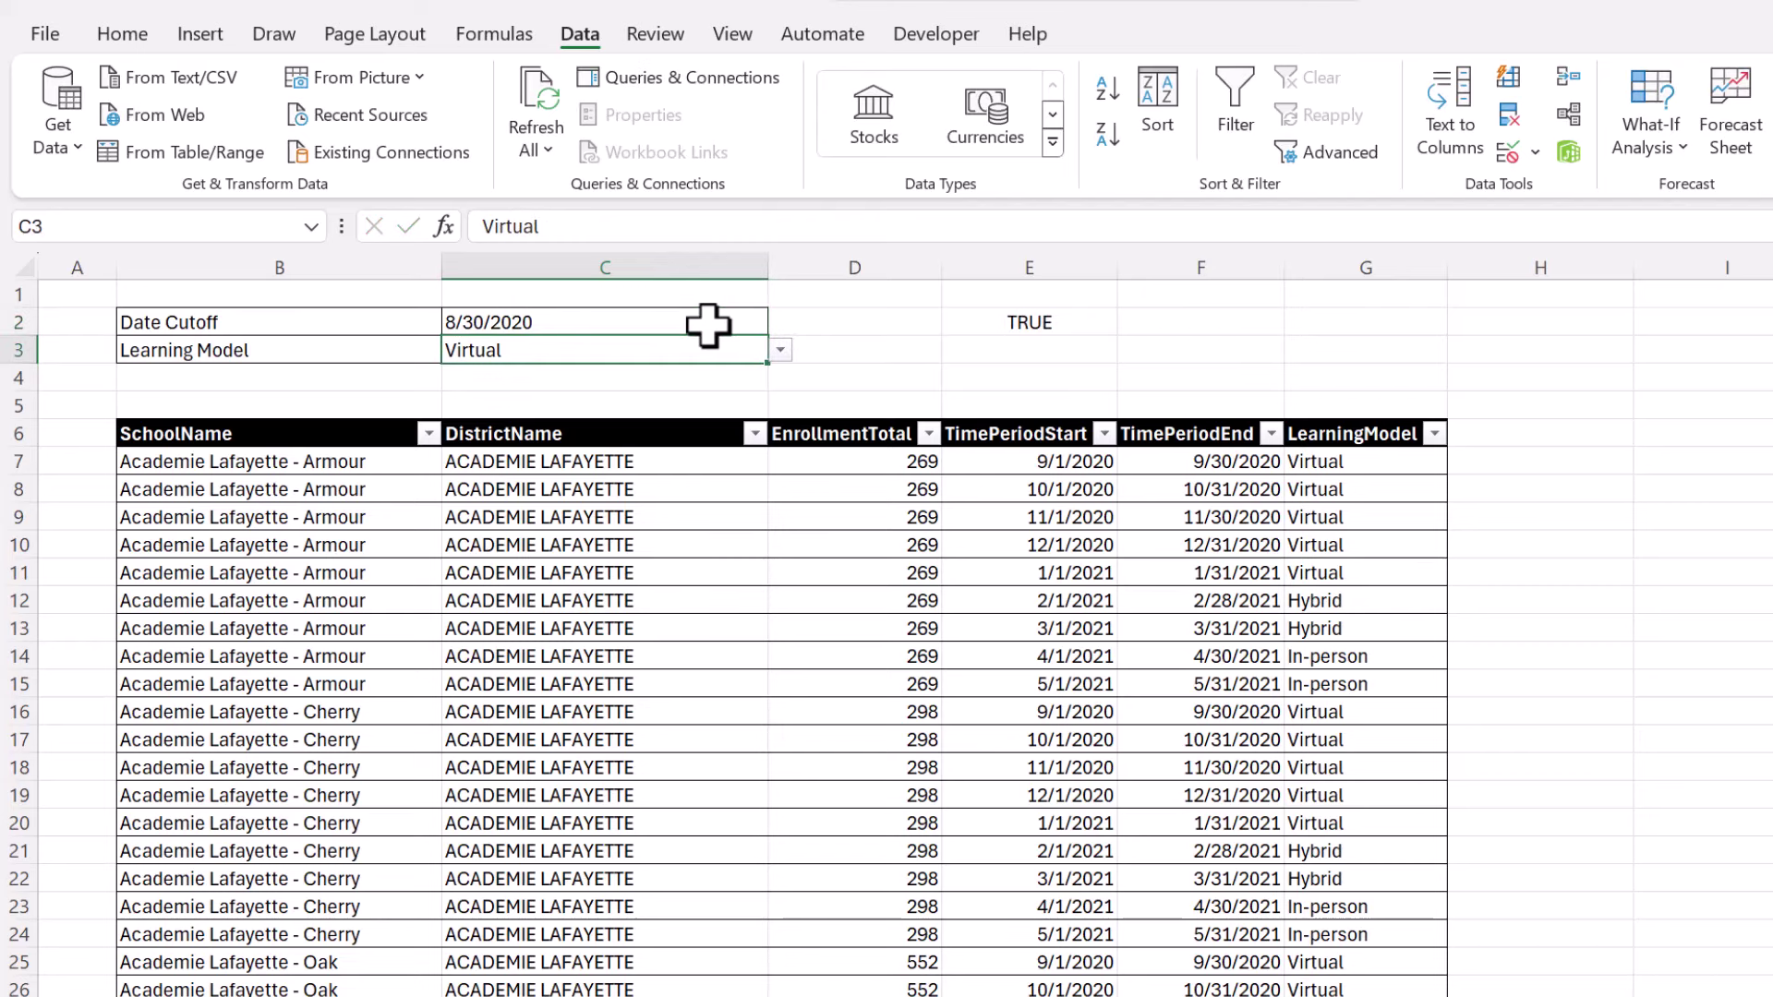
{"action": "left_click", "coordinate": [1089, 325]}
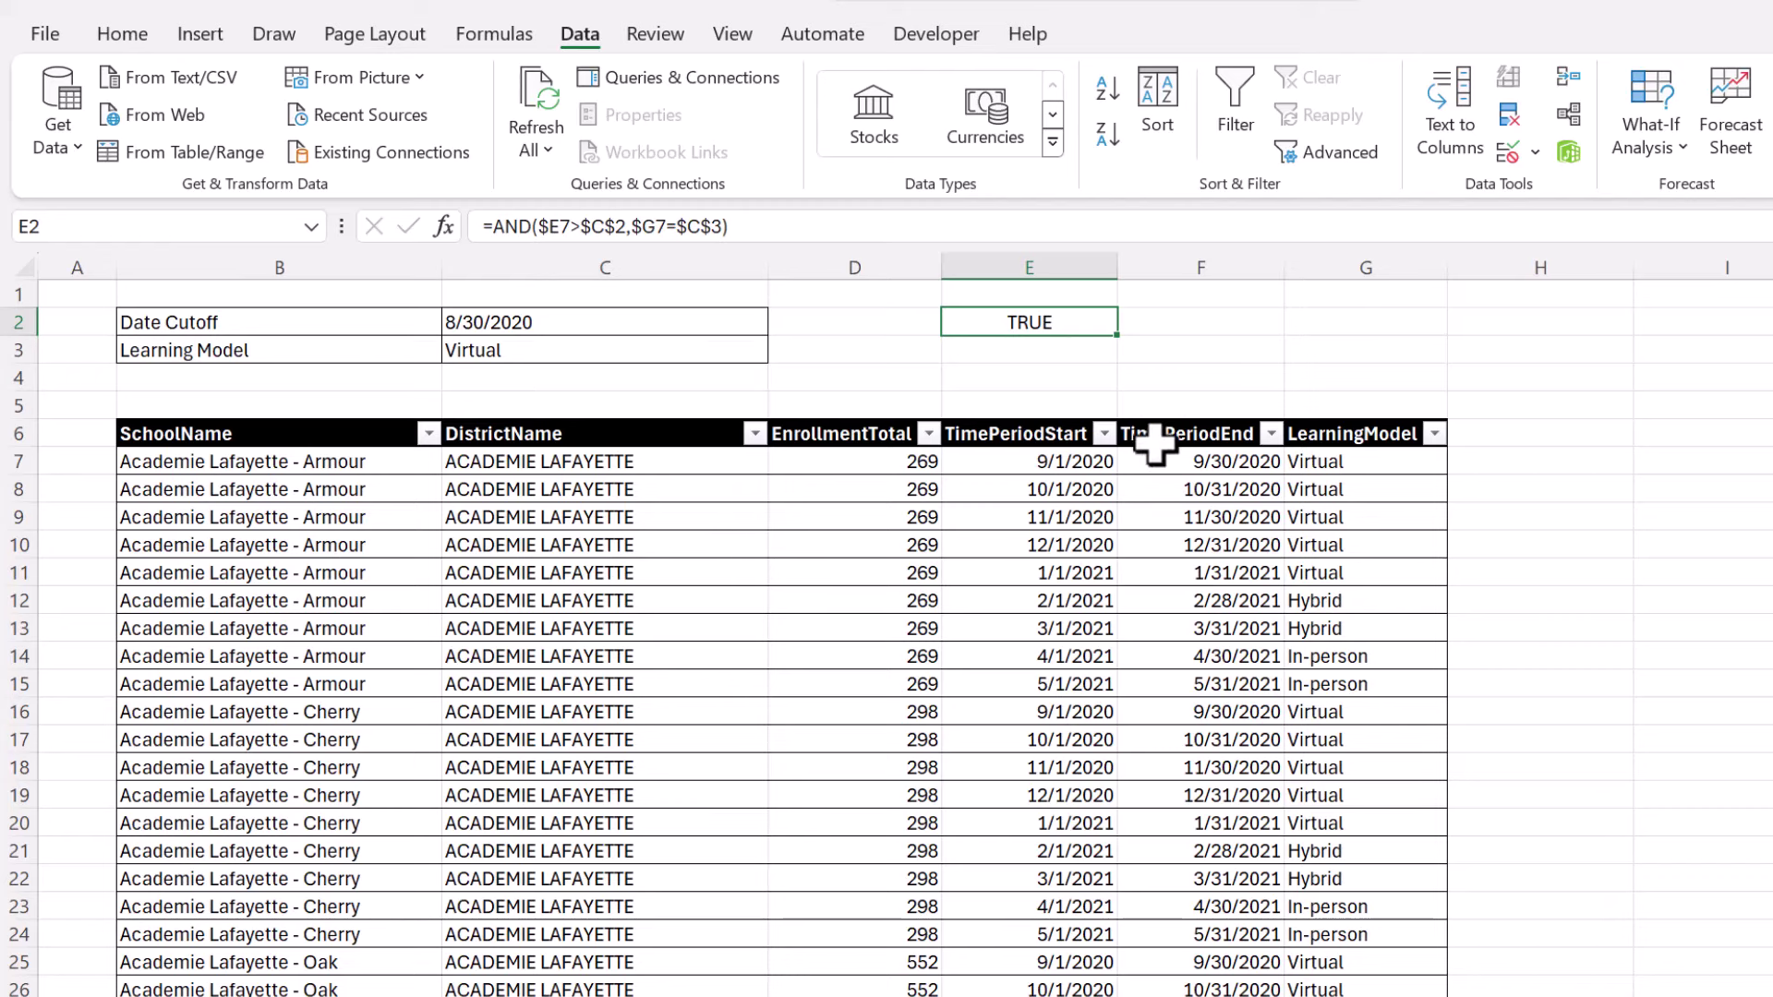
Copy the =AND($E7>$C$2,$G7=$C$3) formula text from E2.
{"action": "left_click", "coordinate": [195, 455]}
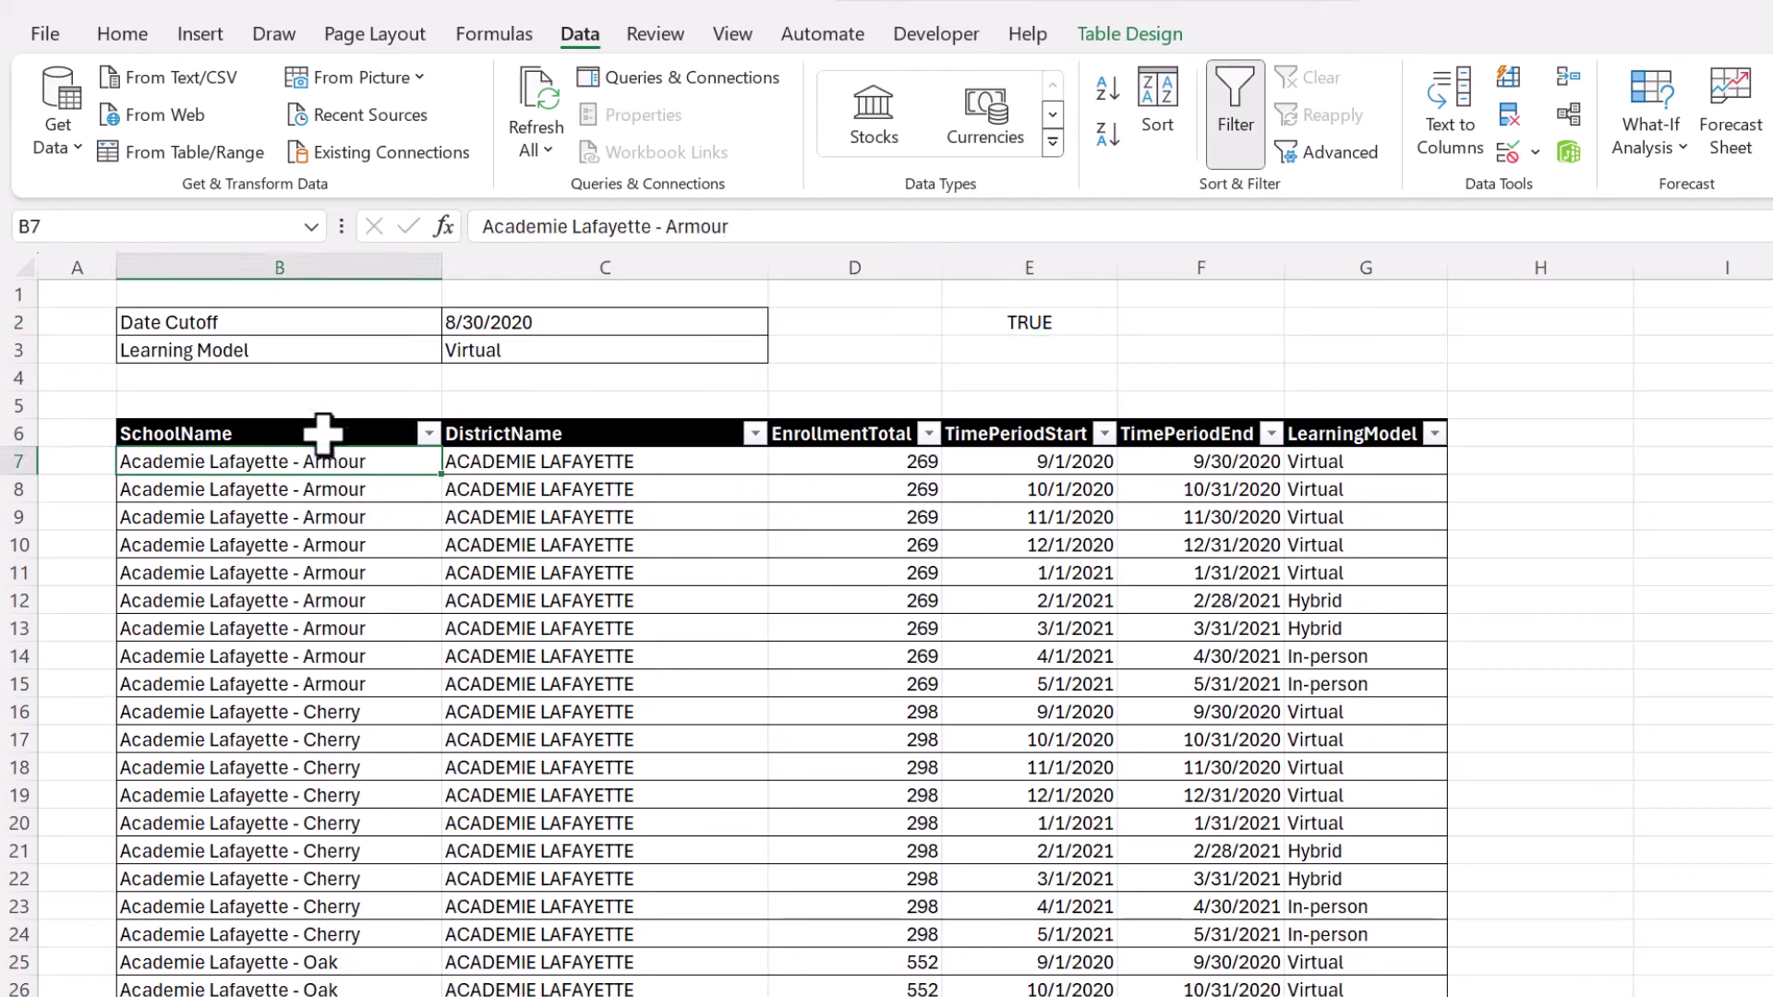
{"action": "left_click", "coordinate": [1061, 327]}
{"action": "left_click", "coordinate": [744, 231]}
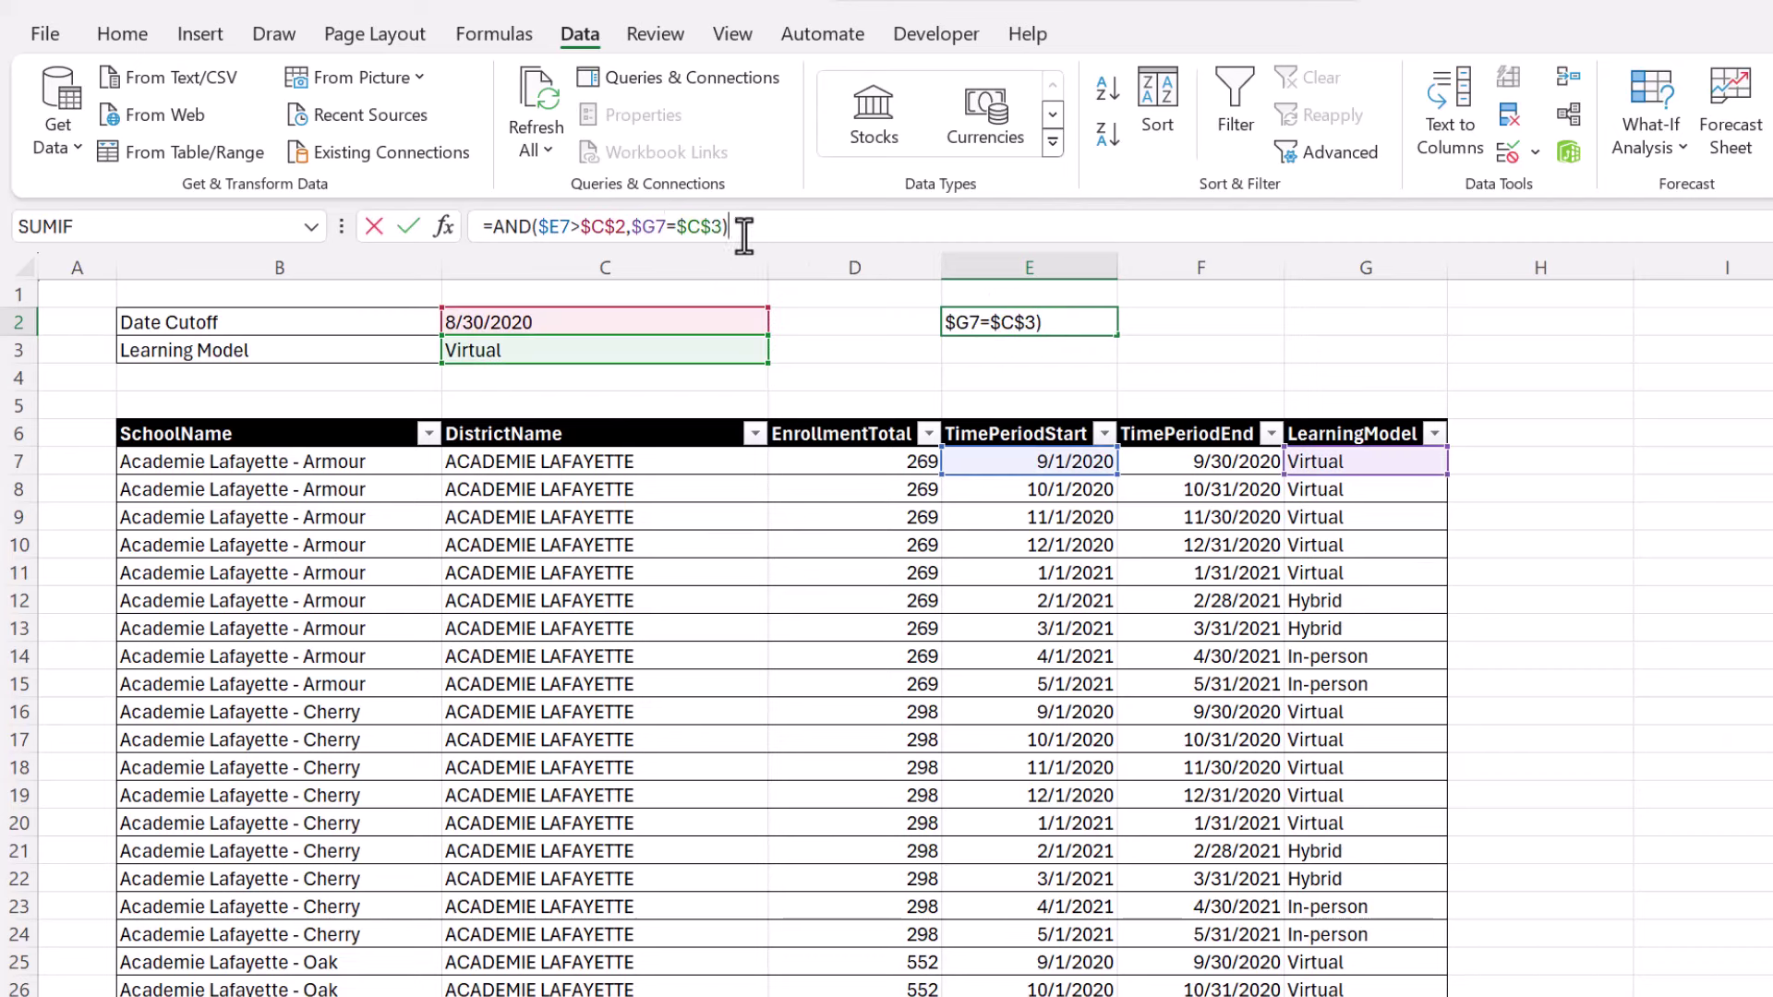
{"action": "left_click_drag", "start_coordinate": [744, 231], "coordinate": [487, 230]}
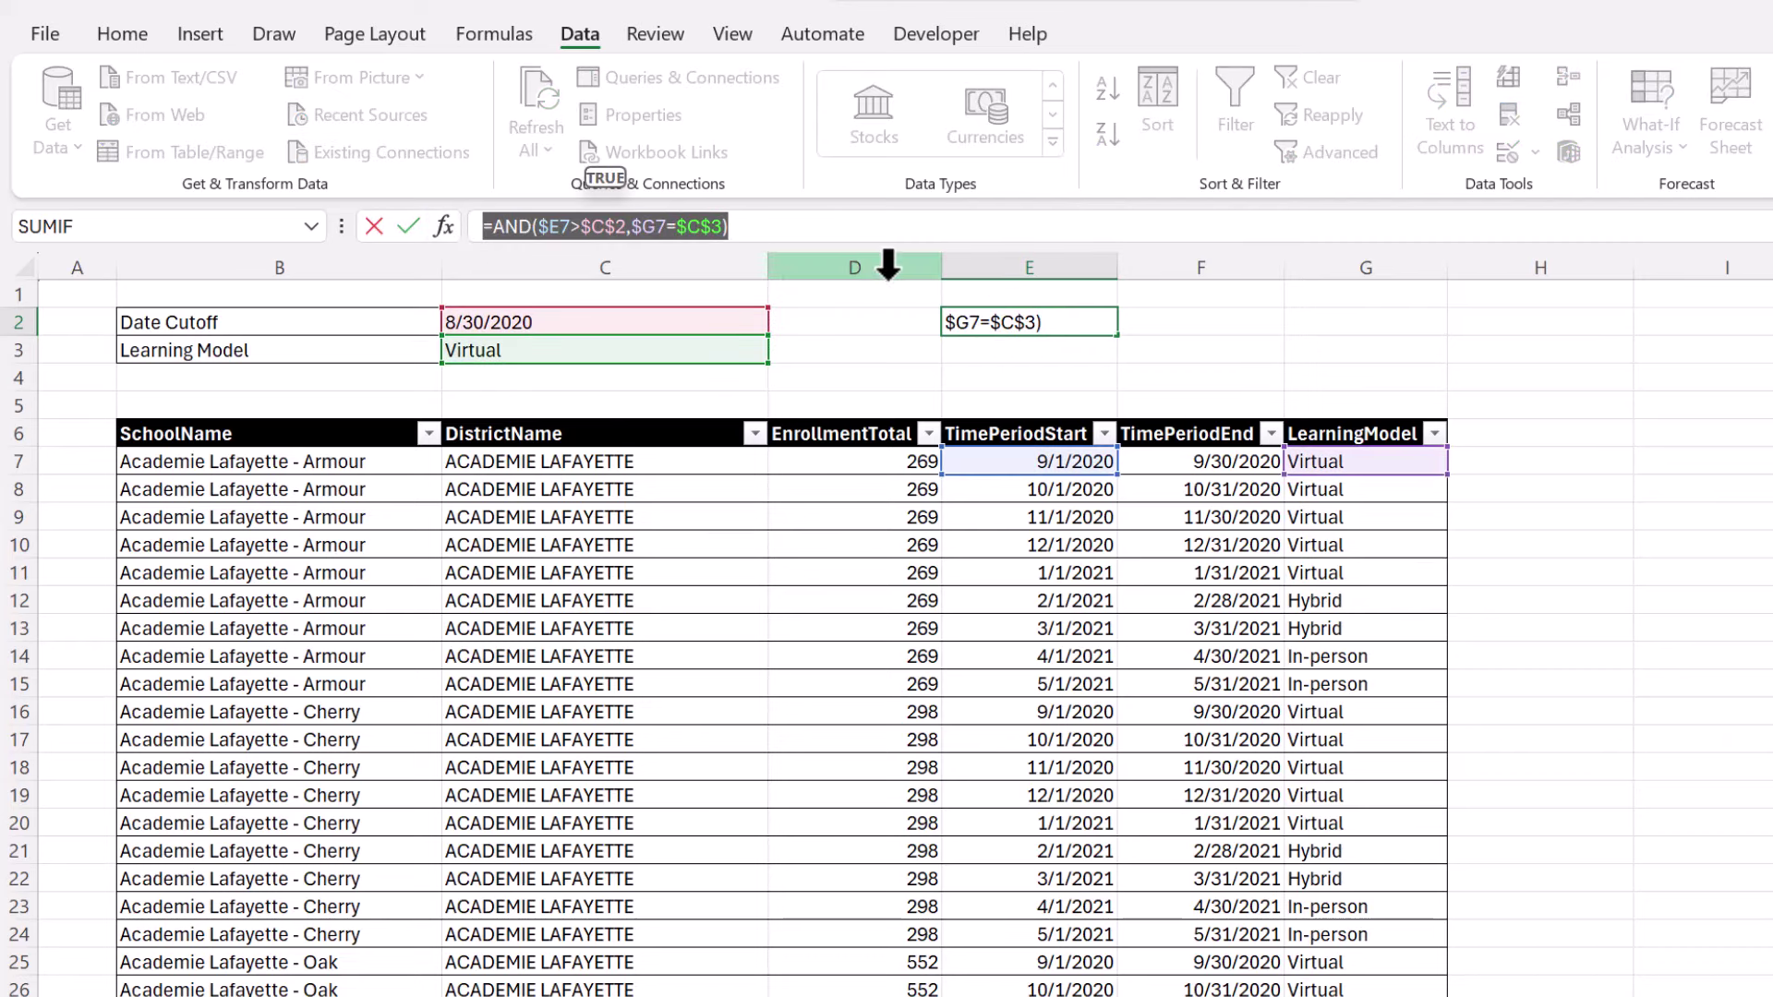
{"action": "key", "text": "Return"}
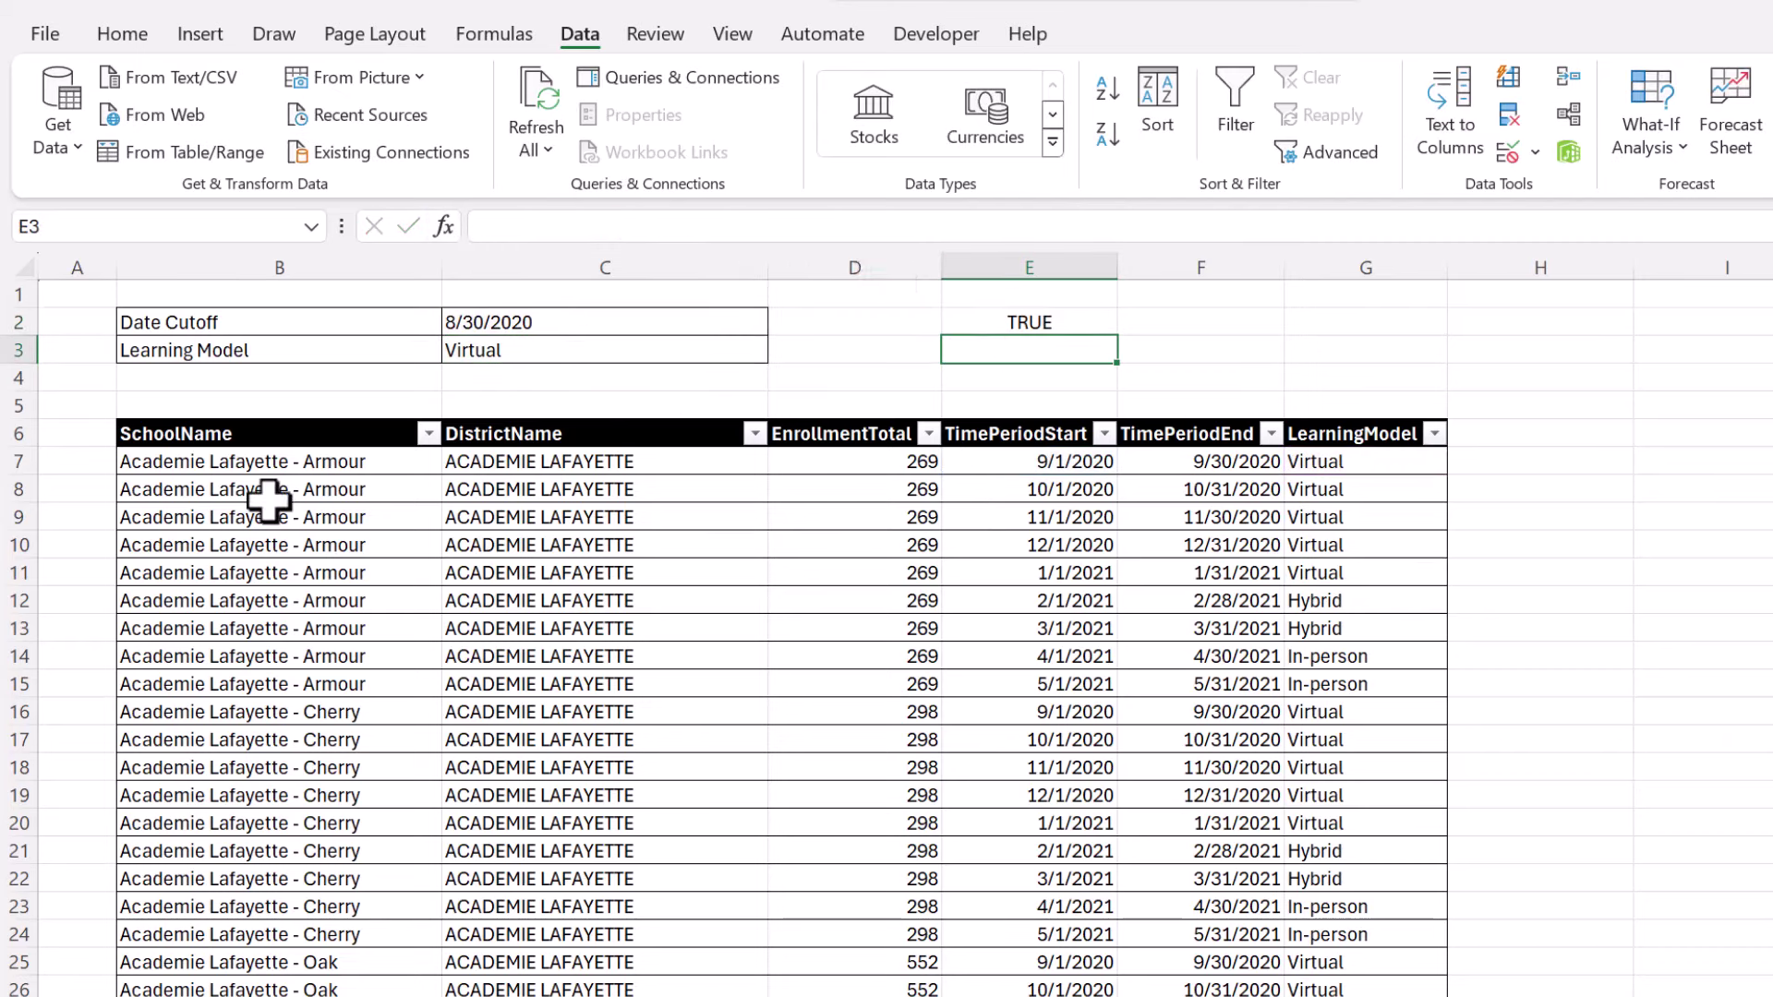
Select the table body and add the pasted AND formula rule with a light pink fill.
{"action": "left_click_drag", "start_coordinate": [242, 411], "coordinate": [1308, 427]}
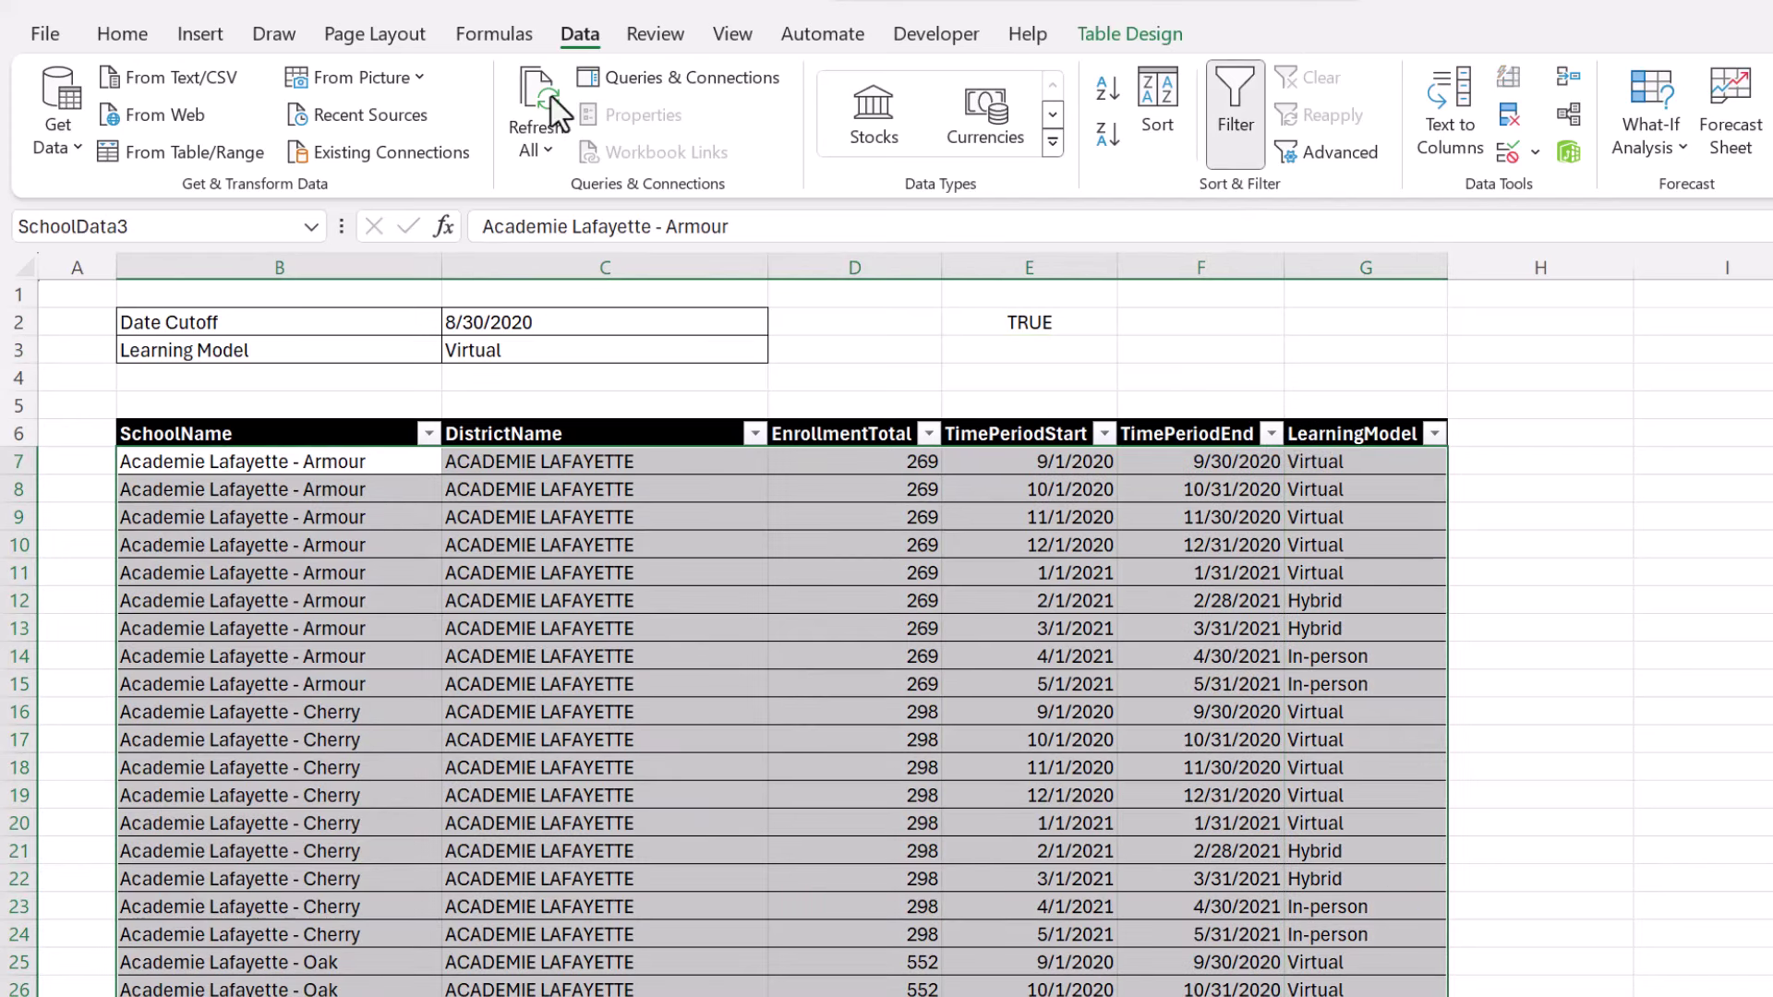
{"action": "left_click", "coordinate": [126, 43]}
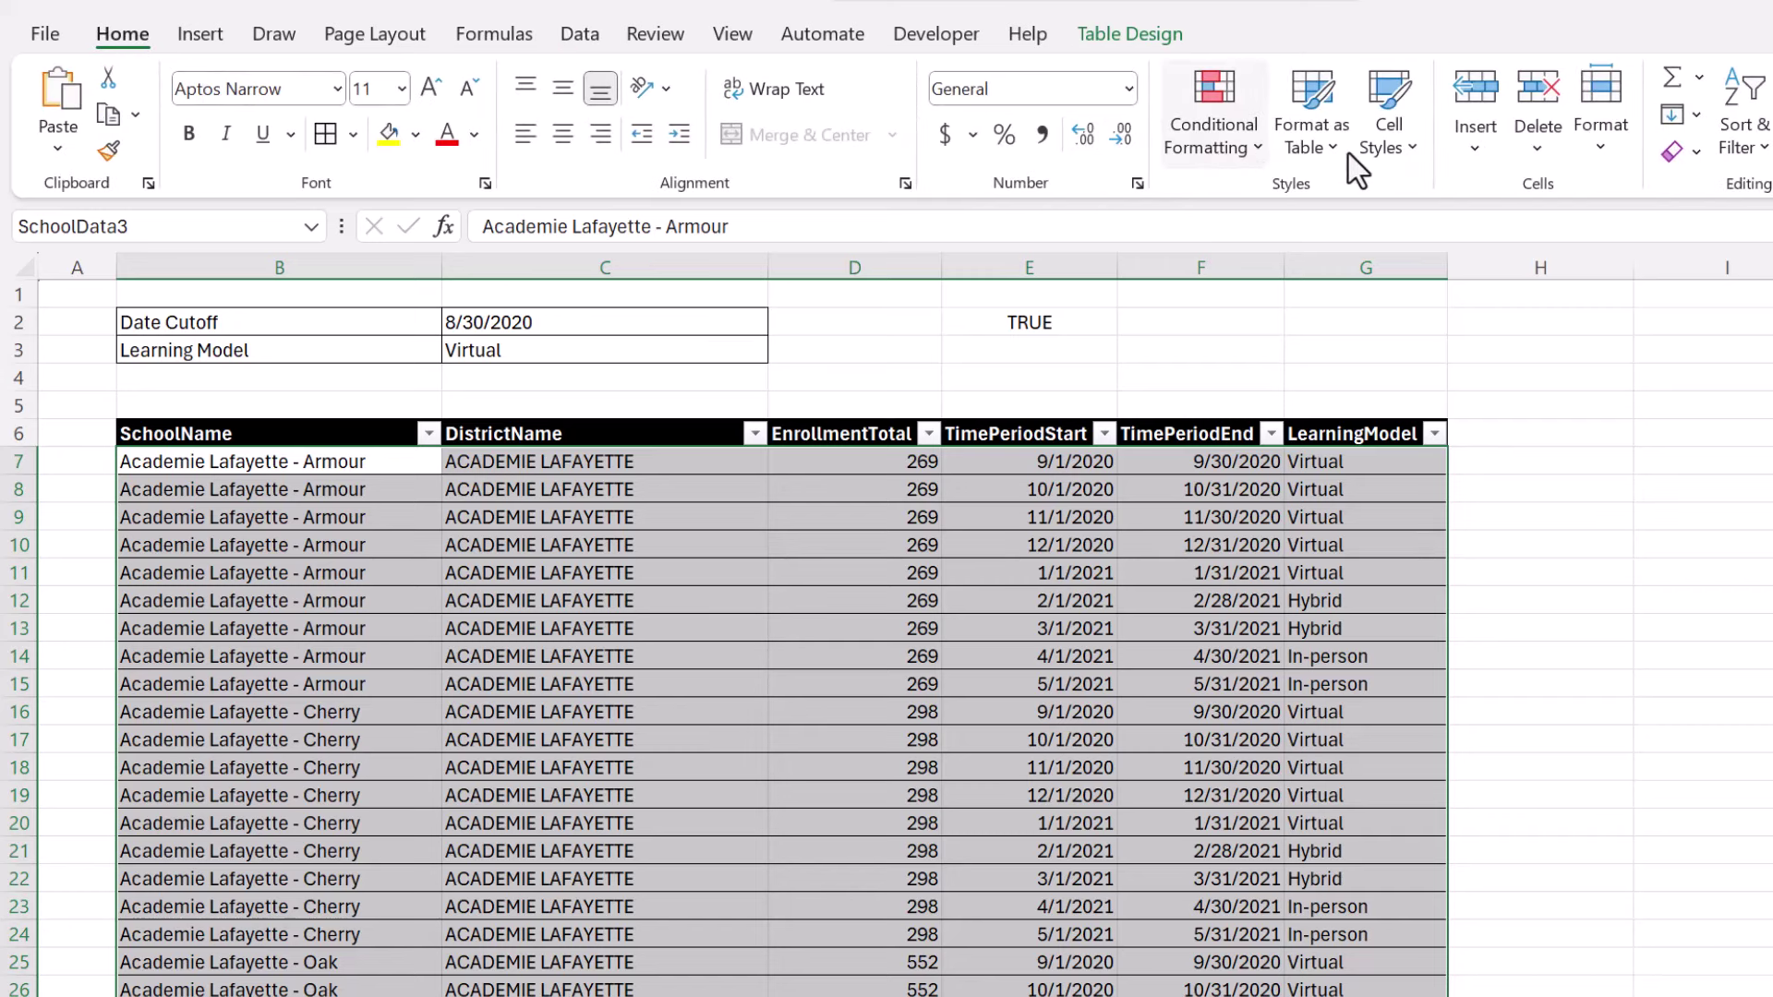
{"action": "left_click", "coordinate": [1225, 148]}
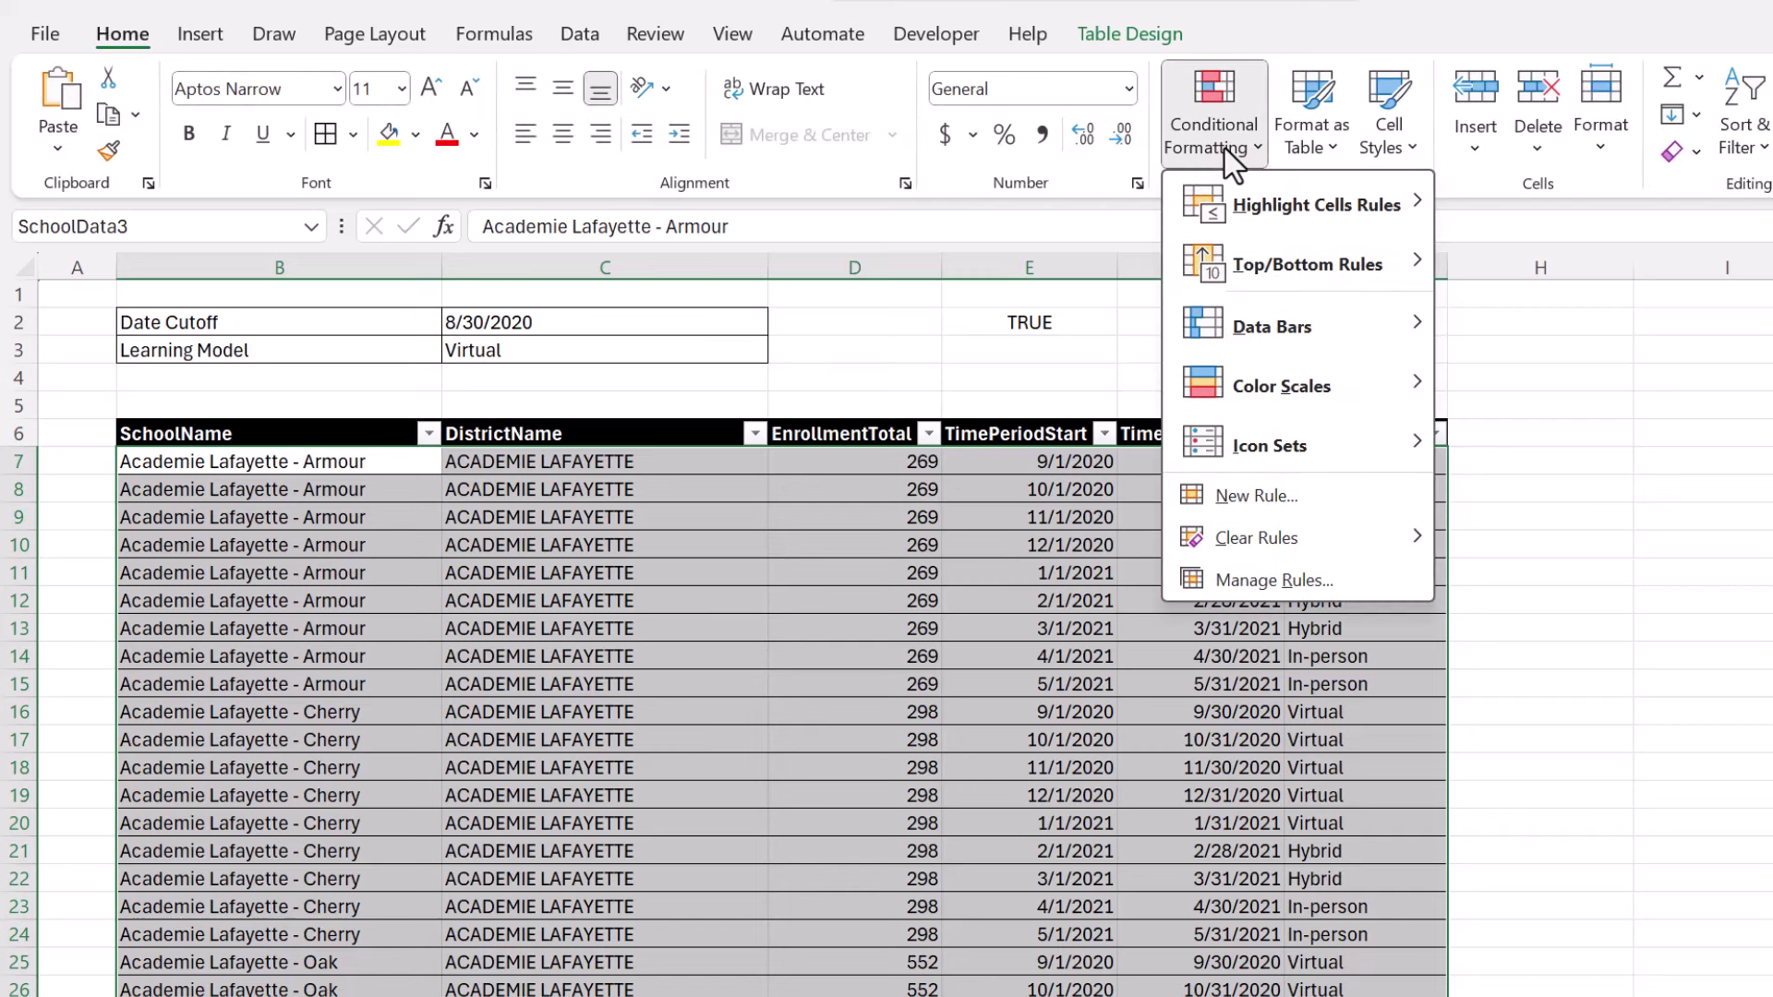
{"action": "left_click", "coordinate": [1256, 492]}
{"action": "left_click", "coordinate": [638, 778]}
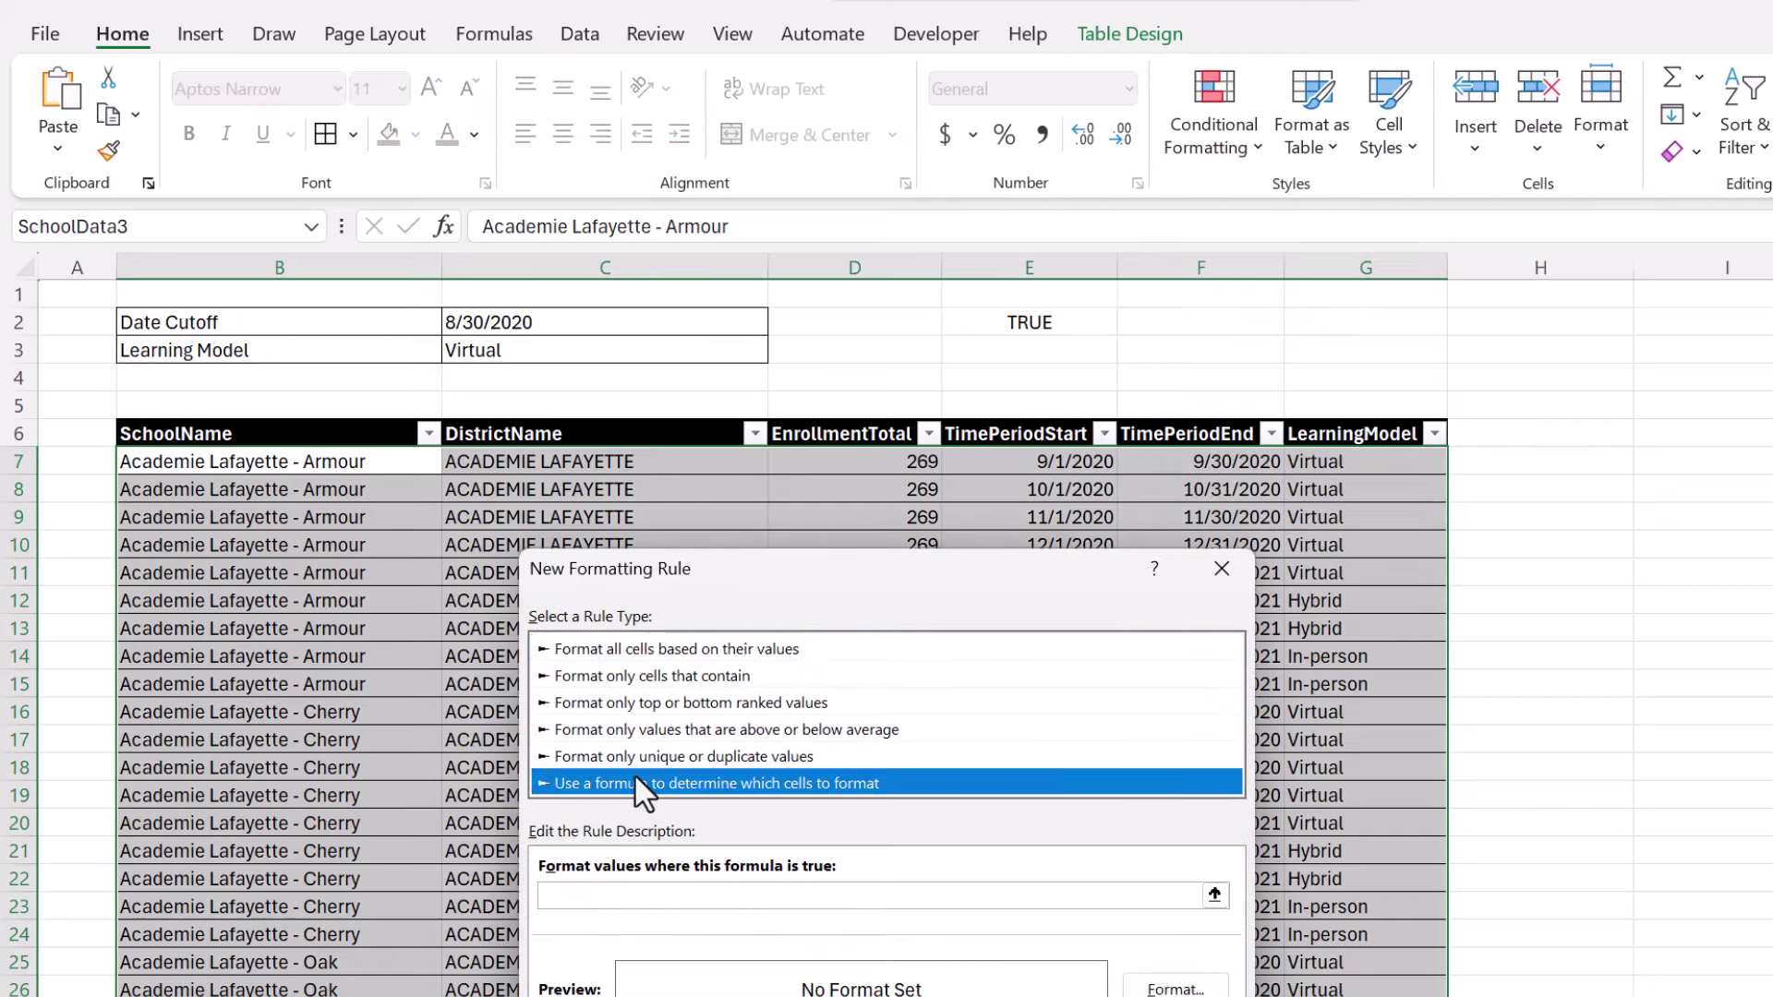
{"action": "left_click", "coordinate": [624, 894]}
{"action": "type", "text": "=AND($E7>$C$2,$G7=$C$3)"}
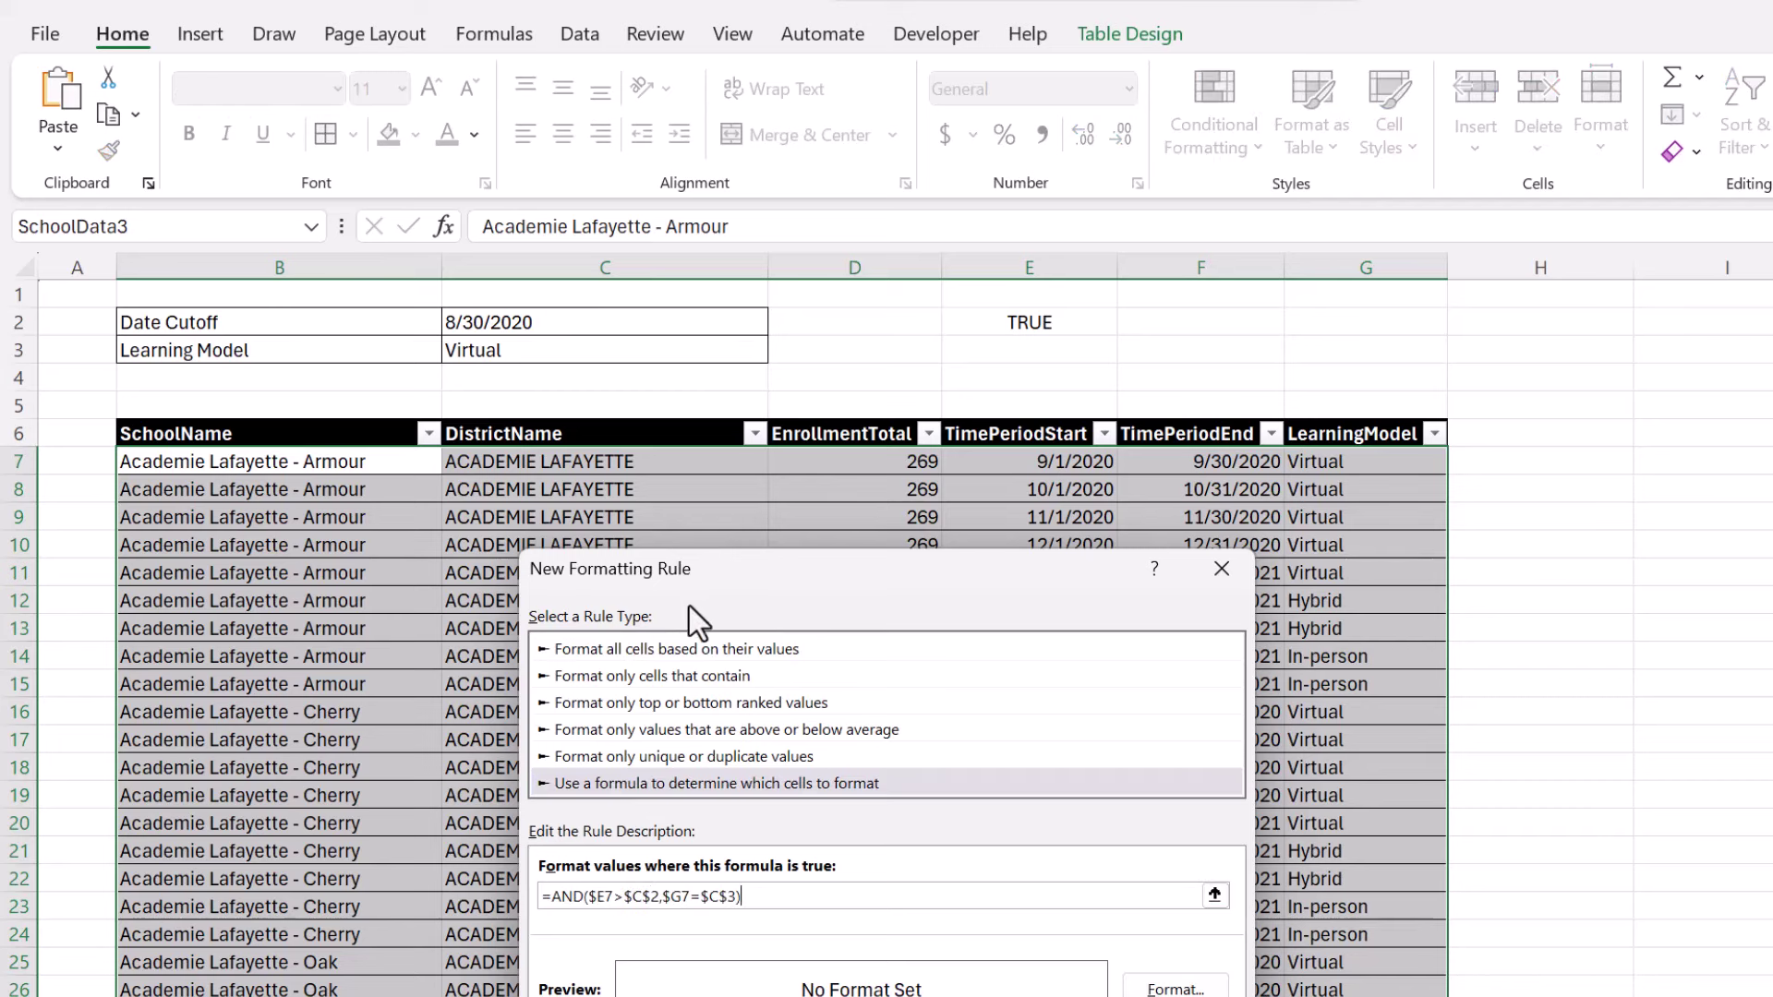
{"action": "left_click_drag", "start_coordinate": [696, 574], "coordinate": [1022, 262]}
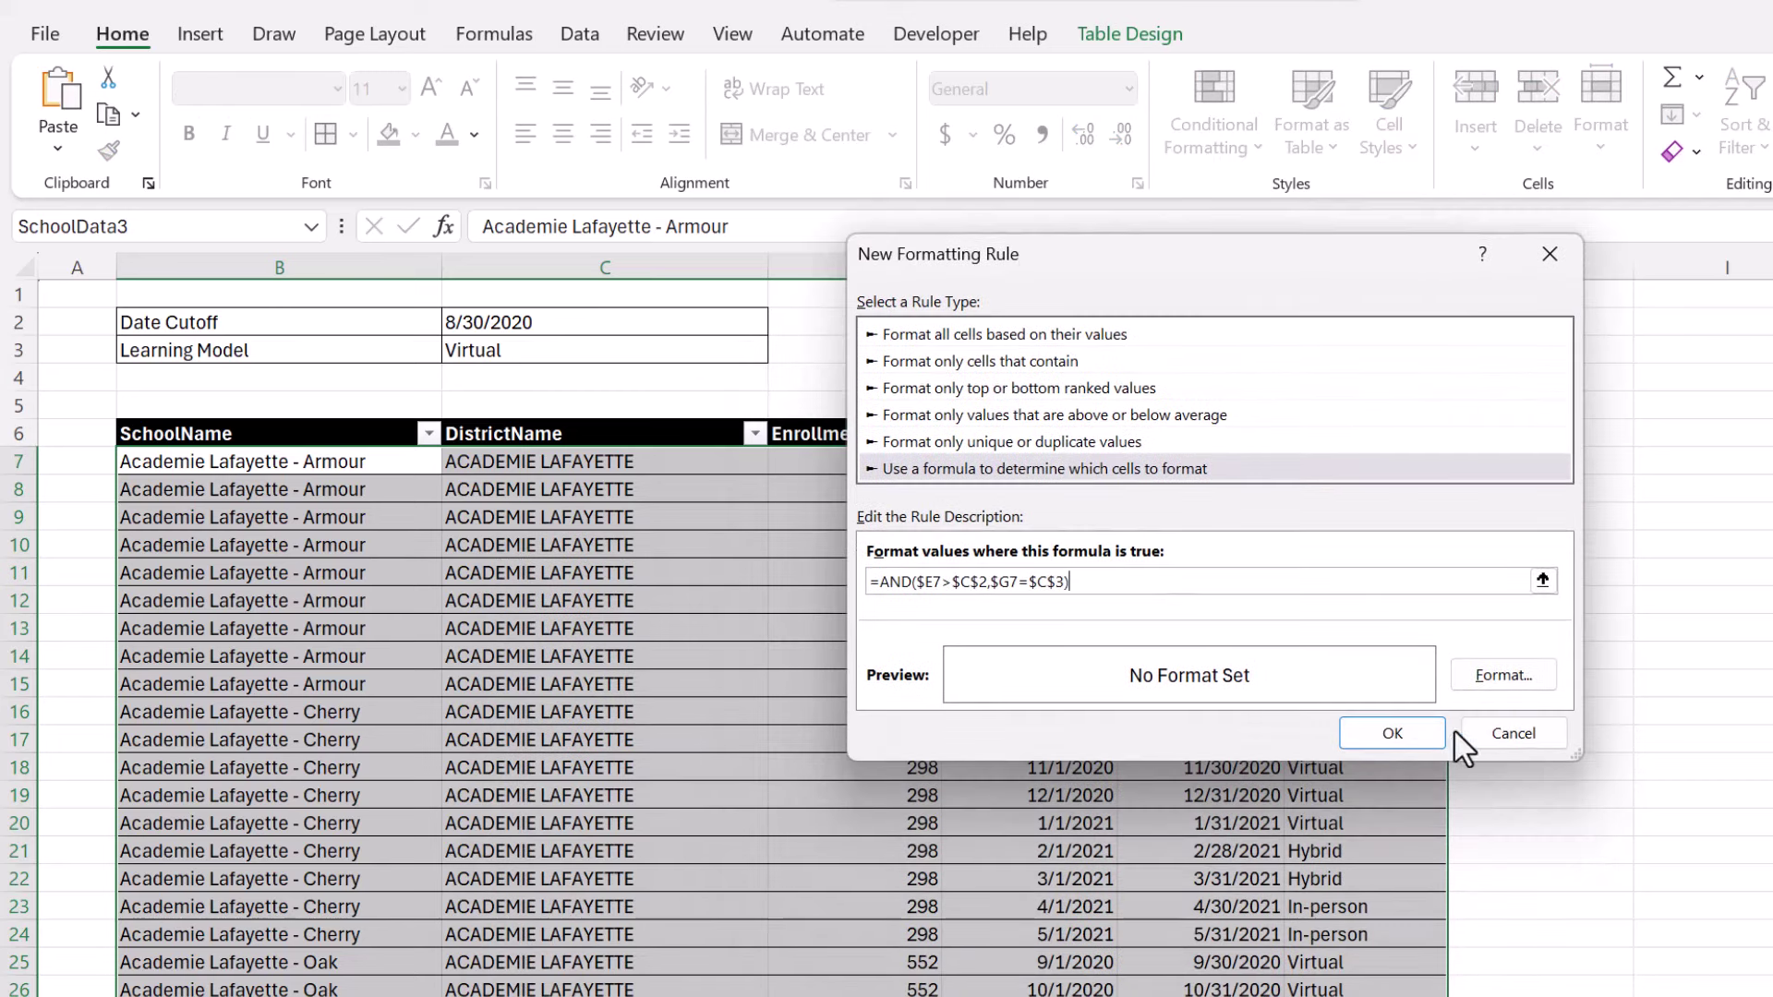
{"action": "left_click", "coordinate": [1554, 675]}
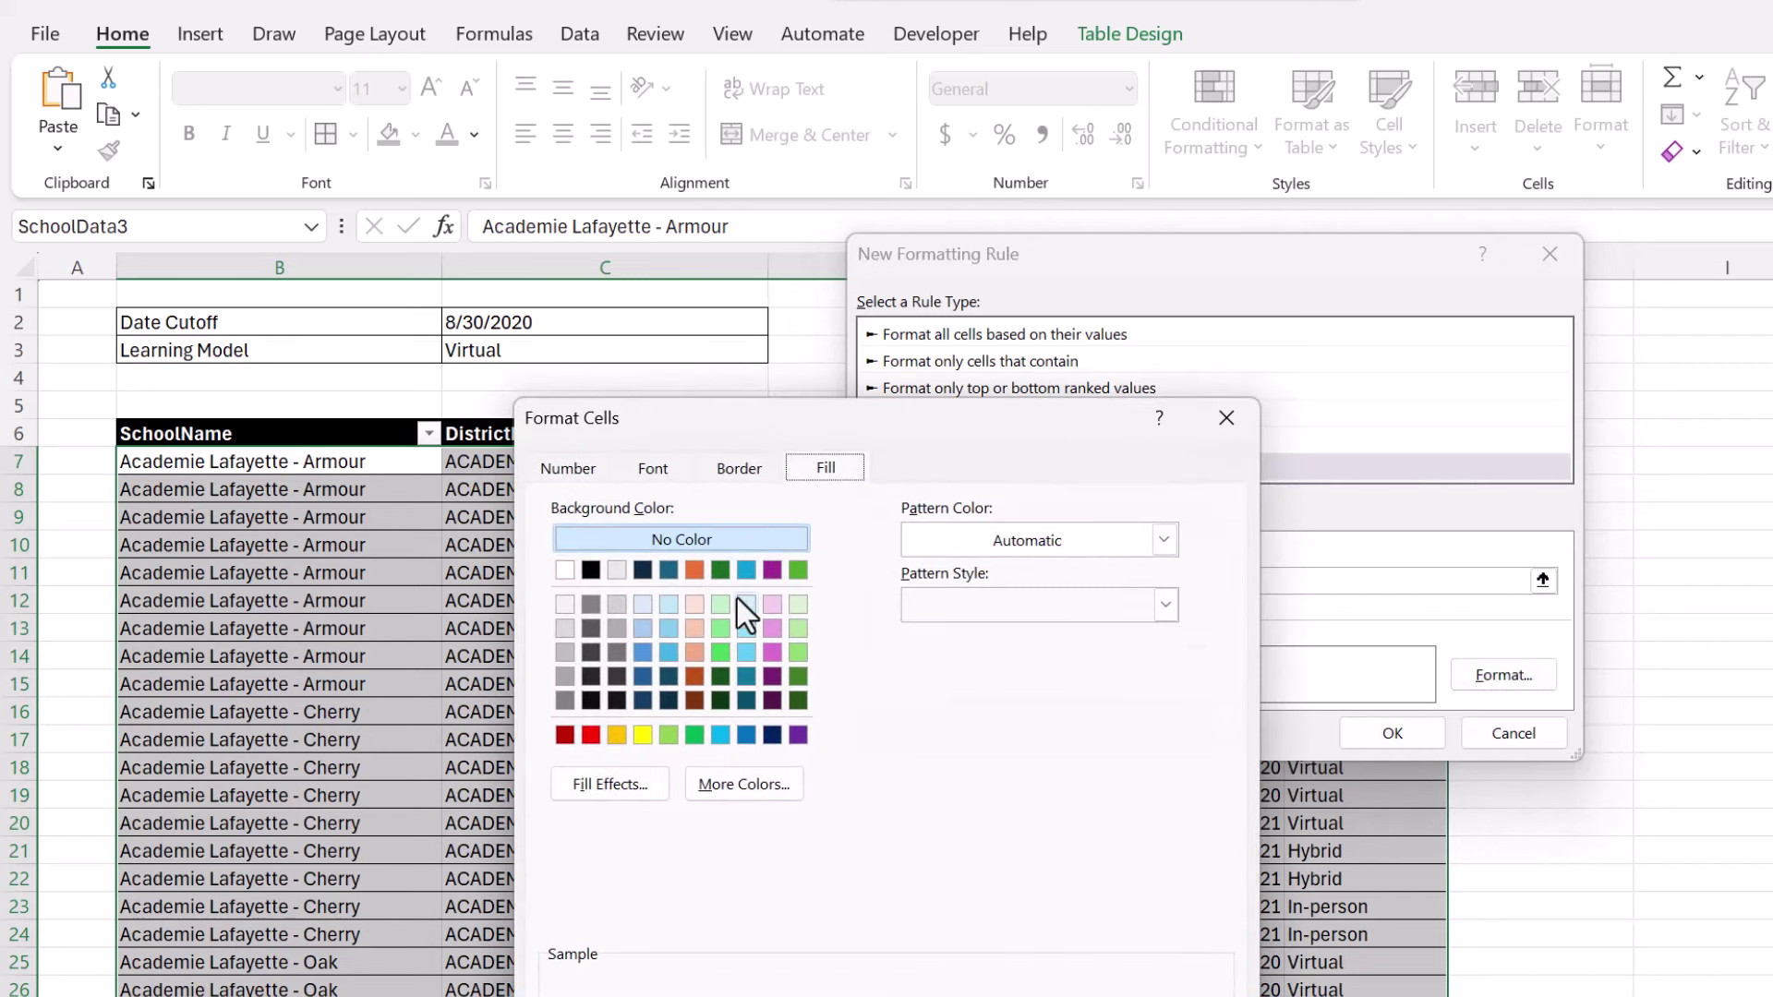
{"action": "left_click", "coordinate": [769, 610]}
{"action": "key", "text": "Return"}
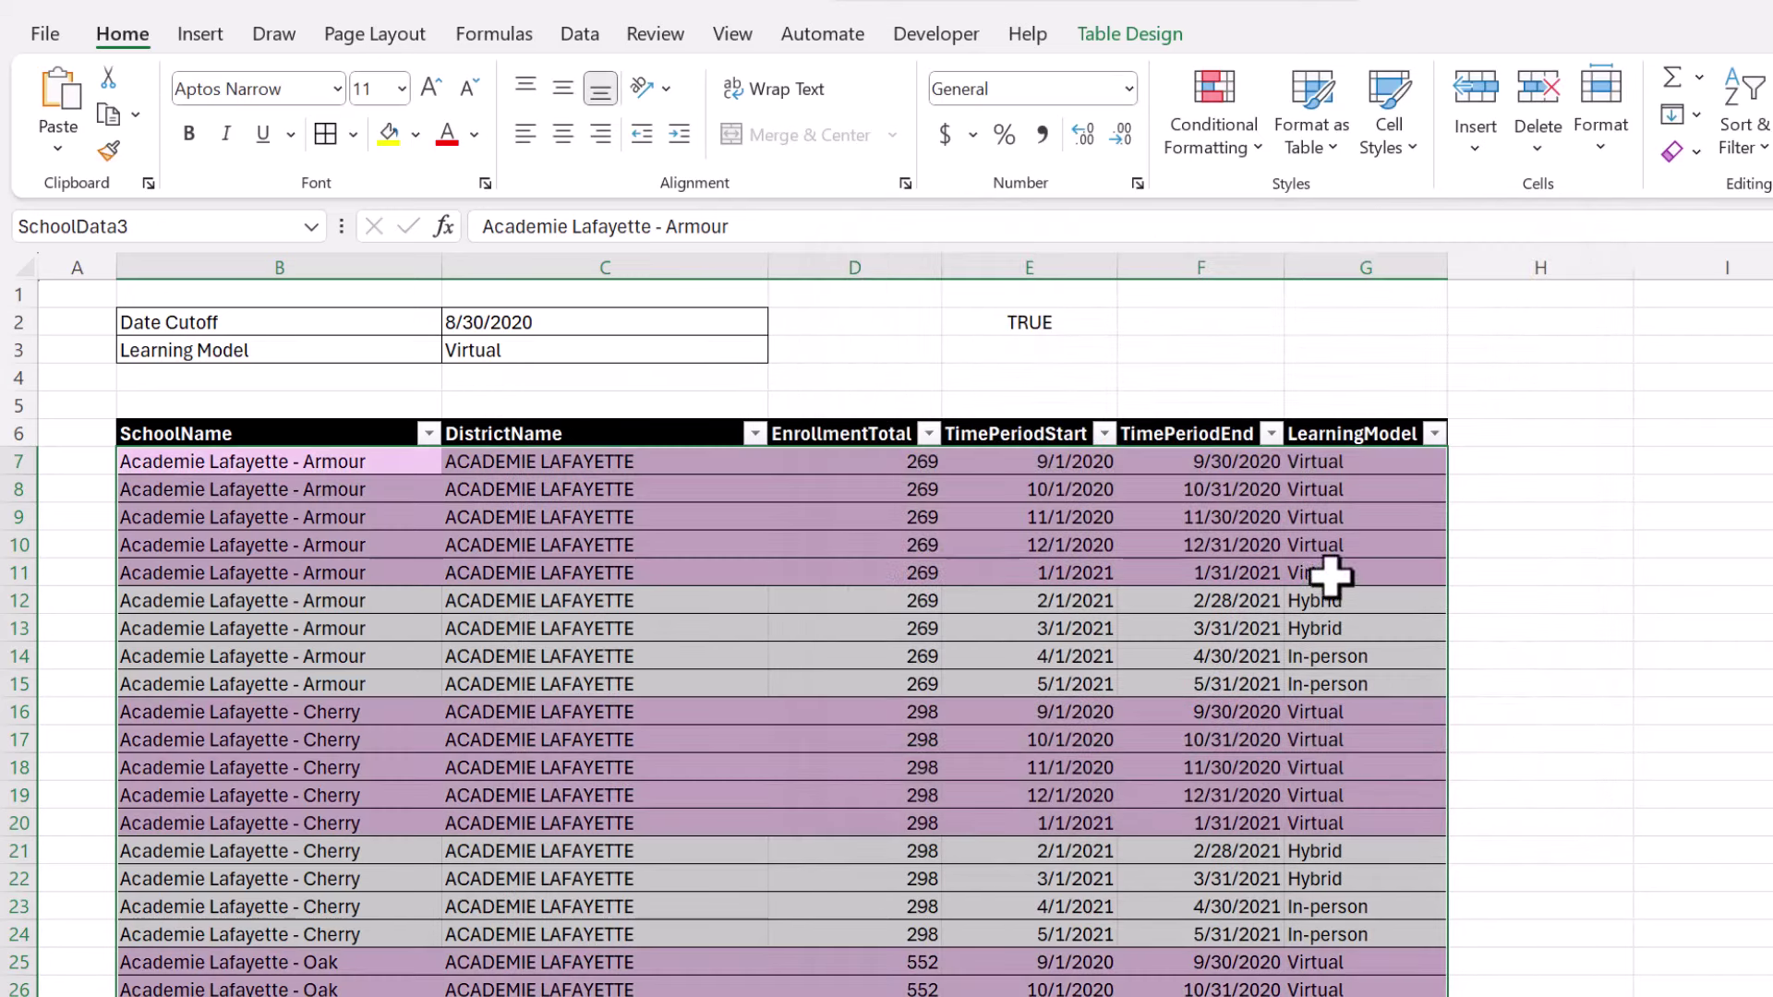
{"action": "left_click", "coordinate": [1339, 545]}
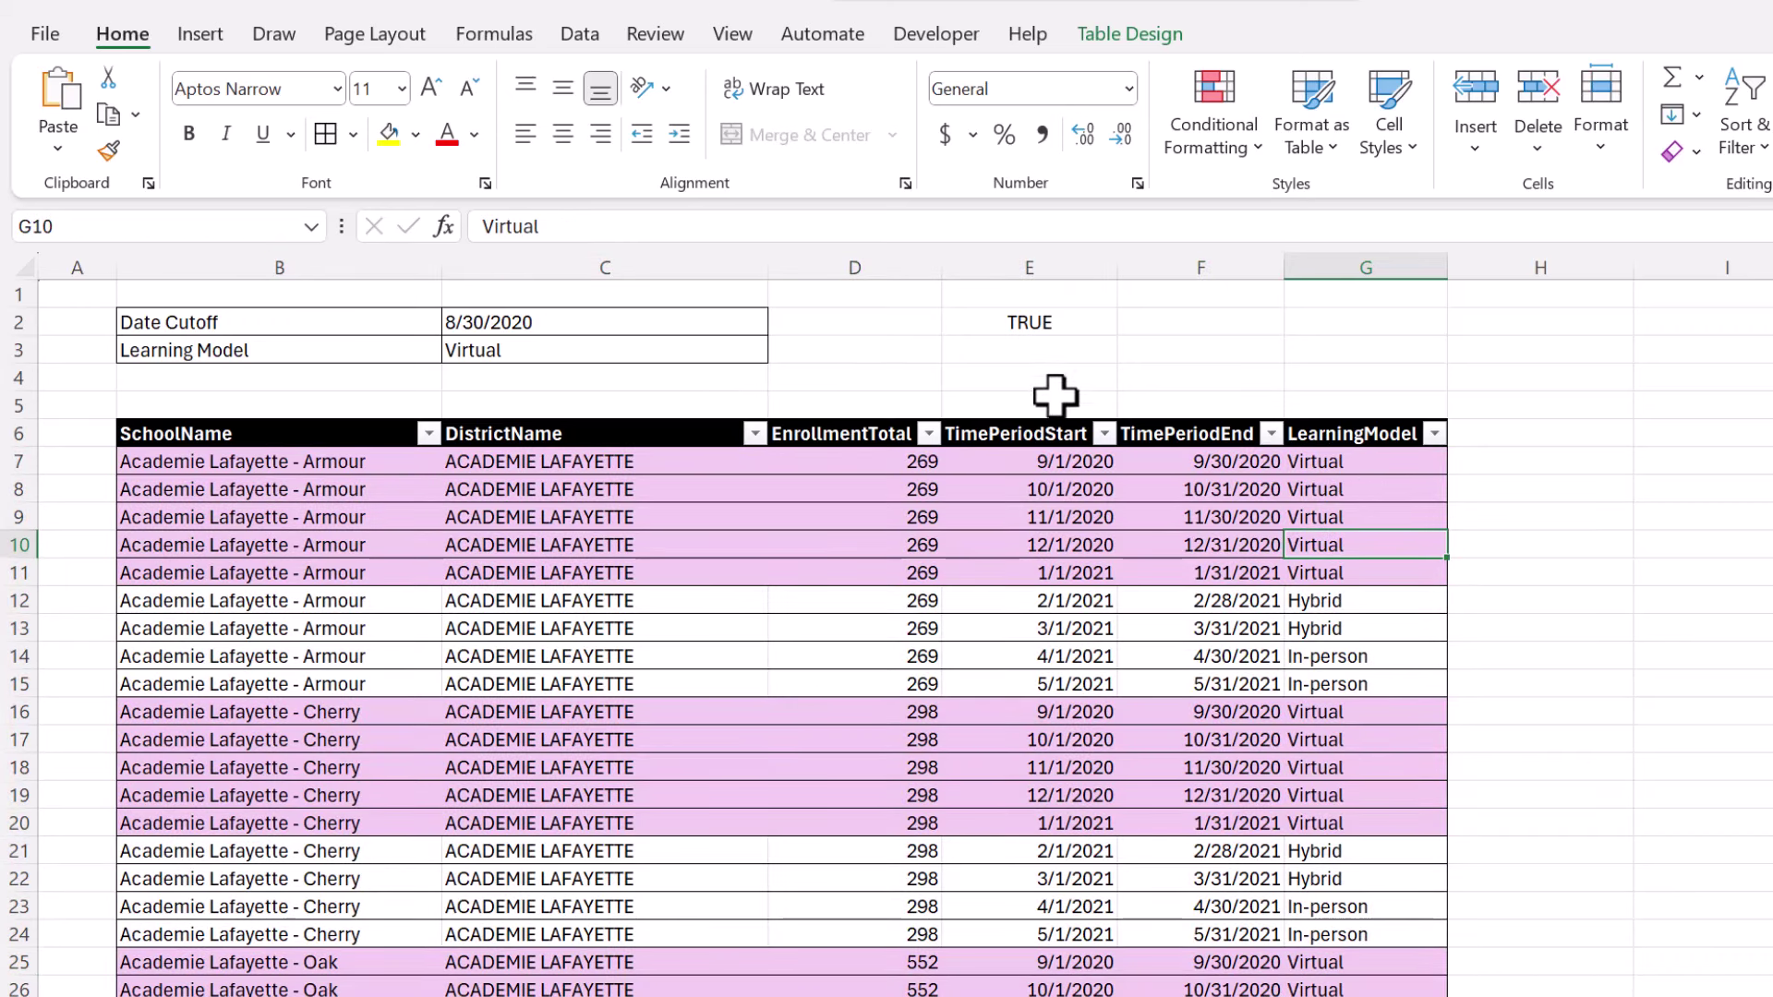
{"action": "left_click", "coordinate": [1064, 325]}
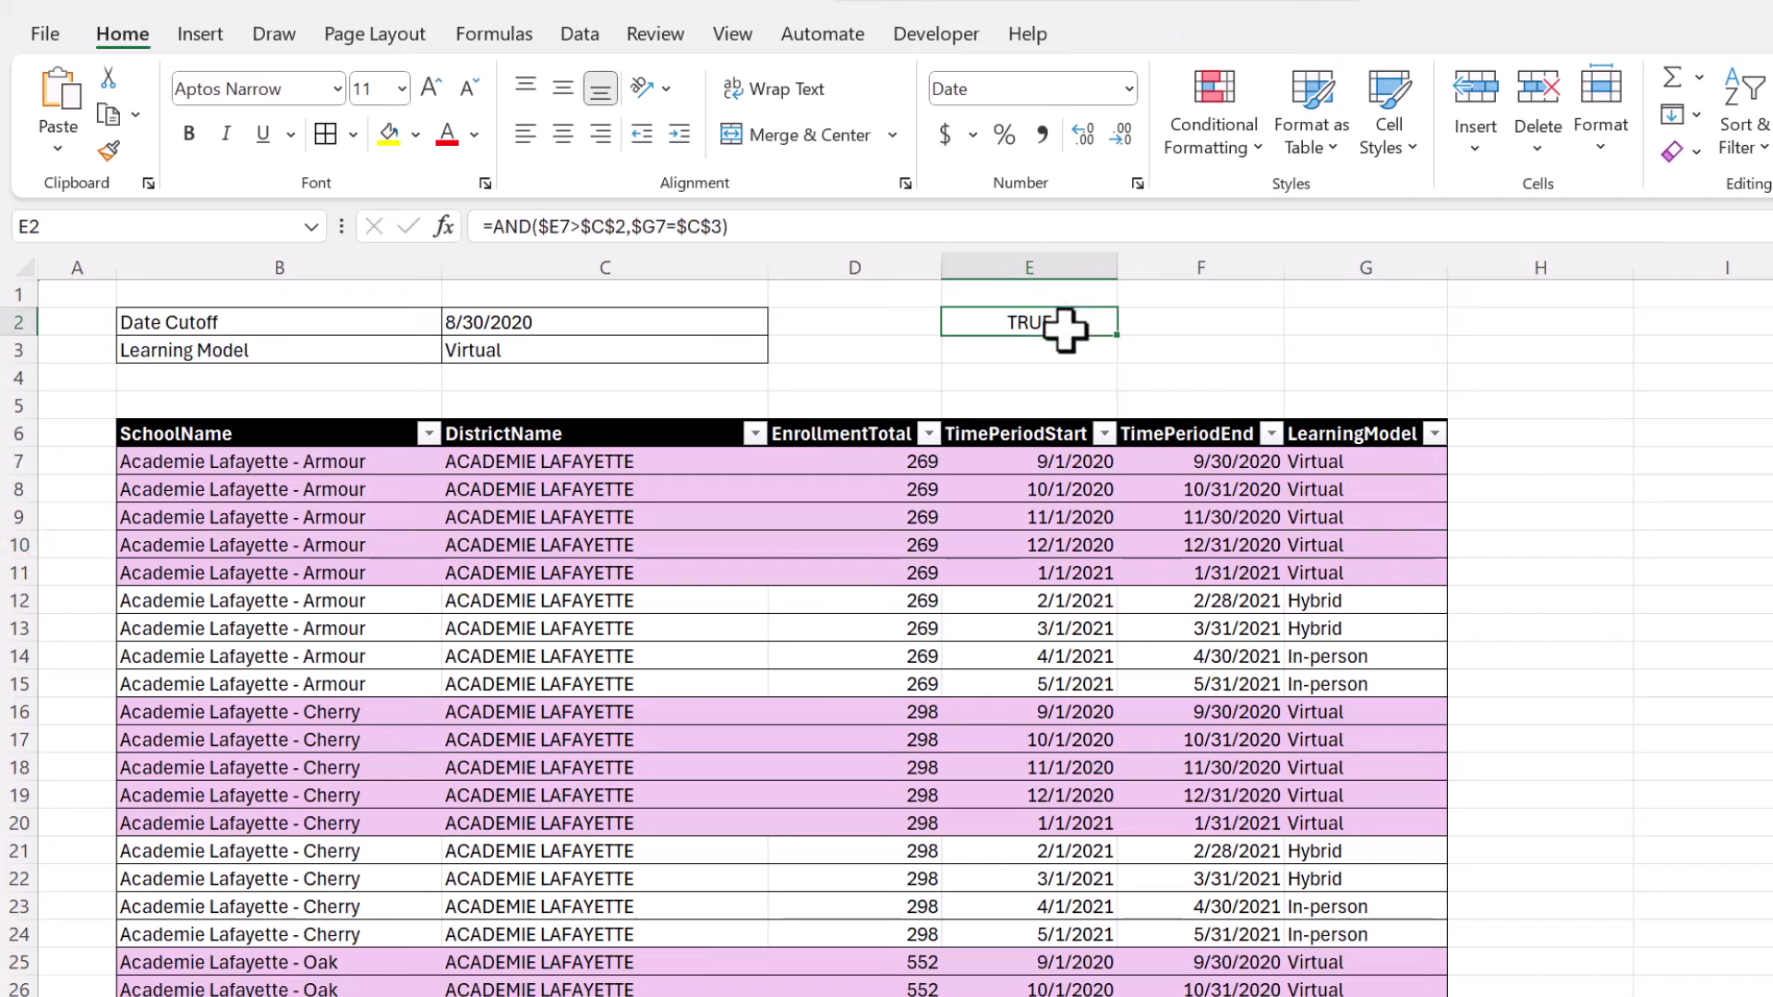
{"action": "left_click", "coordinate": [1143, 328]}
{"action": "left_click", "coordinate": [1020, 372]}
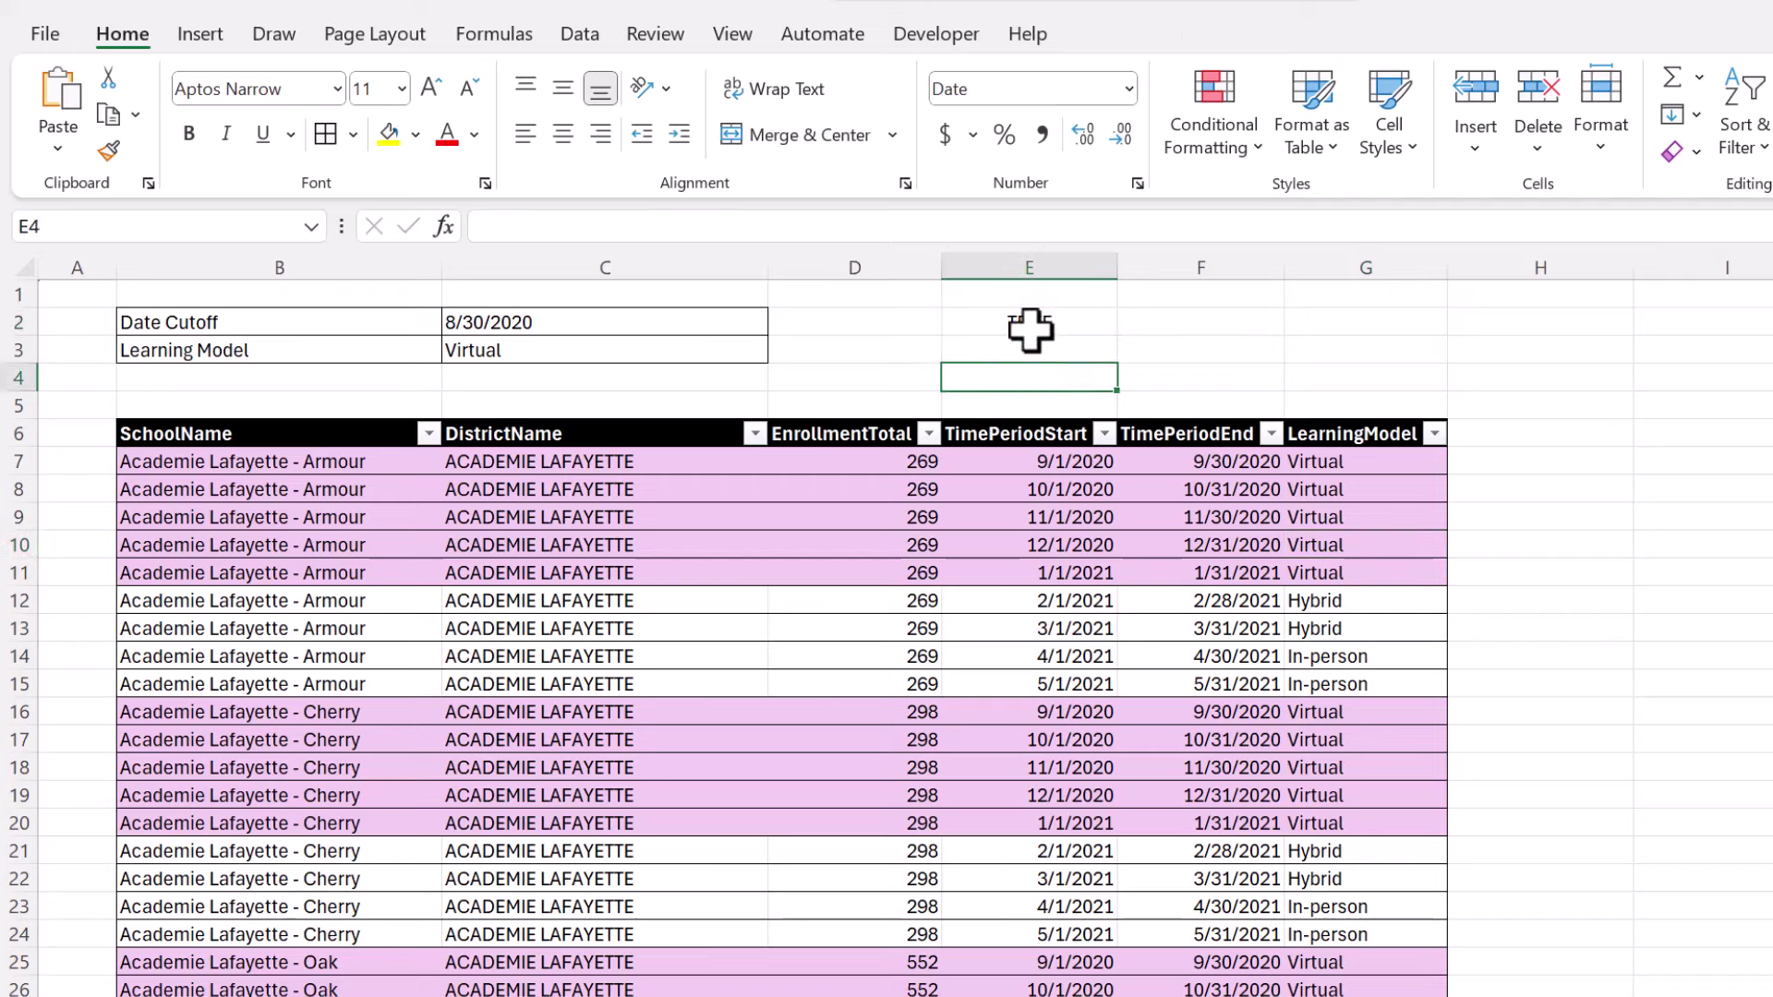
{"action": "left_click", "coordinate": [729, 347]}
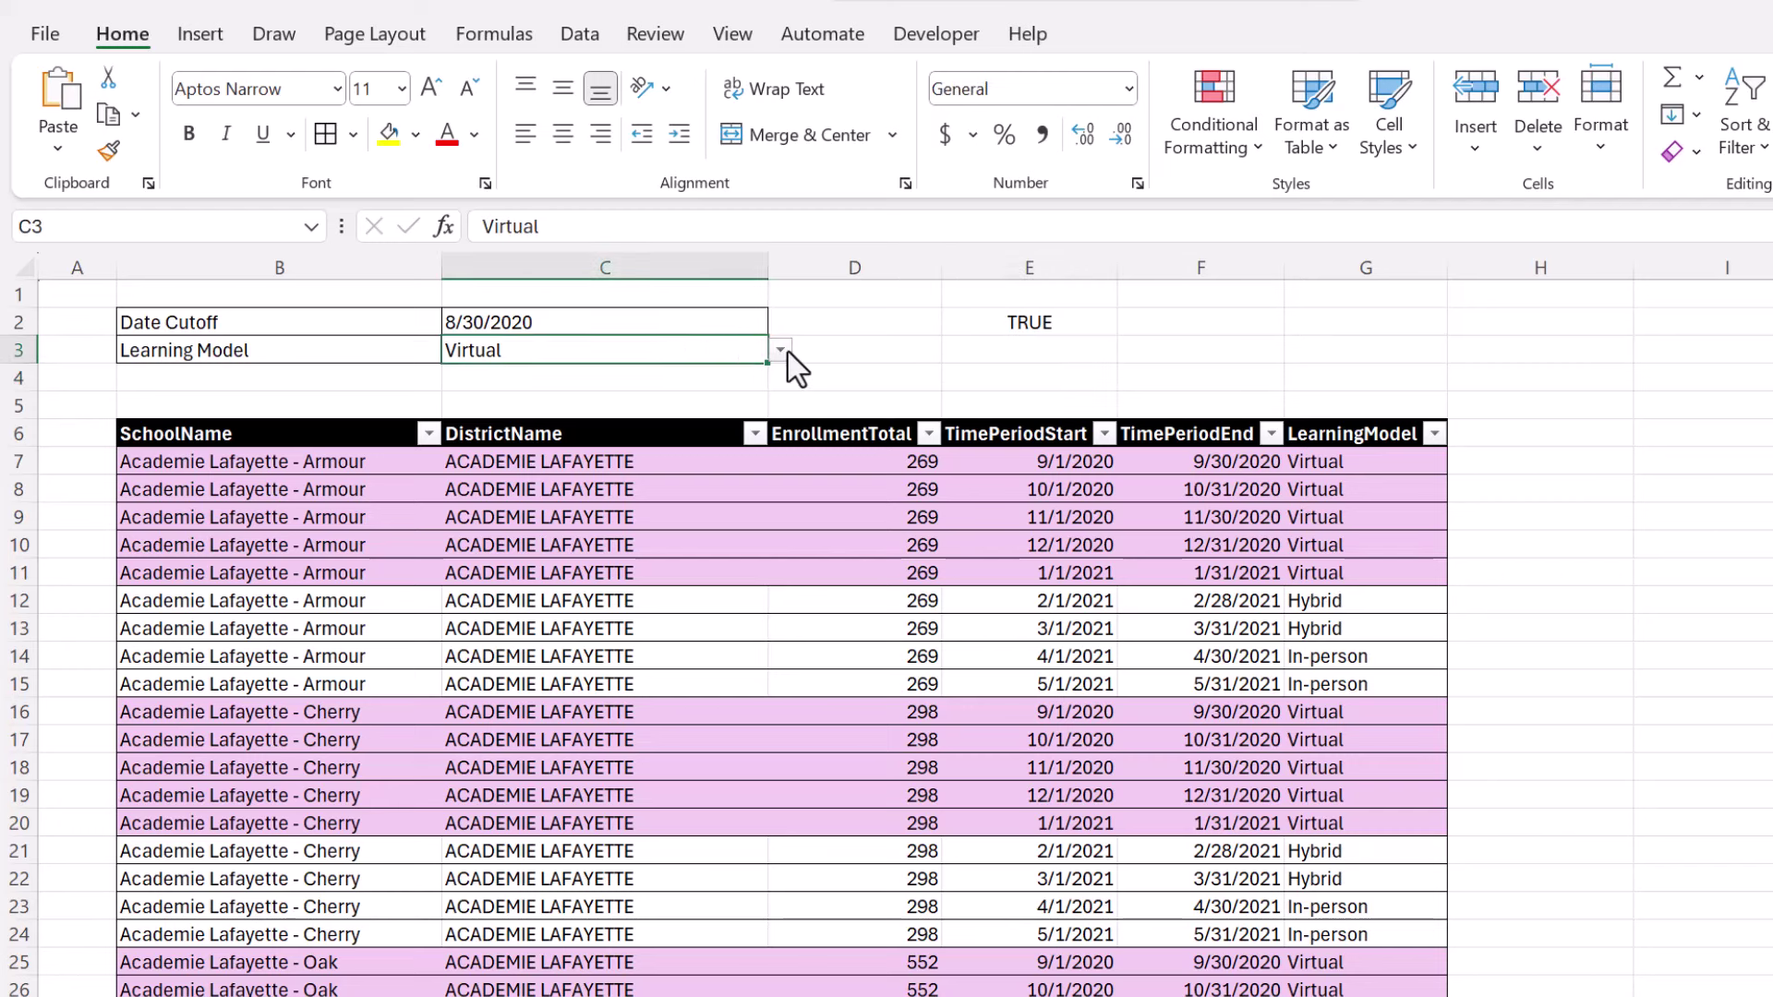
{"action": "left_click", "coordinate": [783, 350]}
{"action": "left_click", "coordinate": [724, 401]}
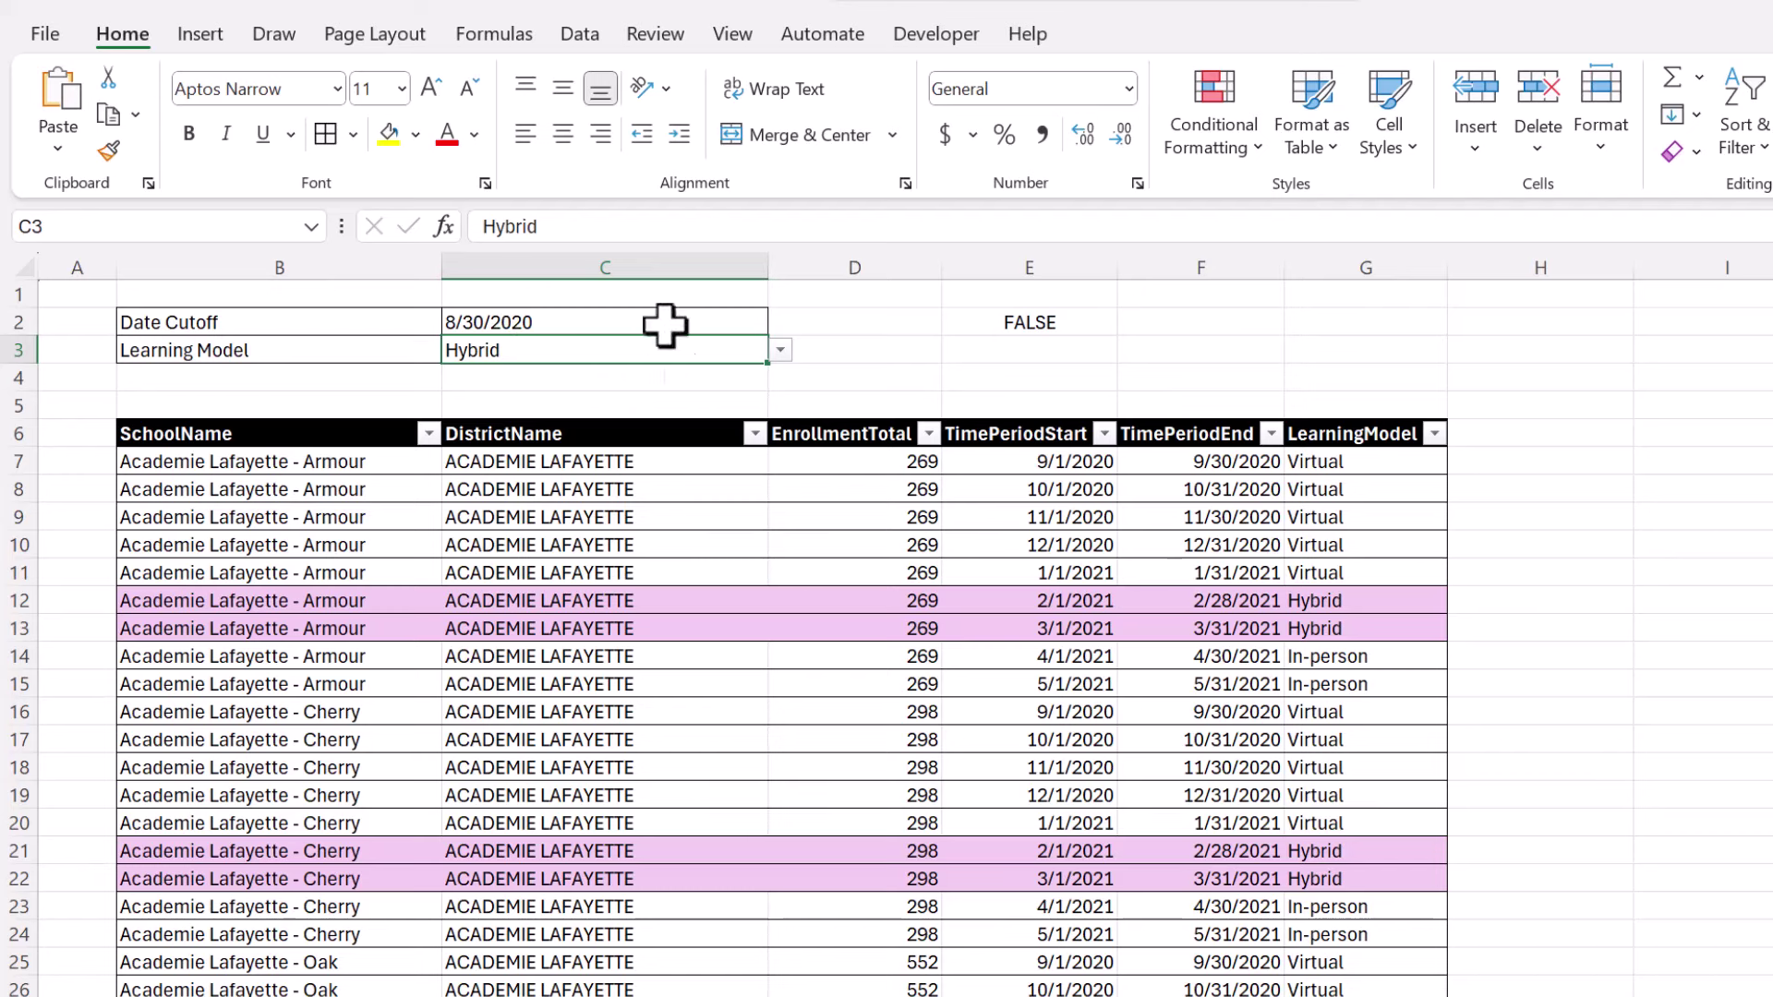
{"action": "left_click", "coordinate": [783, 352]}
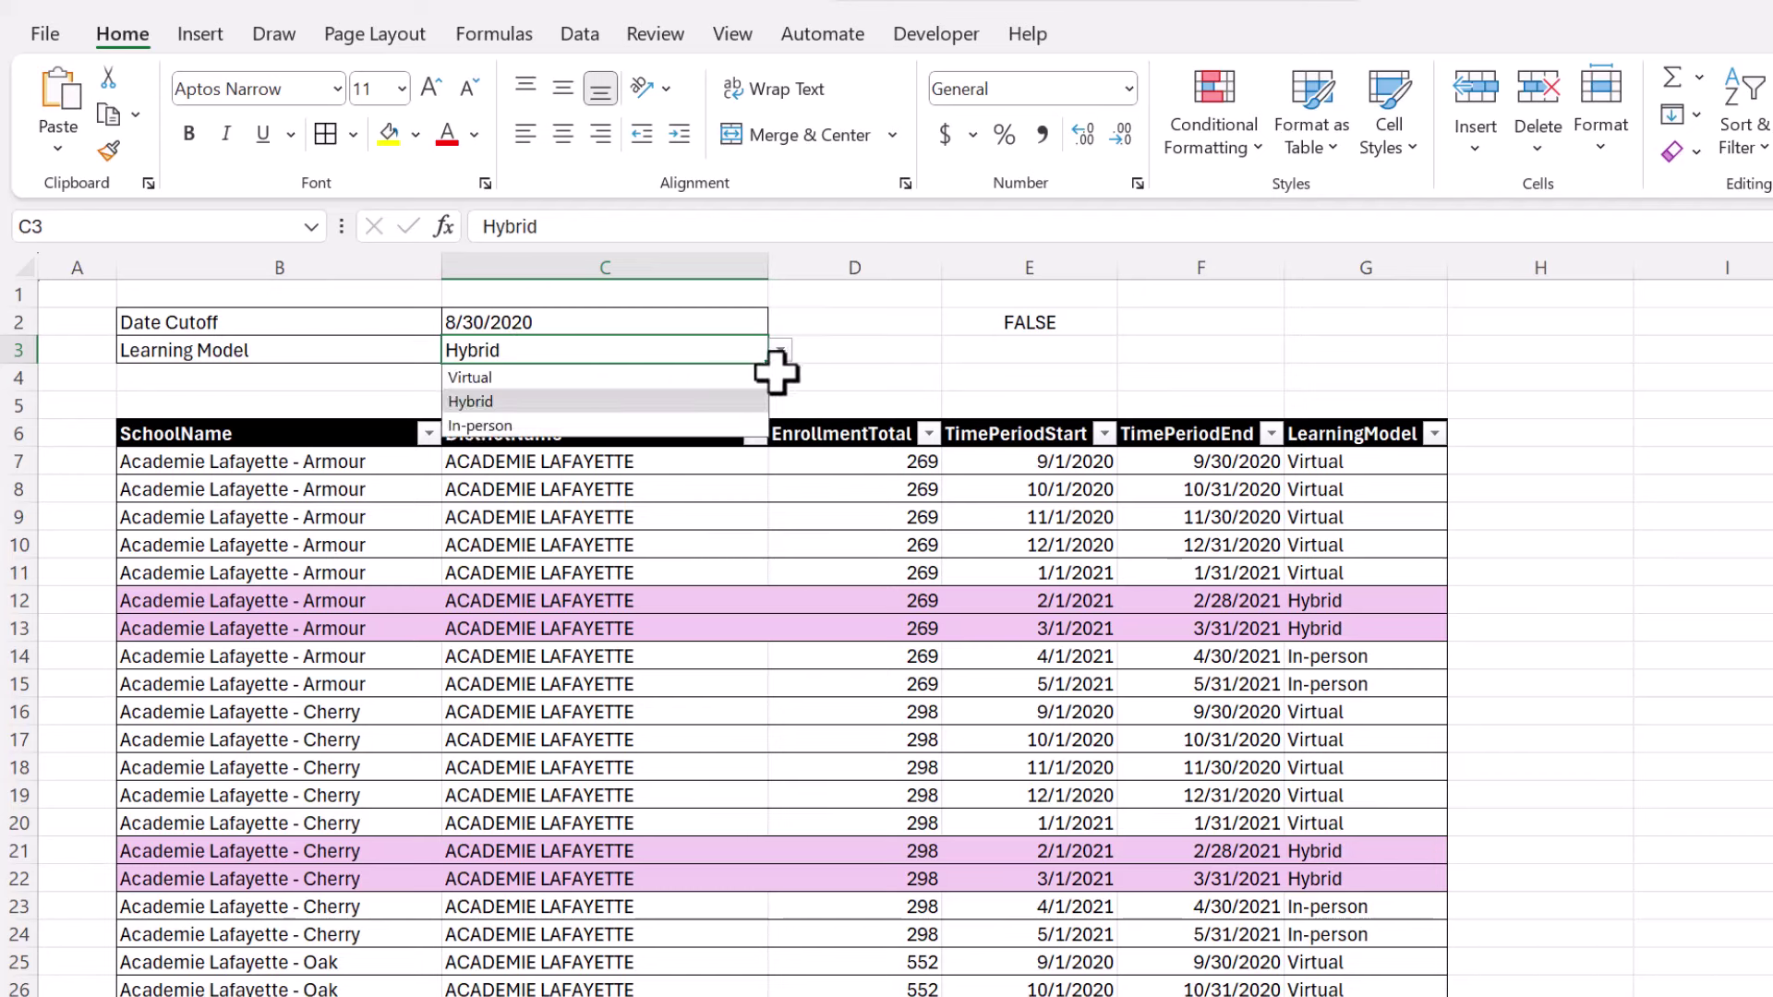
{"action": "left_click", "coordinate": [722, 425]}
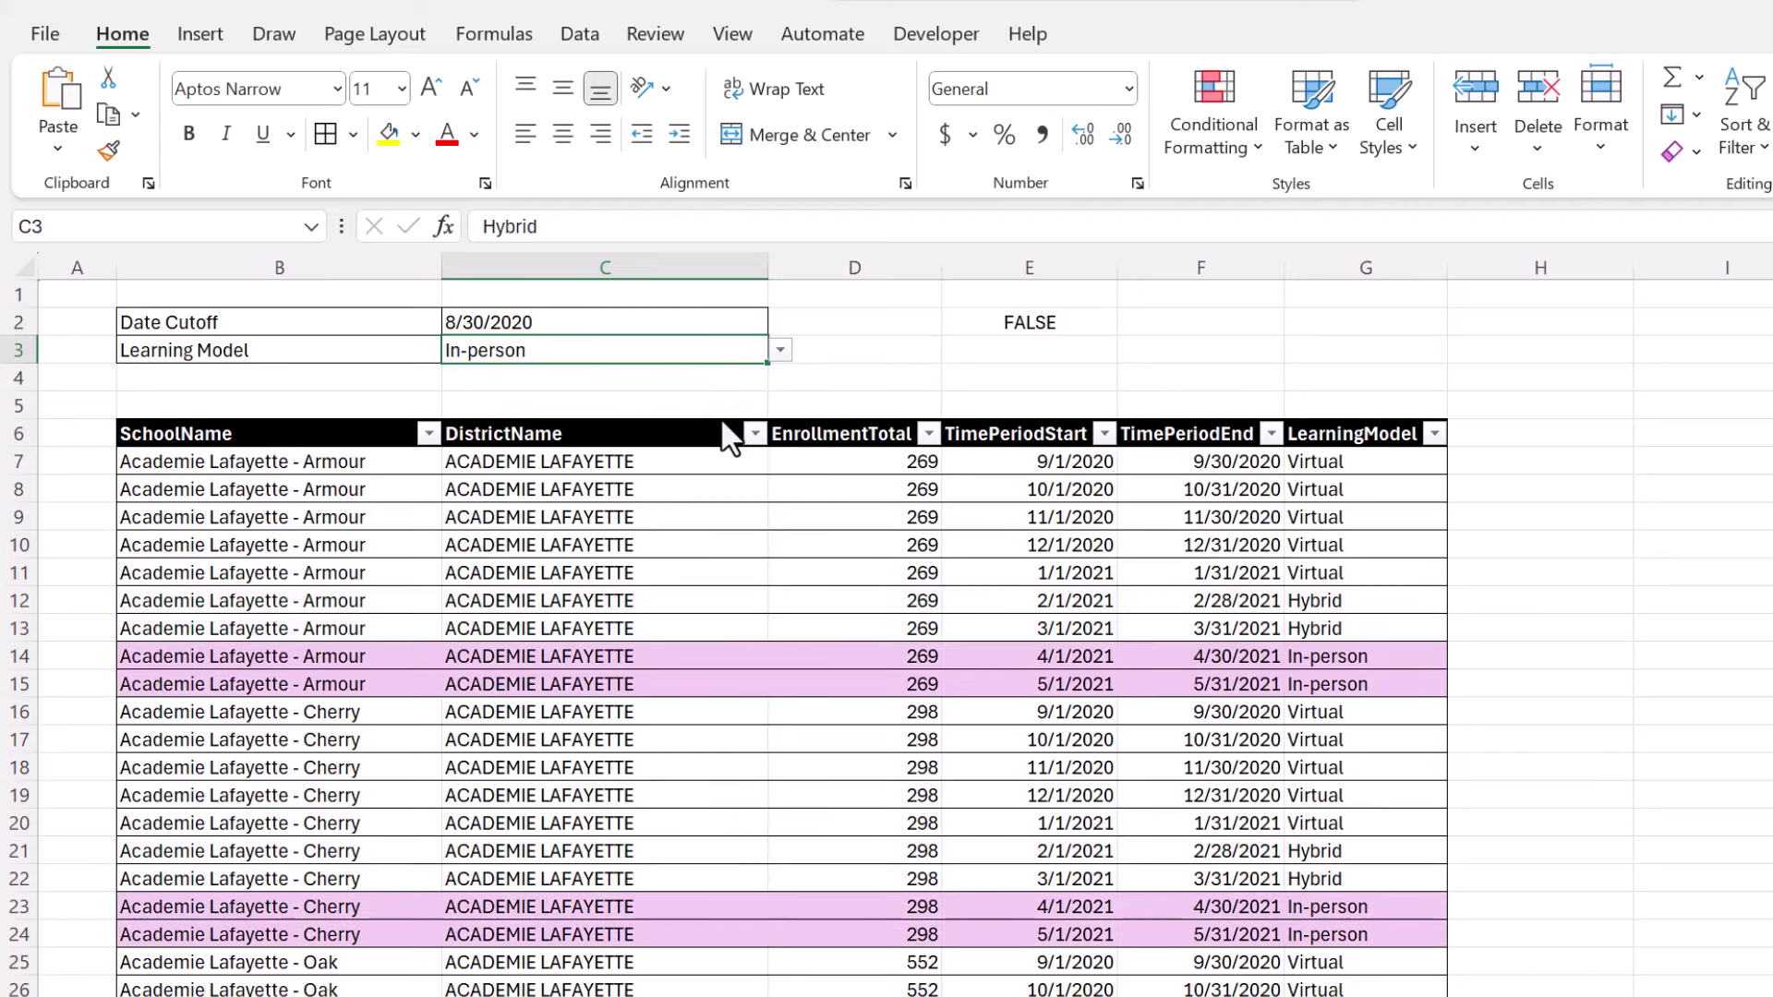
{"action": "left_click", "coordinate": [783, 352]}
Set the Learning Model back to Virtual and try Date Cutoffs of 1/5/2020 and 1/5/2021.
{"action": "left_click", "coordinate": [689, 374]}
{"action": "left_click", "coordinate": [645, 321]}
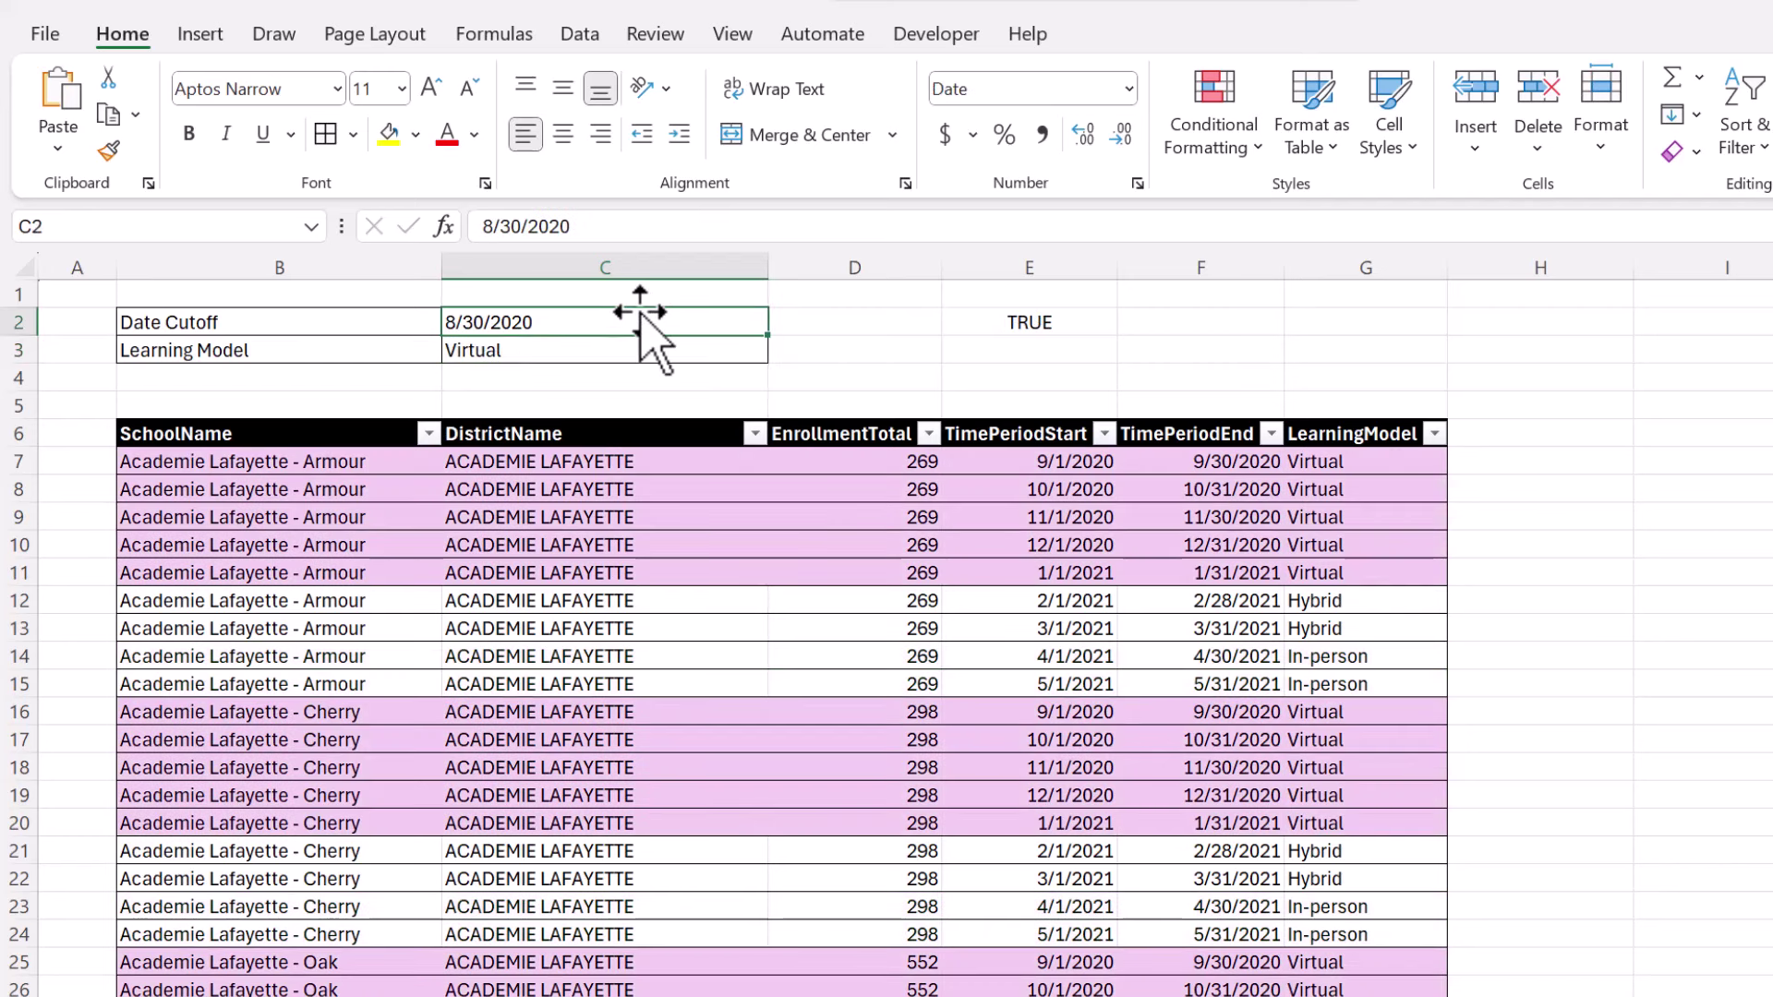
{"action": "type", "text": "1"}
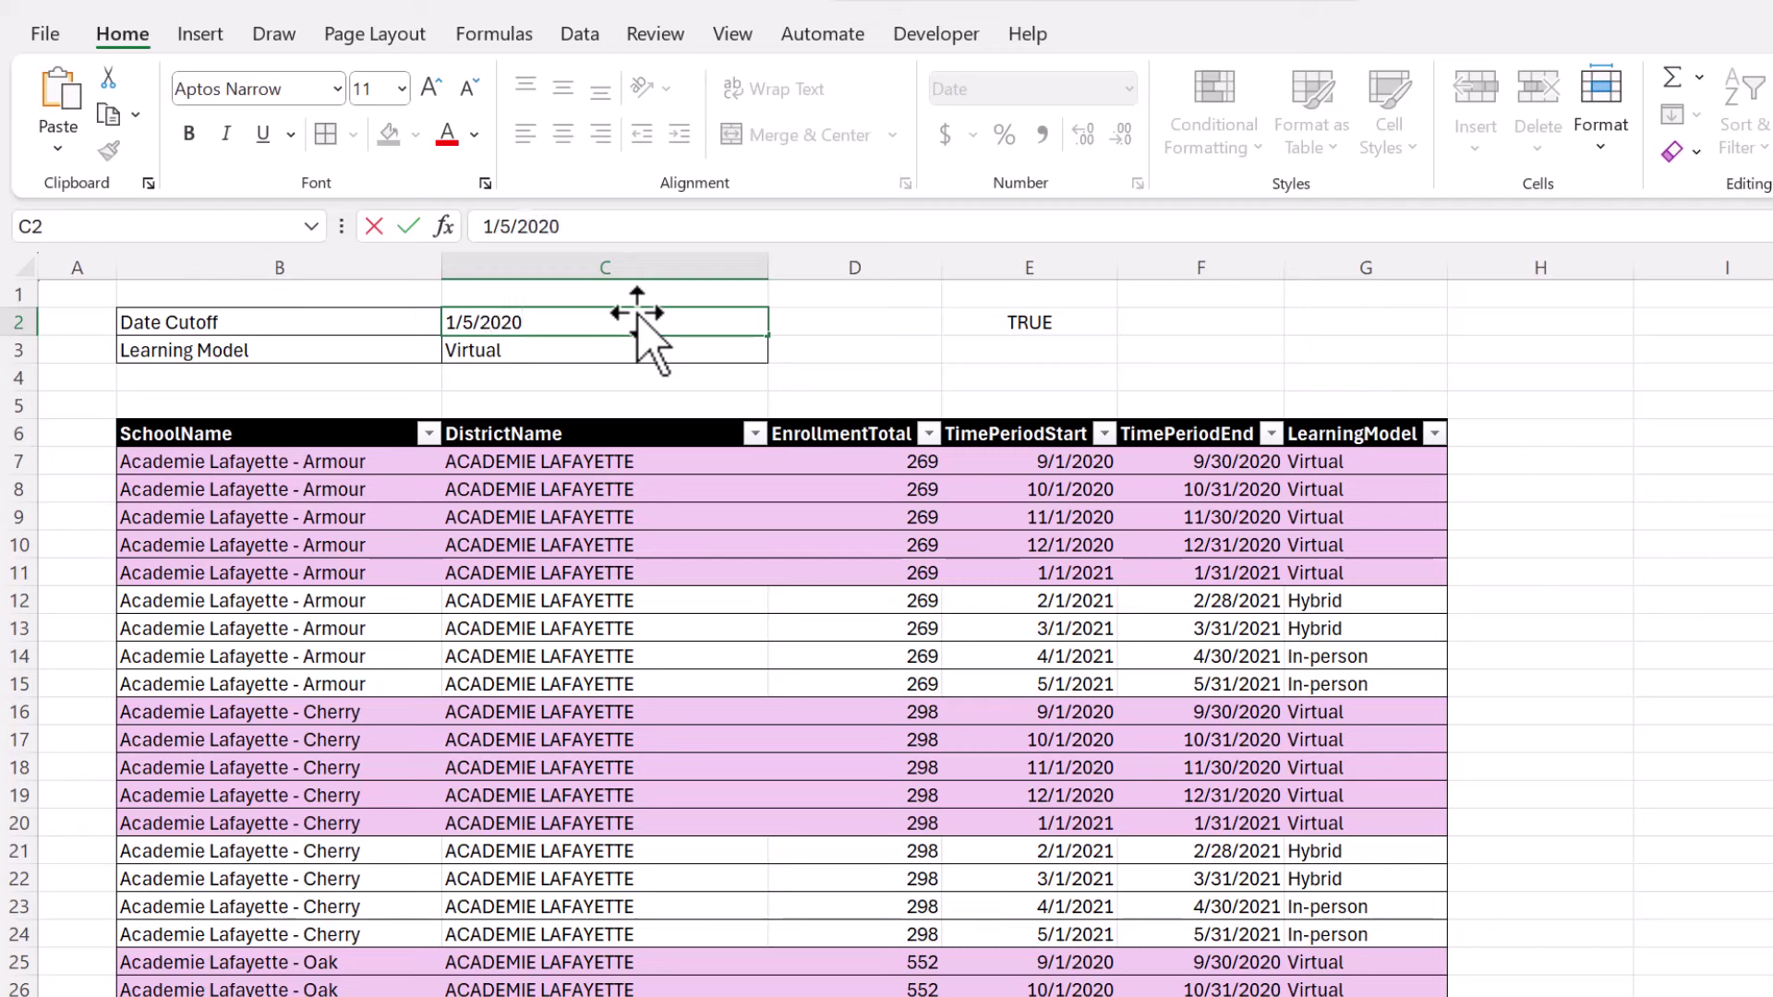
{"action": "key", "text": "Return"}
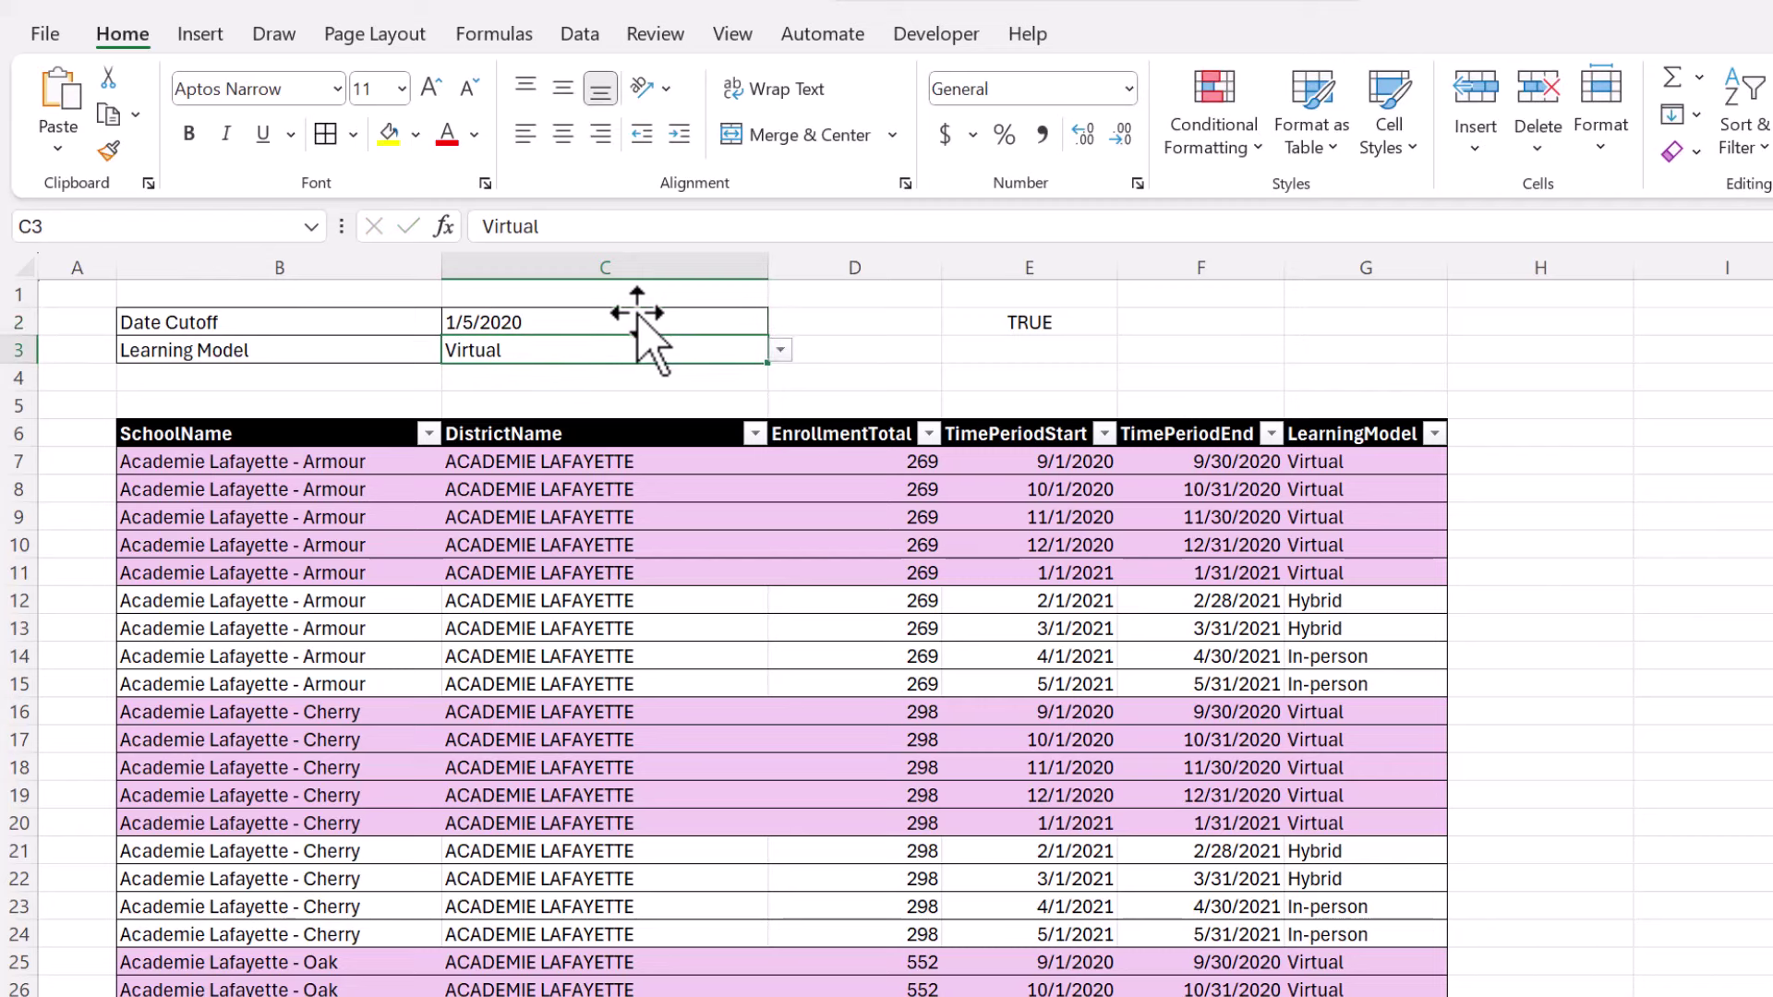
{"action": "left_click", "coordinate": [638, 316]}
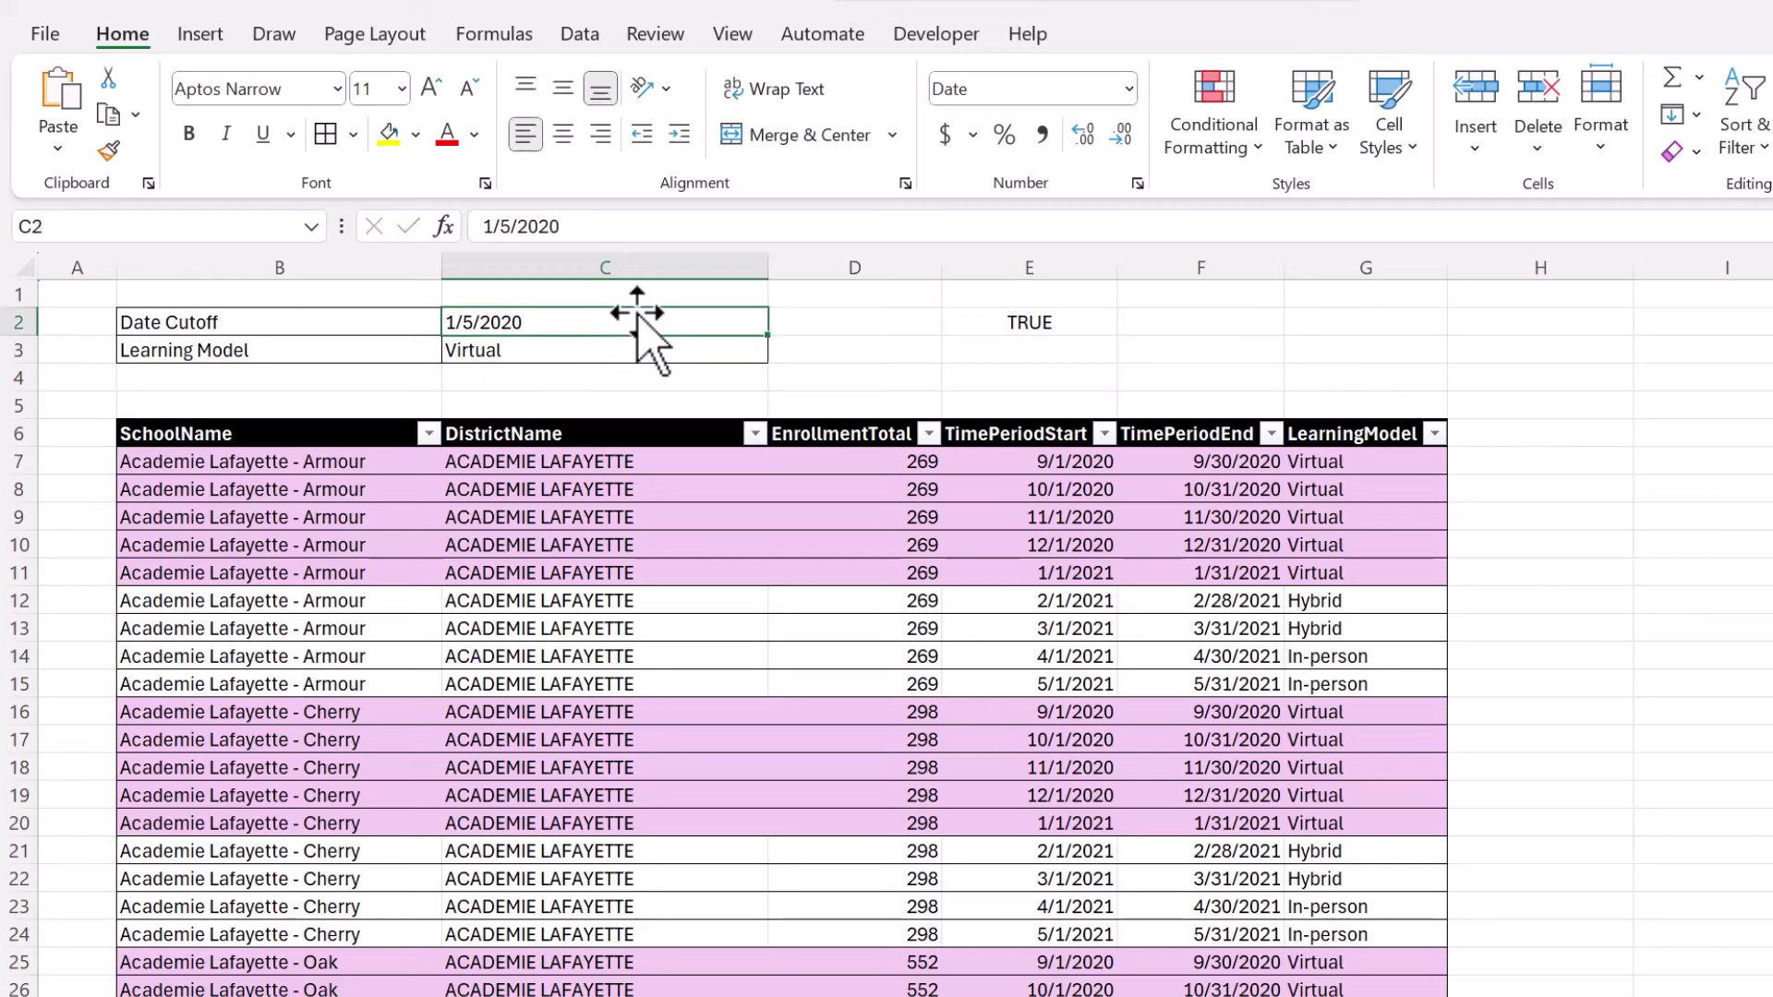
{"action": "double_click", "coordinate": [563, 318]}
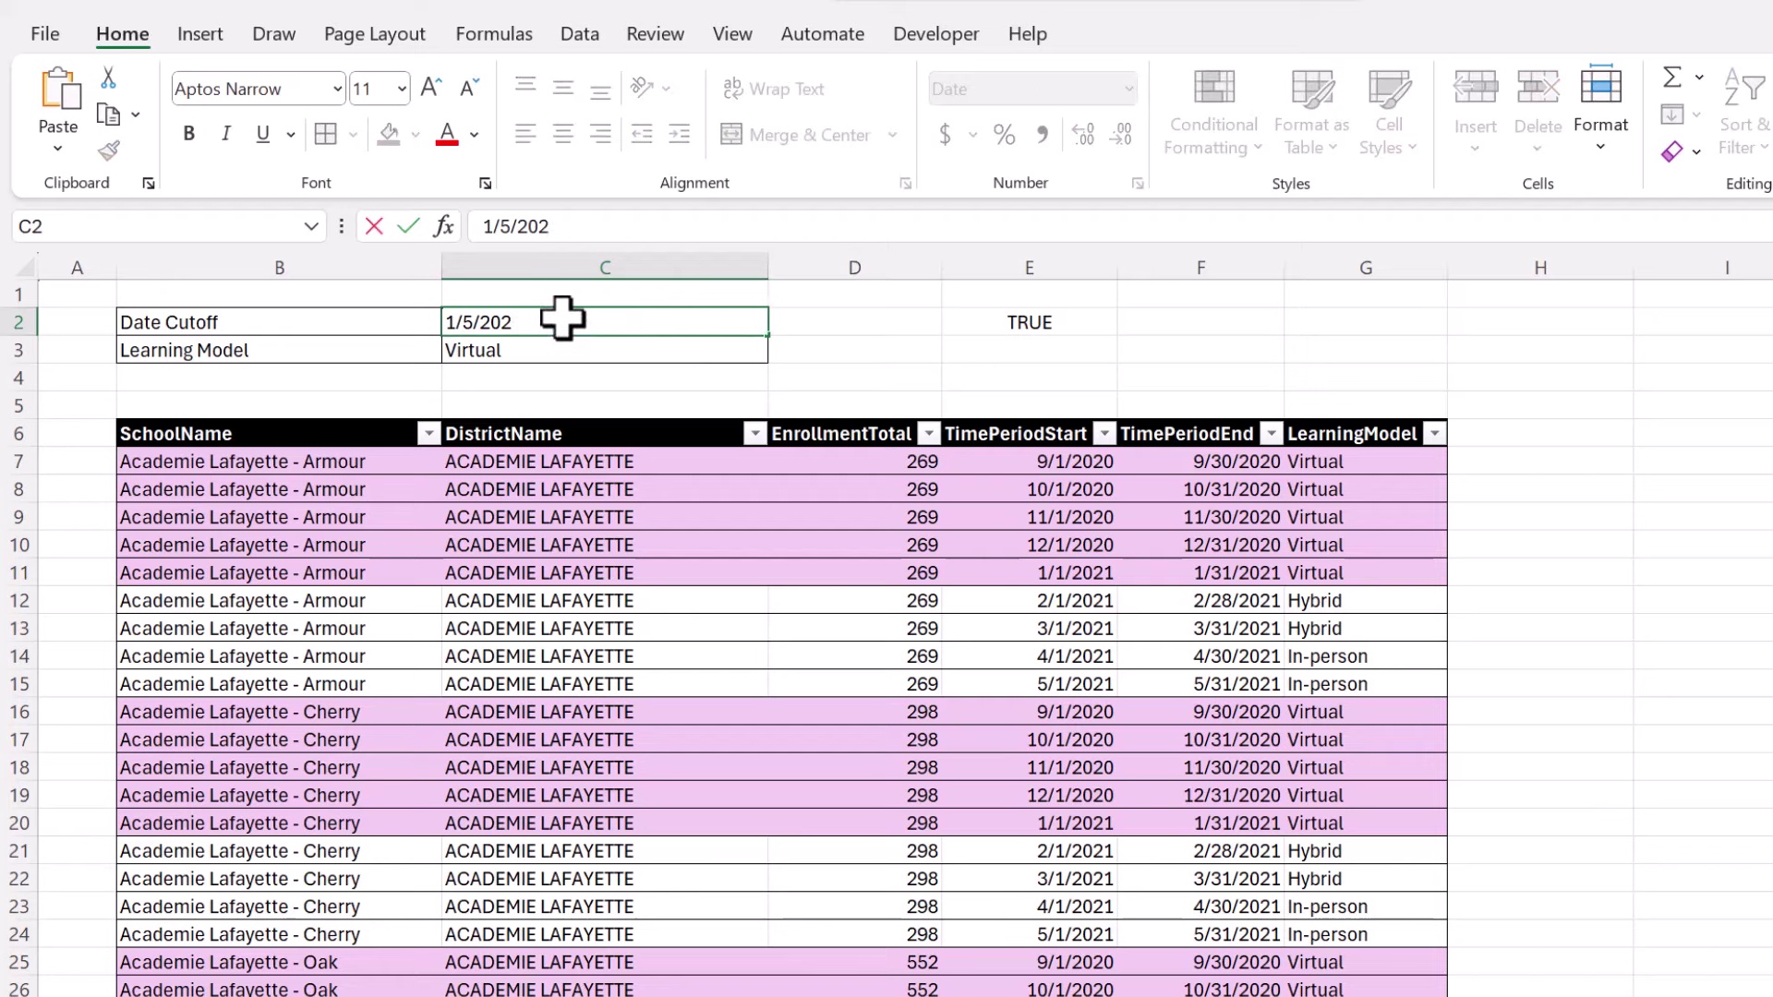
{"action": "type", "text": "1"}
{"action": "key", "text": "Return"}
Enter 10/15/2020 as the Date Cutoff and select table rows 9 to 12.
{"action": "left_click", "coordinate": [550, 323]}
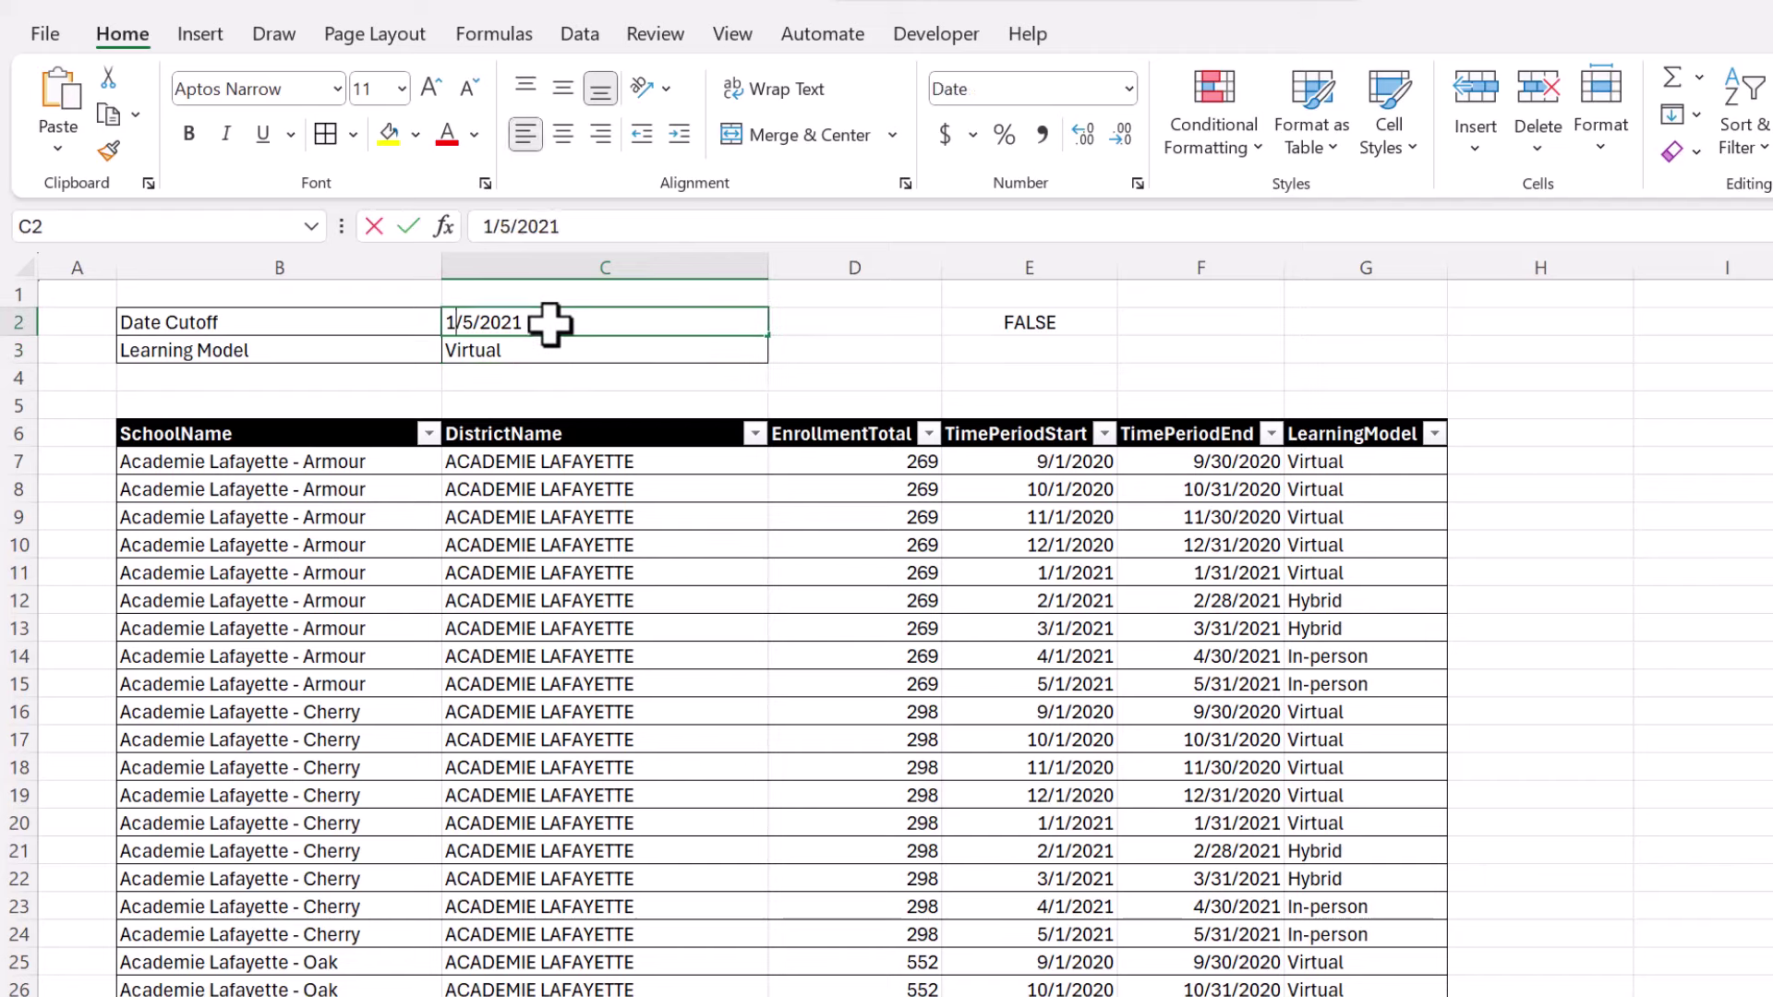
{"action": "type", "text": "10/15/20"}
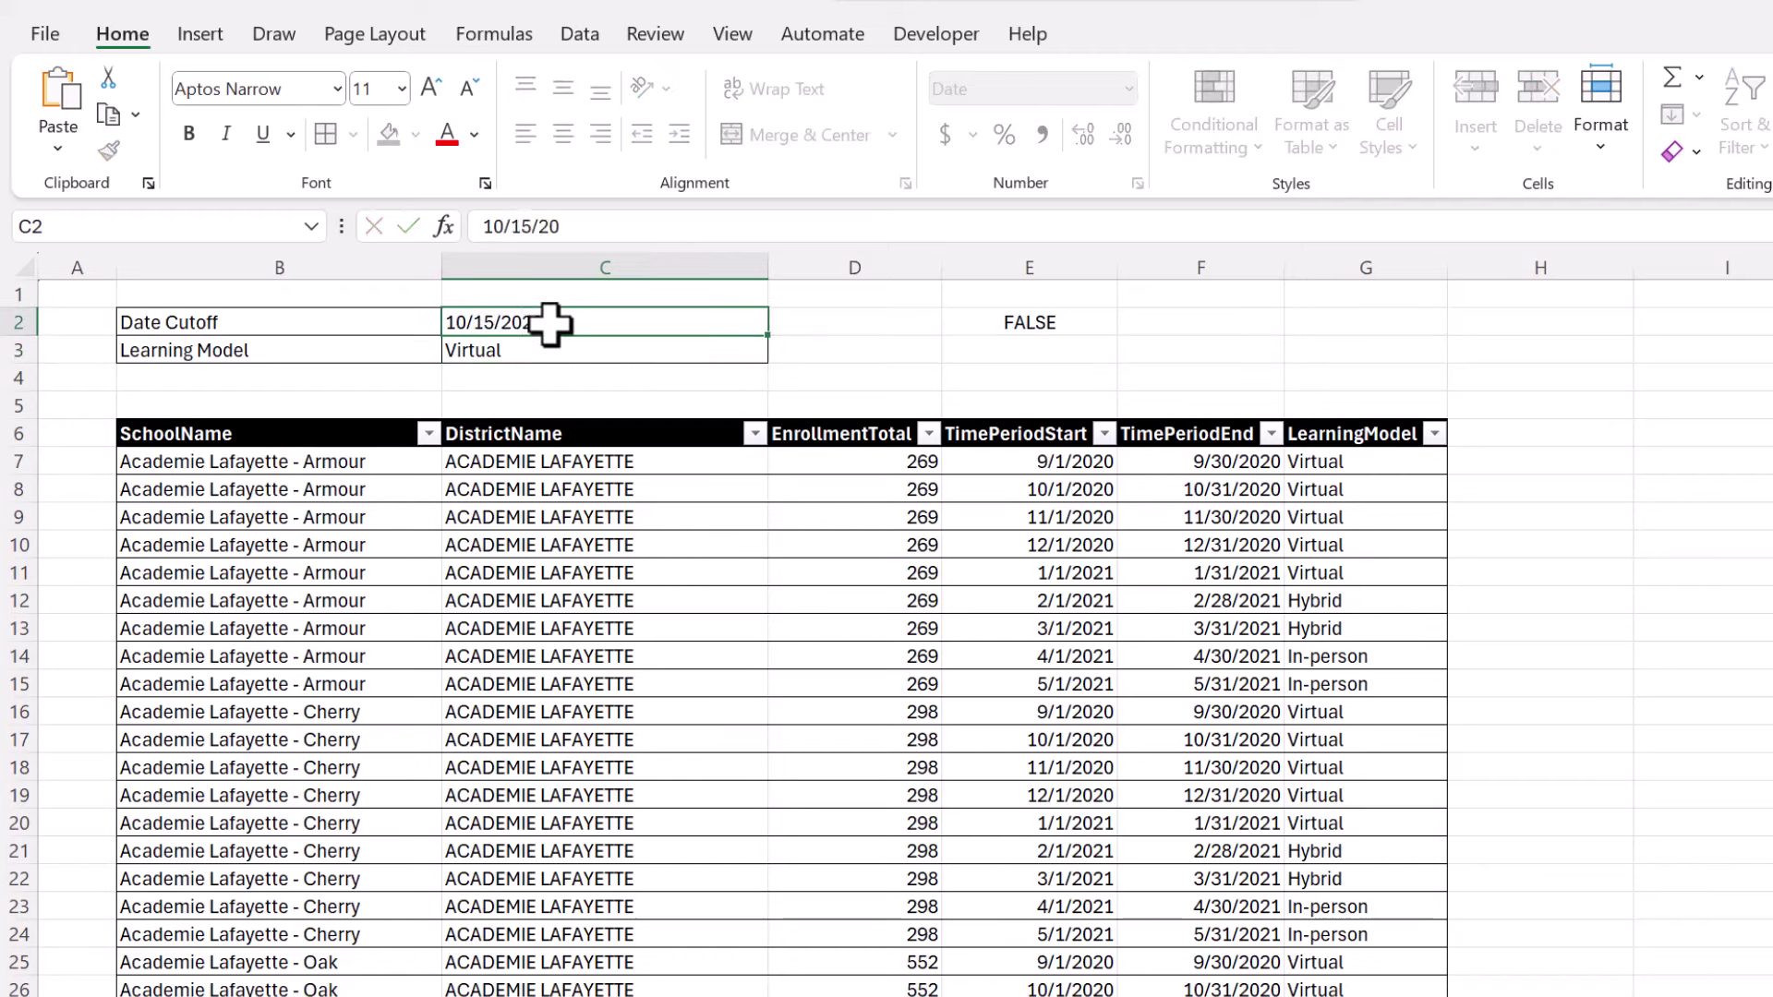
{"action": "type", "text": "20"}
{"action": "key", "text": "Return"}
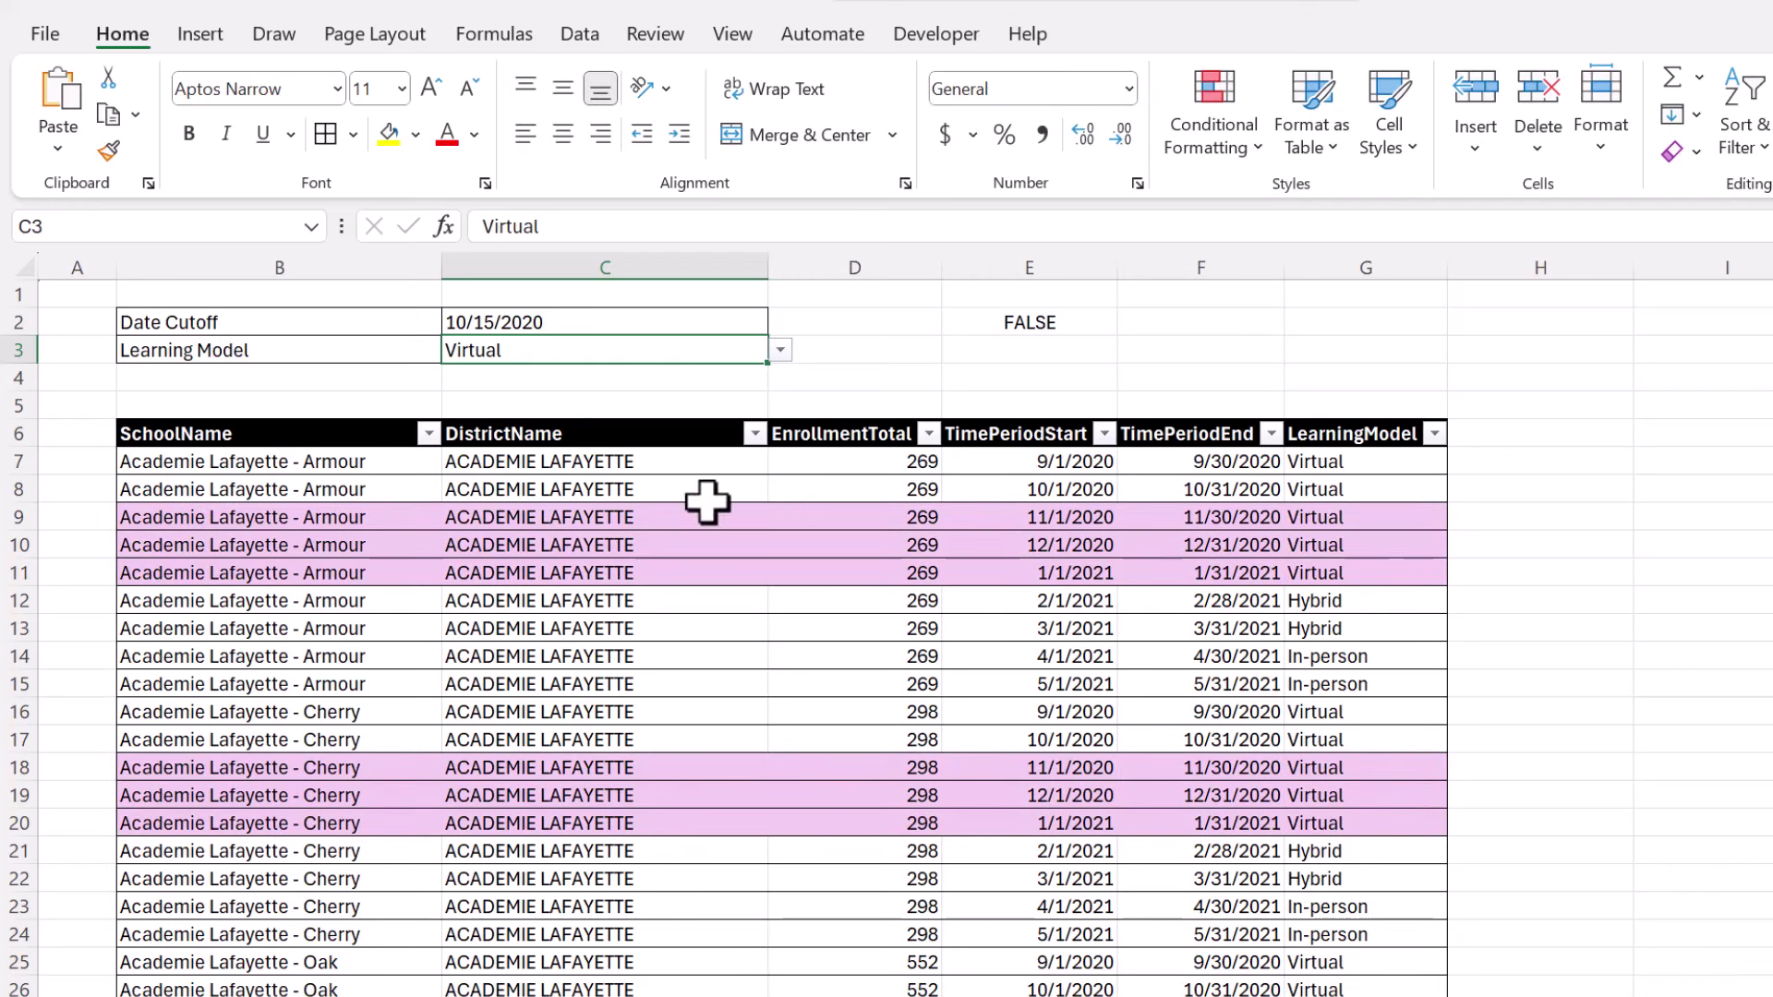
{"action": "left_click", "coordinate": [588, 331]}
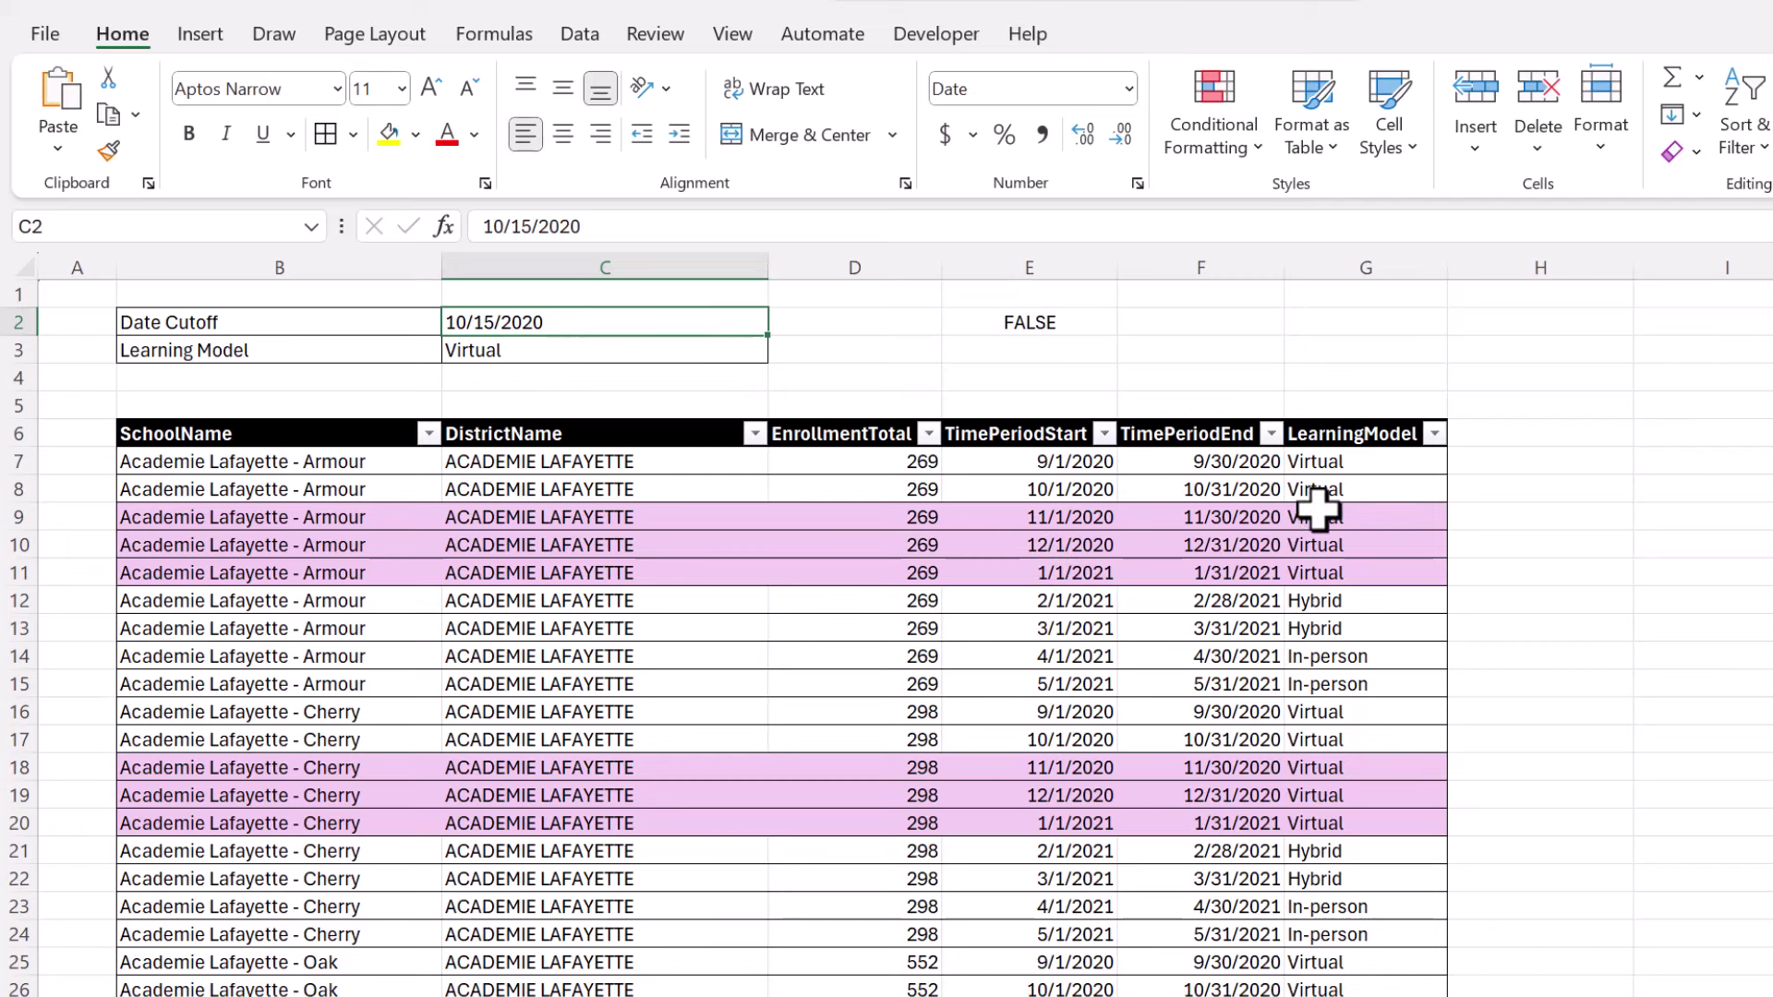
{"action": "left_click_drag", "start_coordinate": [1321, 513], "coordinate": [201, 592]}
Step through the date and learning-model conditions of E2's =AND($E7>$C$2,$G7=$C$3) formula.
{"action": "left_click", "coordinate": [364, 545]}
{"action": "left_click", "coordinate": [782, 546]}
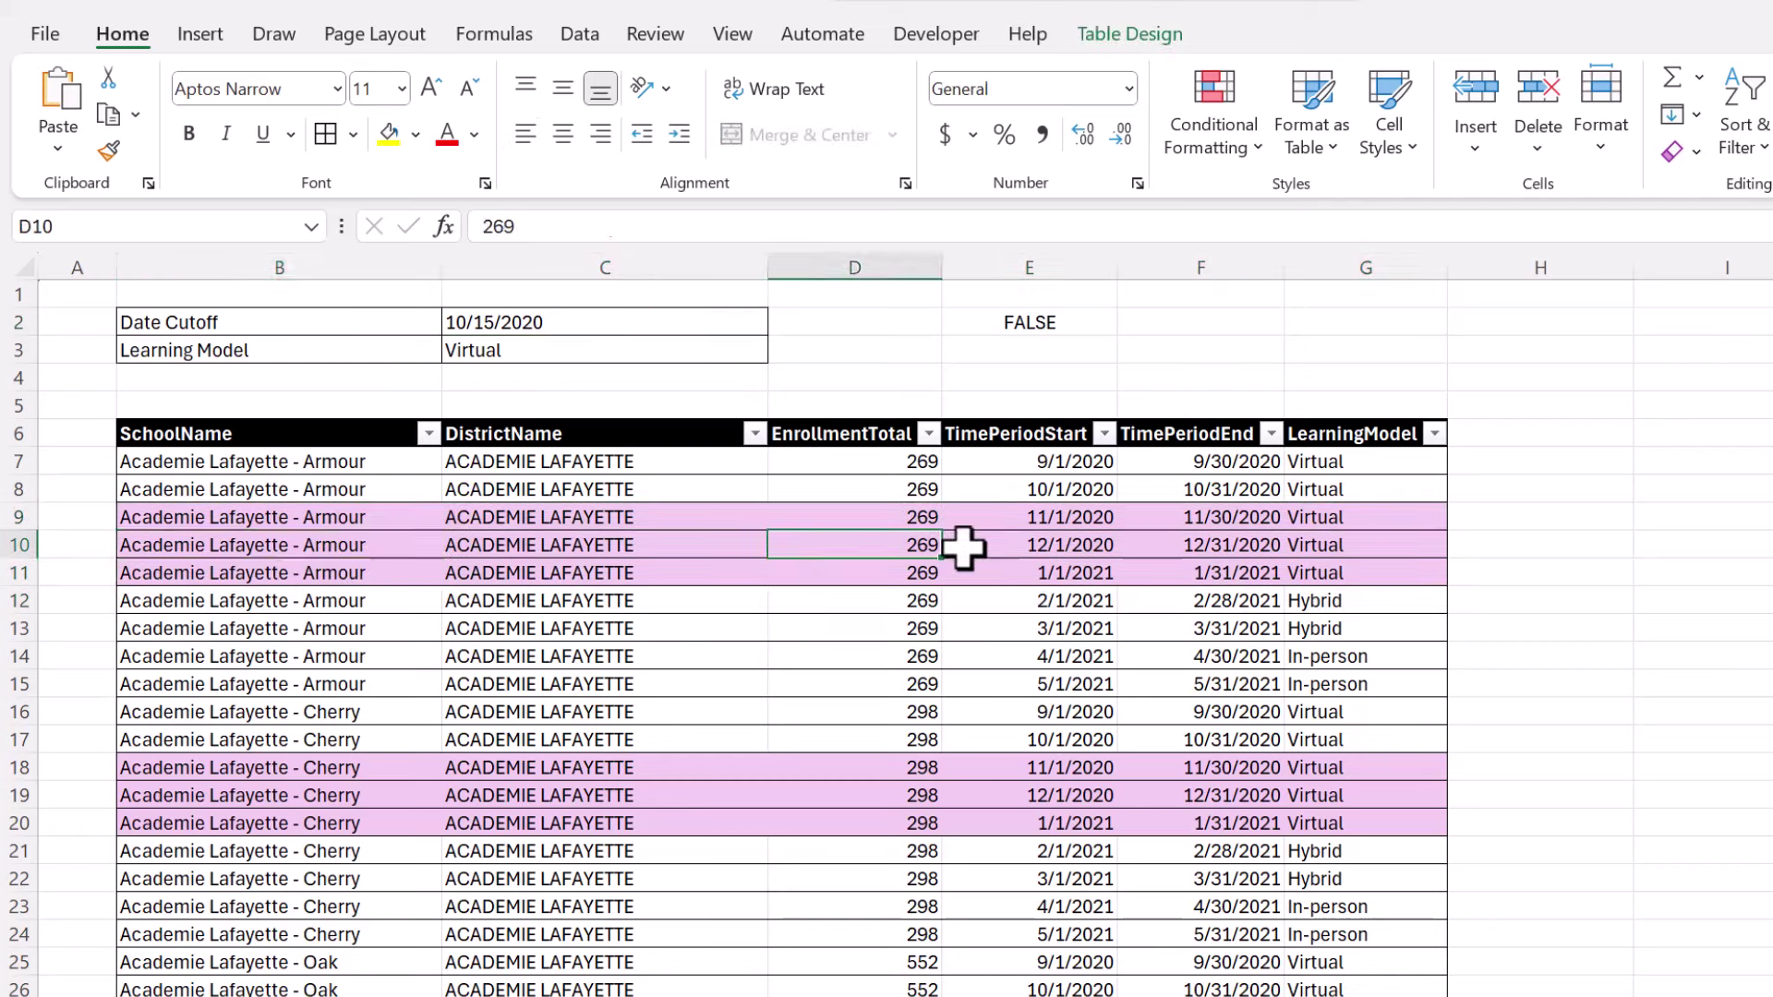
{"action": "left_click", "coordinate": [1138, 518]}
{"action": "left_click", "coordinate": [1366, 513]}
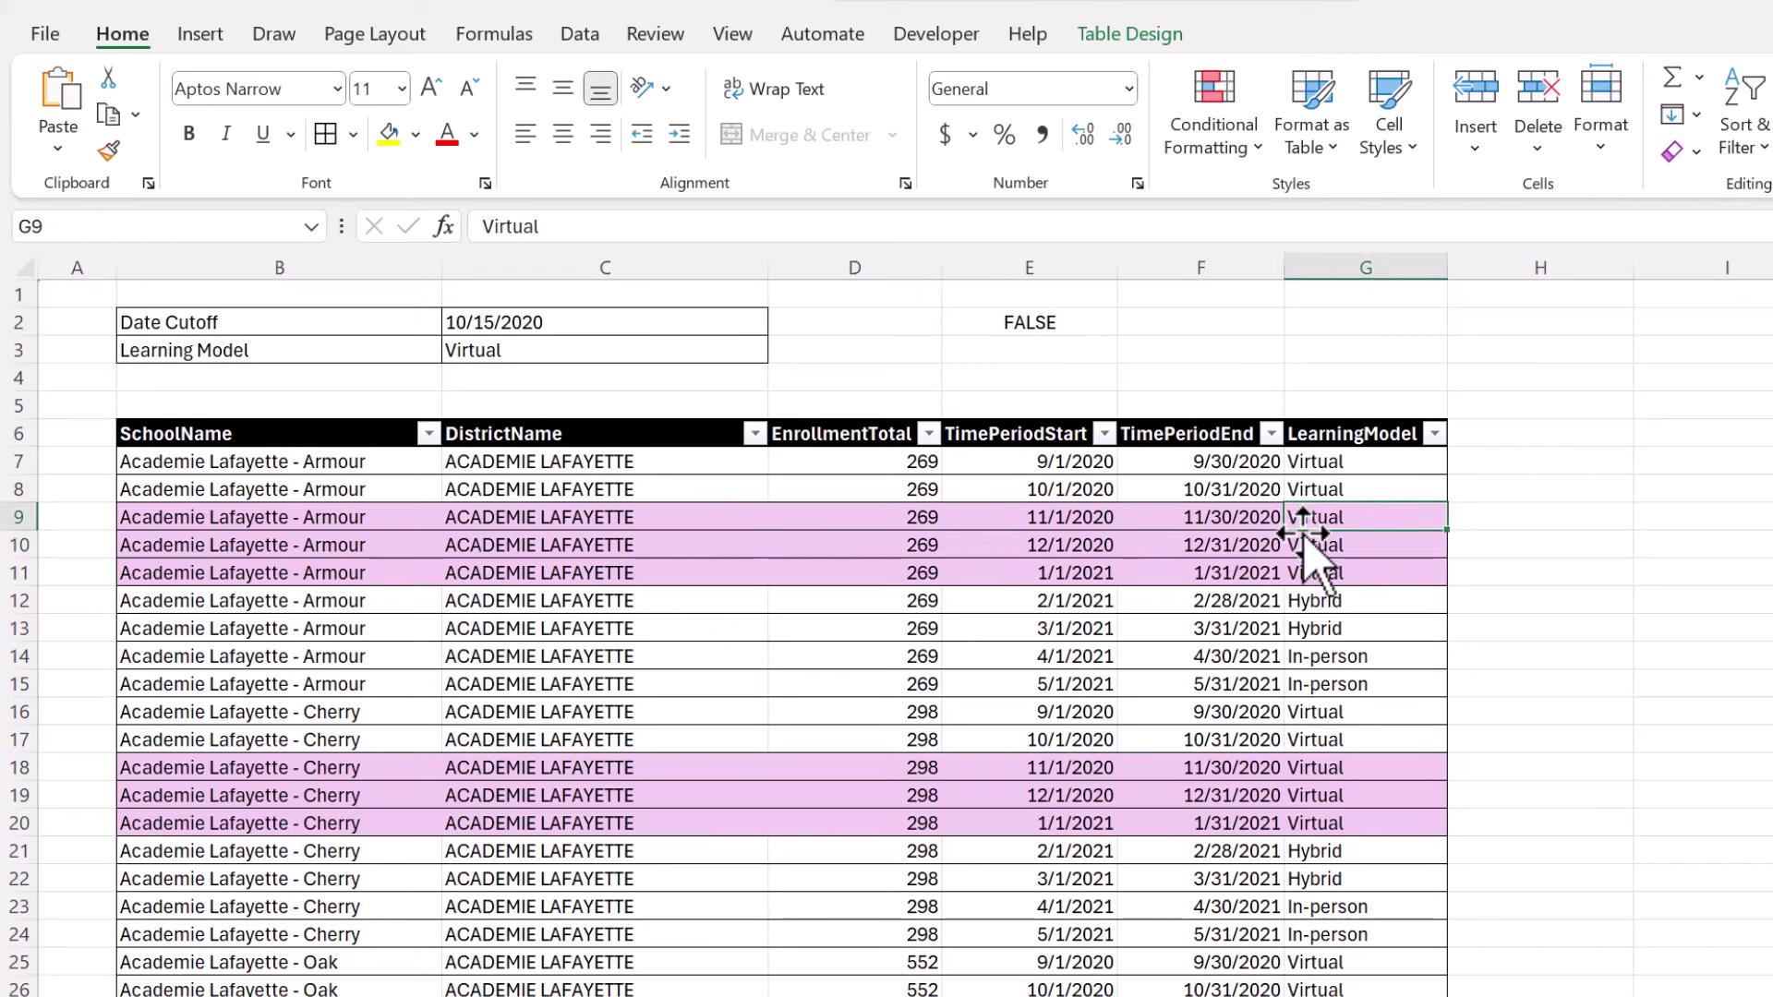
{"action": "left_click", "coordinate": [1094, 325]}
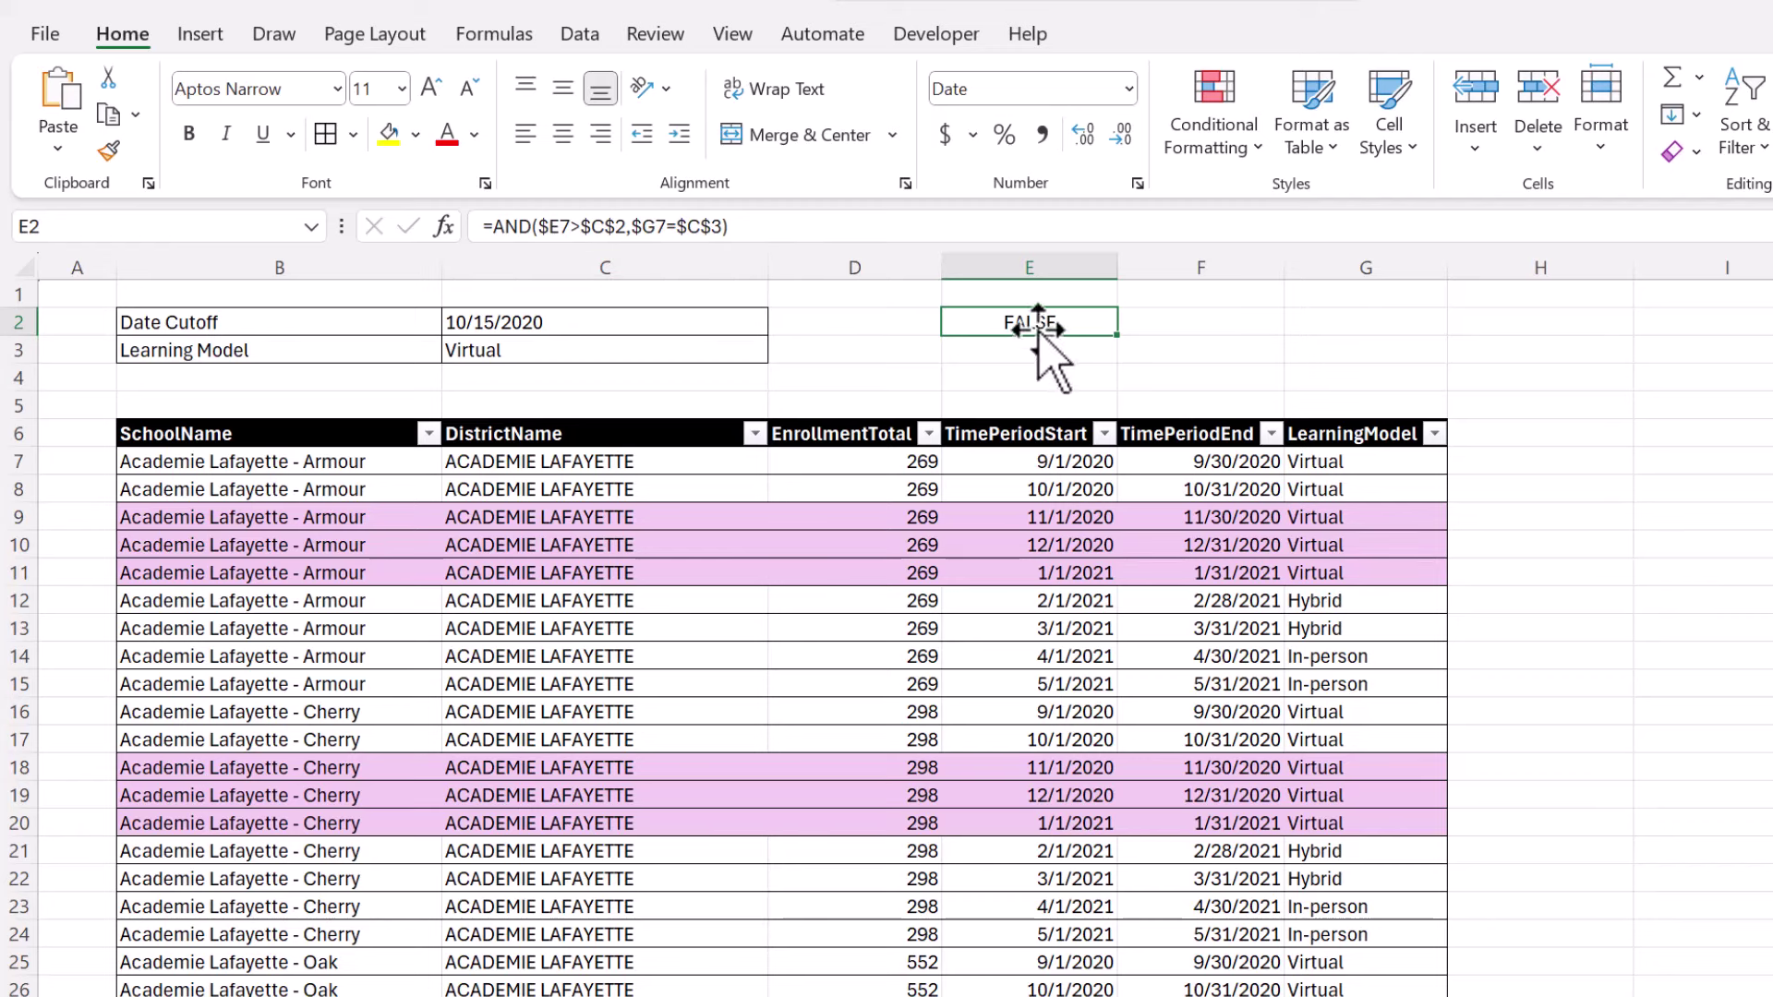
{"action": "left_click", "coordinate": [601, 228]}
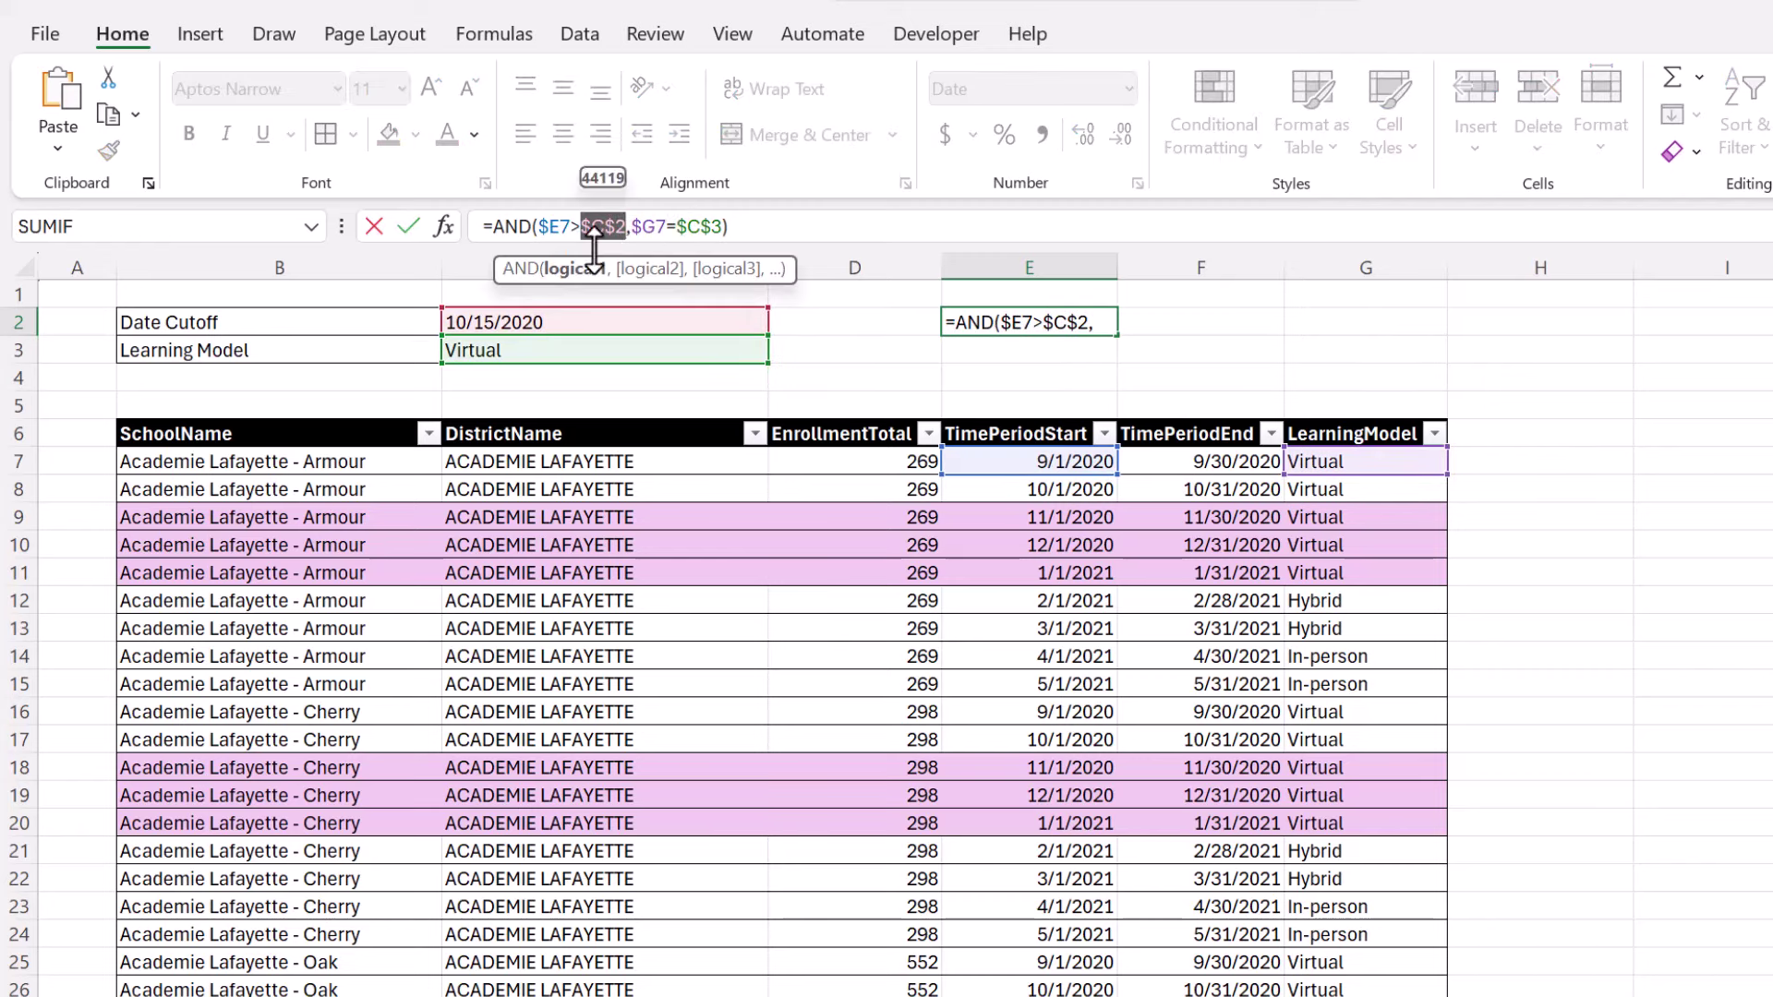
{"action": "left_click", "coordinate": [563, 227]}
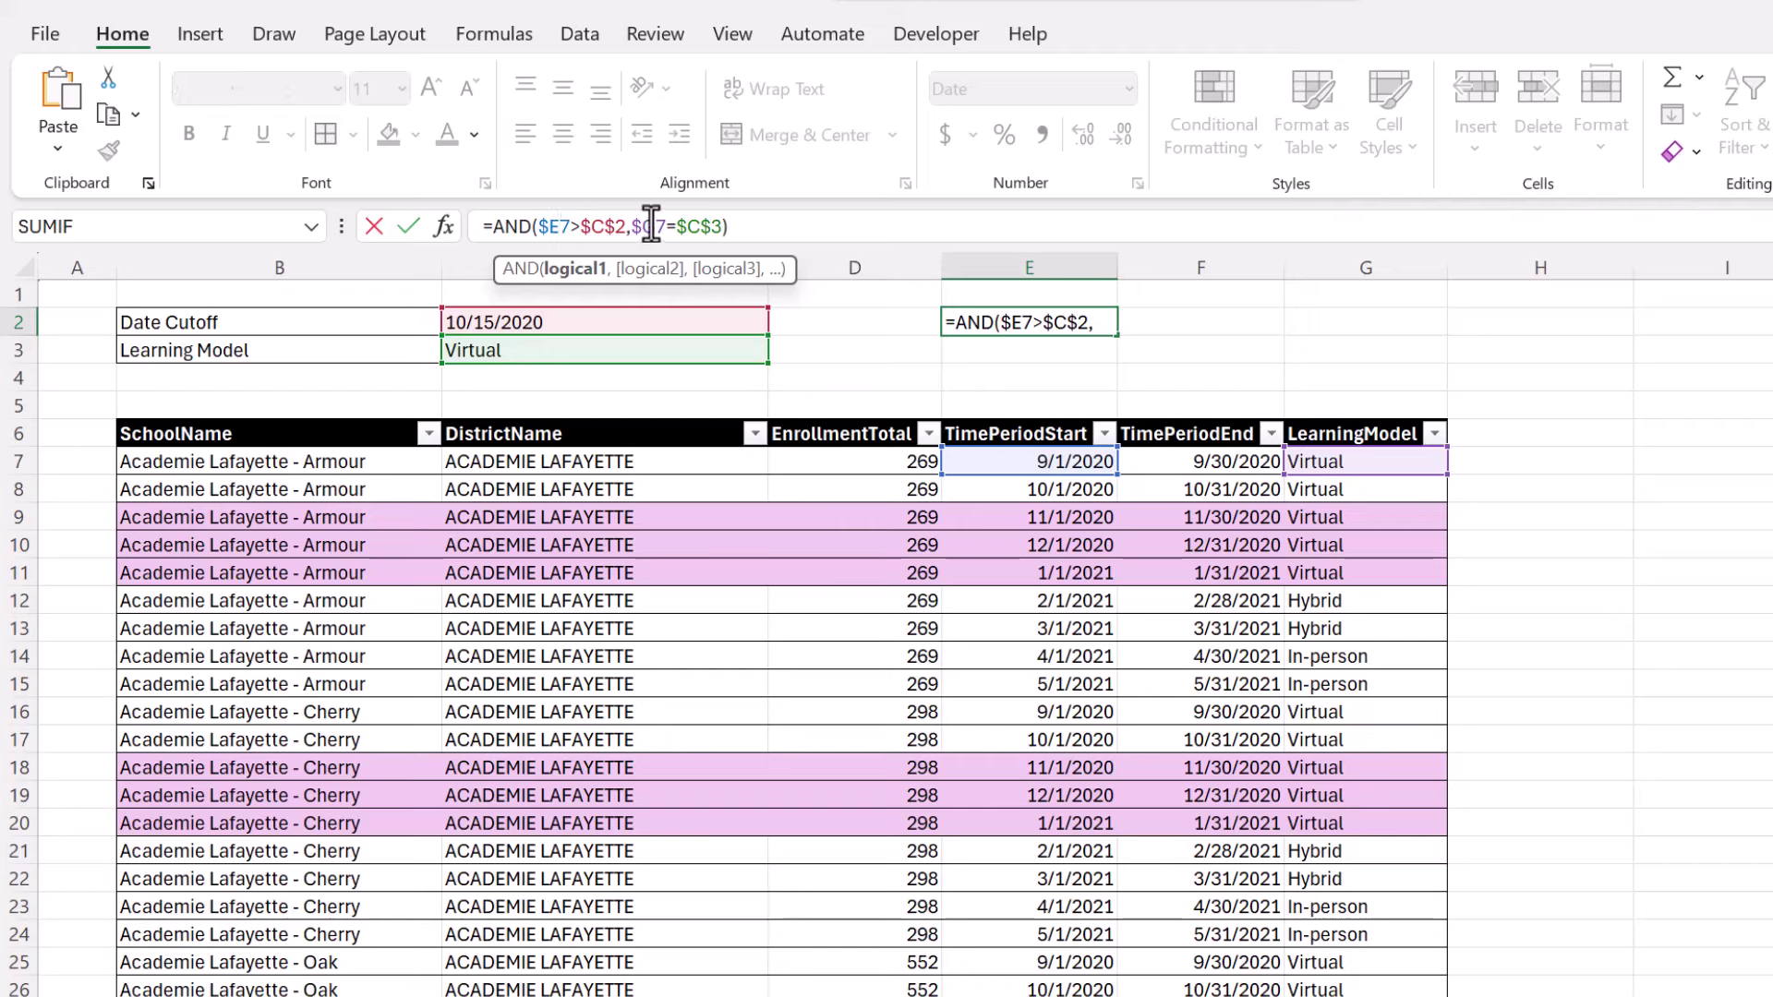
{"action": "left_click", "coordinate": [781, 229]}
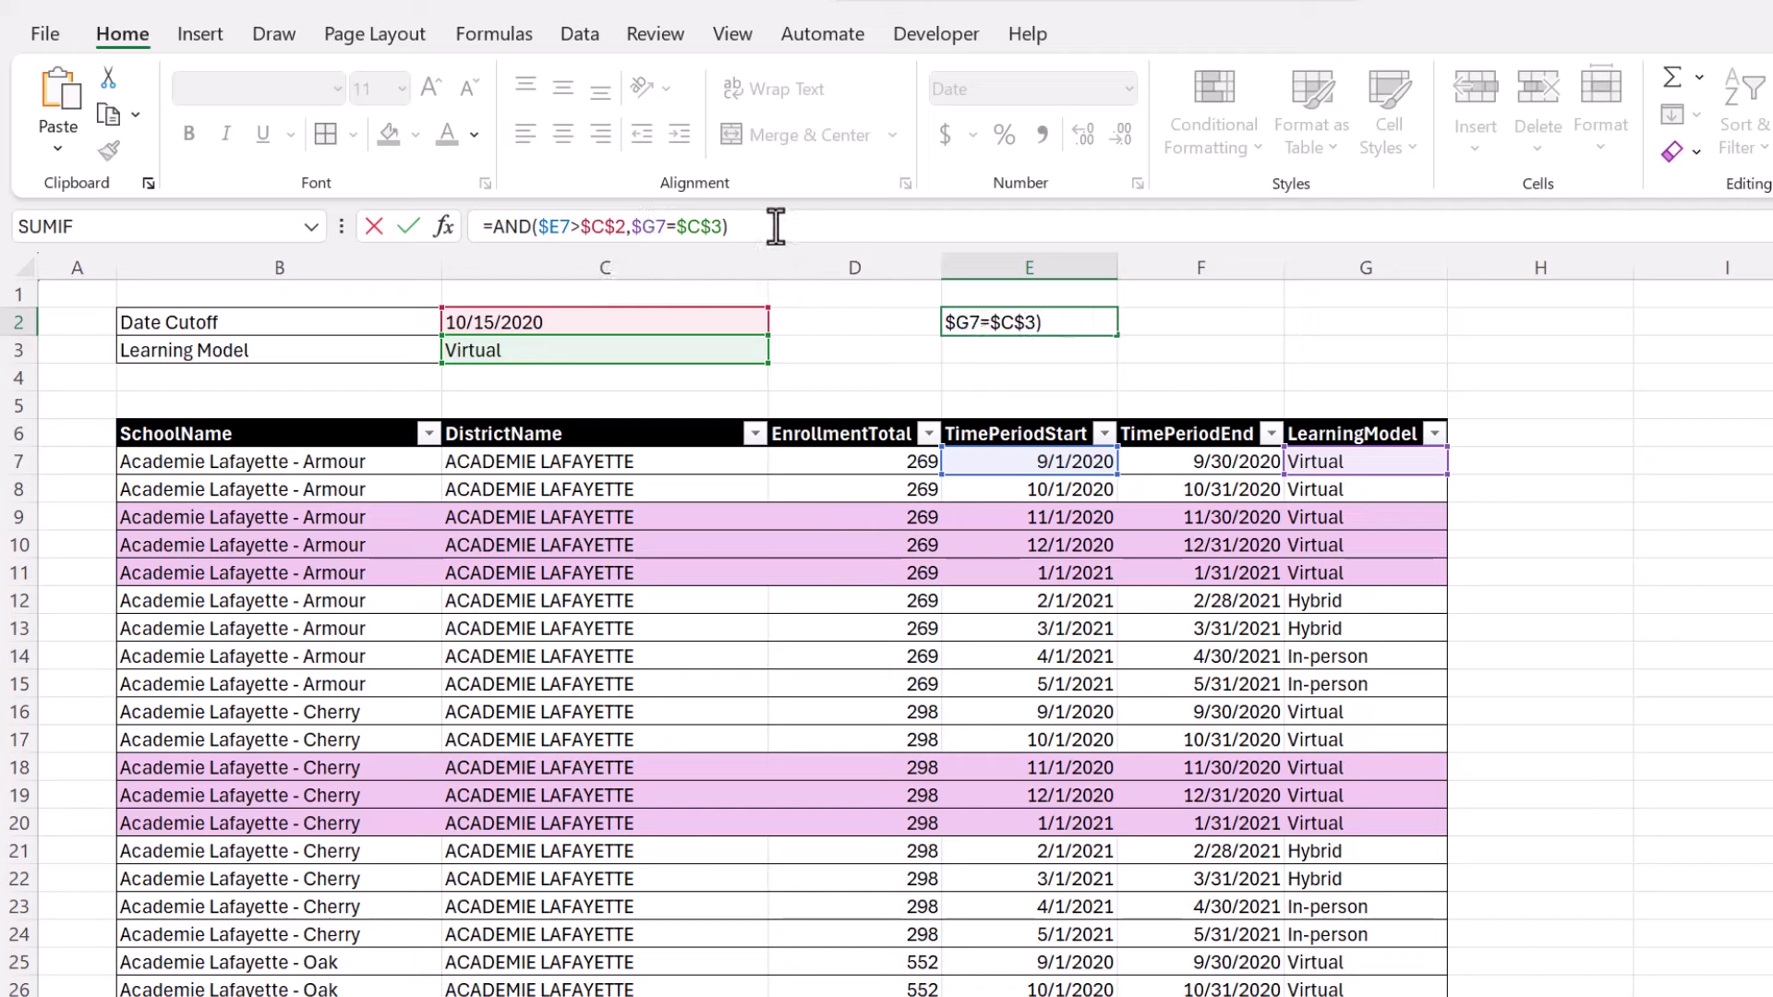